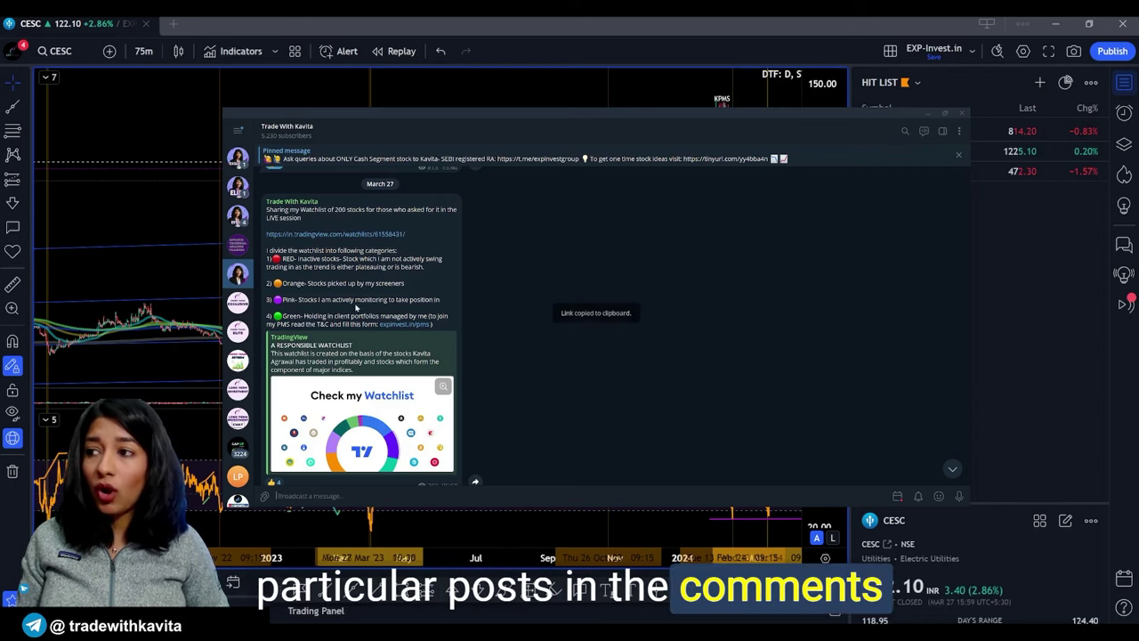
- Set Telegram's interface scale to 210%, restart it to apply the change, and reopen the Trade With Kavita channel
click(237, 130)
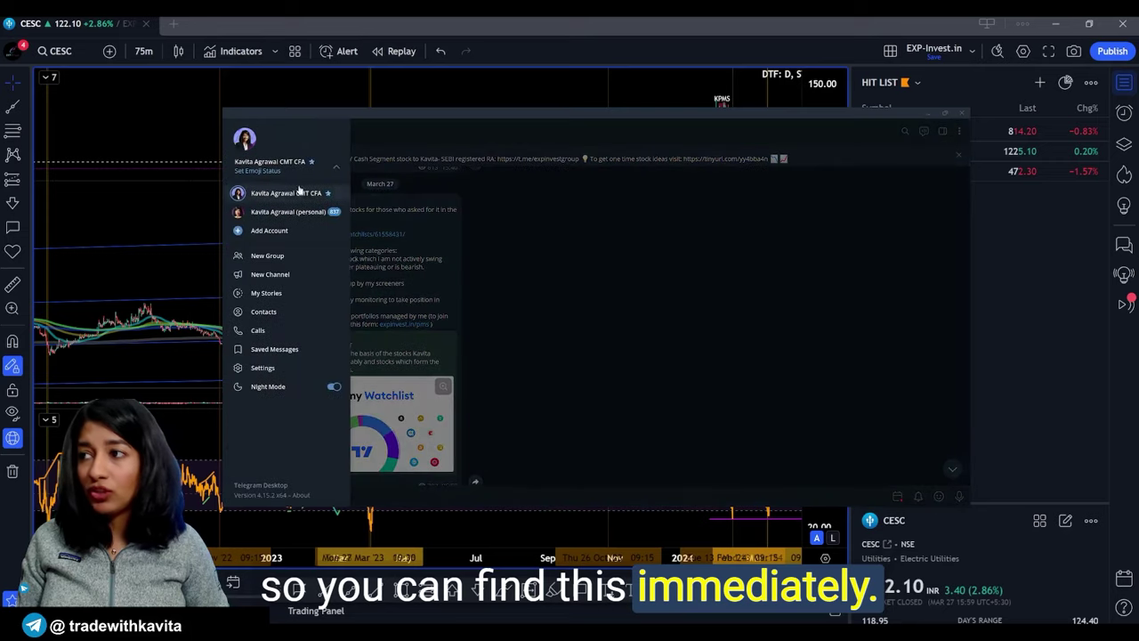
click(294, 368)
click(613, 416)
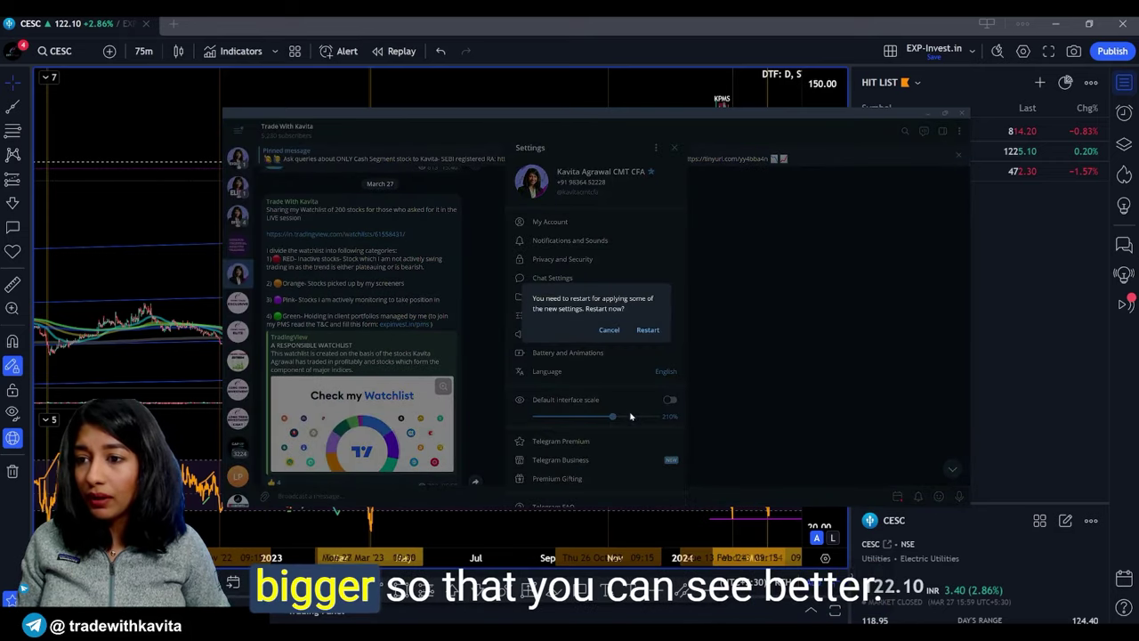
click(658, 330)
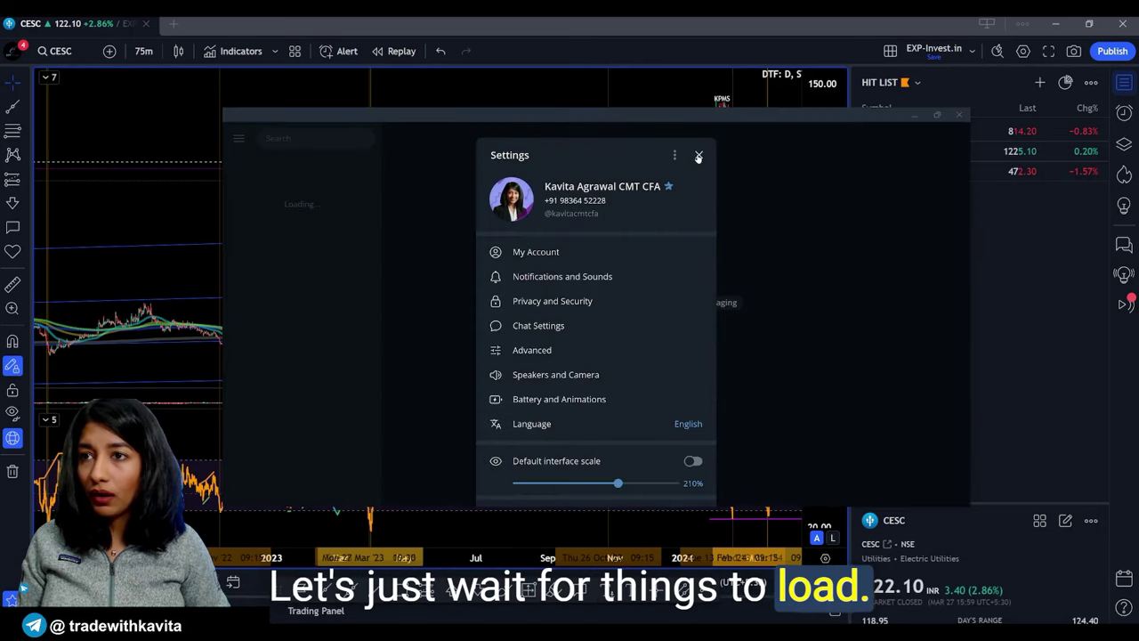
click(699, 156)
click(334, 325)
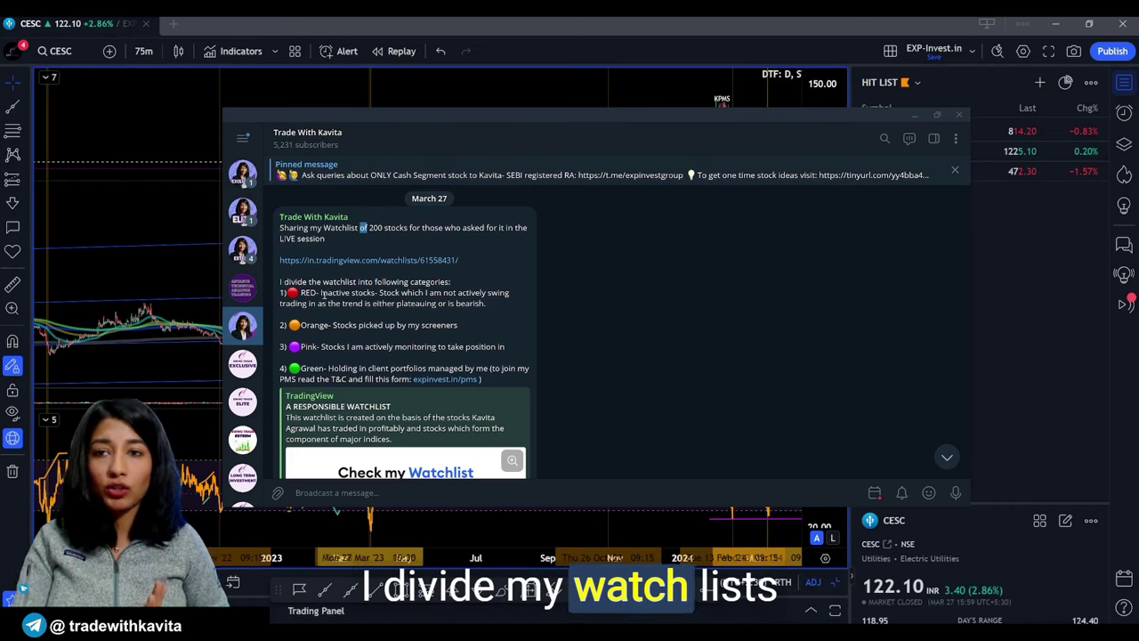
- Read through the March 27 post's watchlist categories: red, orange, pink and green, highlighting the passages being explained
drag(349, 283, 453, 282)
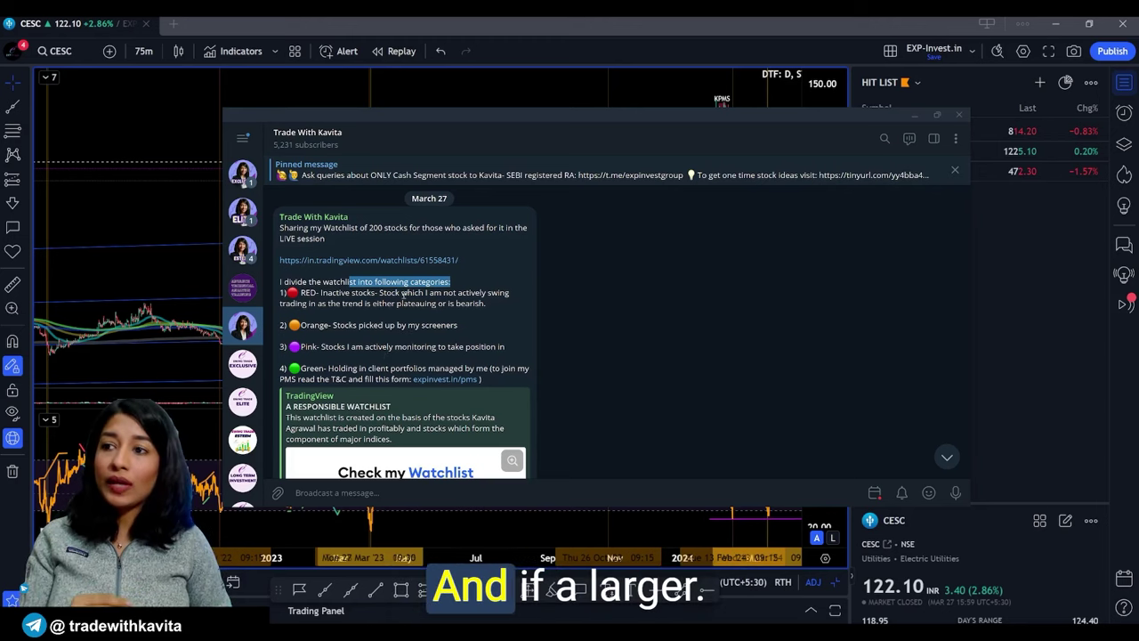
drag(373, 293, 491, 312)
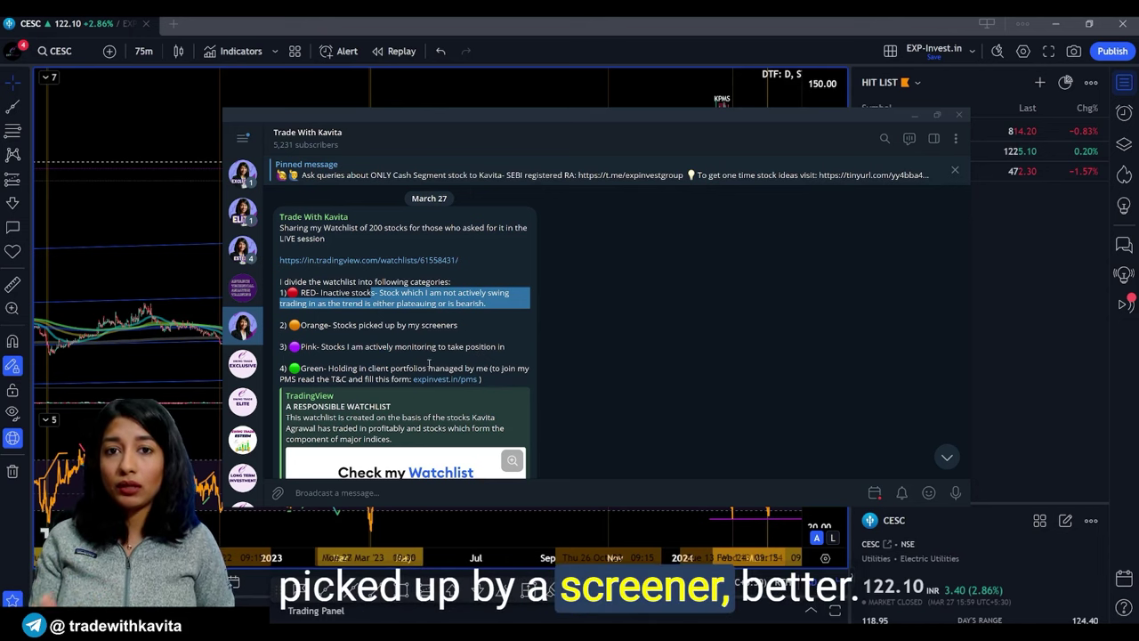
drag(306, 326, 455, 336)
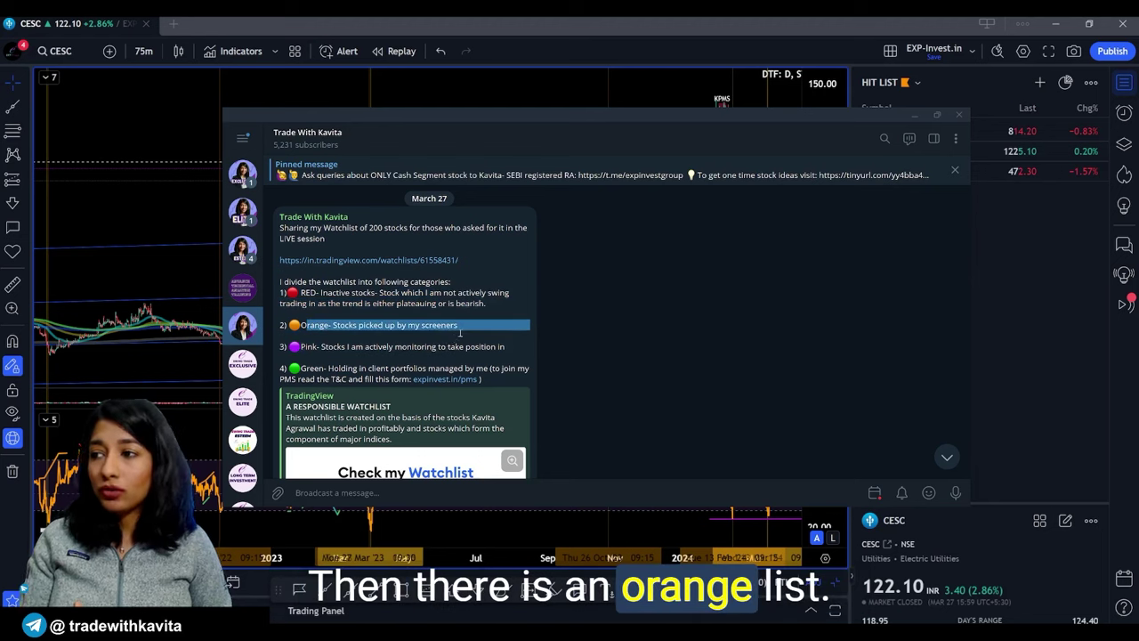
click(455, 335)
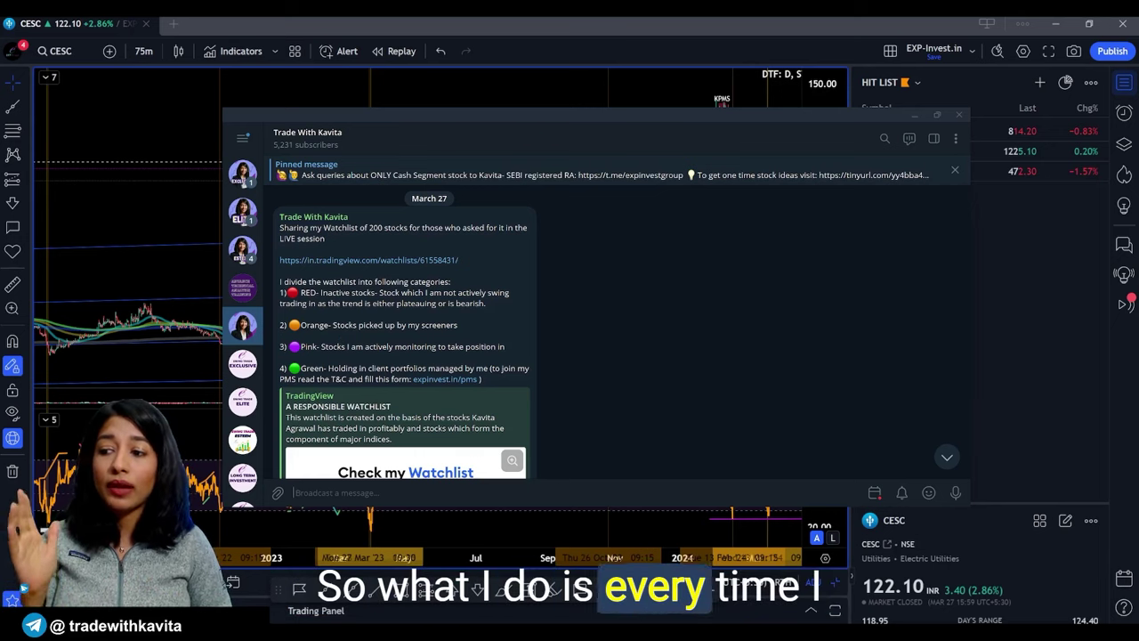
click(487, 504)
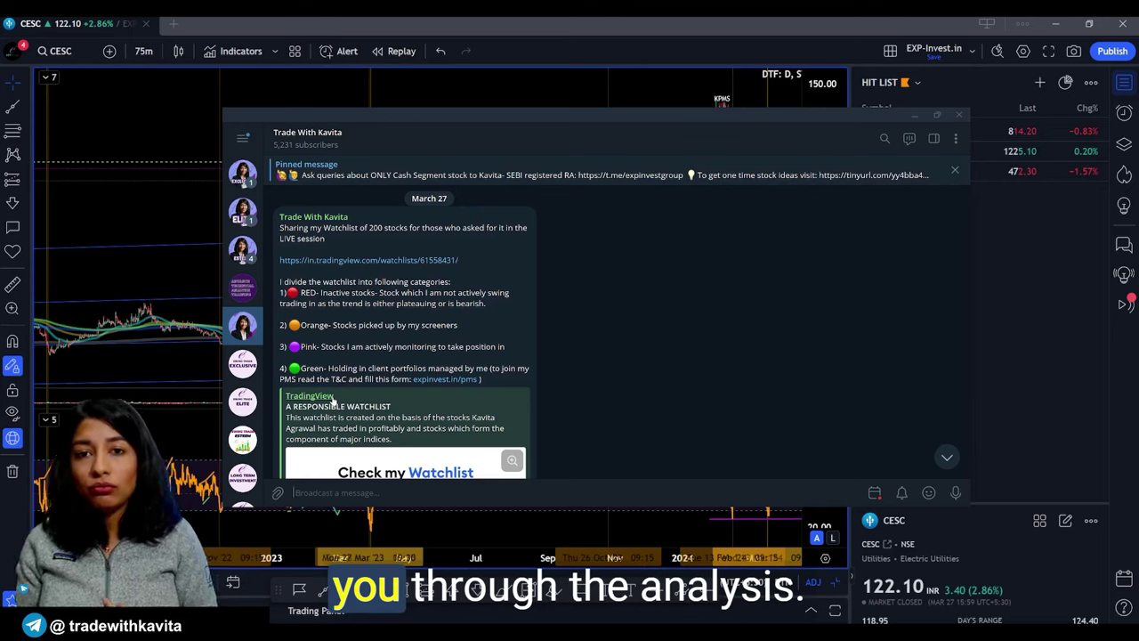
drag(293, 270, 499, 379)
click(499, 379)
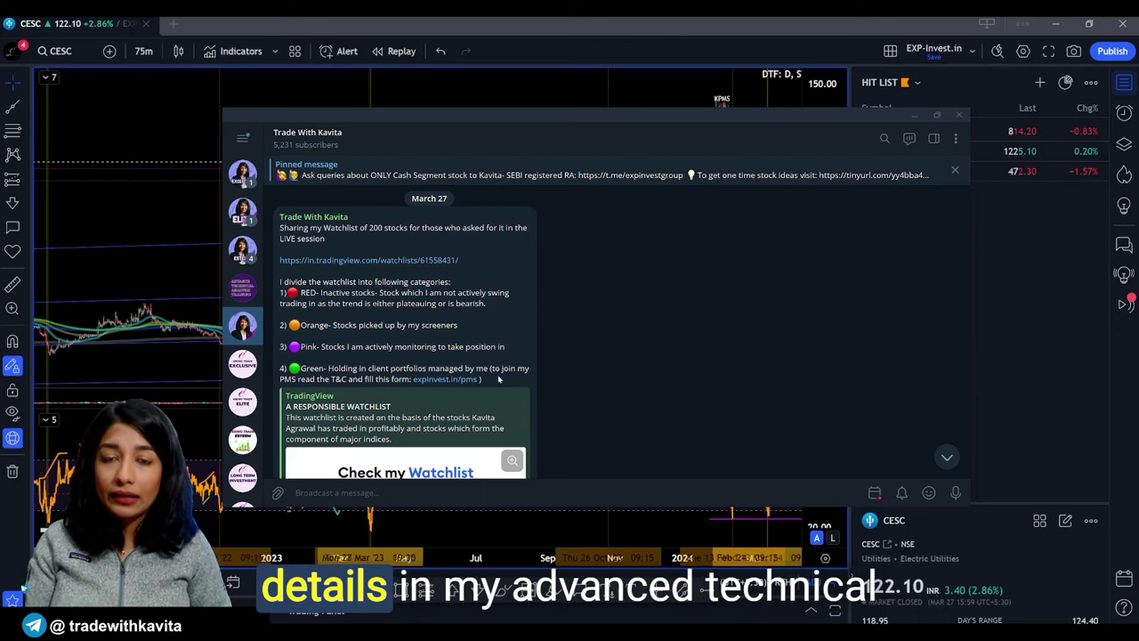
- Find the March 25 training bootcamp post in the channel and highlight its analysis topics and enrollment details
scroll(498, 378, up, 15)
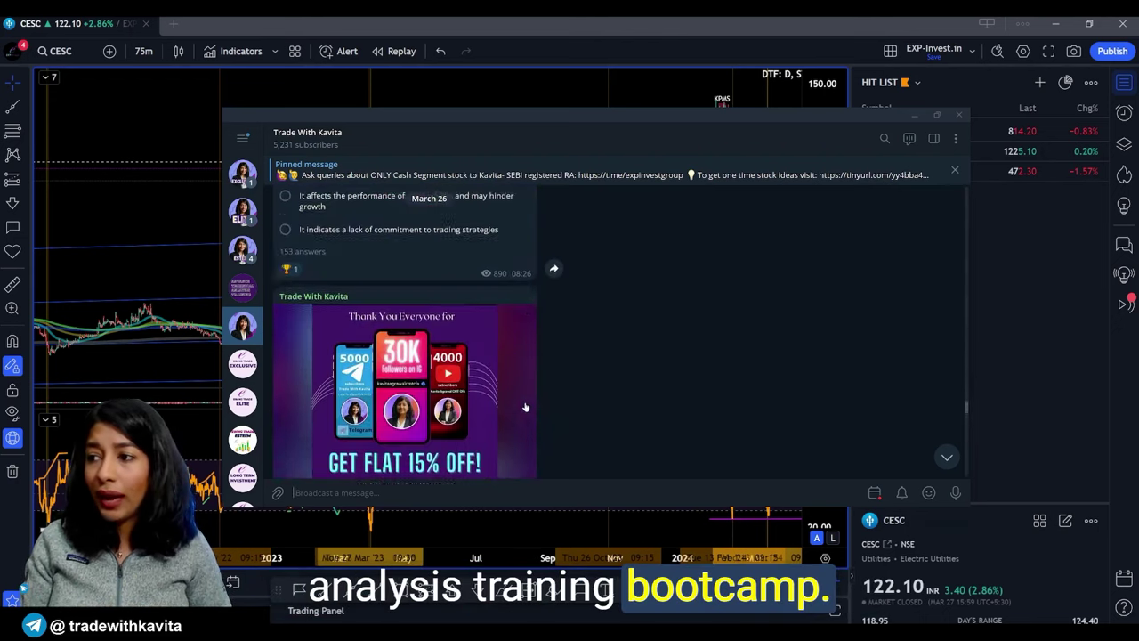
scroll(525, 405, up, 5)
scroll(516, 406, up, 5)
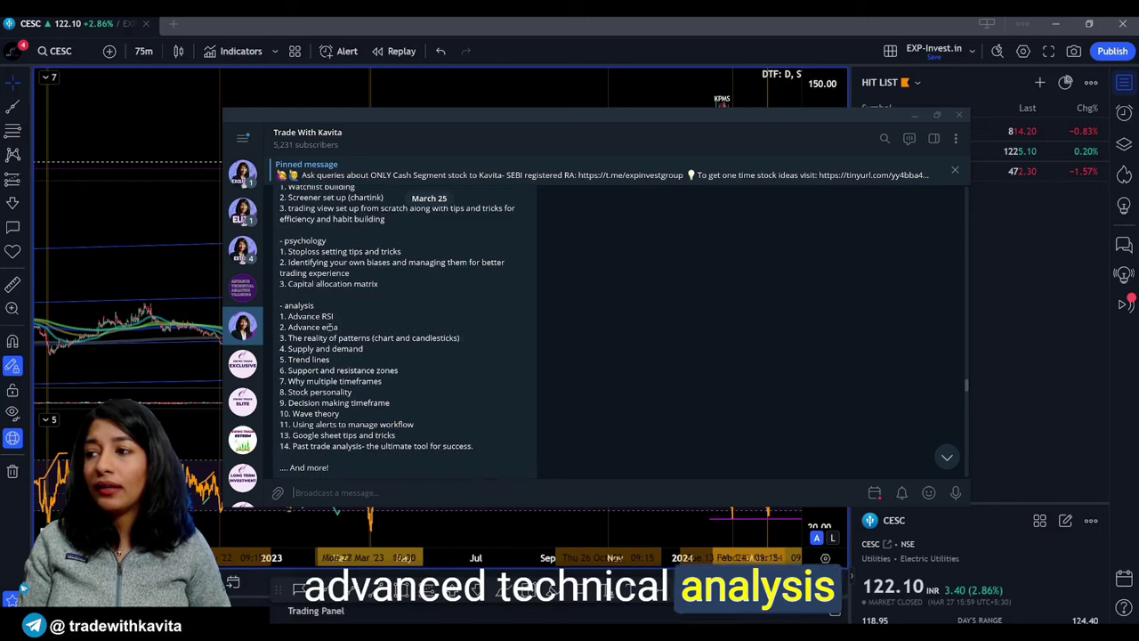
drag(299, 315, 489, 471)
- Check the channel's info and link, and search Telegram for "tradewithkavita" to open the original Trade With Kavita channel
click(380, 142)
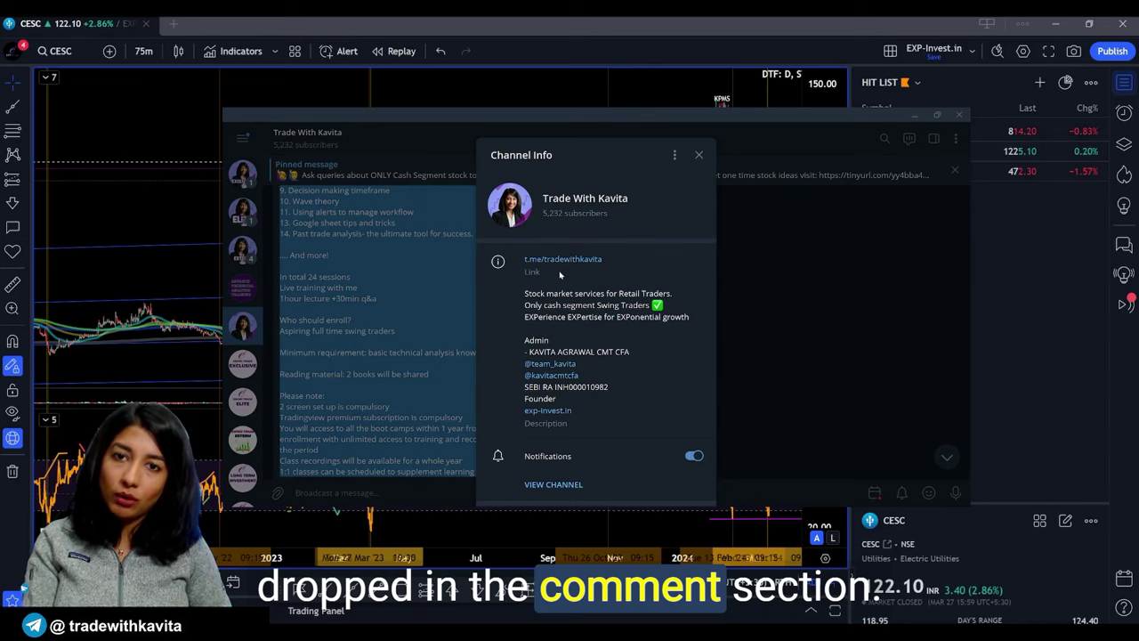
click(801, 253)
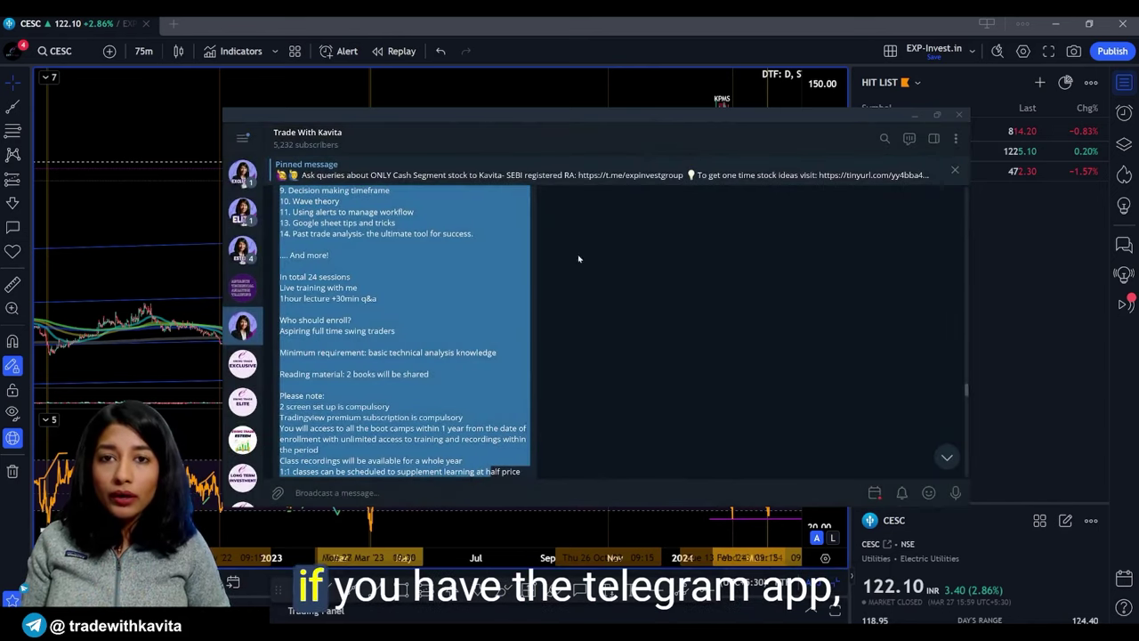
key(Escape)
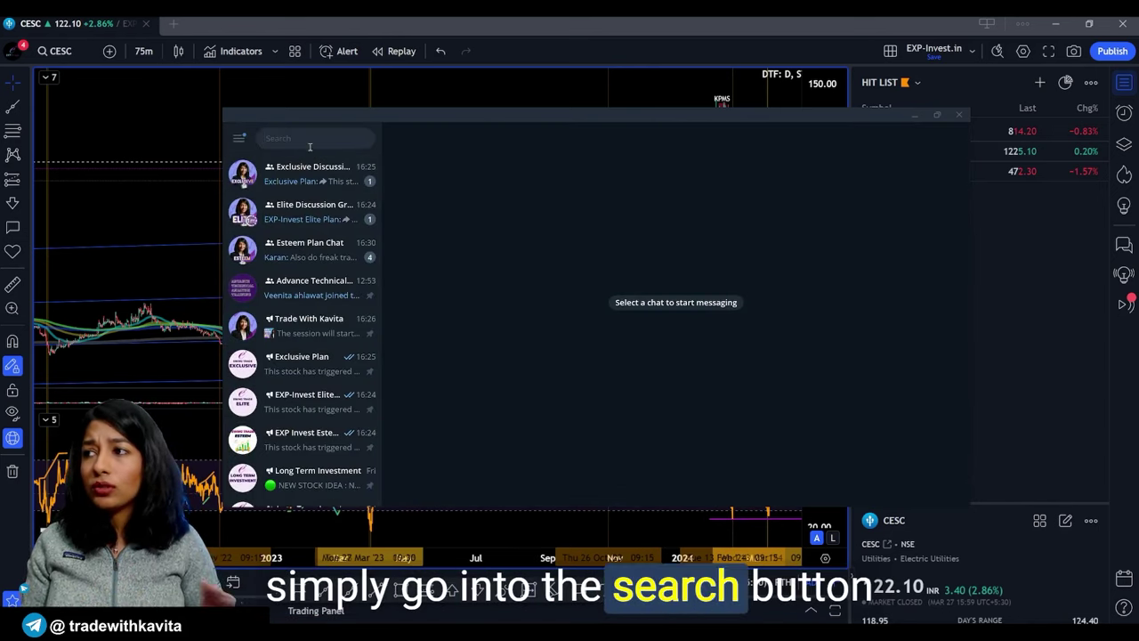
text(tradewithkavita)
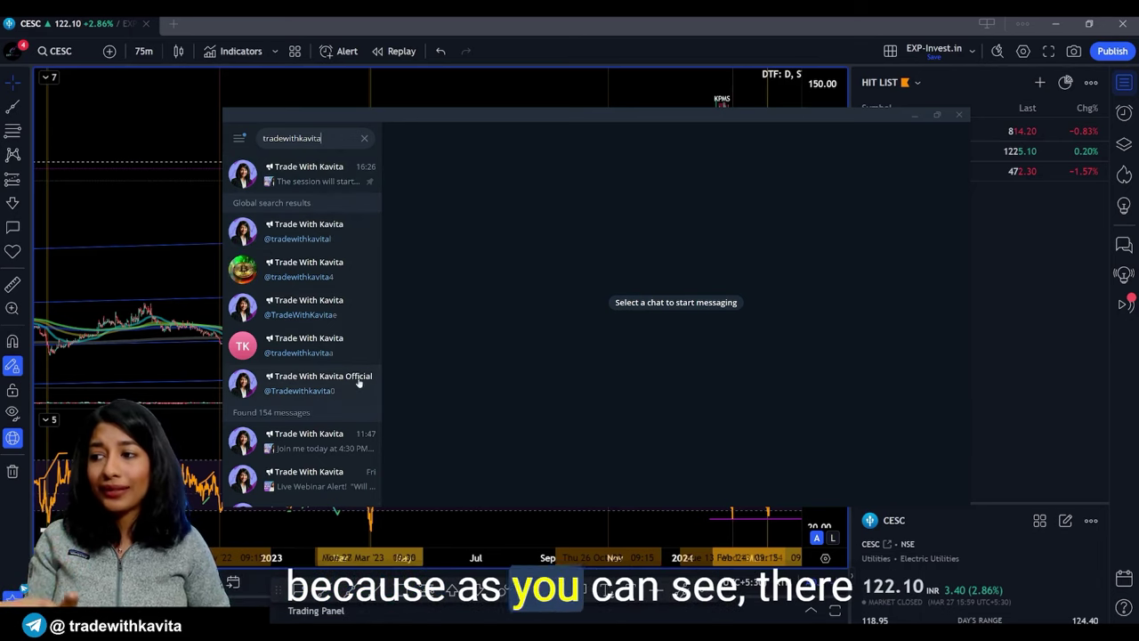
click(334, 181)
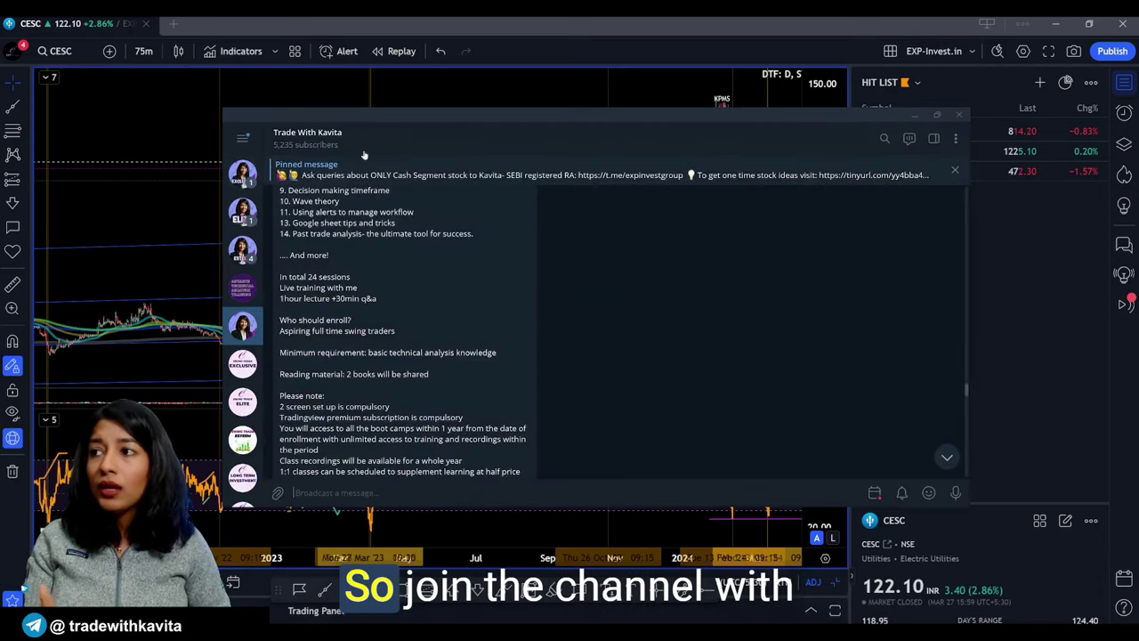
- Switch to TradingView and load the A RESPONSIBLE WATCHLIST watchlist
click(913, 116)
click(908, 82)
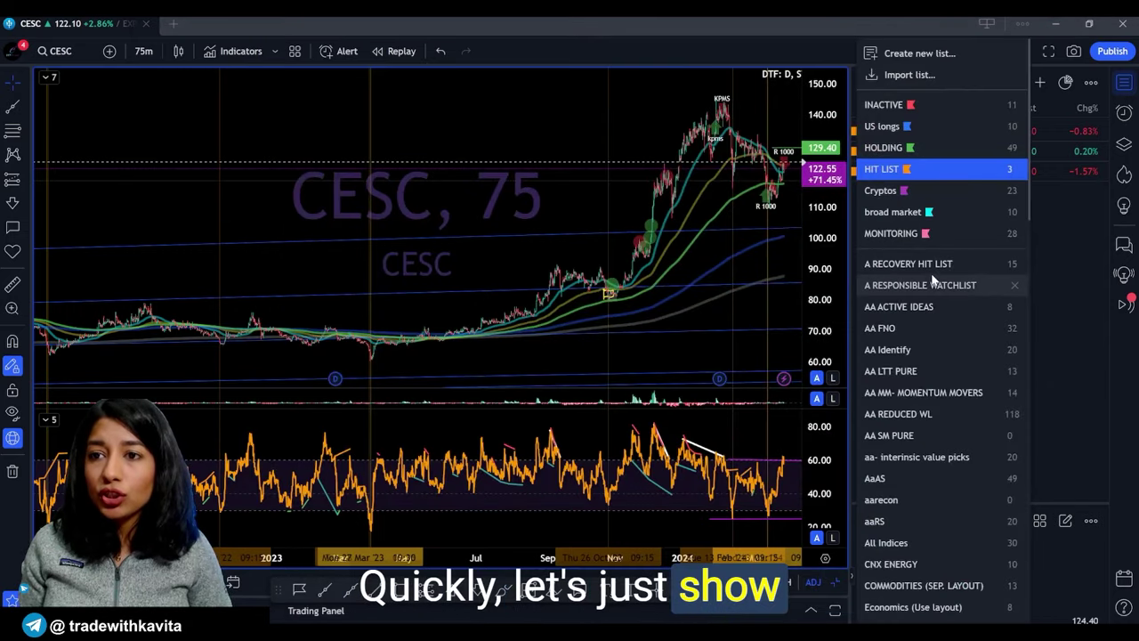
click(964, 286)
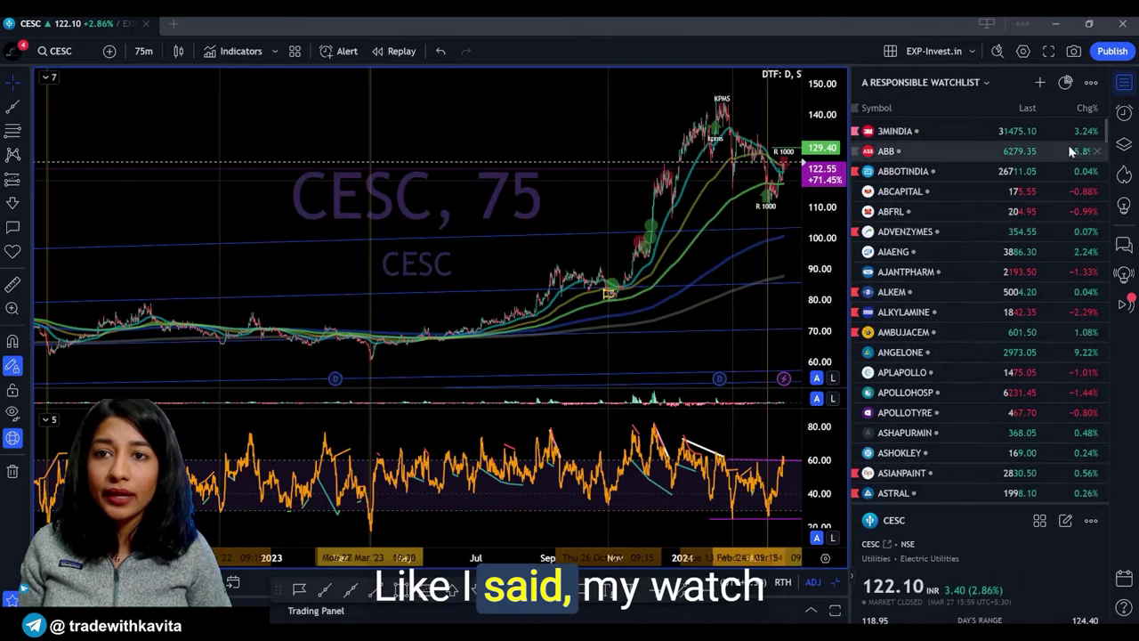
- Examine which stocks in A RESPONSIBLE WATCHLIST carry colored flags, from the beginning of the list to its end
click(926, 82)
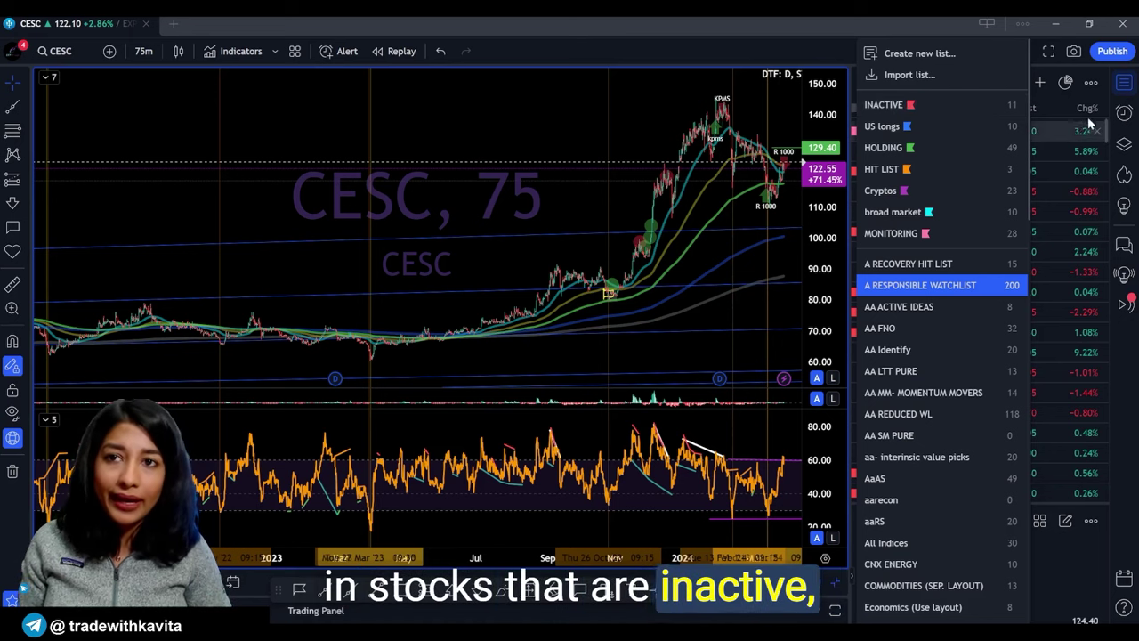
click(744, 103)
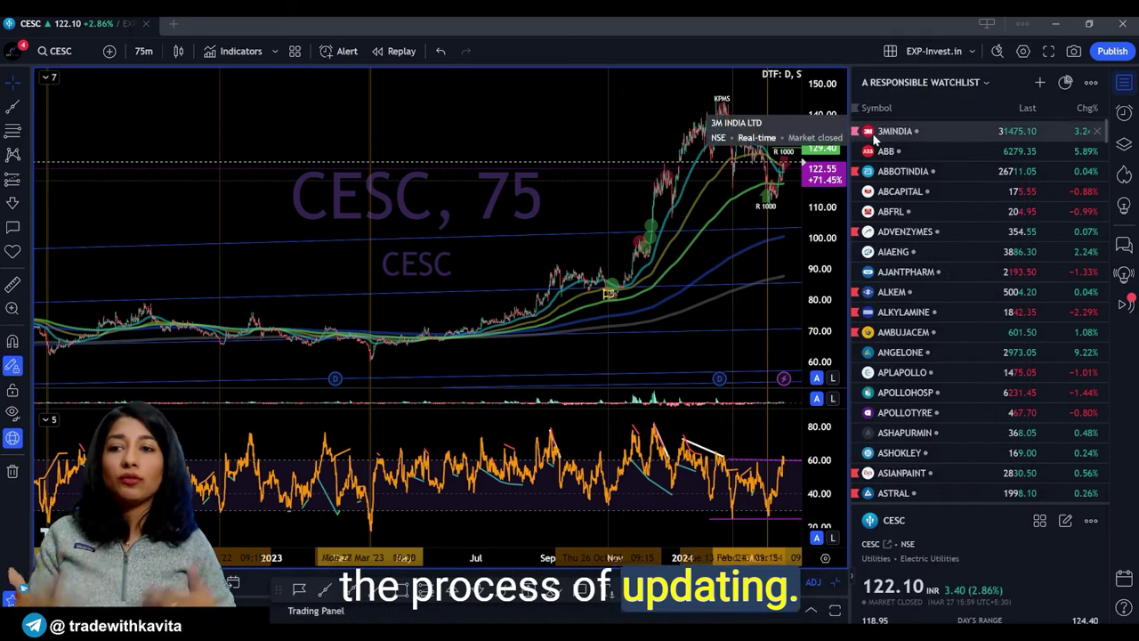
scroll(959, 260, down, 20)
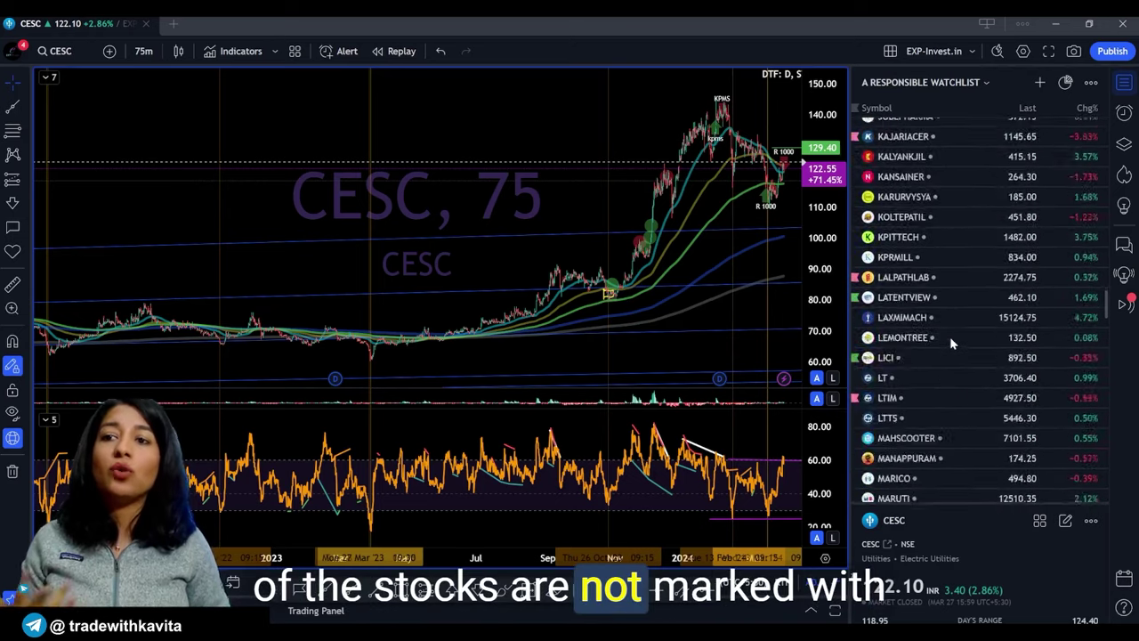
scroll(959, 347, down, 5)
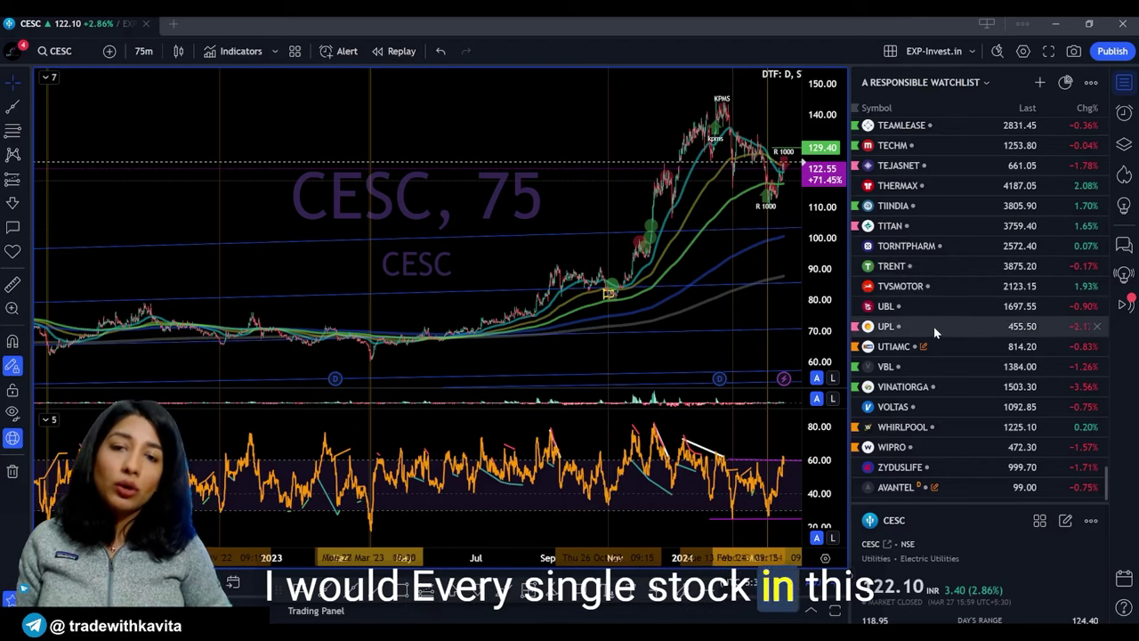
scroll(936, 334, up, 8)
scroll(936, 334, up, 10)
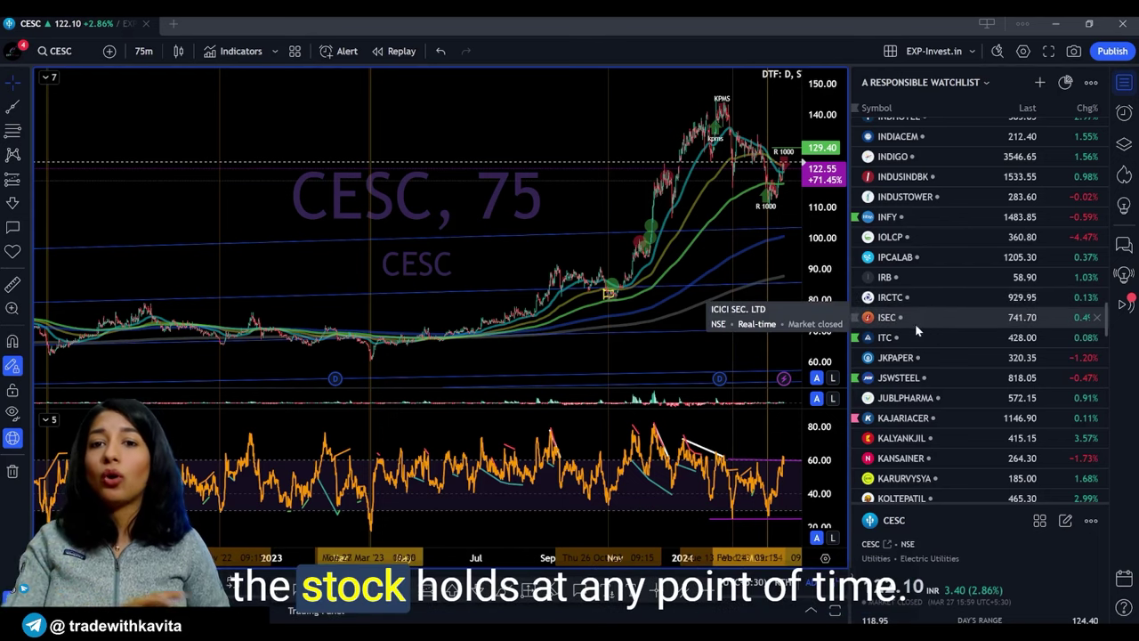
scroll(915, 324, up, 10)
scroll(917, 333, up, 10)
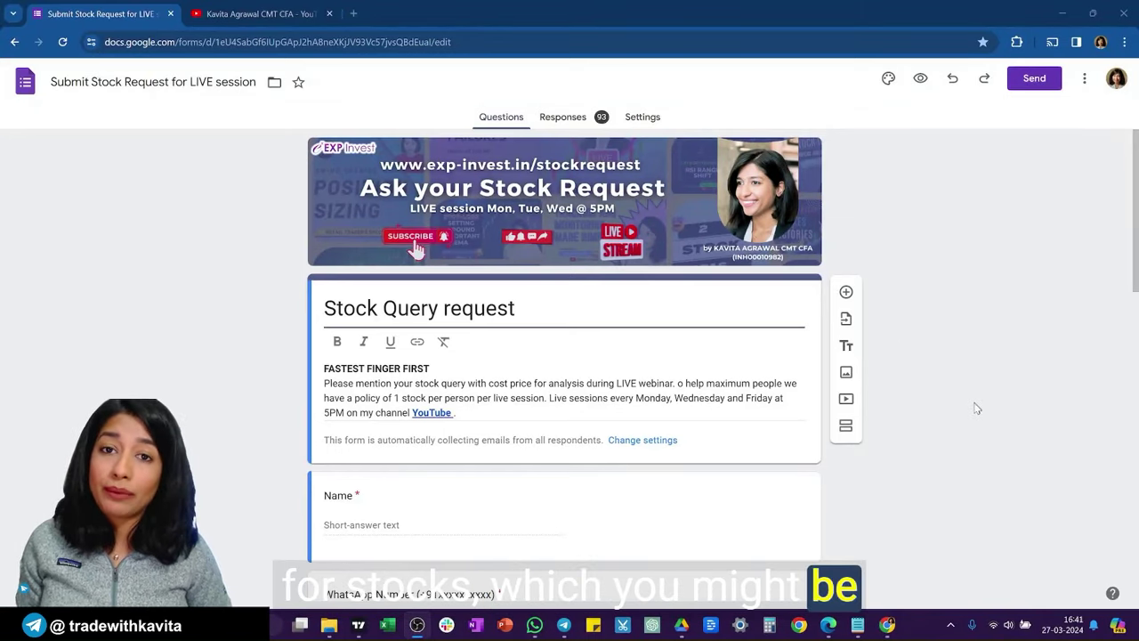
- Examine the Stock Query request form in Google Forms at enlarged size, including its ticker, cost price, comment and terms sections
key(ctrl+plus)
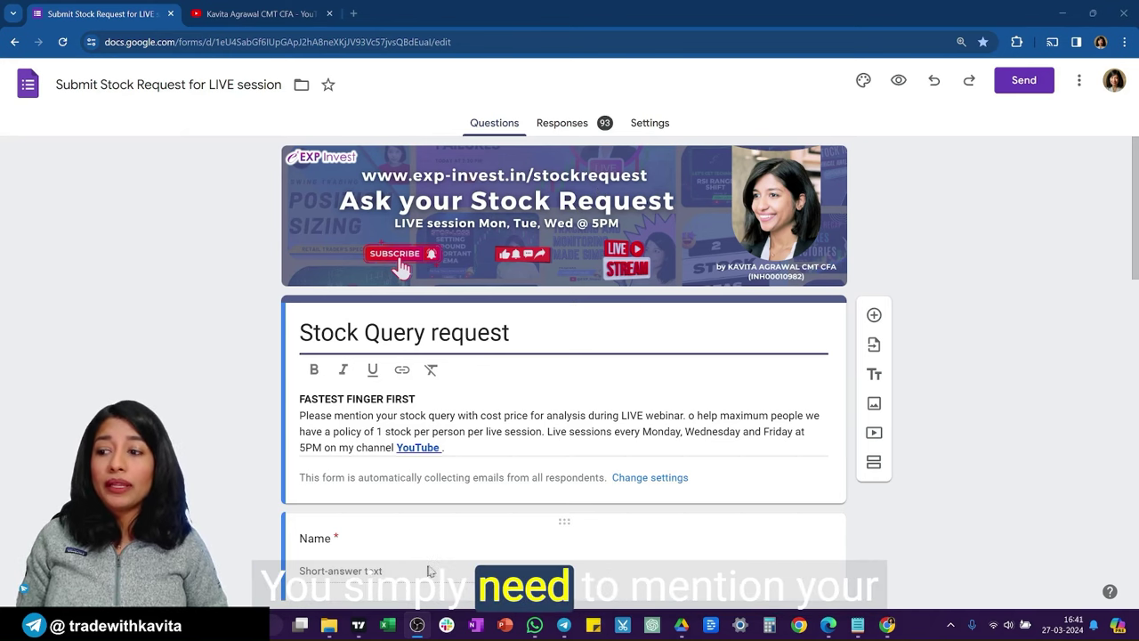
scroll(504, 382, down, 4)
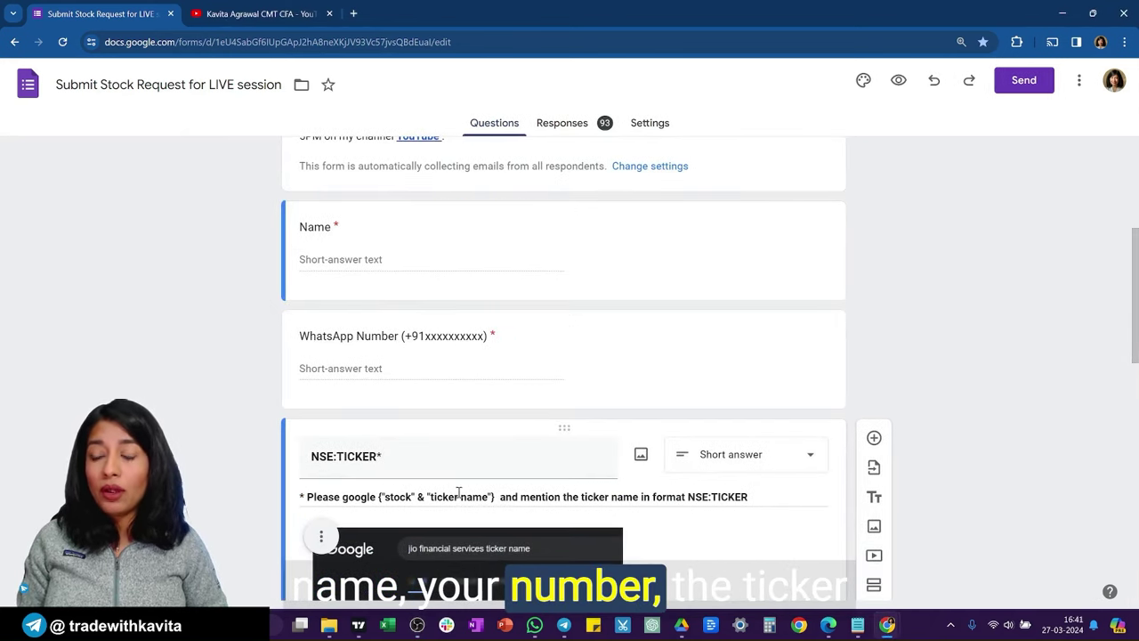
scroll(552, 512, down, 7)
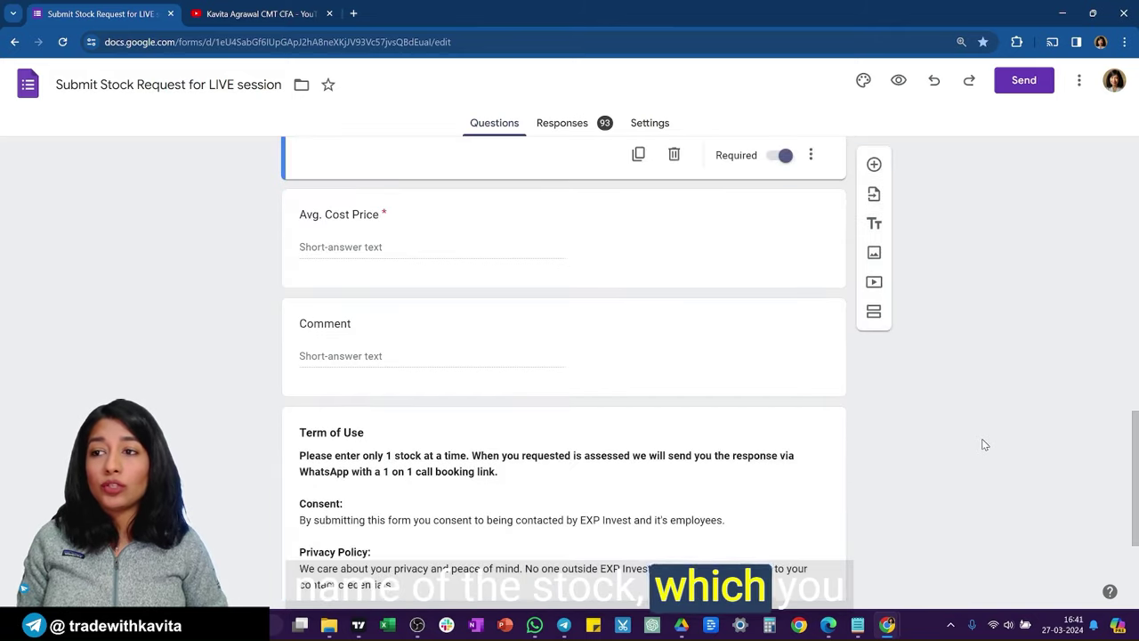
scroll(590, 394, up, 3)
scroll(532, 483, down, 3)
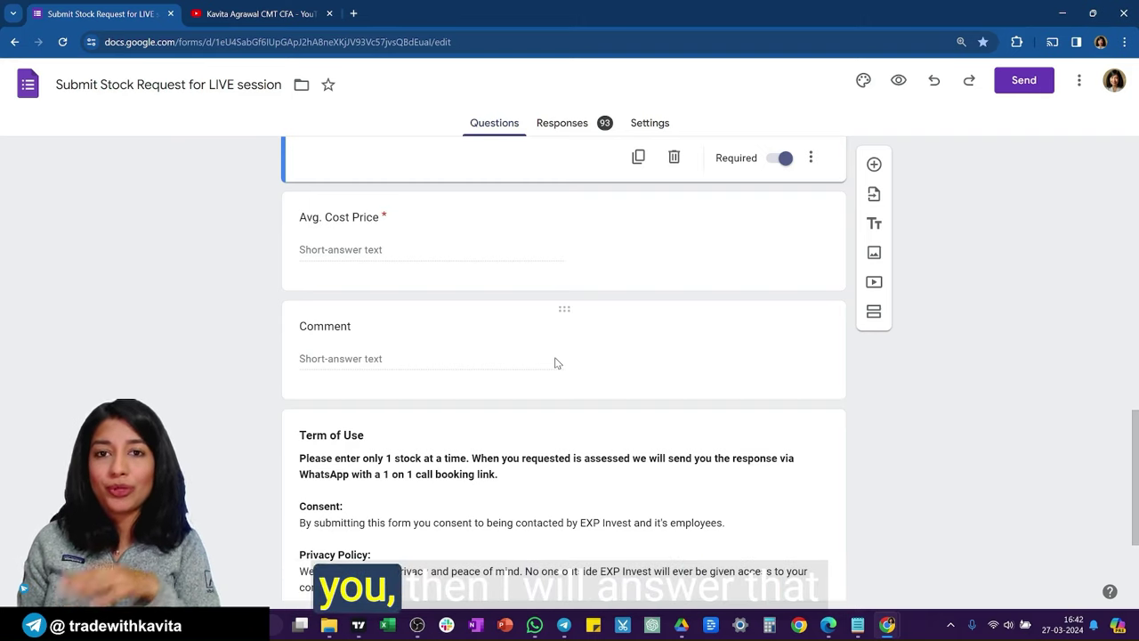
scroll(988, 336, up, 2)
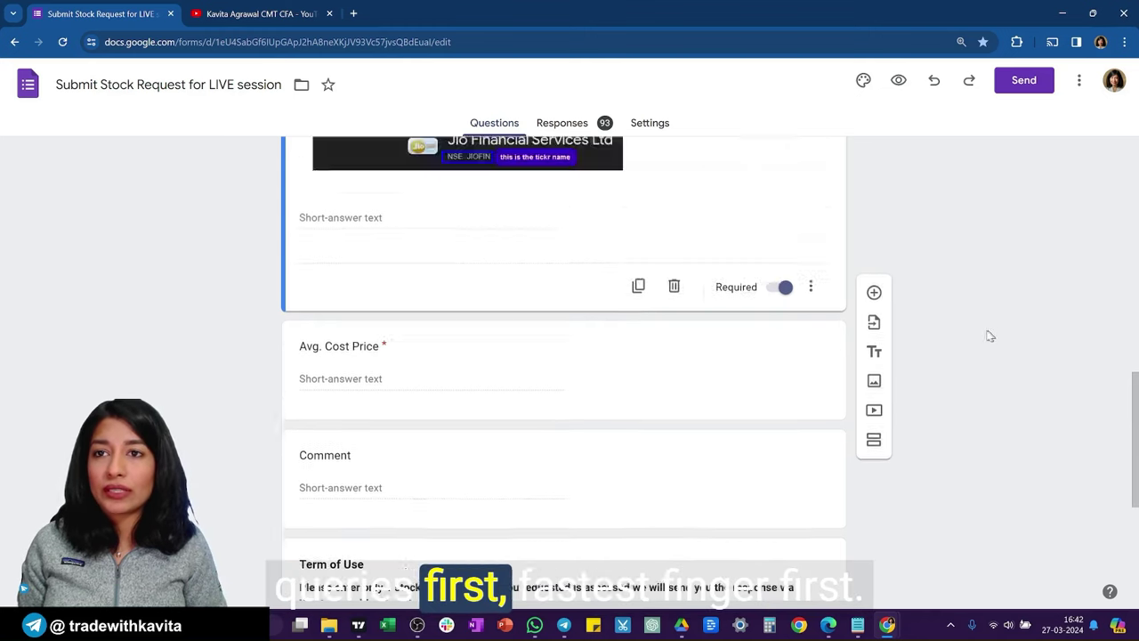
scroll(986, 334, up, 9)
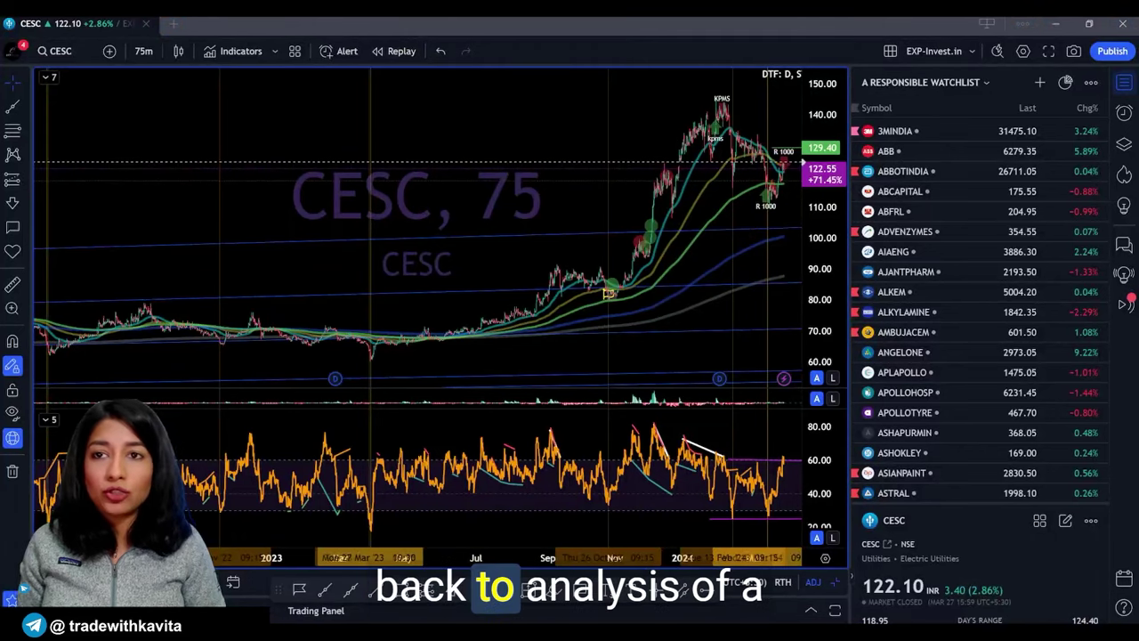
- Return to TradingView, view the CESC chart with the watchlist hidden, and load the MONITORING watchlist to browse its stocks
click(1120, 88)
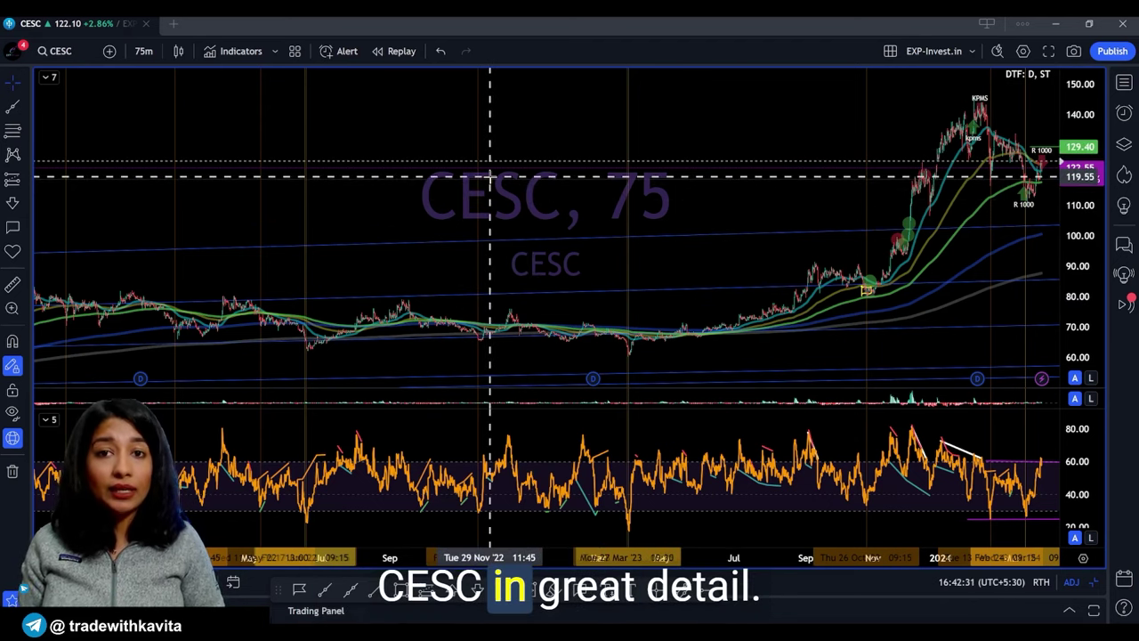
scroll(990, 109, right, 3)
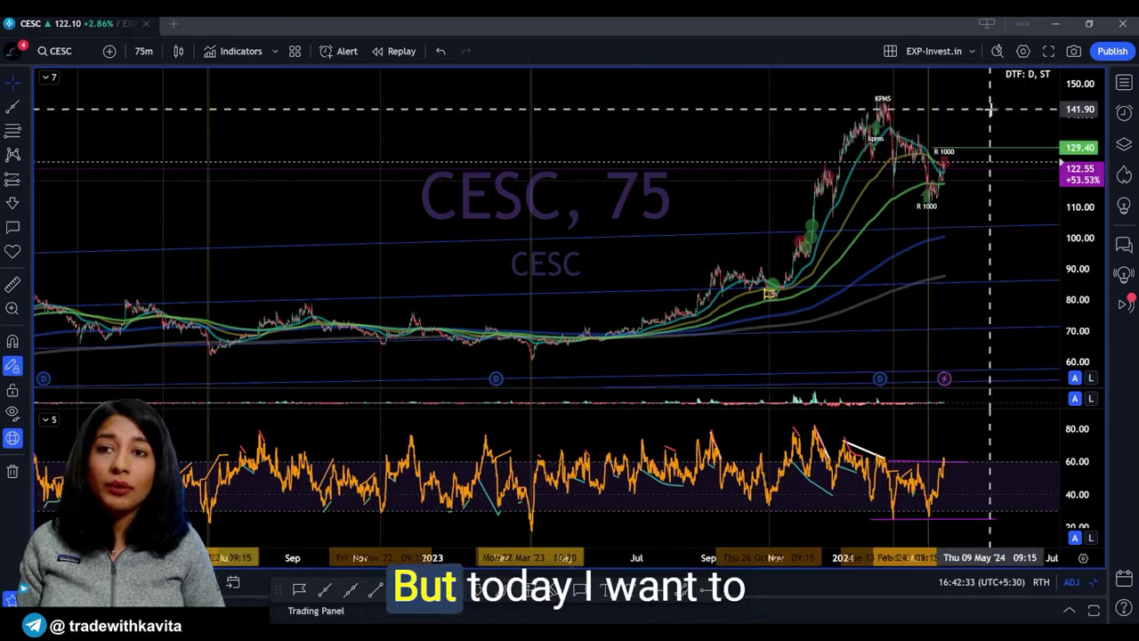
click(1125, 85)
click(877, 85)
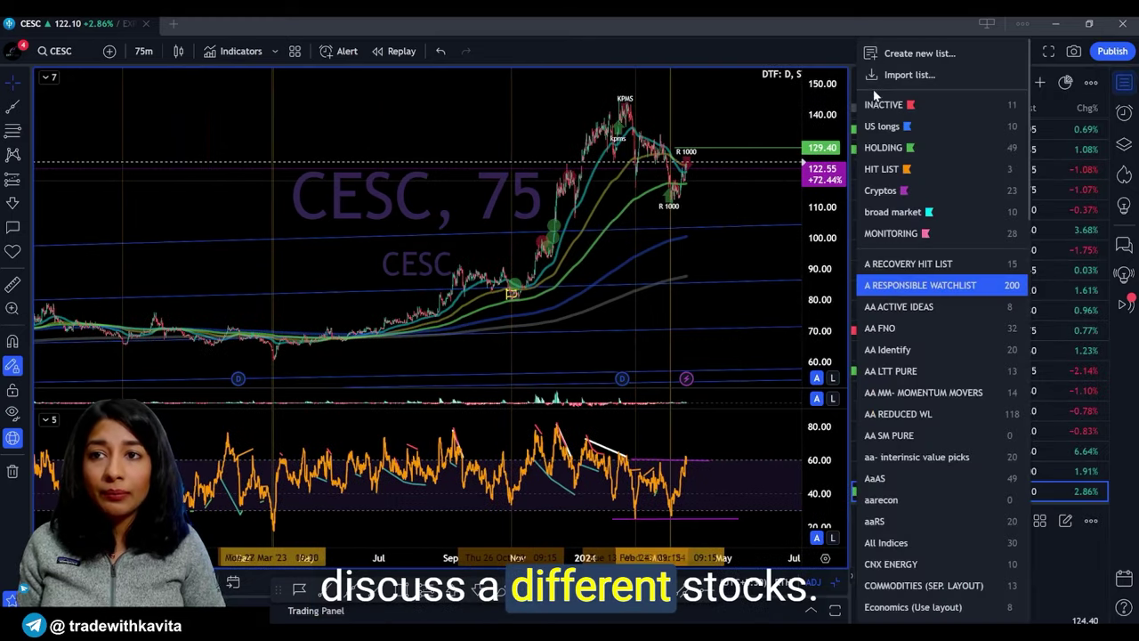
click(925, 237)
scroll(941, 433, down, 3)
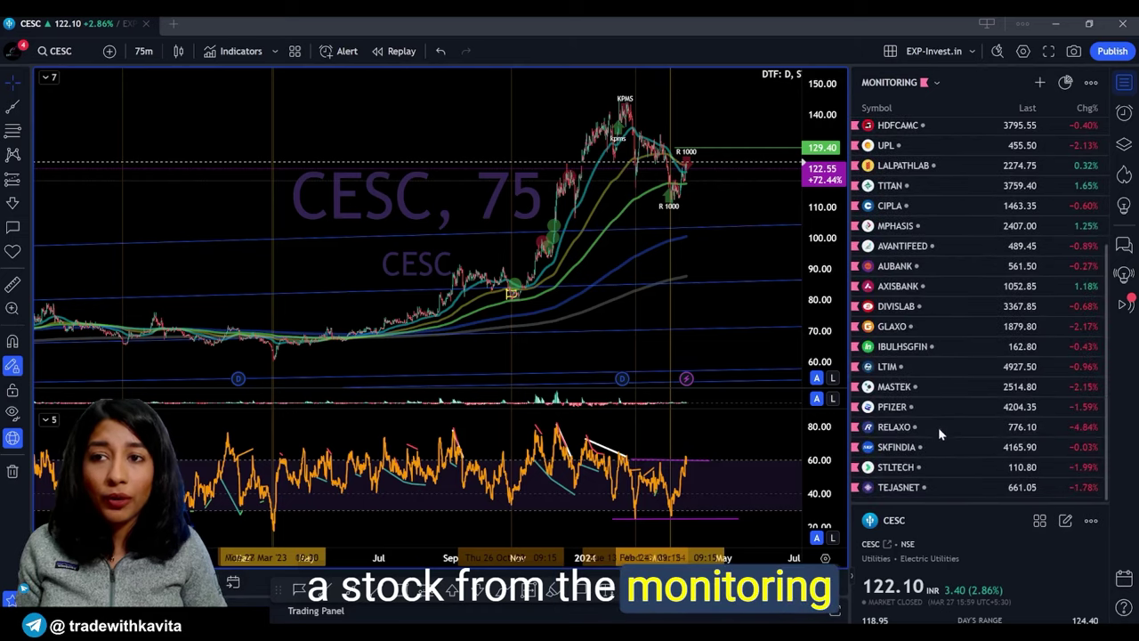
- Open SUNTV from the MONITORING watchlist, and replace it with the NSE chart of CRISIL
scroll(934, 423, up, 3)
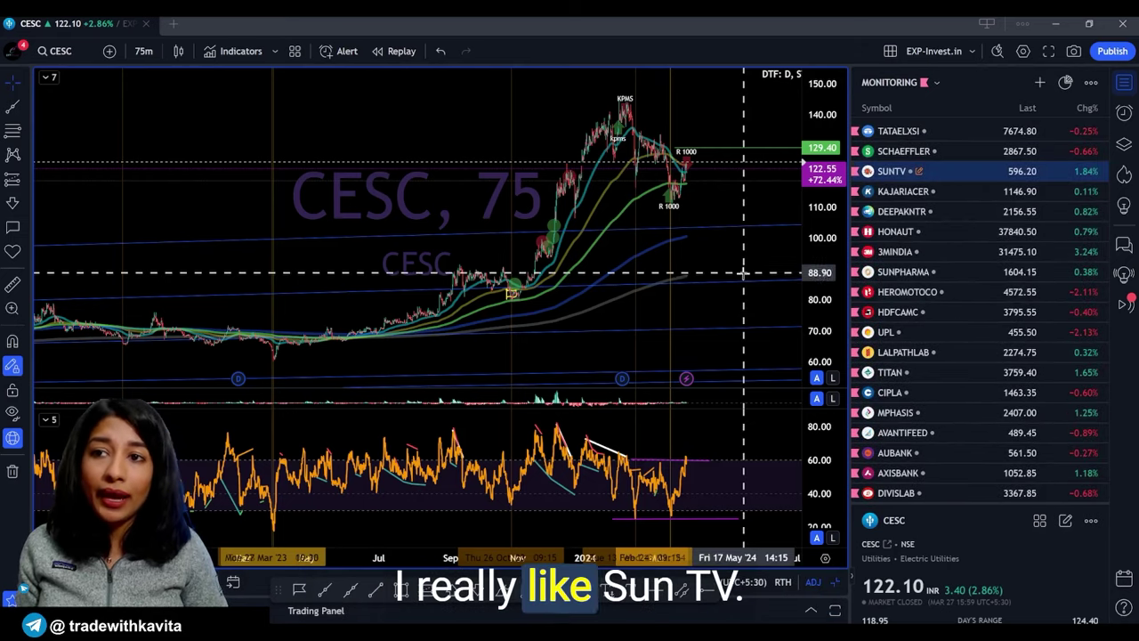
click(957, 171)
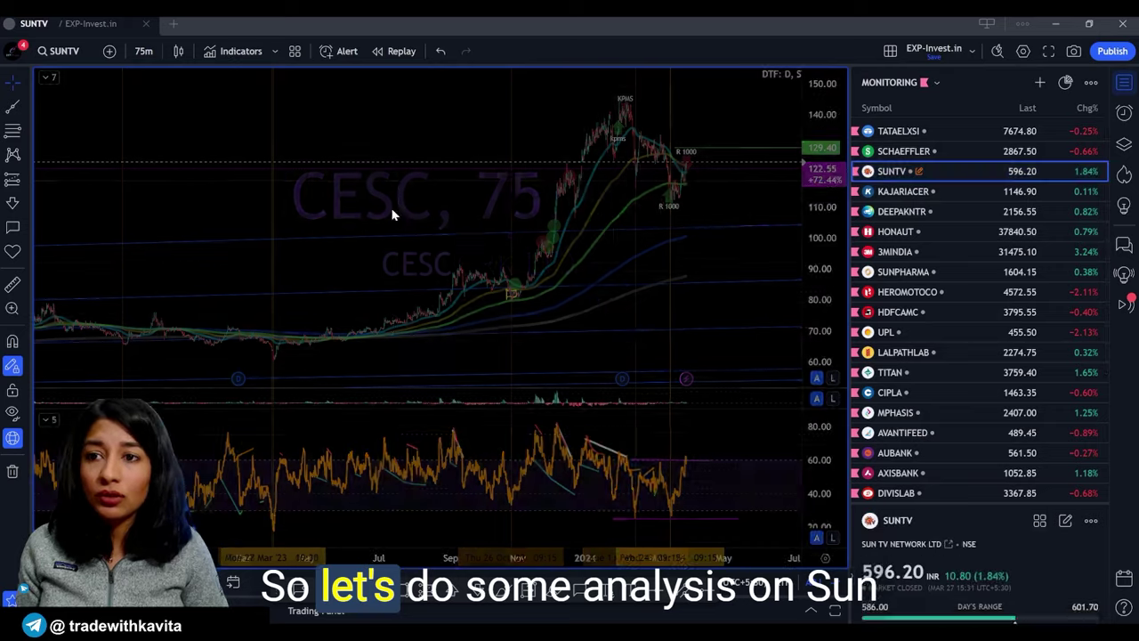
text(CRISIL)
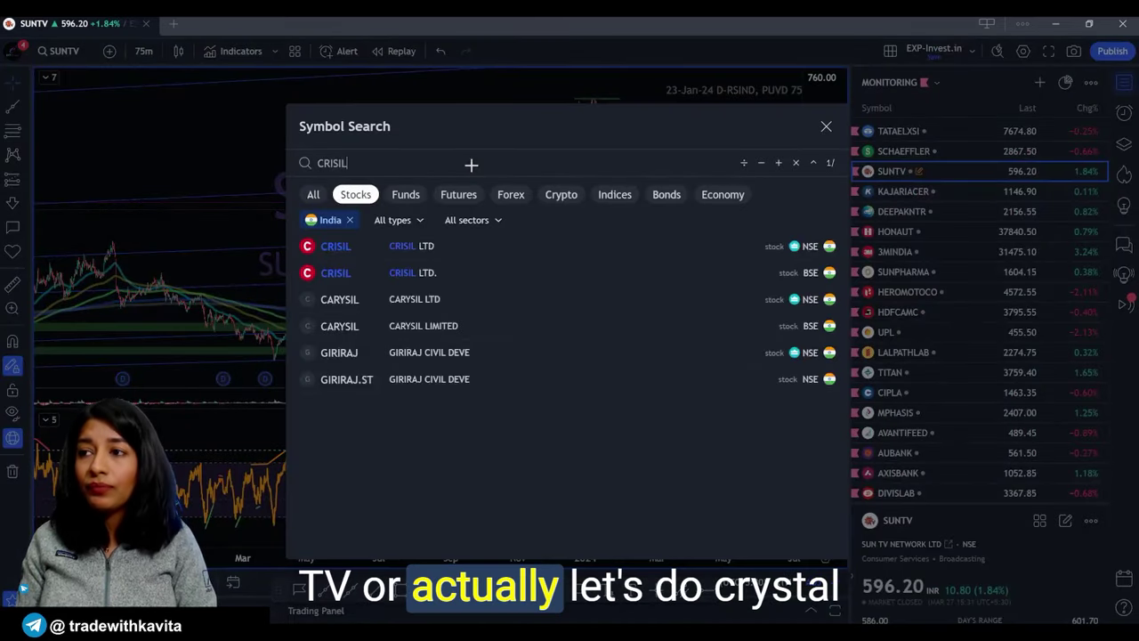
key(Return)
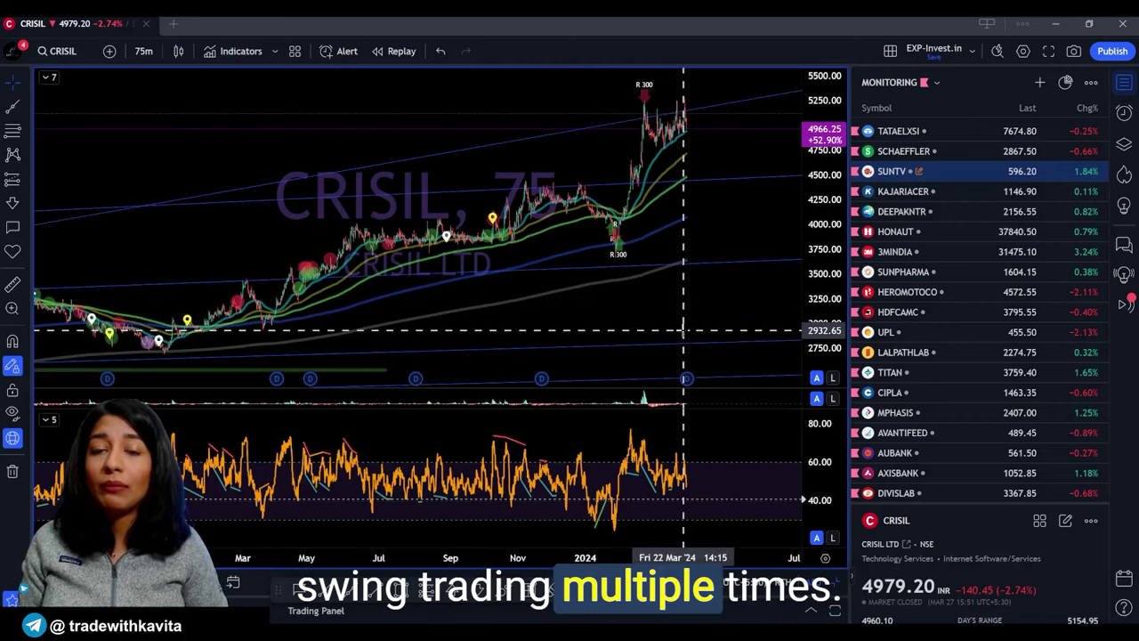
- View CRISIL on the daily timeframe and switch to weekly, showing the full price history
key(Tab)
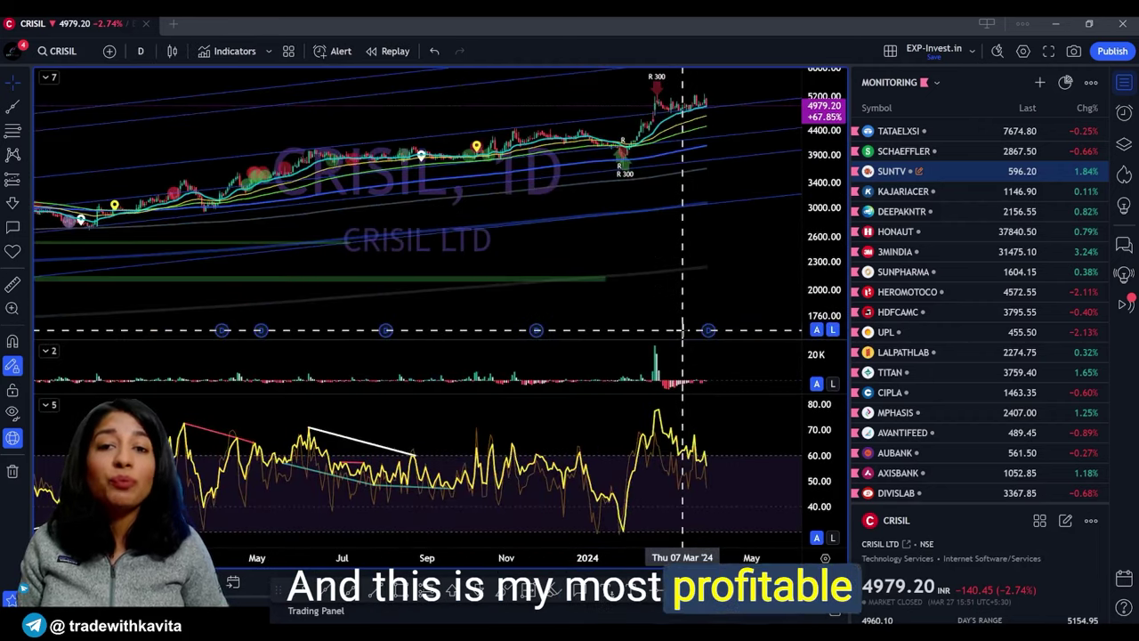
scroll(677, 320, down, 10)
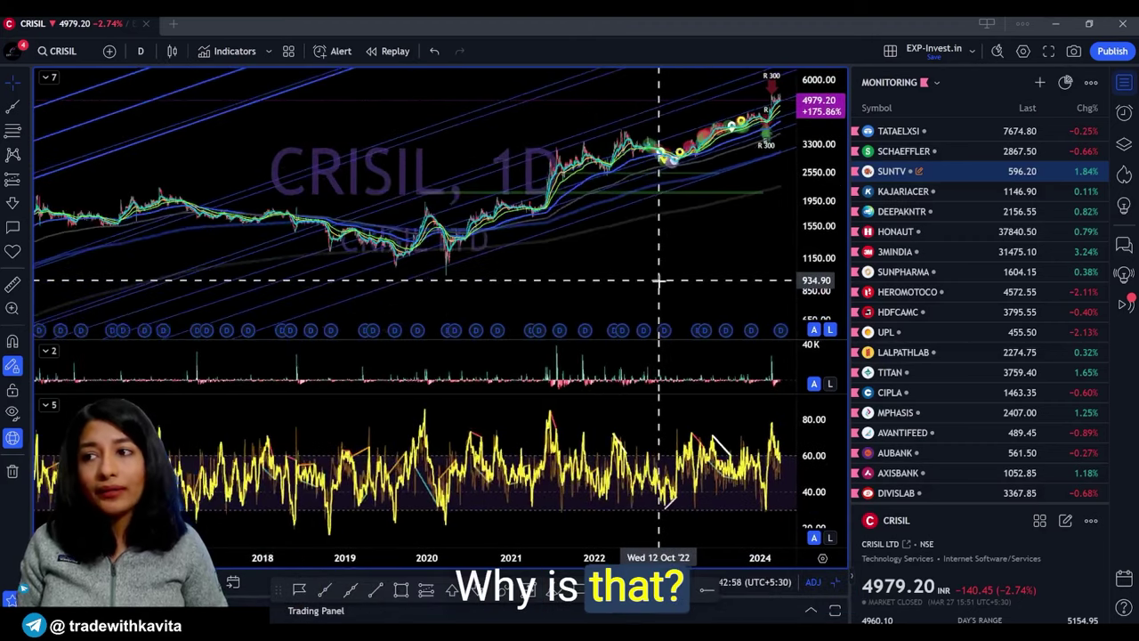
text(W)
key(Return)
scroll(658, 280, down, 8)
- Remove all drawings from the CRISIL weekly chart and expand the chart with the surrounding panels hidden
right_click(610, 221)
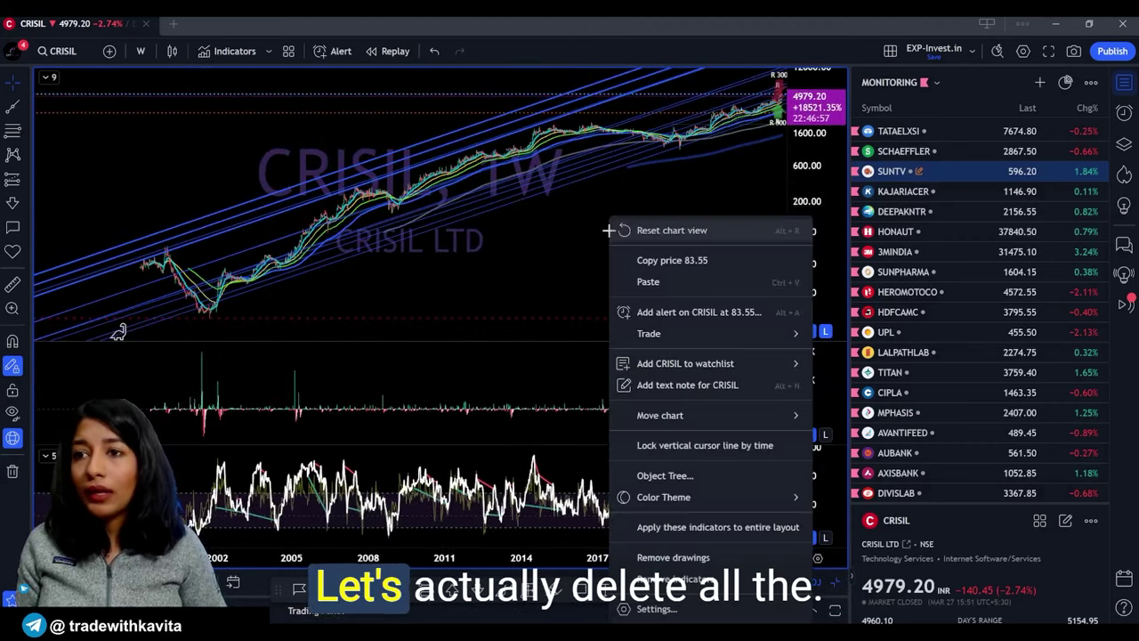
click(673, 557)
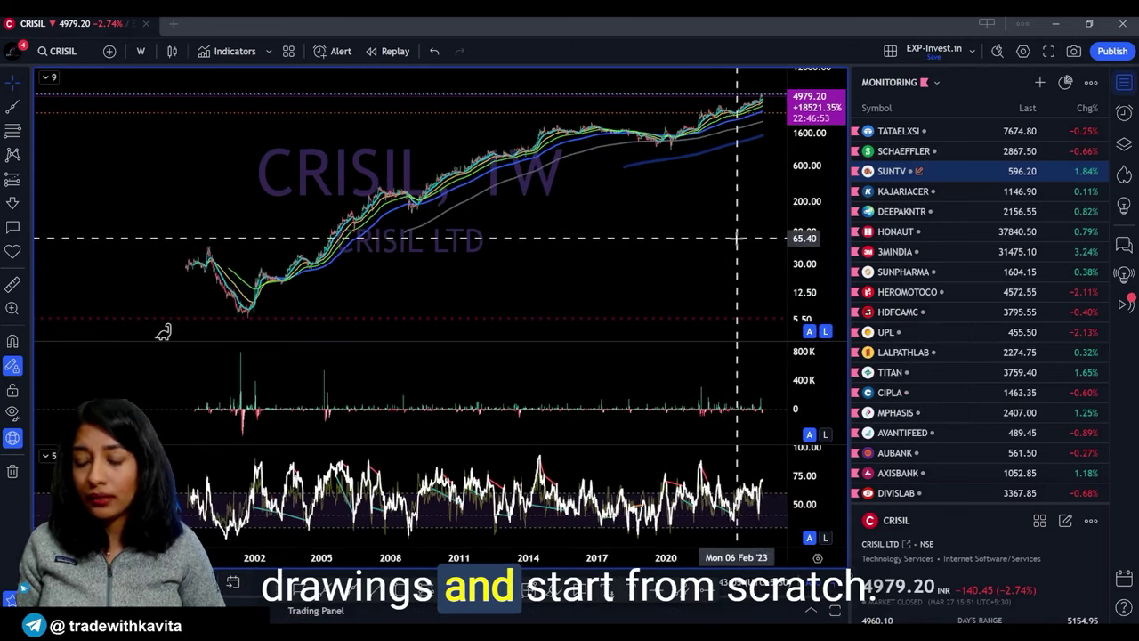
key(shift+f)
scroll(954, 272, up, 6)
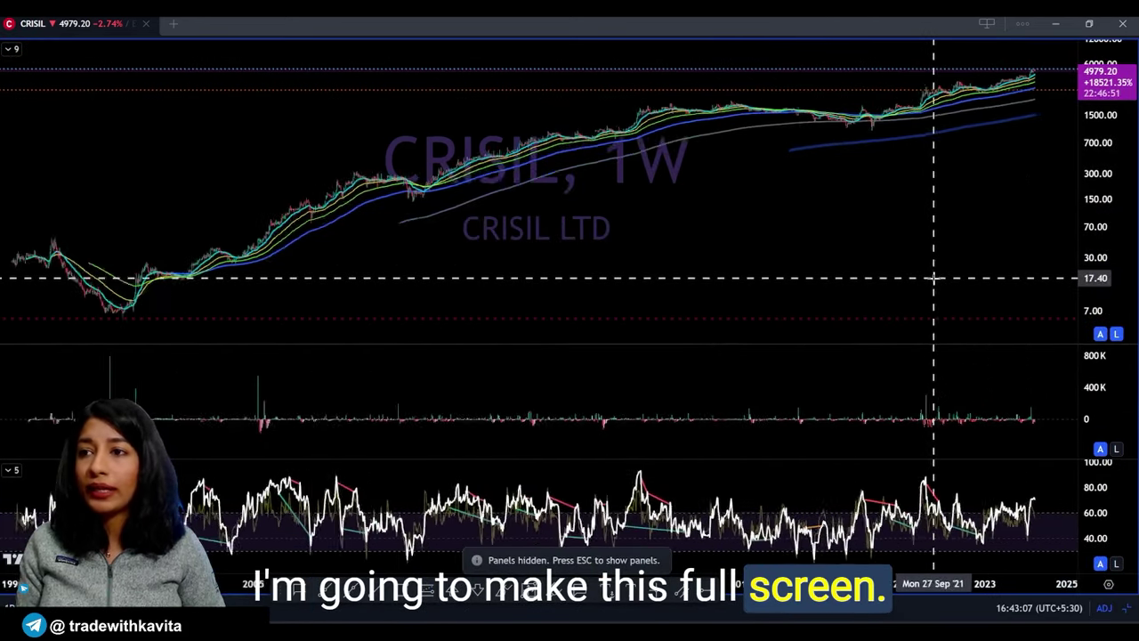
scroll(931, 283, down, 2)
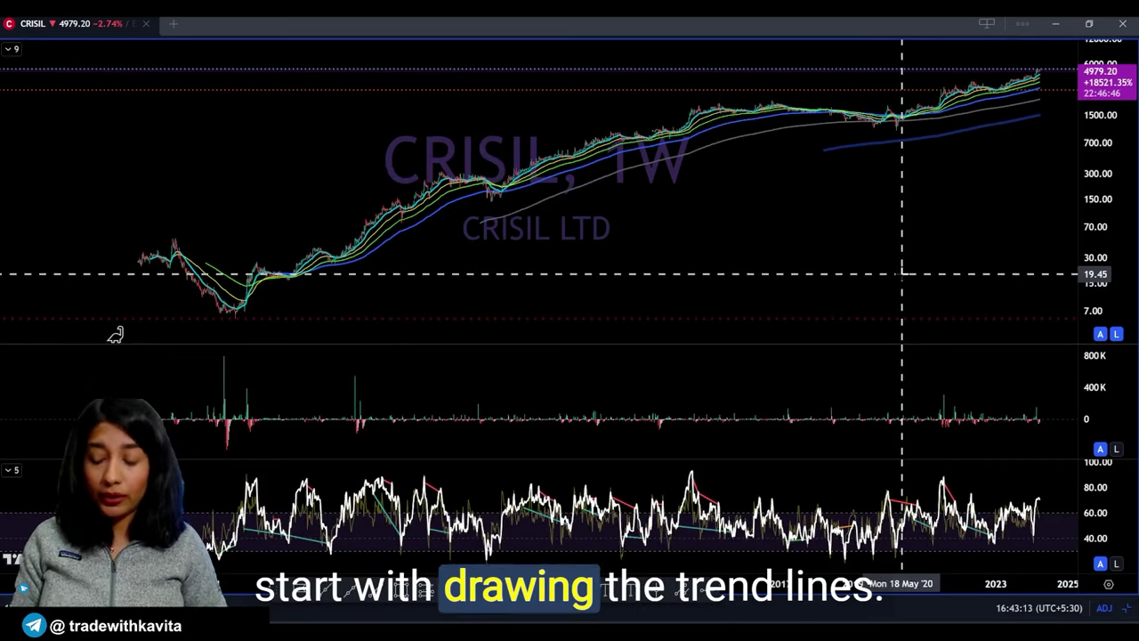
- Draw an extended trend line from the August 2001 low at about 6 to about 2800 in February 2024, and set its thickness to 4px
mouse_move(229, 316)
mouse_down()
mouse_move(1007, 110)
mouse_move(1032, 89)
mouse_up()
click(905, 194)
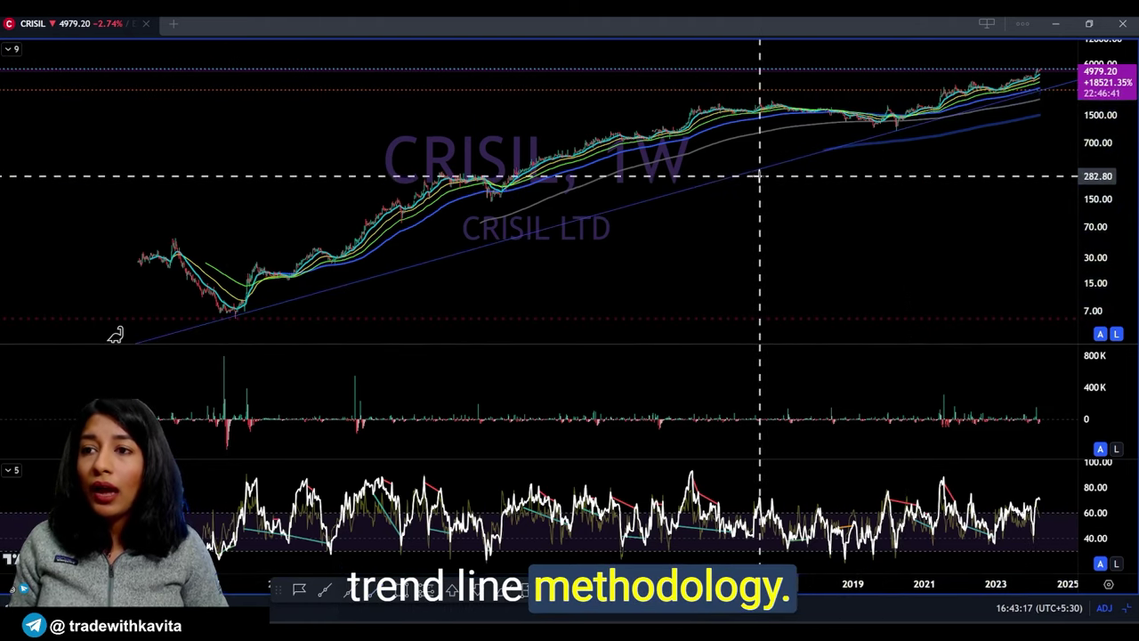
click(554, 228)
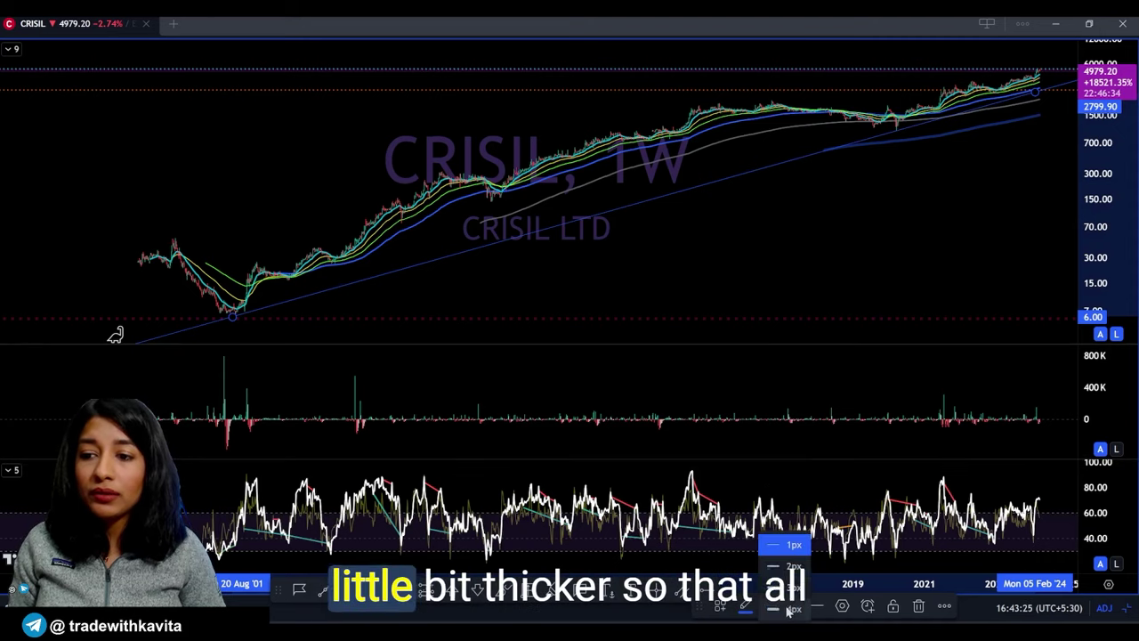
click(788, 611)
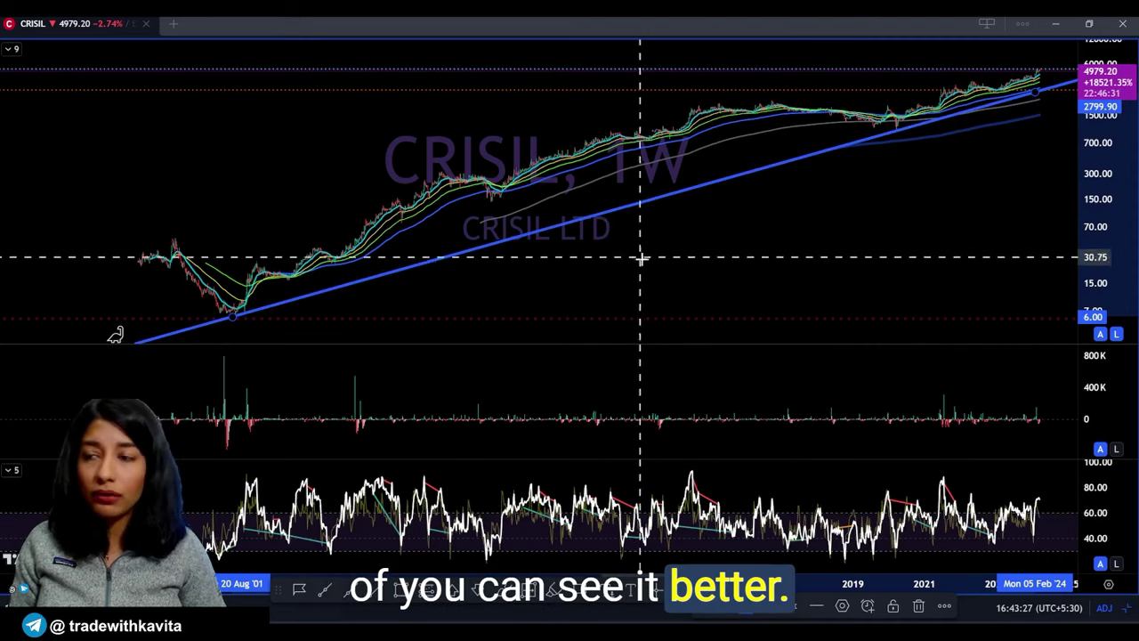
- Duplicate the thick trend line into three parallel lines above it, forming a rising channel around the price
drag(663, 203, 648, 118)
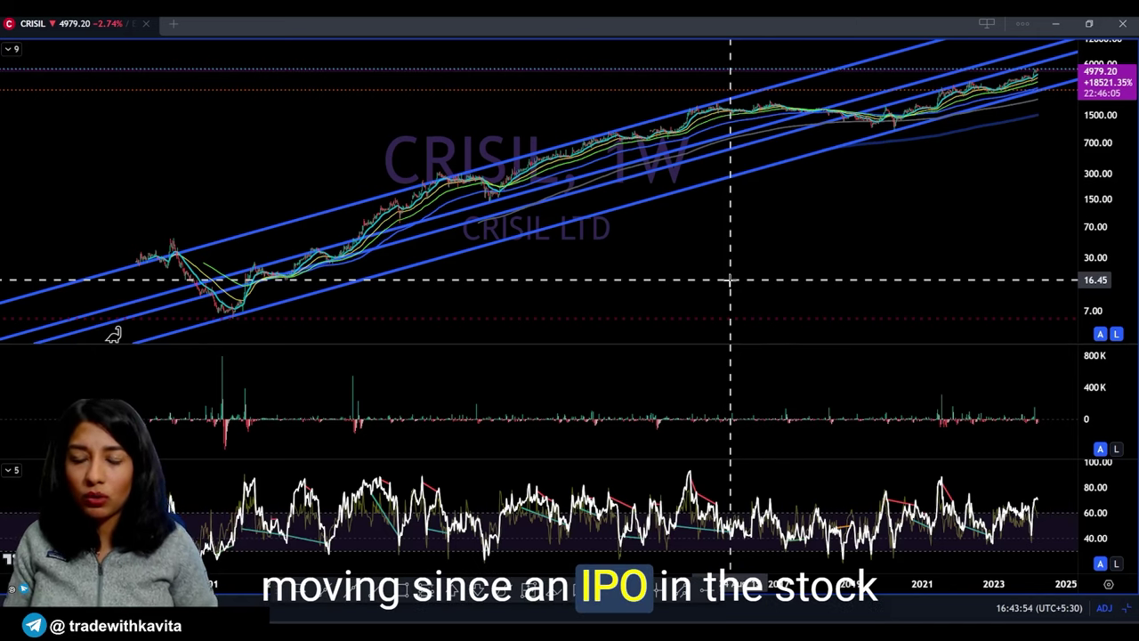
scroll(793, 250, up, 3)
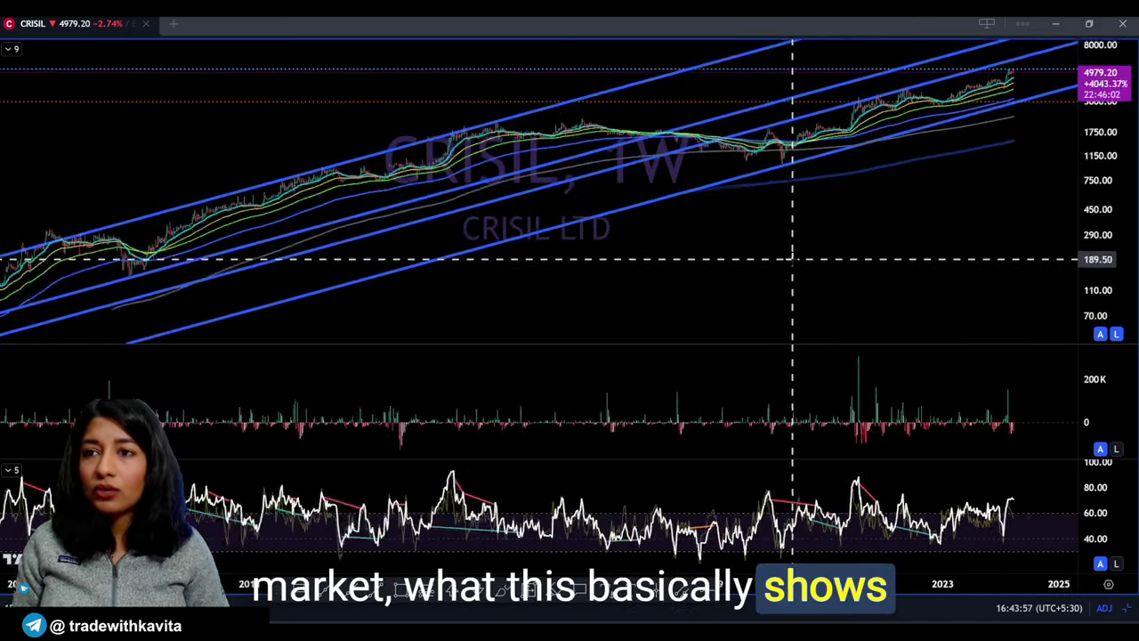
scroll(799, 264, down, 3)
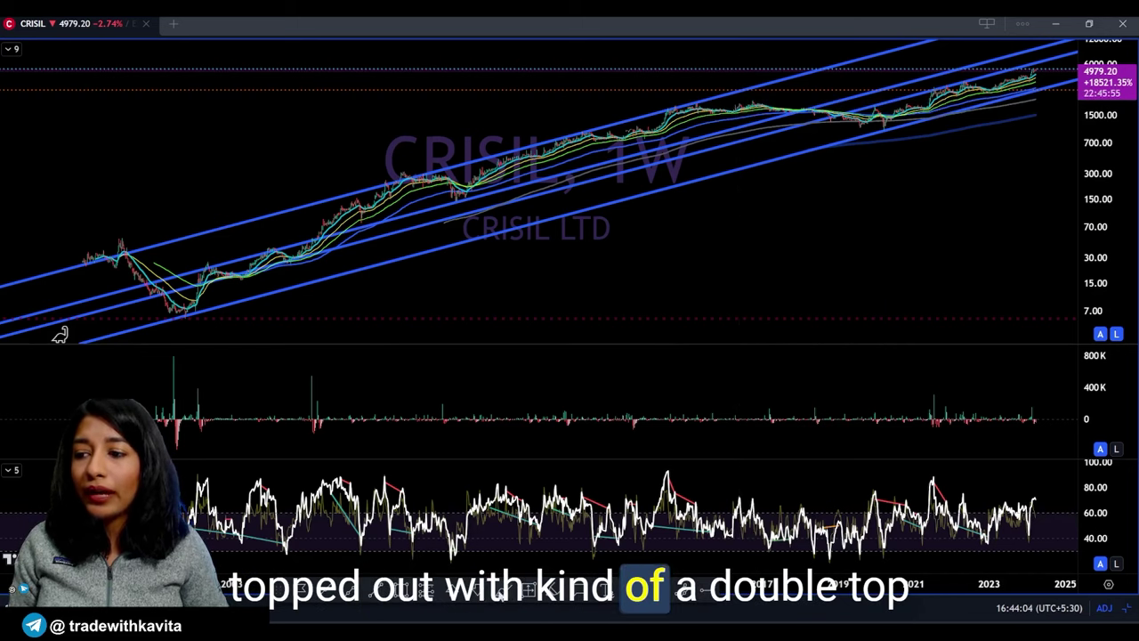
- Draw a narrow rectangle across the double top from 2014 to late 2016, between about 2013 and 2166
click(665, 103)
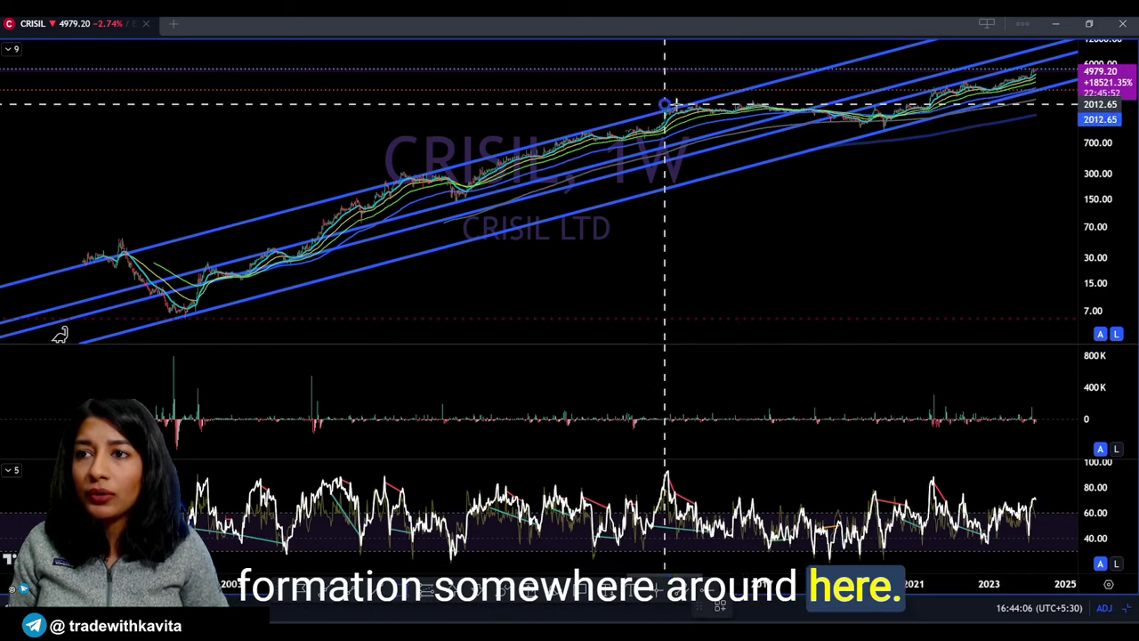
click(760, 102)
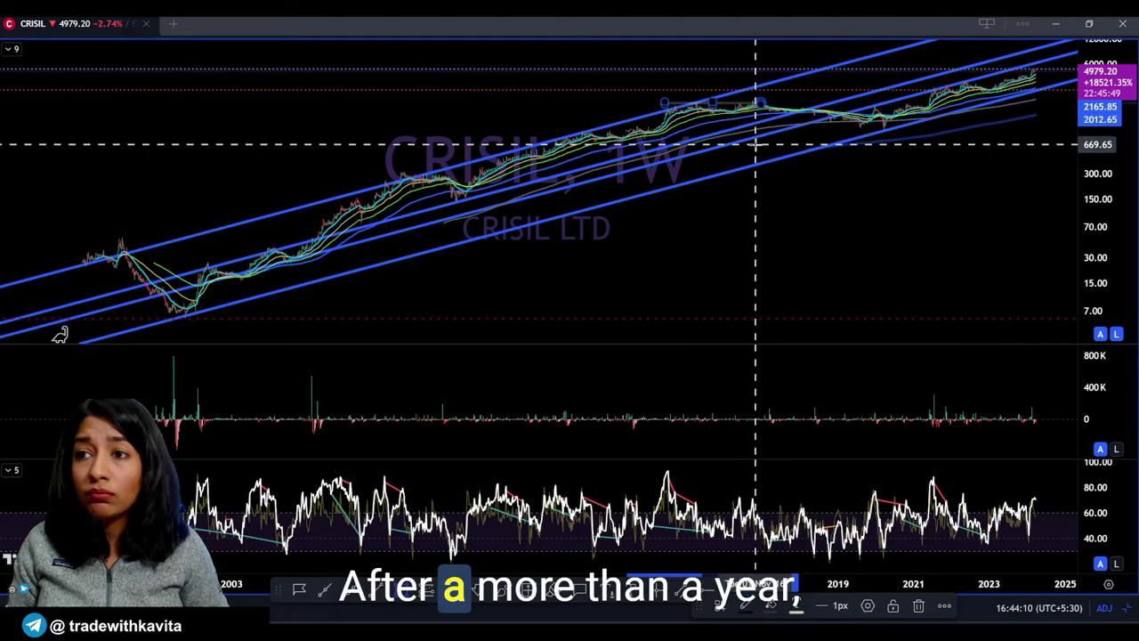
click(755, 145)
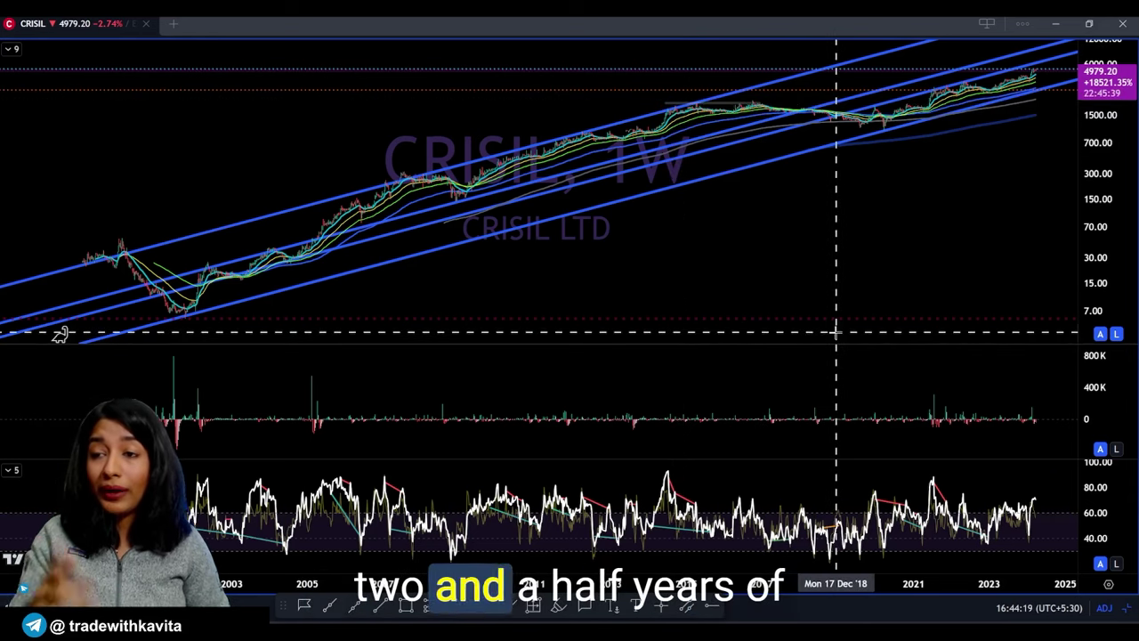
- Measure the correction from the late-2016 top to the 2020 low, and examine the price around the weekly 500 EMA and the uptrend since
scroll(1015, 223, up, 2)
shift+click(691, 102)
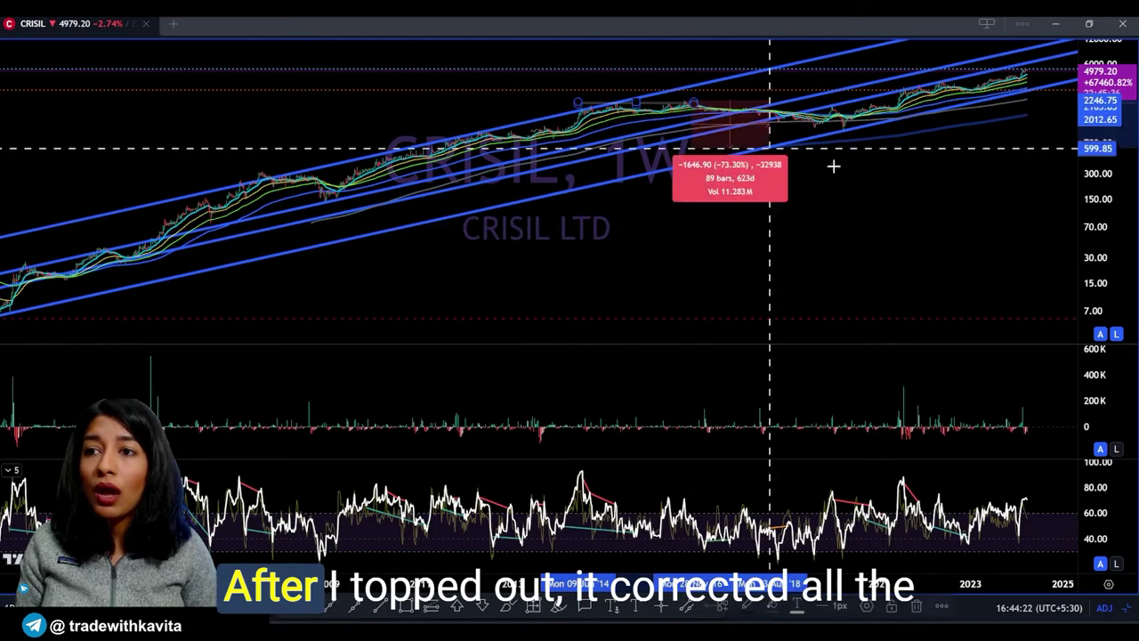
click(841, 130)
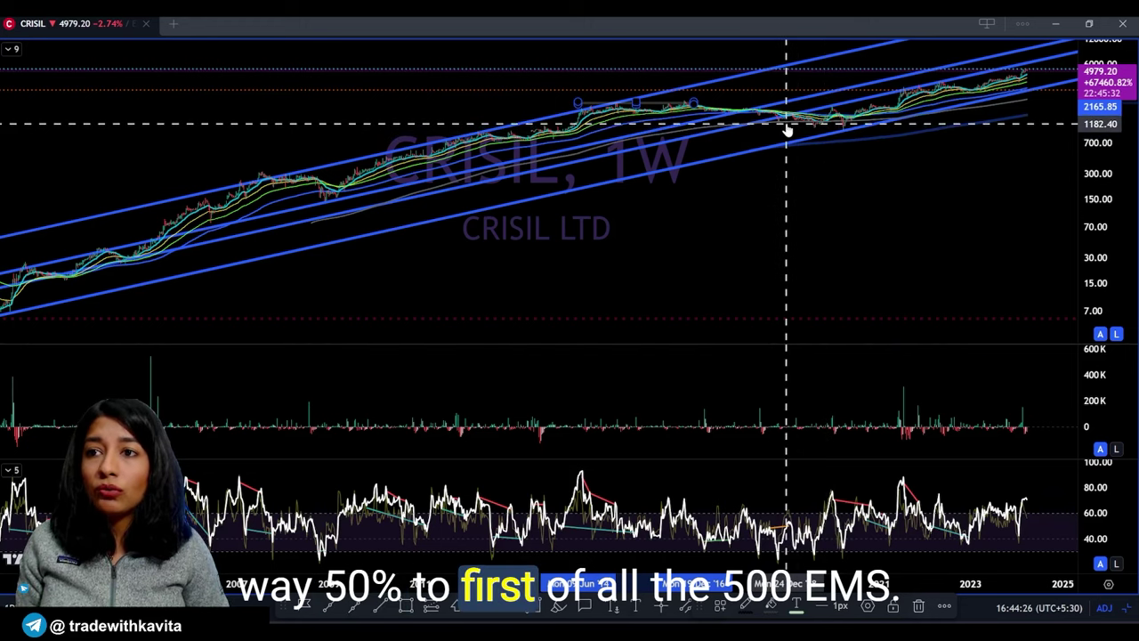
scroll(832, 240, up, 5)
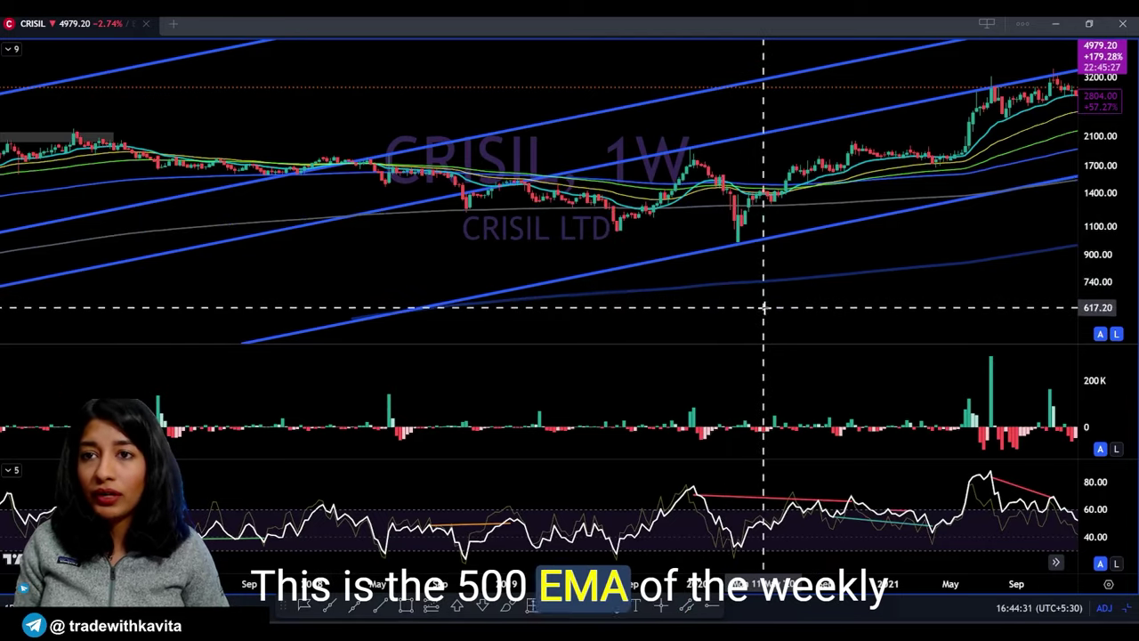
scroll(903, 300, down, 6)
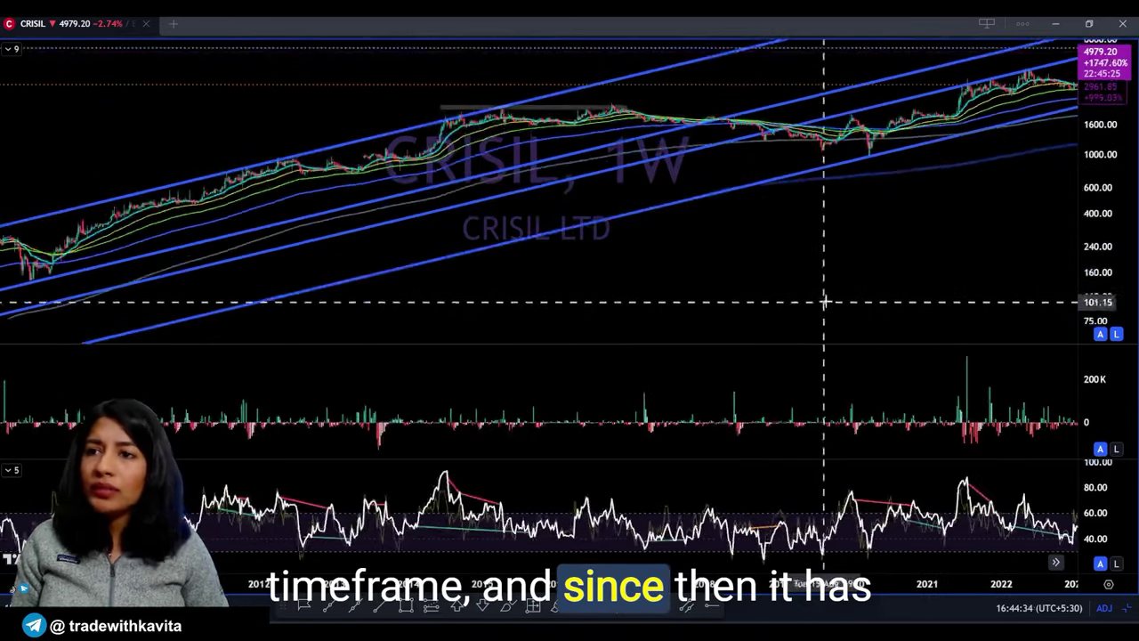
scroll(792, 318, down, 6)
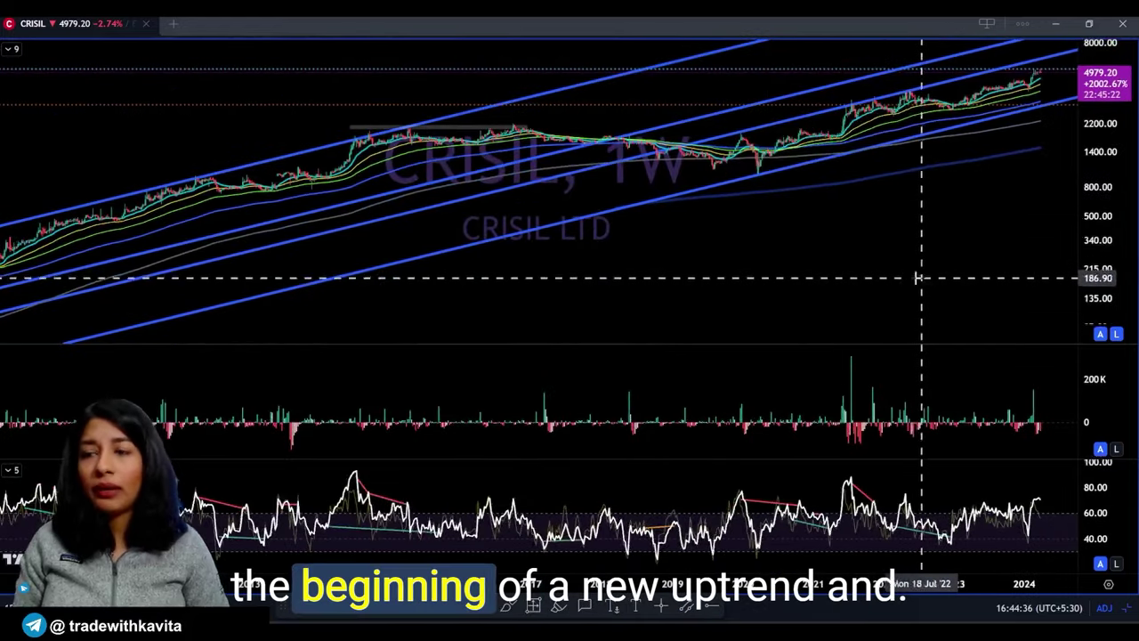
scroll(888, 326, down, 2)
scroll(800, 301, up, 4)
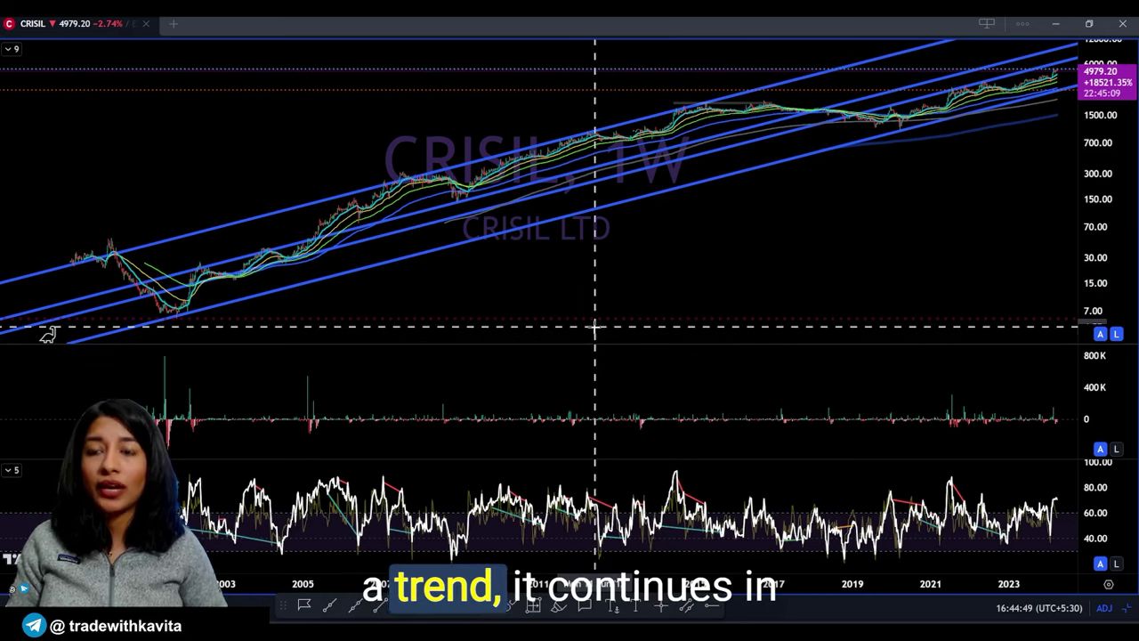
- View the trend channel on the daily timeframe and return to the weekly chart
text(1d)
key(Return)
scroll(940, 264, down, 3)
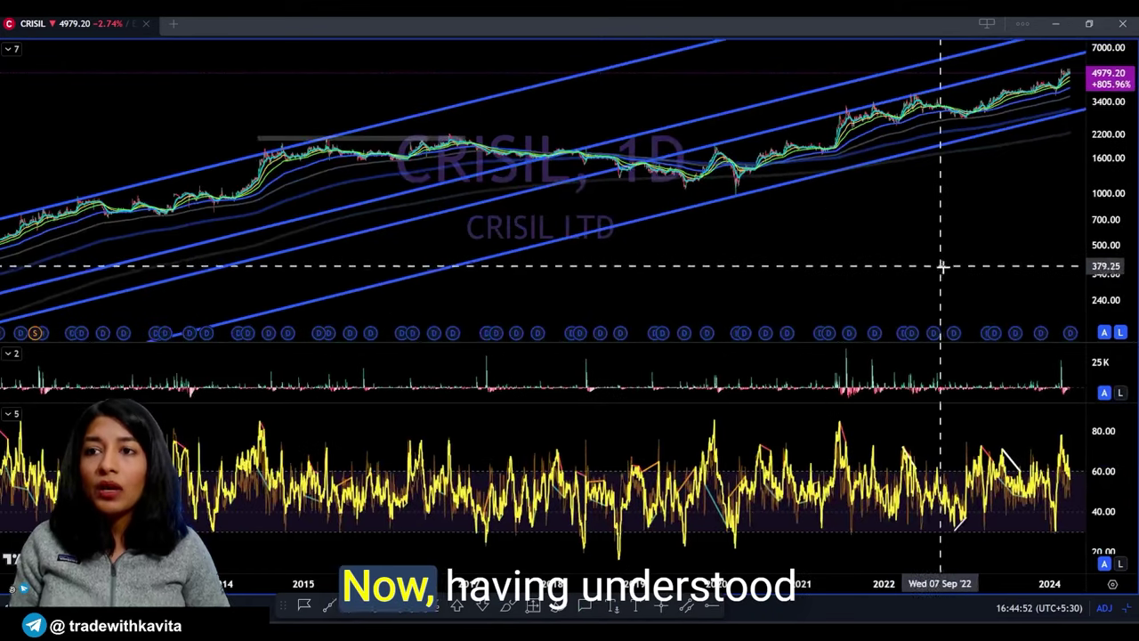
scroll(992, 250, up, 5)
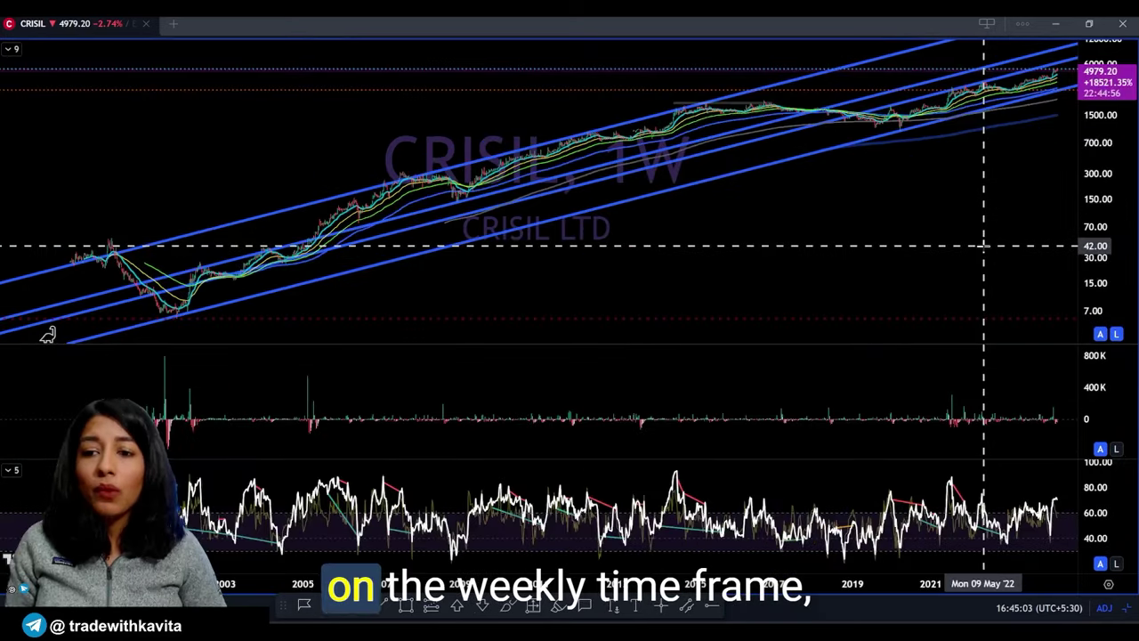
- Place a vertical line through the 2020 price and RSI low on the weekly chart
scroll(992, 247, up, 5)
scroll(926, 212, up, 5)
scroll(920, 215, down, 5)
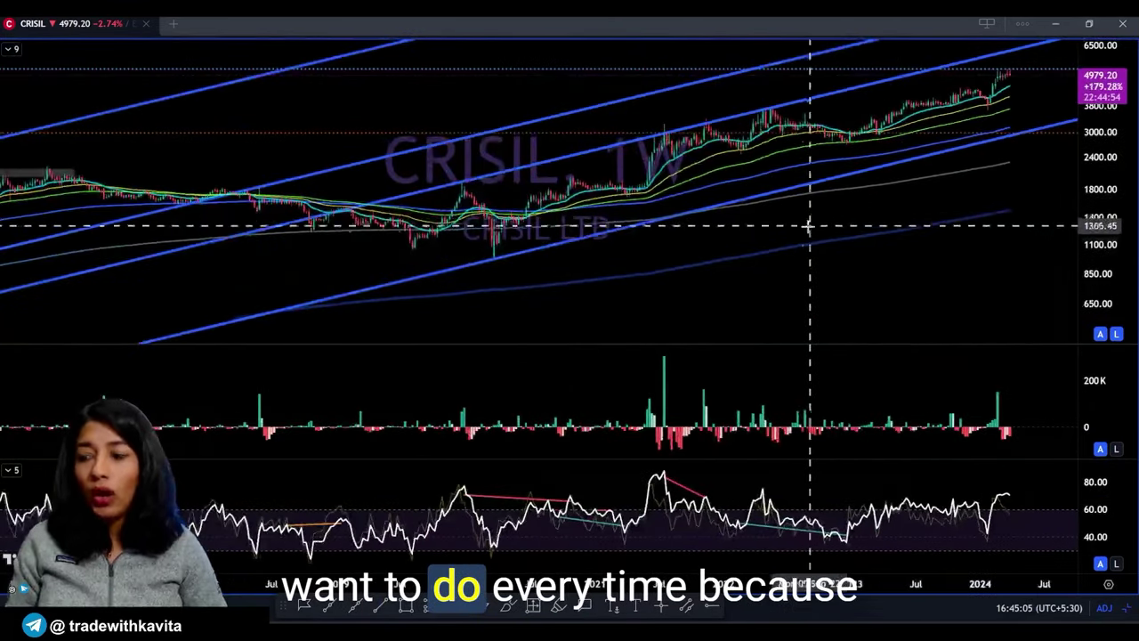
scroll(445, 210, down, 1)
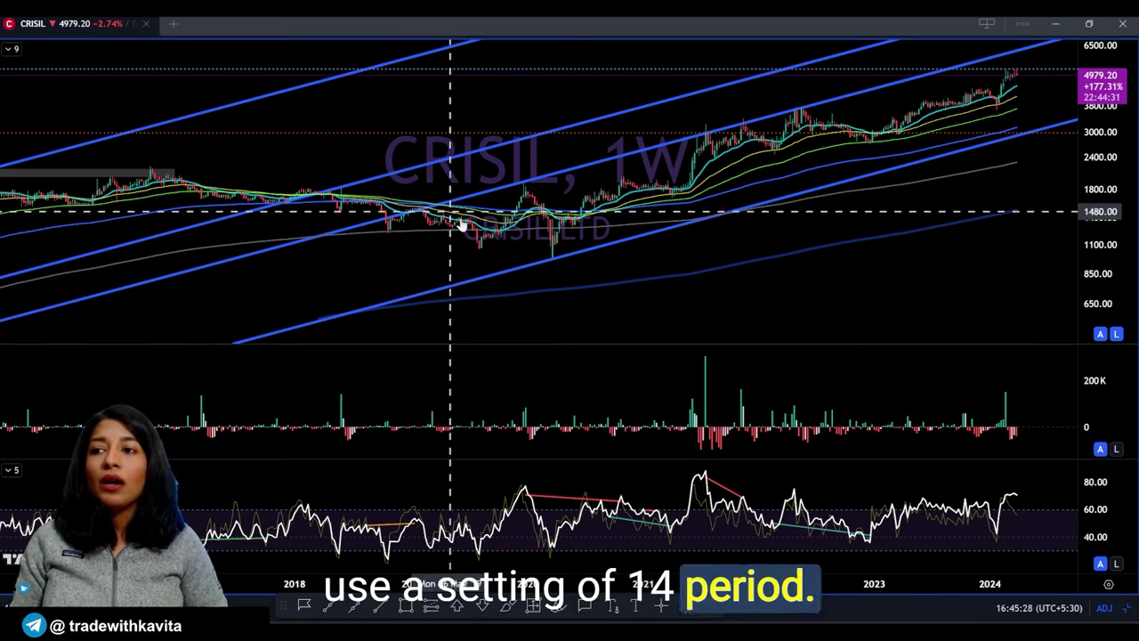
scroll(543, 234, down, 2)
scroll(559, 222, down, 2)
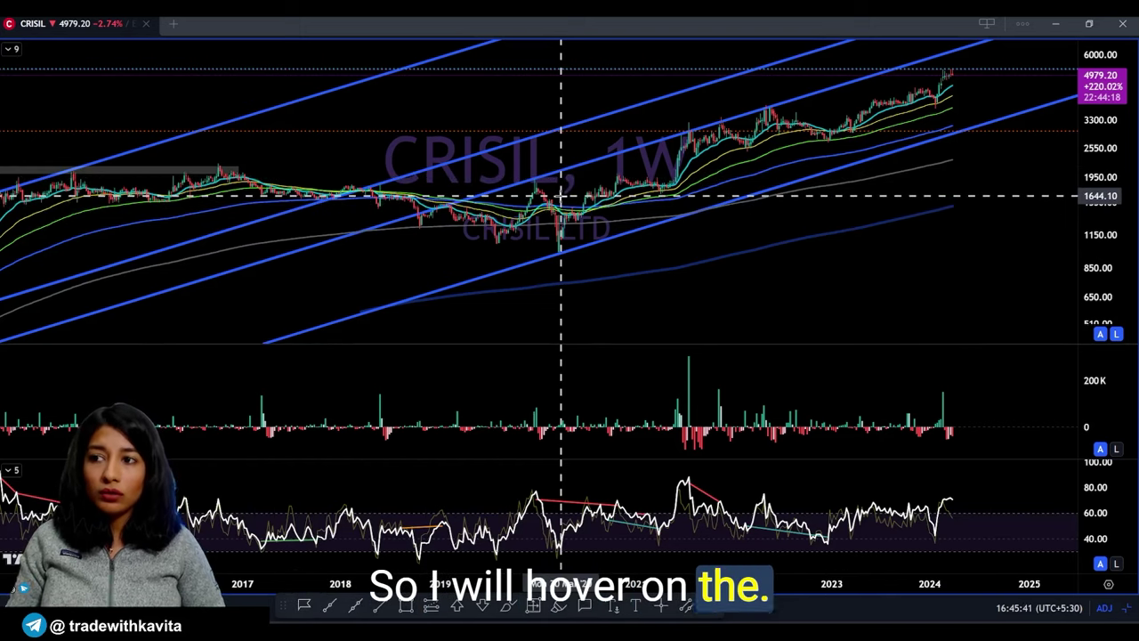
key(alt+v)
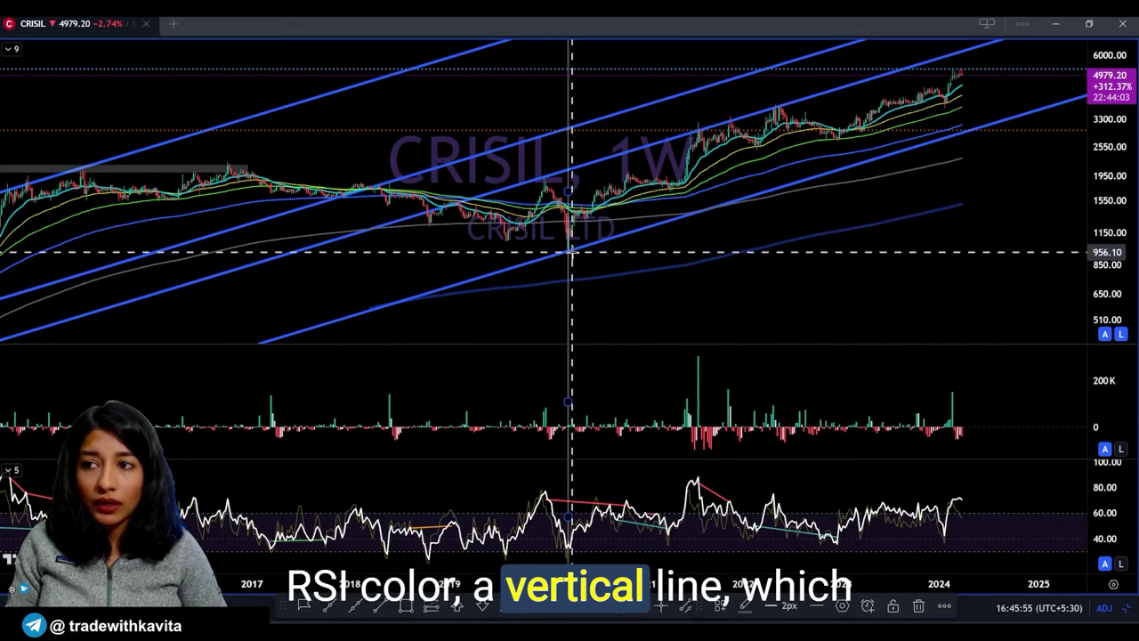
- Check the vertical line on the monthly and daily timeframes, and return to the weekly timeframe
text(1M)
key(Return)
text(1D)
key(Return)
scroll(689, 251, down, 6)
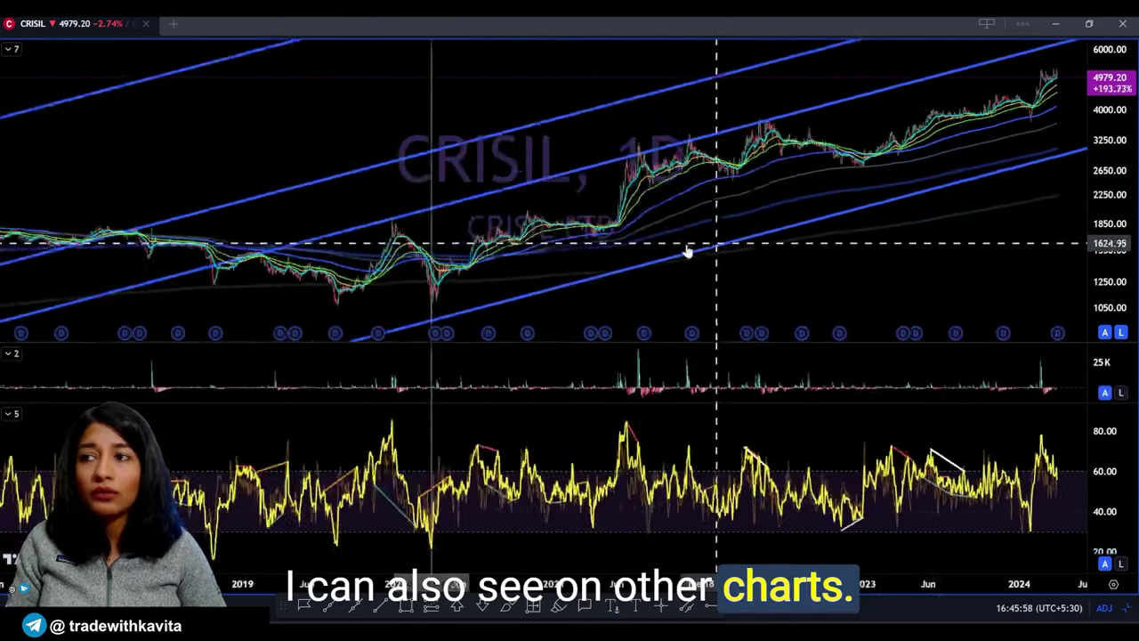
key(1)
key(w)
key(Return)
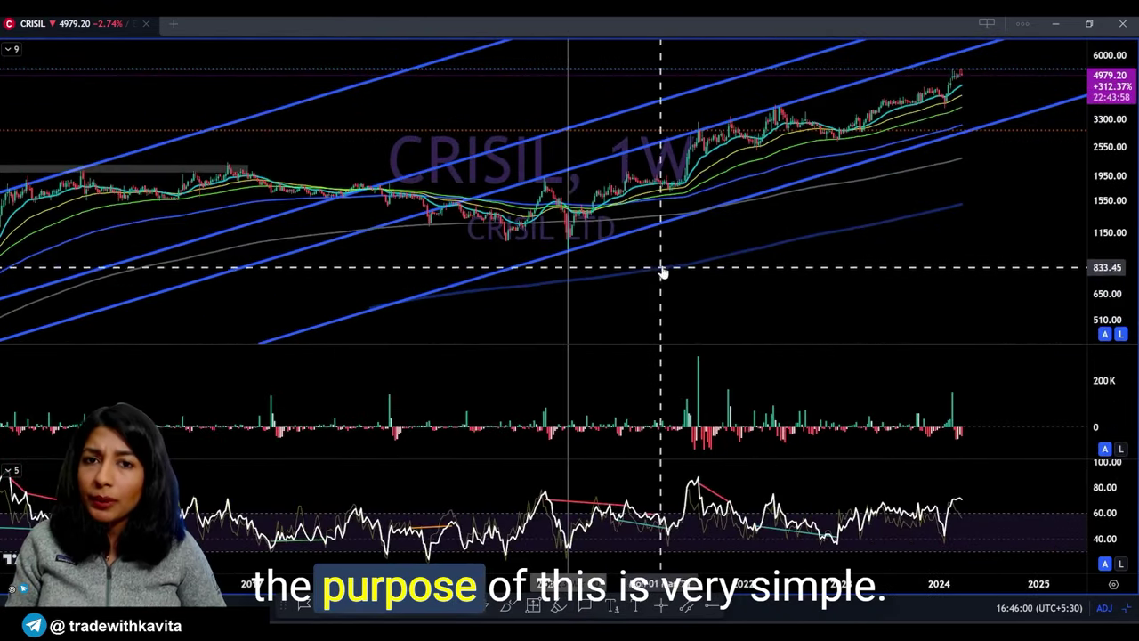
- Add vertical lines at the earlier weekly RSI lows between 2017 and 2019
scroll(661, 261, down, 2)
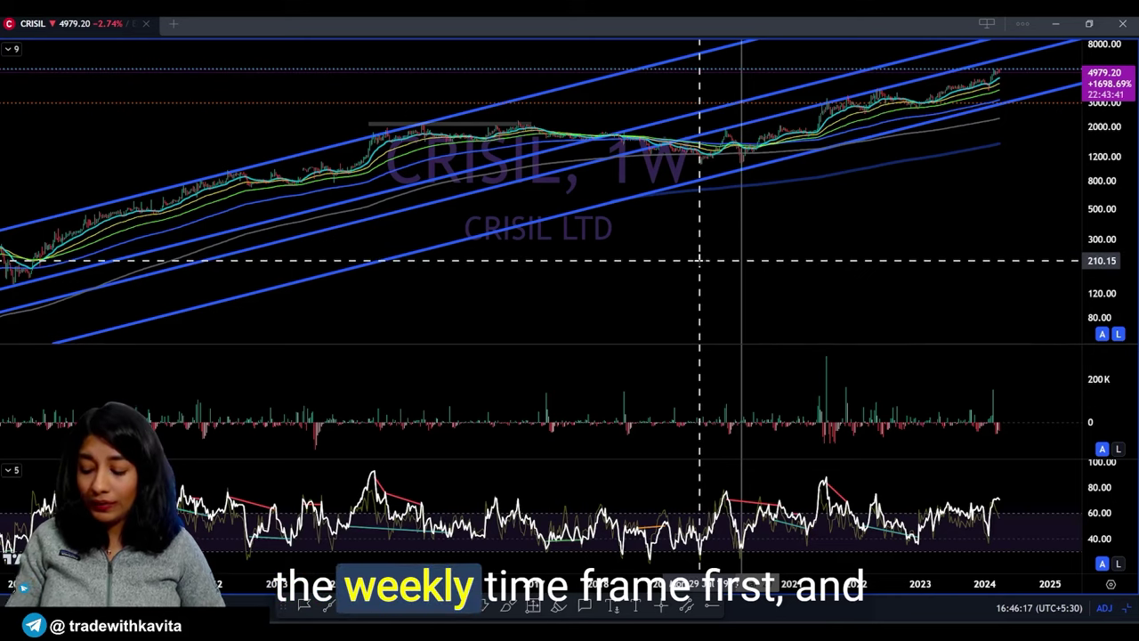
key(alt+v)
key(alt+v)
key(alt+v)
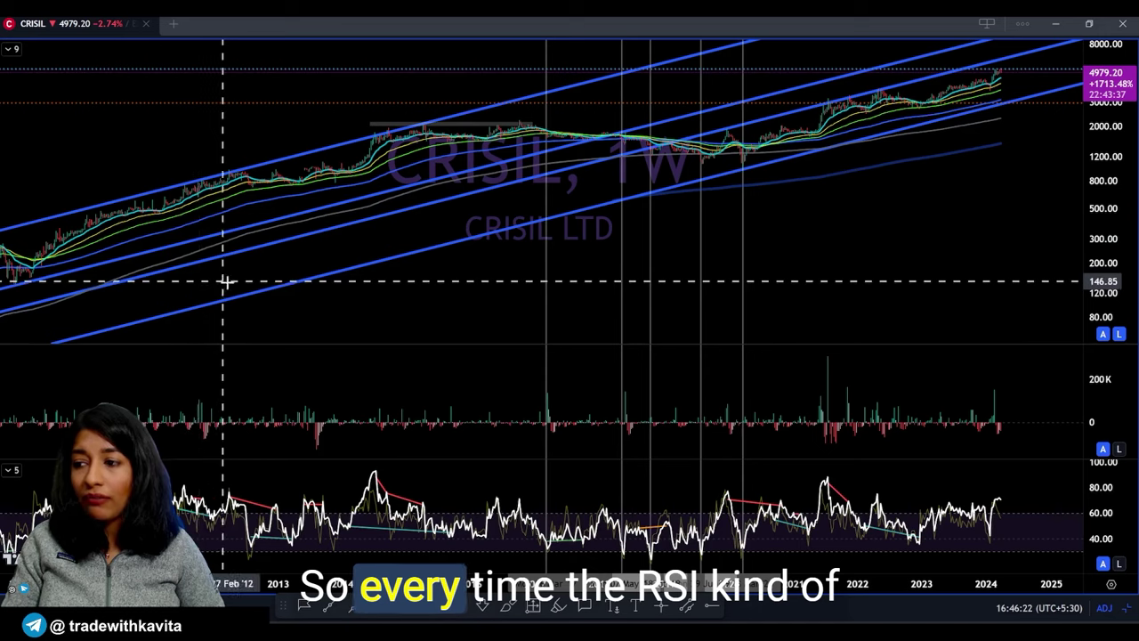
- Add vertical lines at the earlier weekly RSI lows around 2008–2009, 2004 and 2001
scroll(250, 283, down, 3)
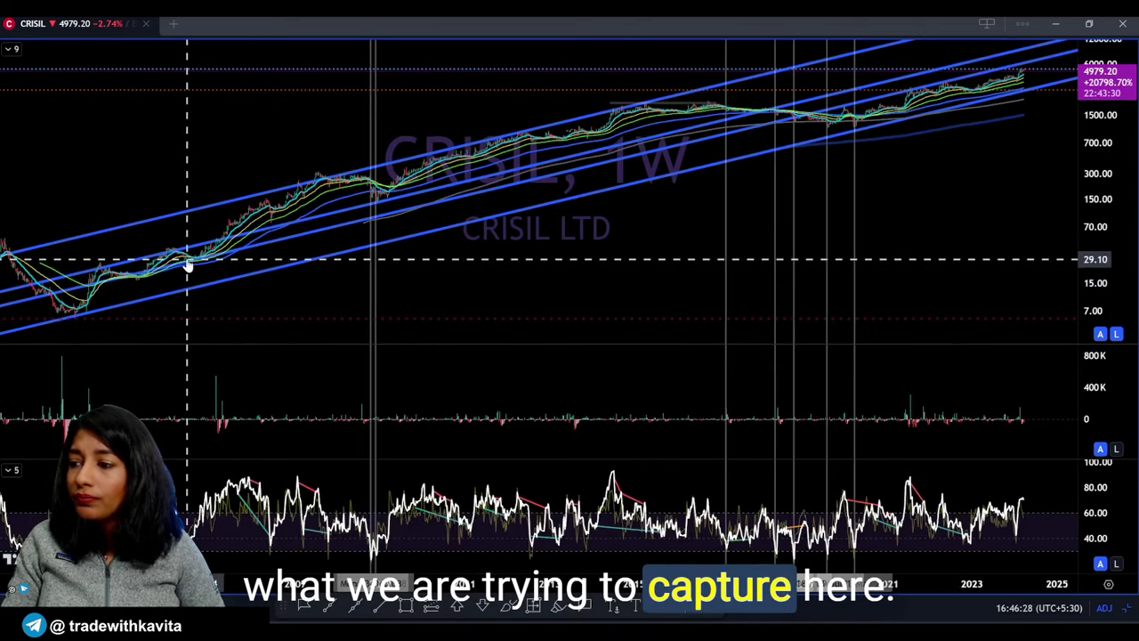
scroll(36, 254, down, 3)
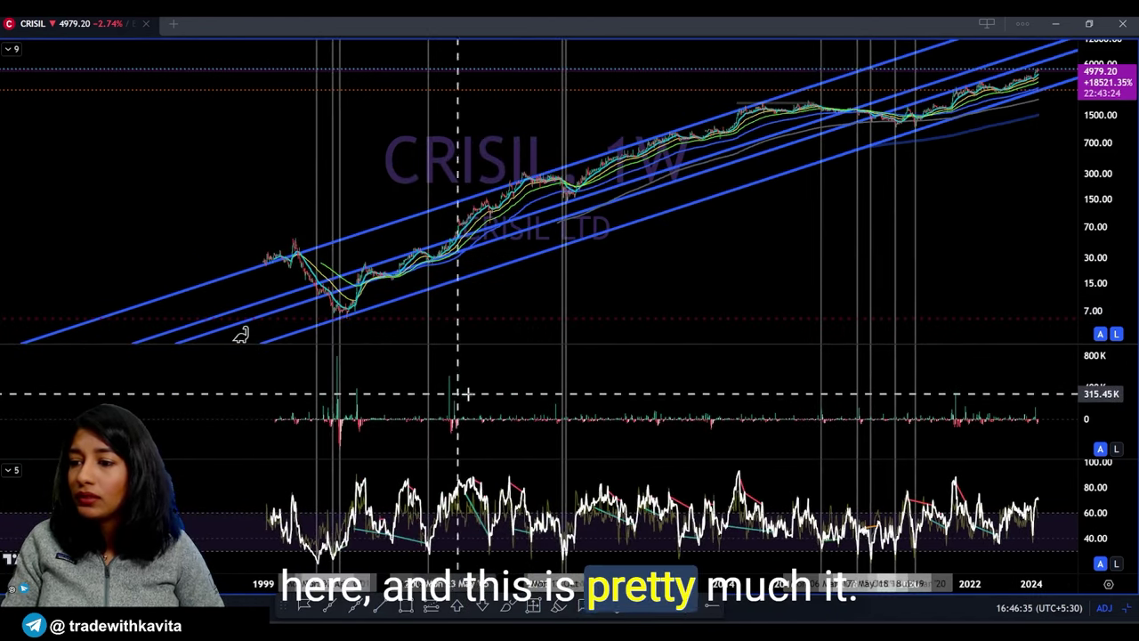
- Switch to the daily timeframe and add a parallel trend line along the price lows from 2019 to early 2024
key(alt+r)
key(Tab)
scroll(994, 257, up, 6)
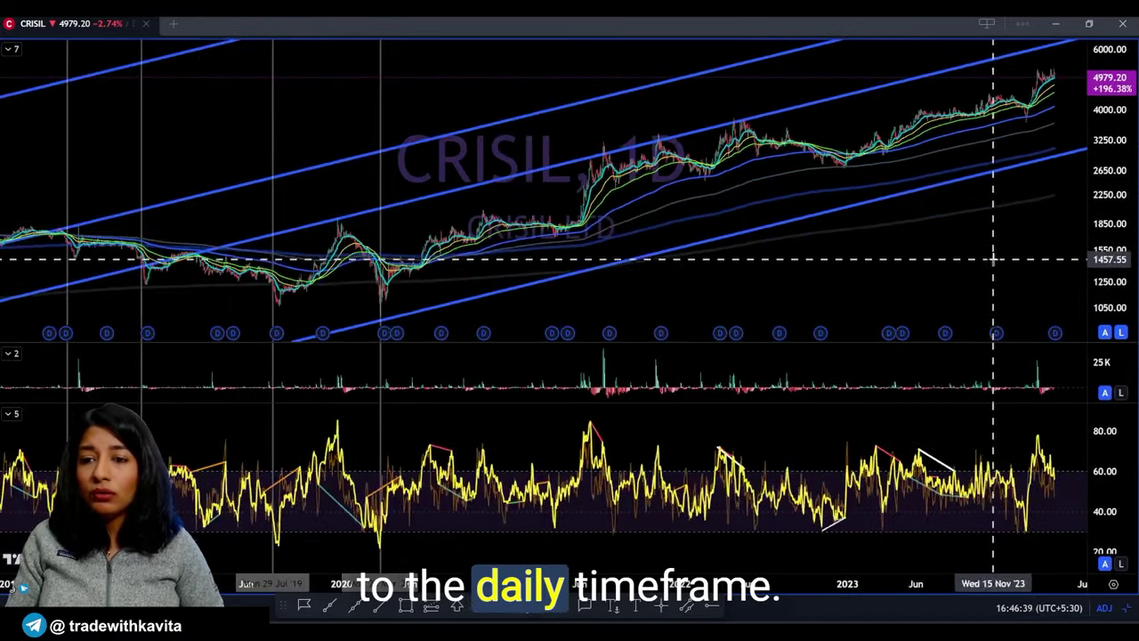
scroll(952, 267, down, 5)
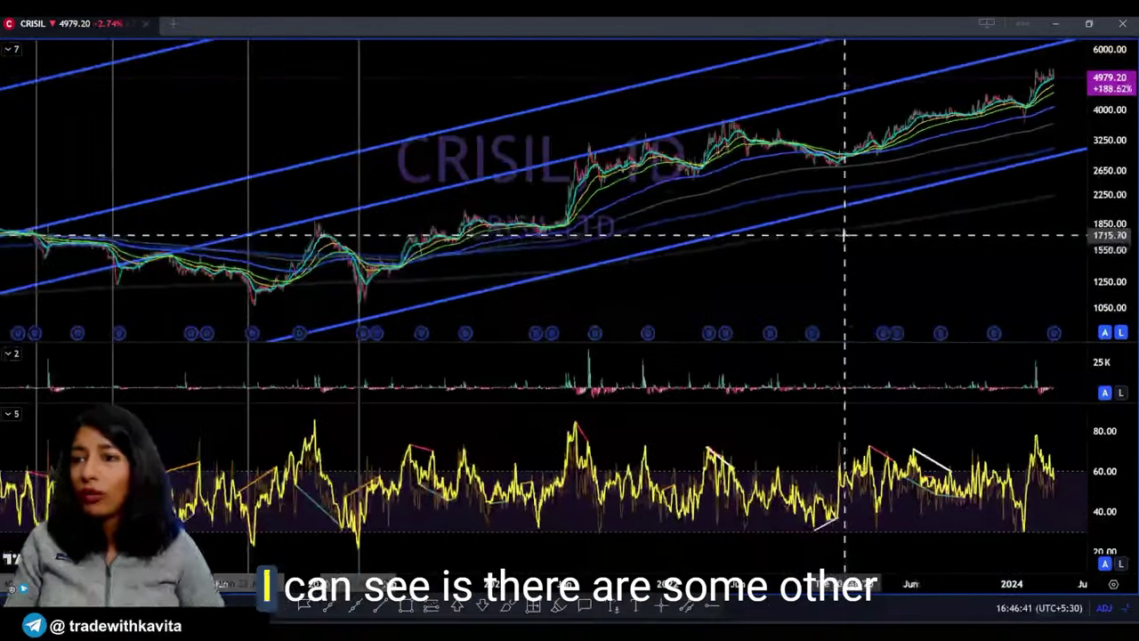
click(546, 282)
drag(547, 282, 545, 228)
scroll(554, 267, up, 4)
scroll(386, 267, down, 5)
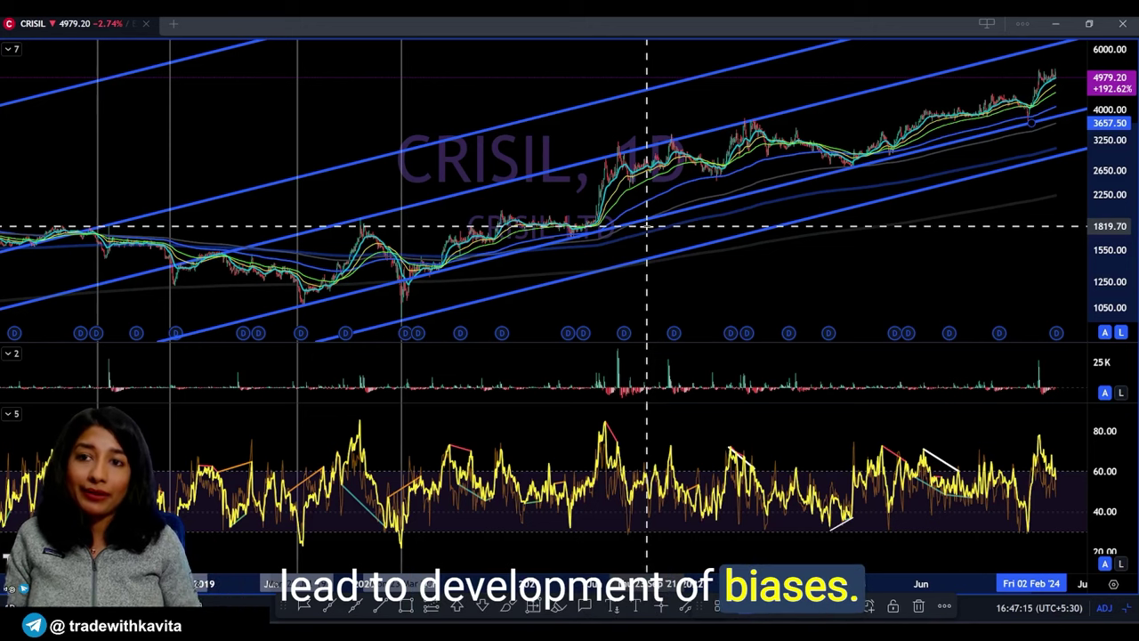
- Recolour the upper resistance trend line orange and the new support trend line green
scroll(647, 226, up, 3)
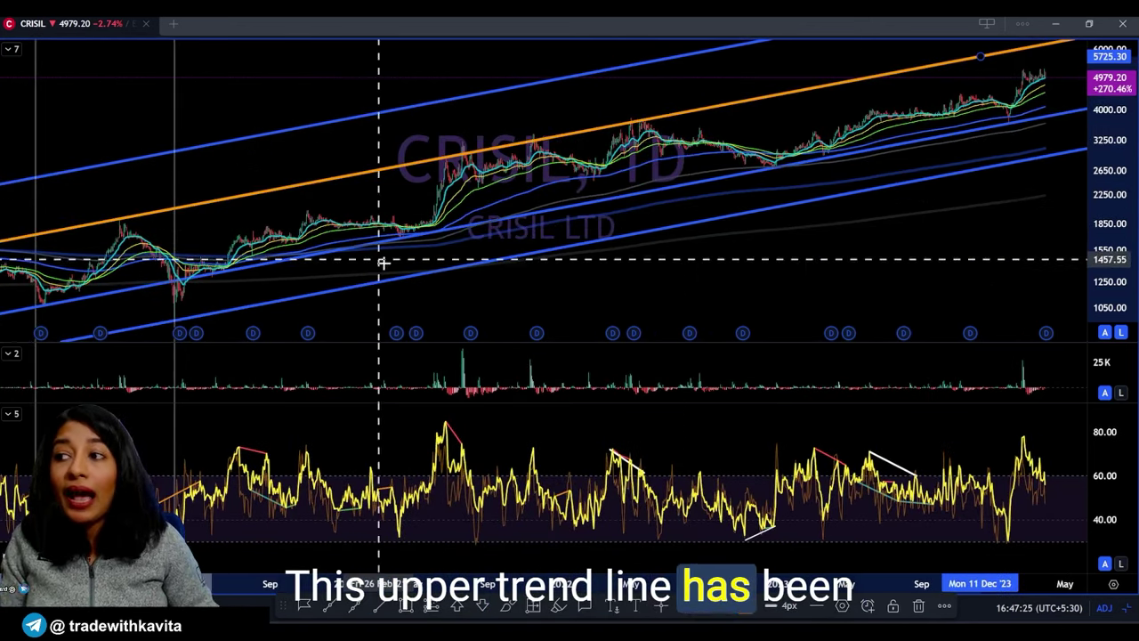
scroll(411, 314, up, 2)
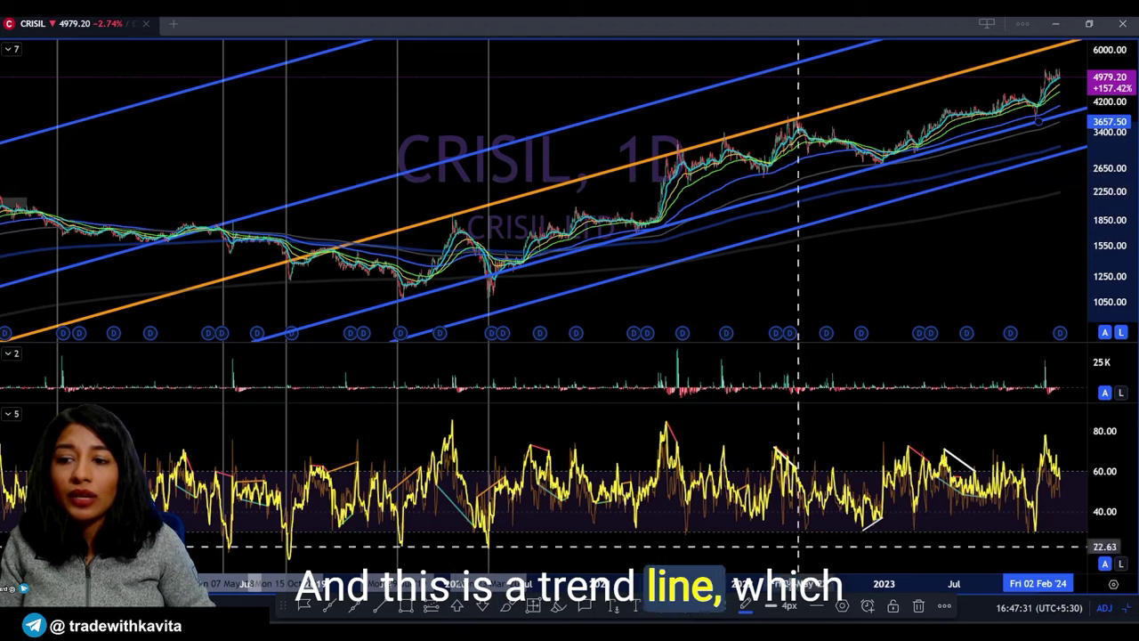
click(746, 606)
click(785, 447)
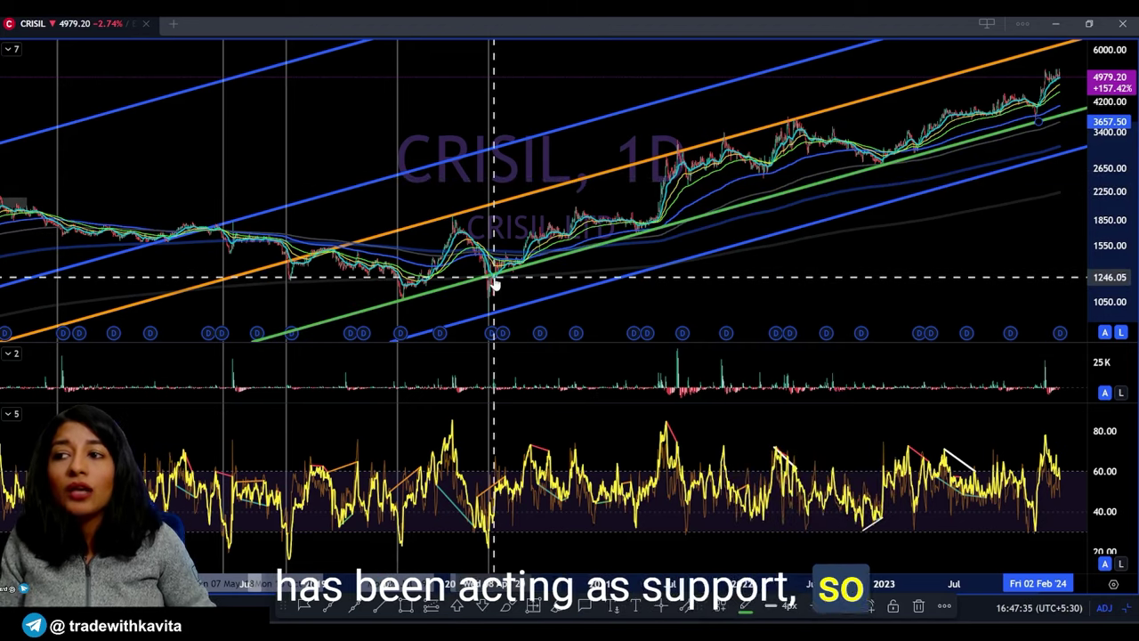
- Measure the price move from the latest daily candle up to the orange trend line
scroll(359, 209, up, 3)
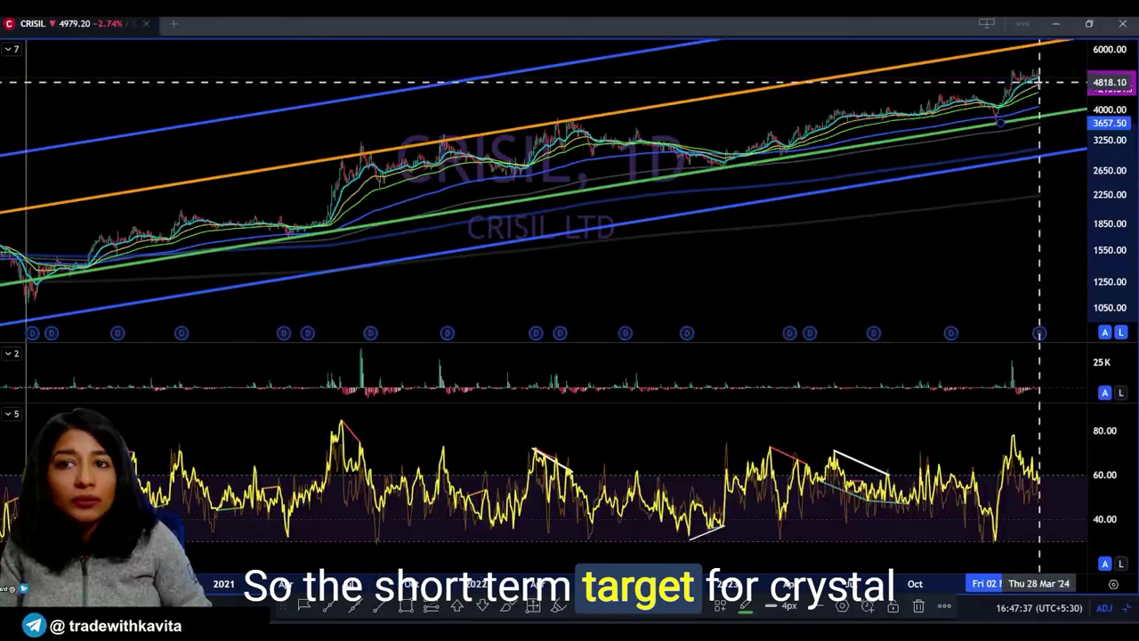
shift+click(1035, 78)
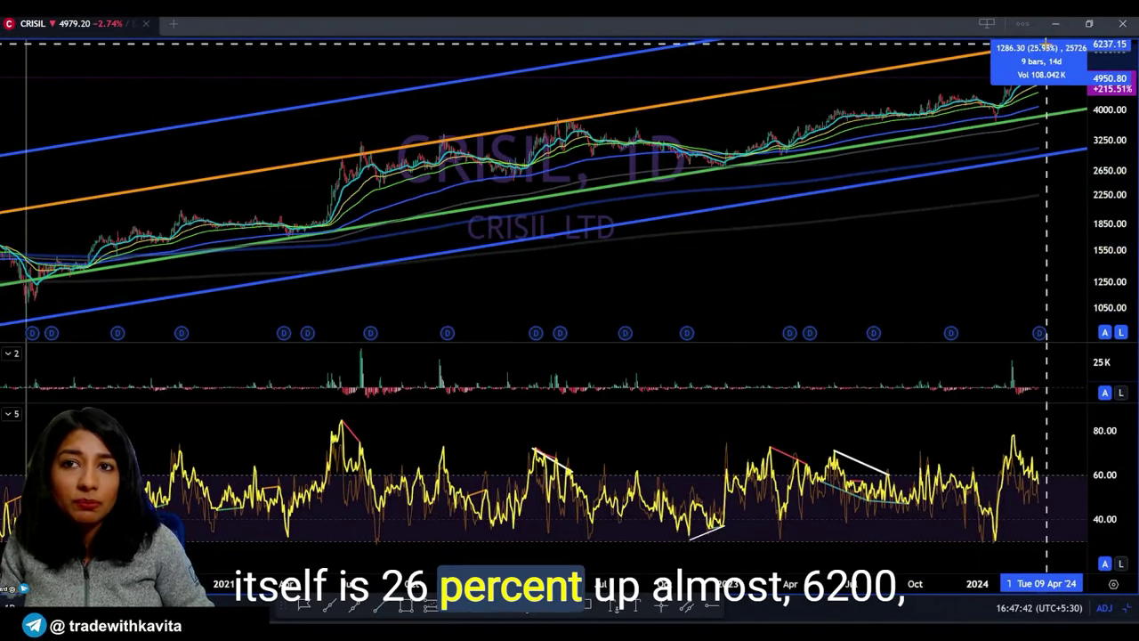
click(1046, 43)
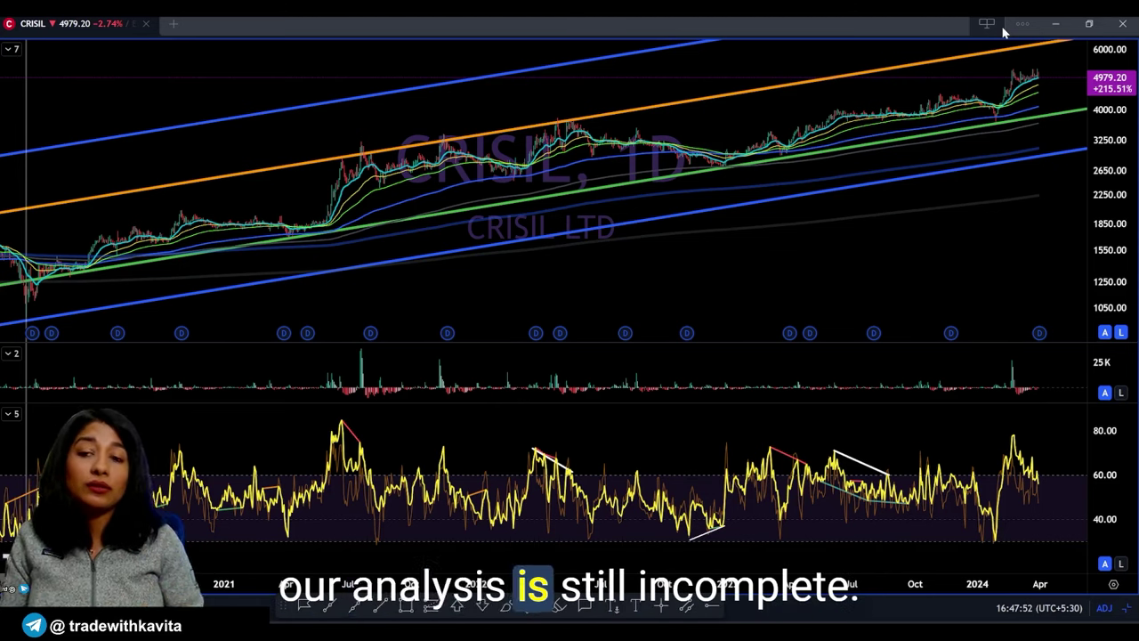
- Draw a negative divergence line on the daily RSI from the February 2024 peak to the latest value
scroll(1012, 250, up, 6)
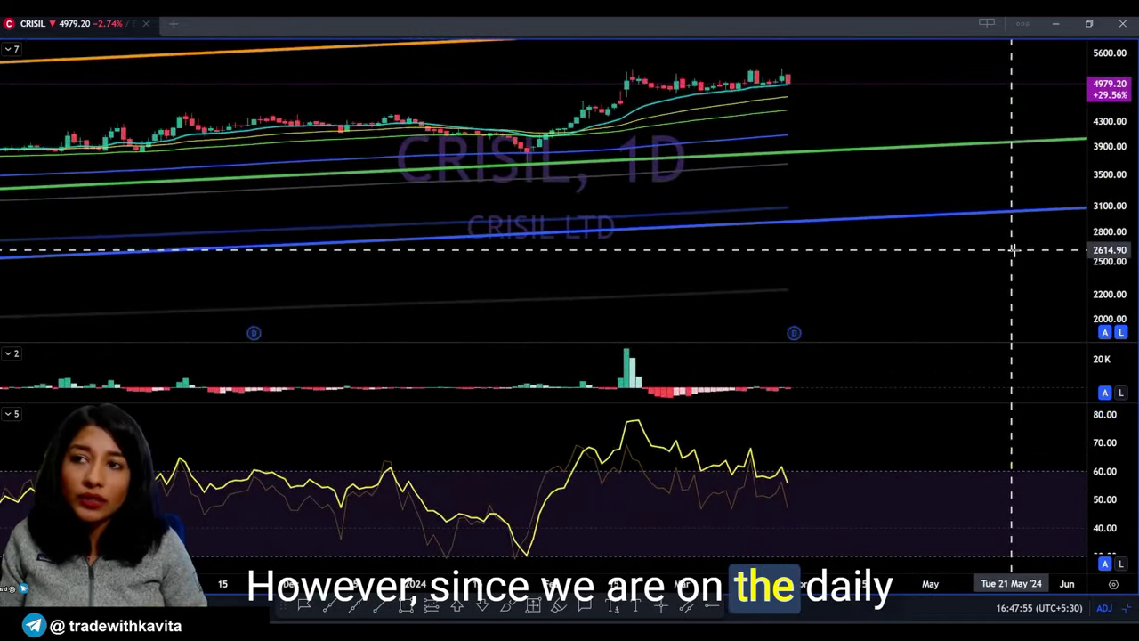
scroll(946, 112, down, 3)
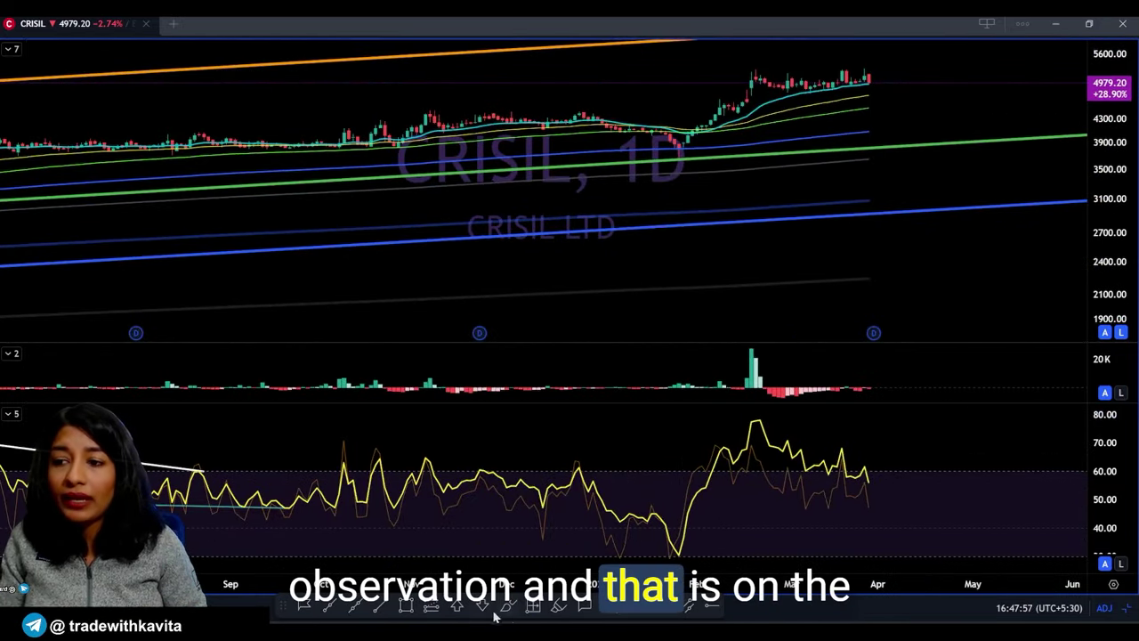
click(331, 607)
click(762, 420)
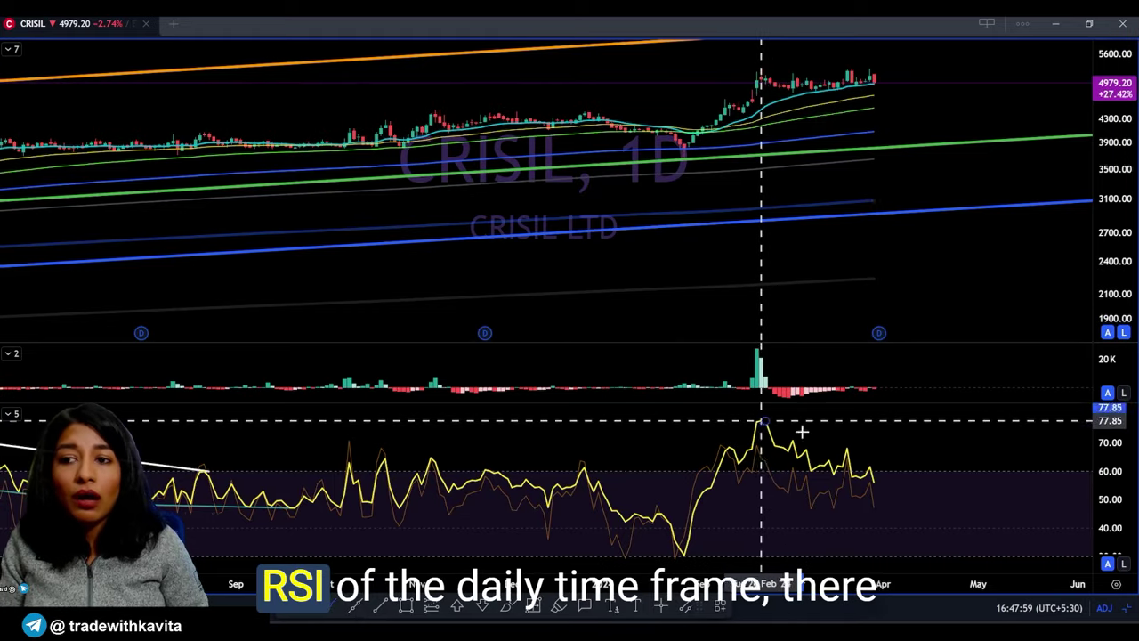
click(874, 474)
scroll(917, 312, down, 5)
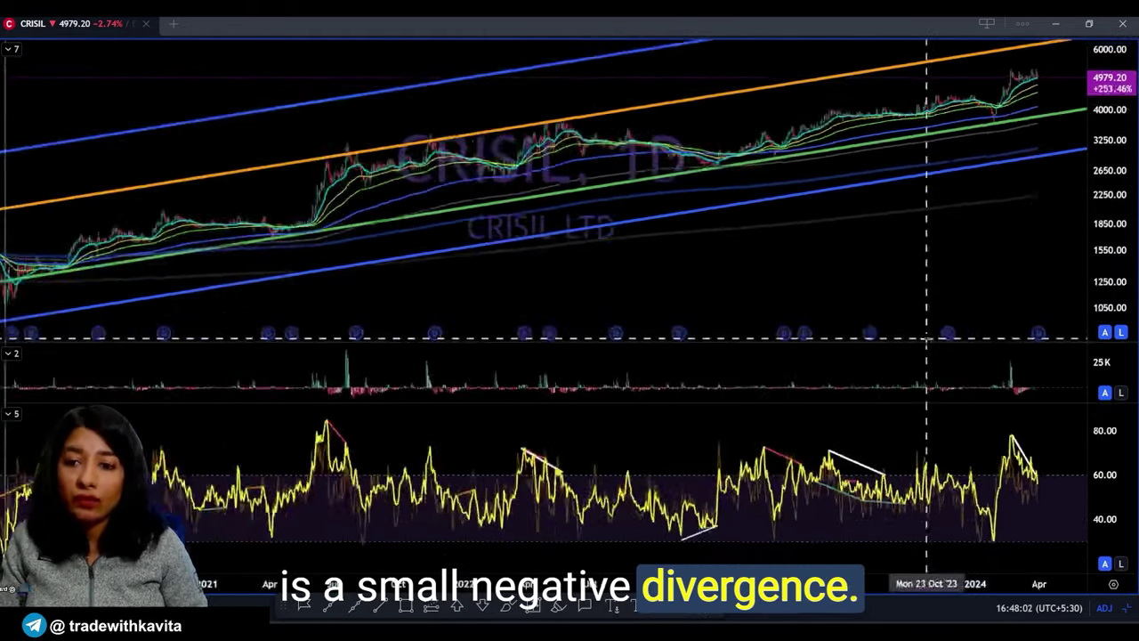
- Place a vertical line at the late January 2024 daily RSI low and colour it yellow
scroll(926, 338, up, 5)
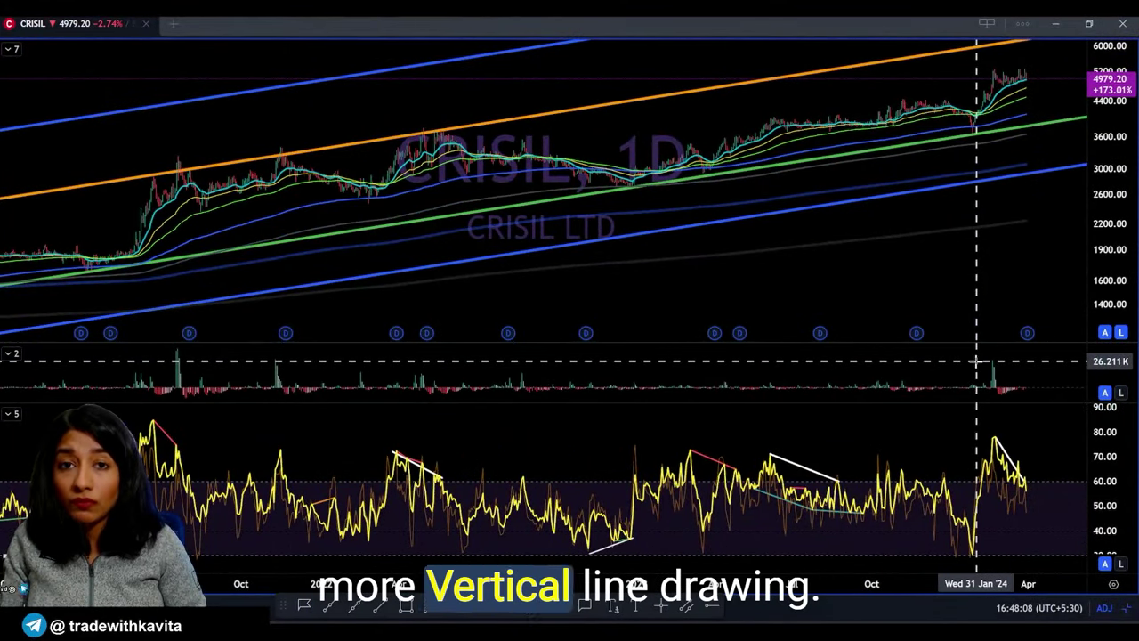
click(975, 272)
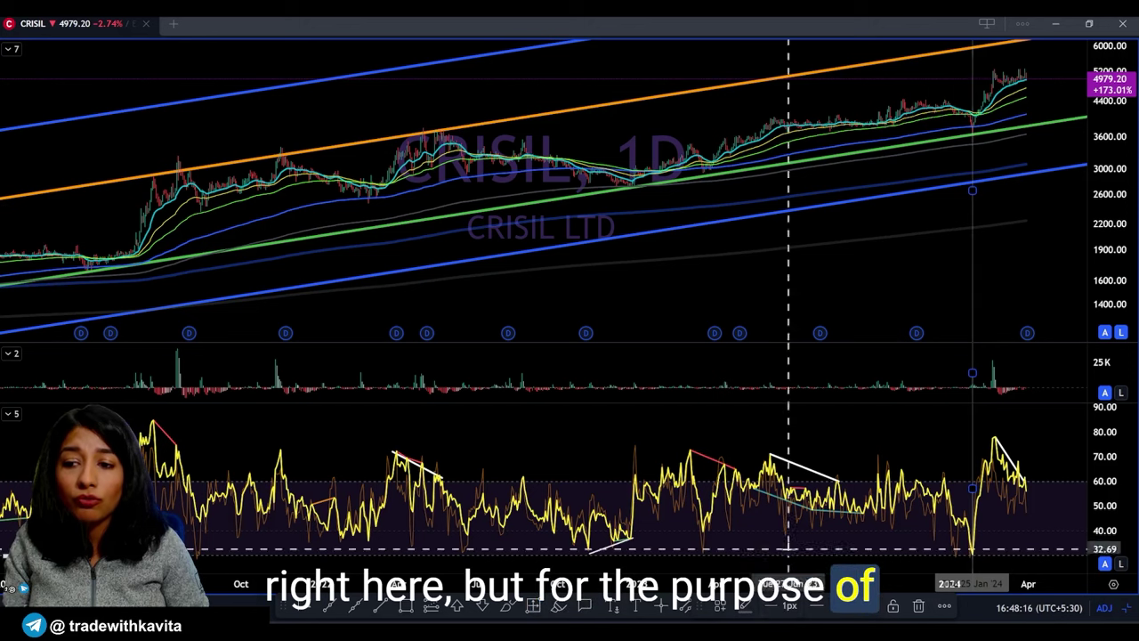
click(744, 606)
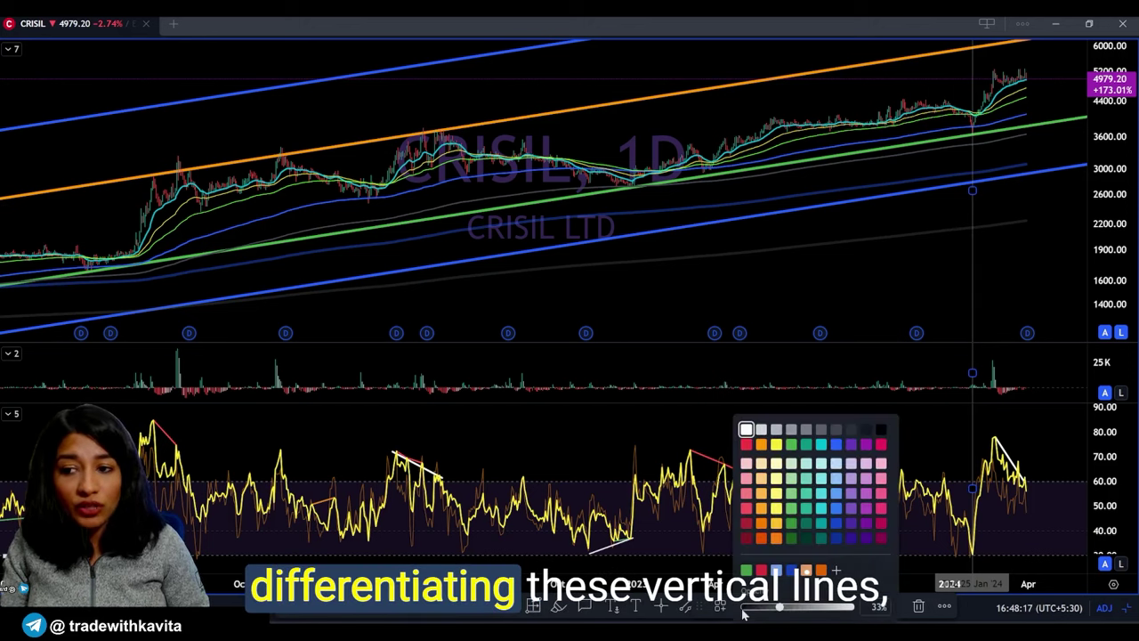
click(774, 446)
click(957, 287)
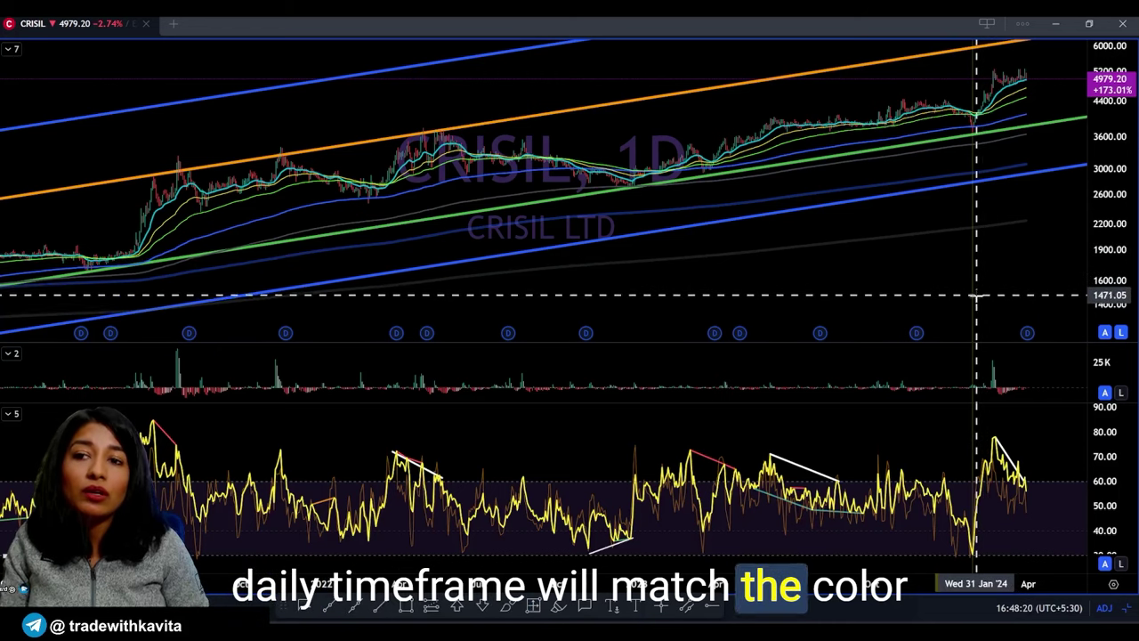
- Add yellow vertical lines at the daily RSI lows from November 2022 back to 2012
scroll(1001, 365, down, 3)
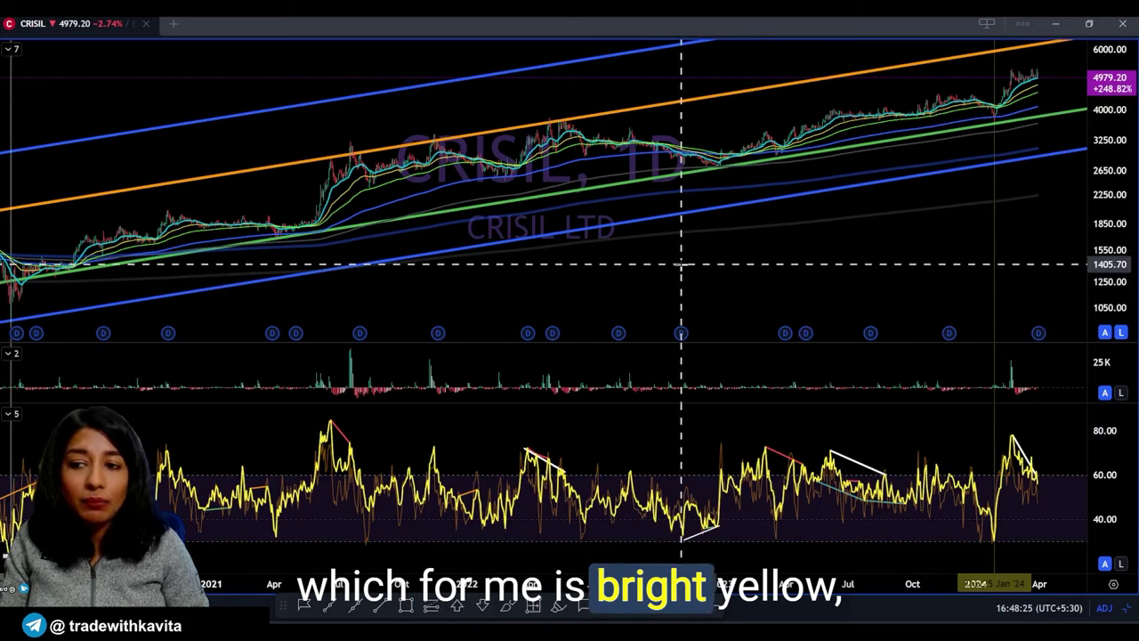
drag(596, 302, 956, 283)
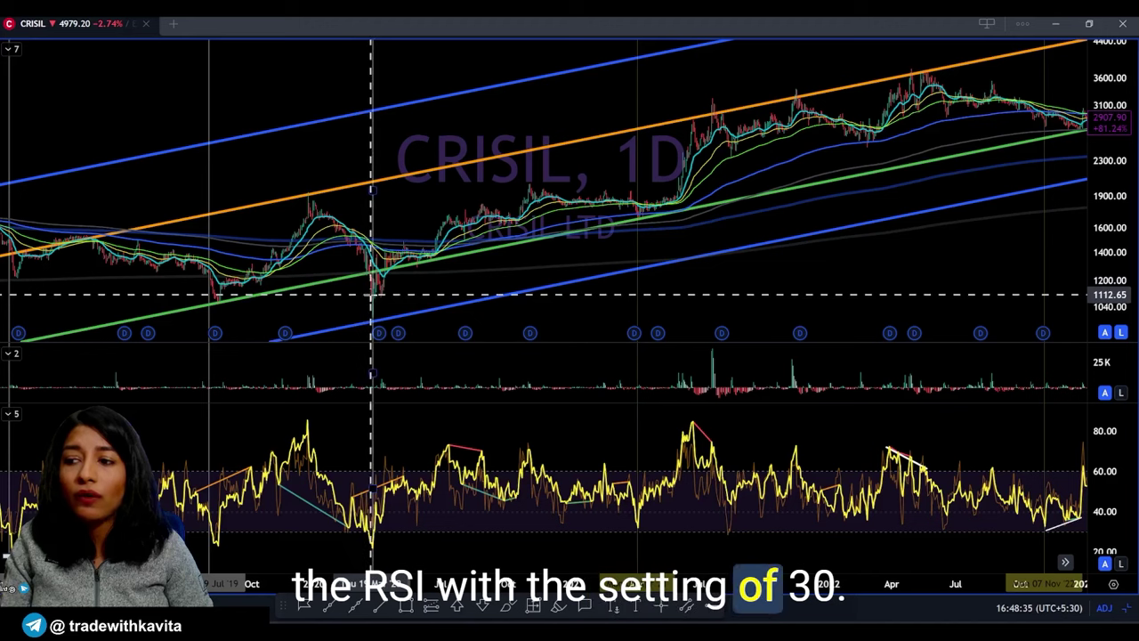
drag(371, 294, 919, 228)
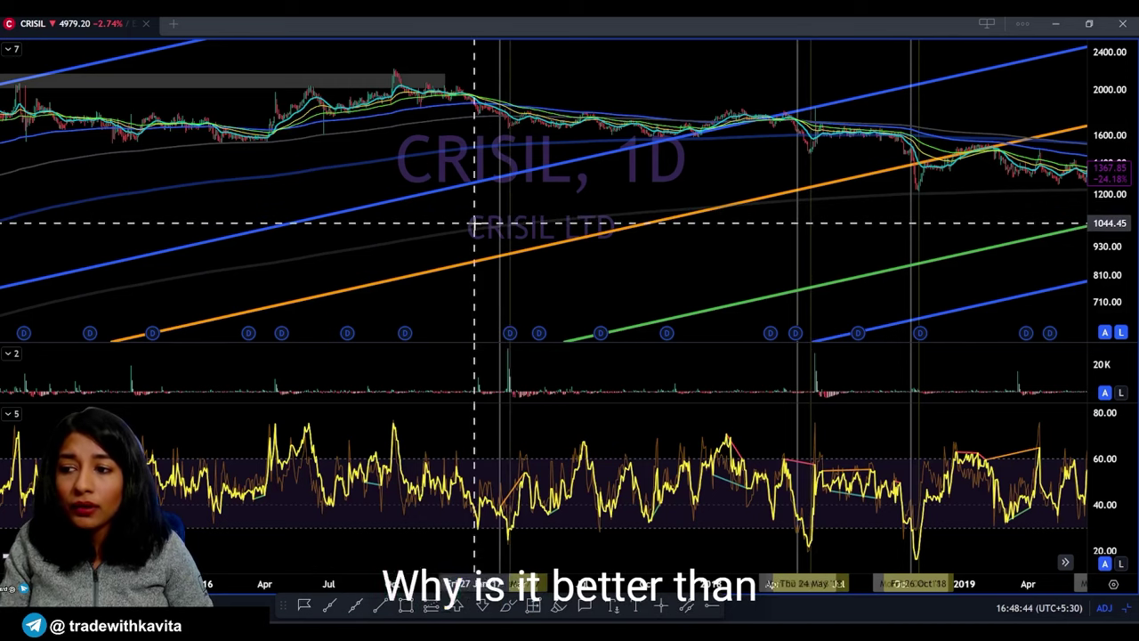
scroll(230, 252, down, 4)
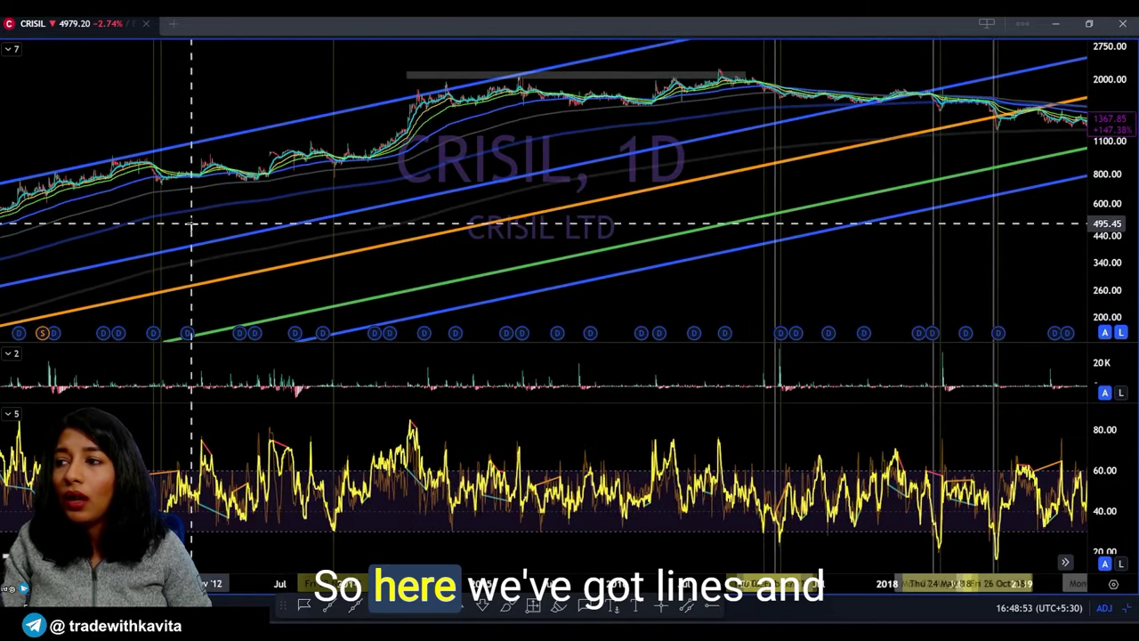
- Continue the yellow vertical lines at the daily RSI lows from 2009 back to 2000
drag(191, 227, 819, 223)
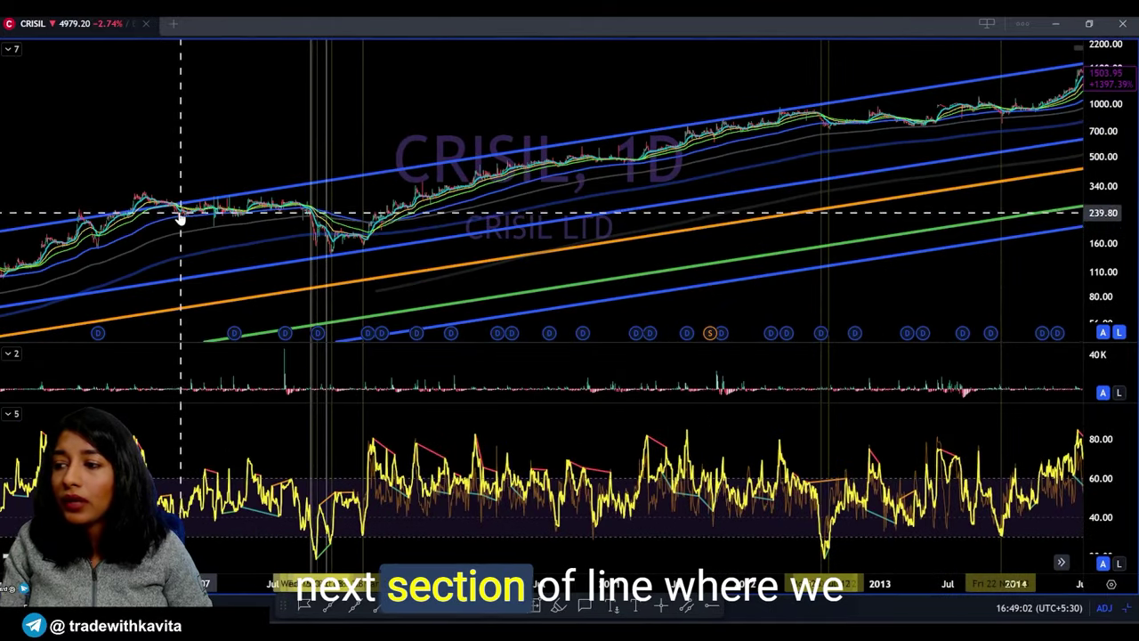
drag(216, 156, 1005, 178)
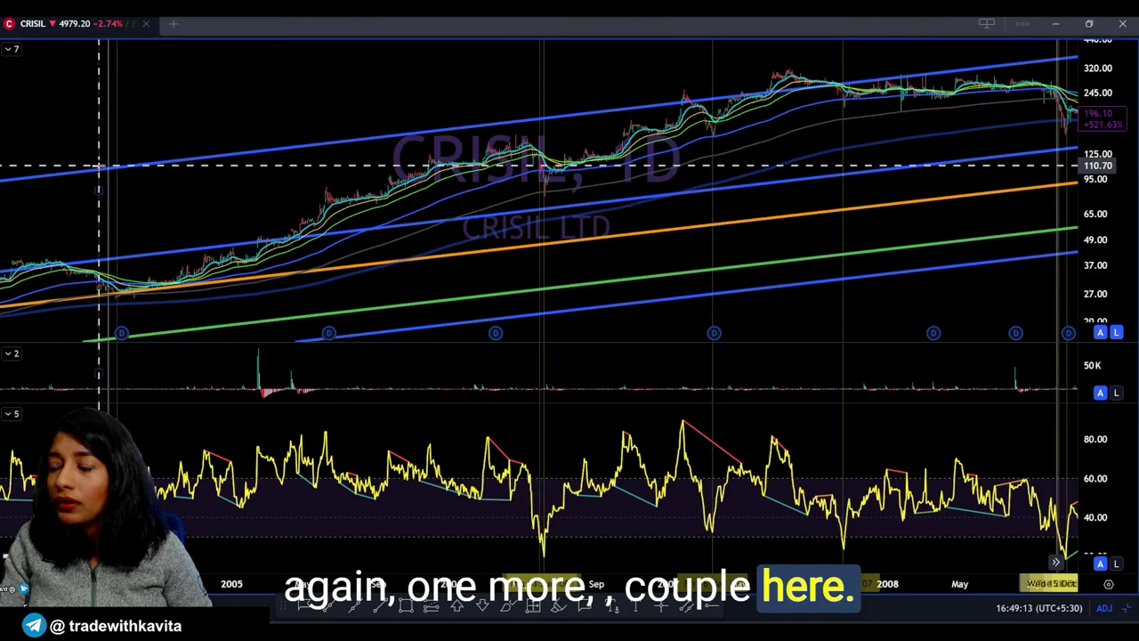
scroll(96, 170, down, 3)
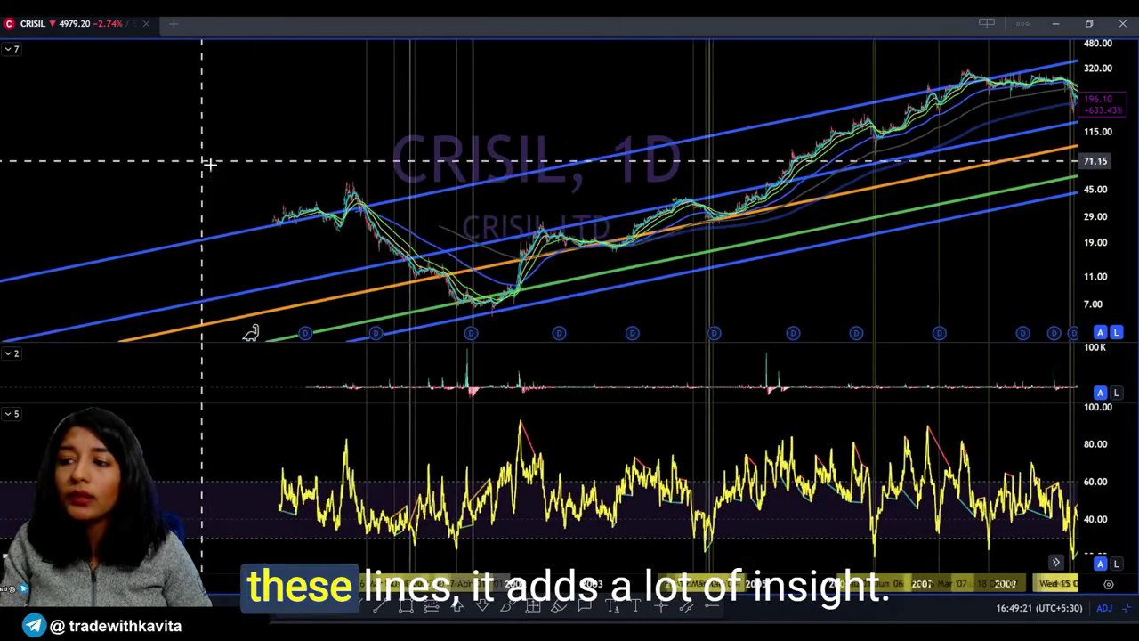
- Measure the price and date range from the 2001 low to the early 2002 high on the daily chart
scroll(189, 163, down, 2)
right_click(788, 222)
click(819, 231)
scroll(777, 304, up, 1)
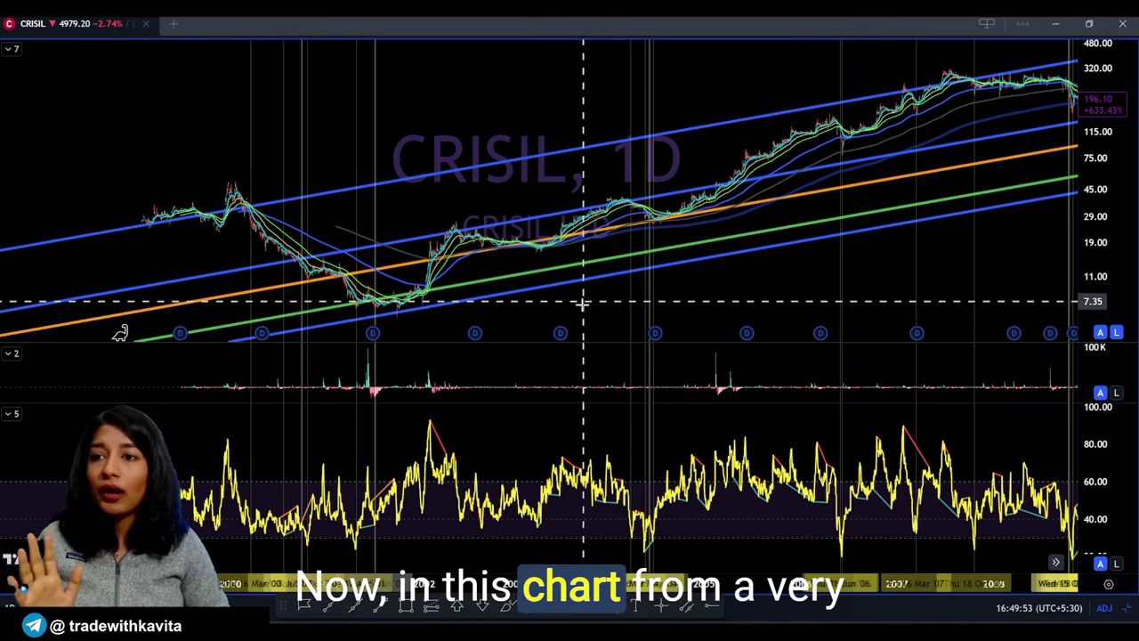
scroll(592, 307, up, 3)
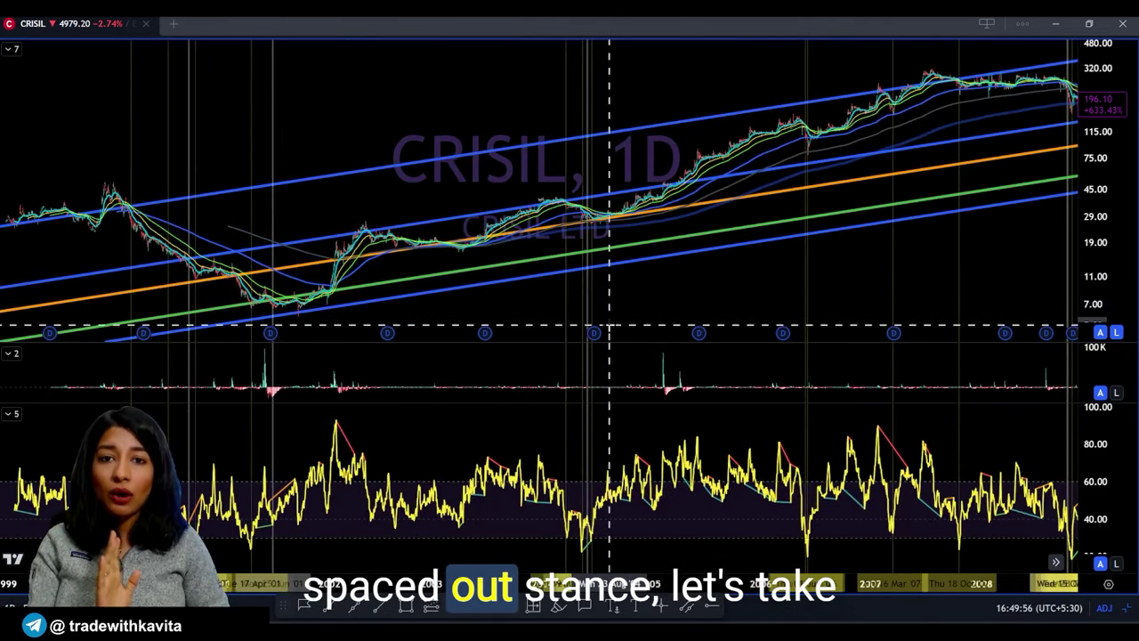
scroll(609, 327, up, 3)
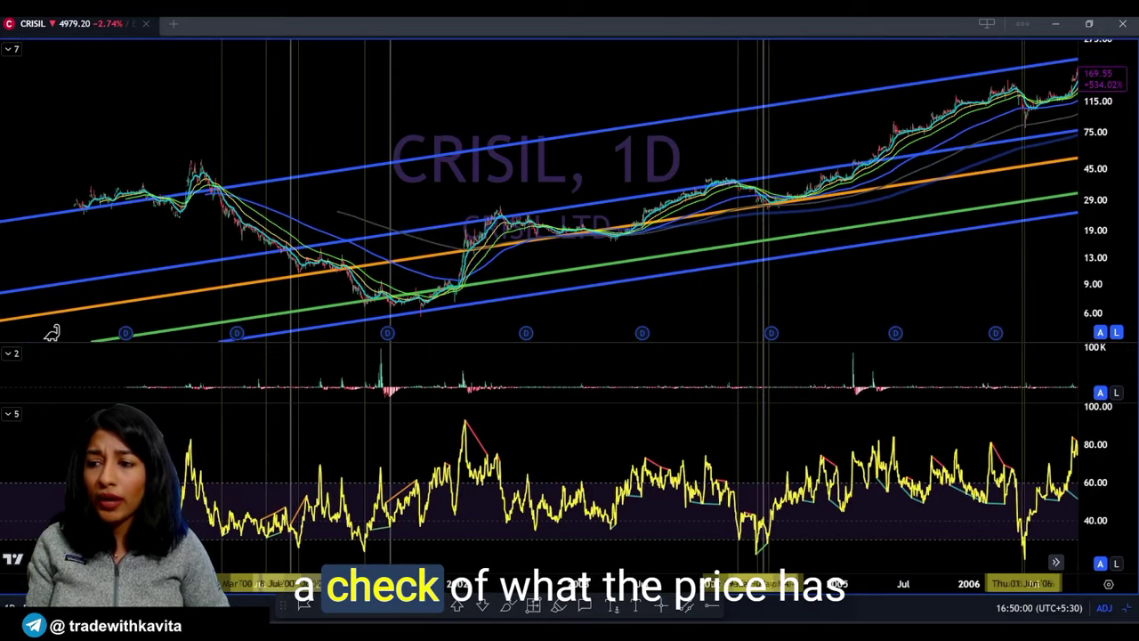
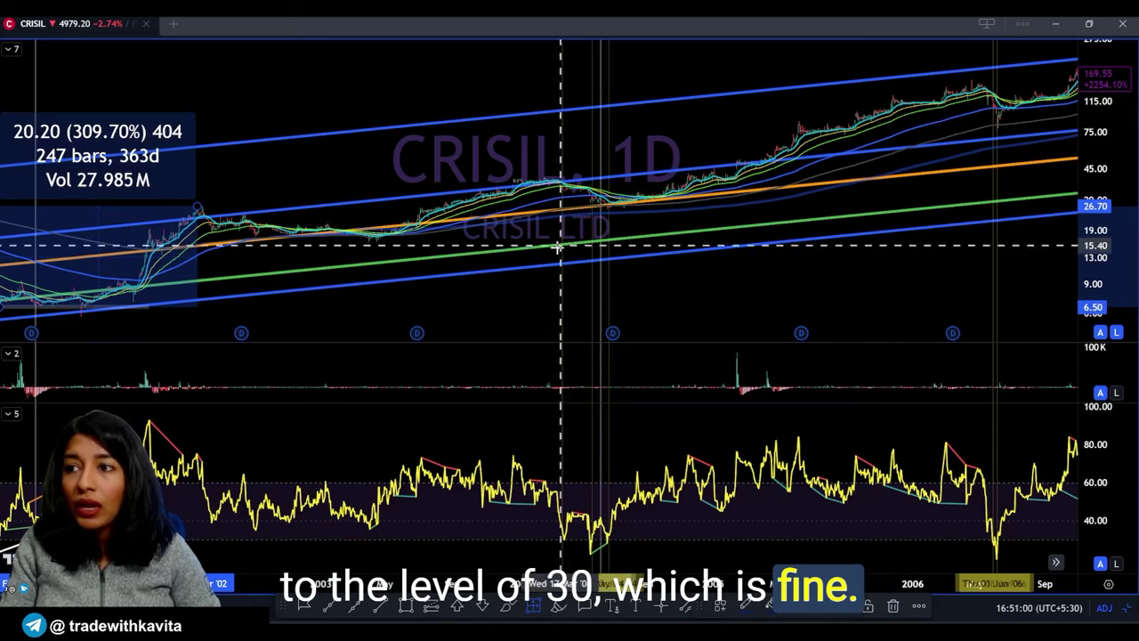
- Draw a divergence line under the mid-2004 RSI lows and measure the price rise from the 2004 low to the 2006 high
scroll(559, 248, up, 5)
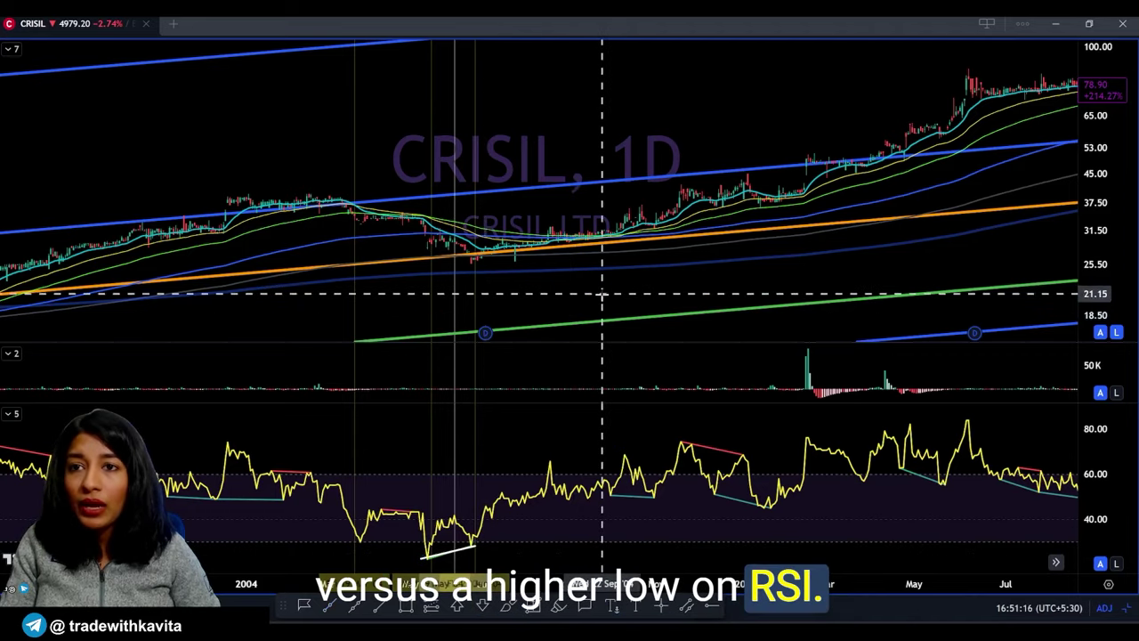
scroll(600, 293, down, 6)
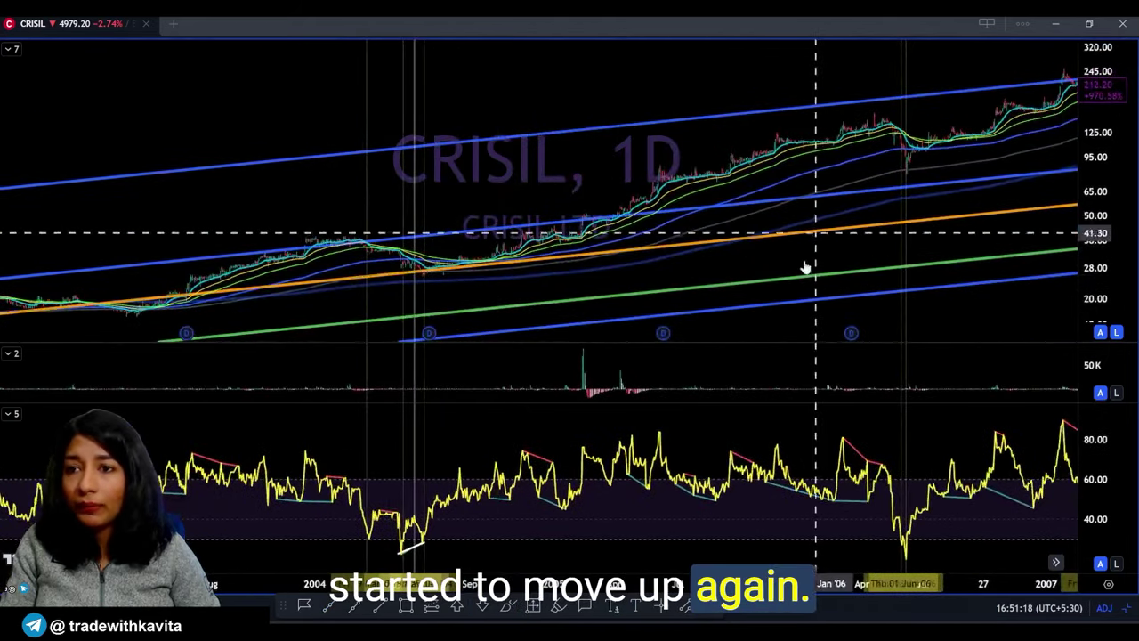
drag(433, 270, 883, 115)
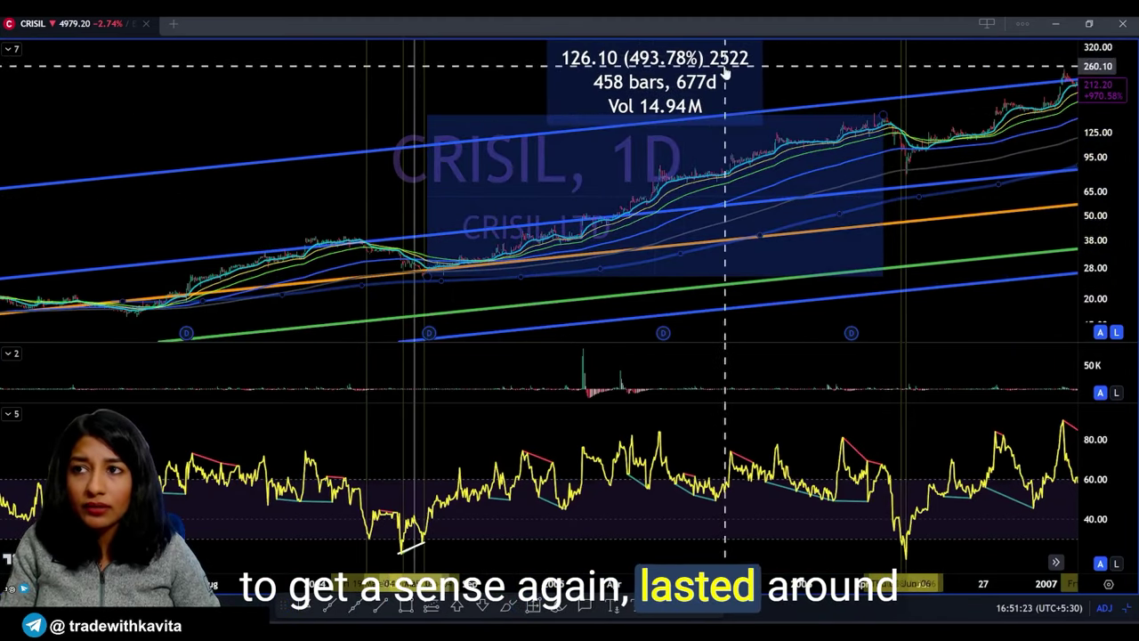
- Draw a negative divergence line on the RSI between the two declining peaks of early 2006
drag(911, 244, 323, 233)
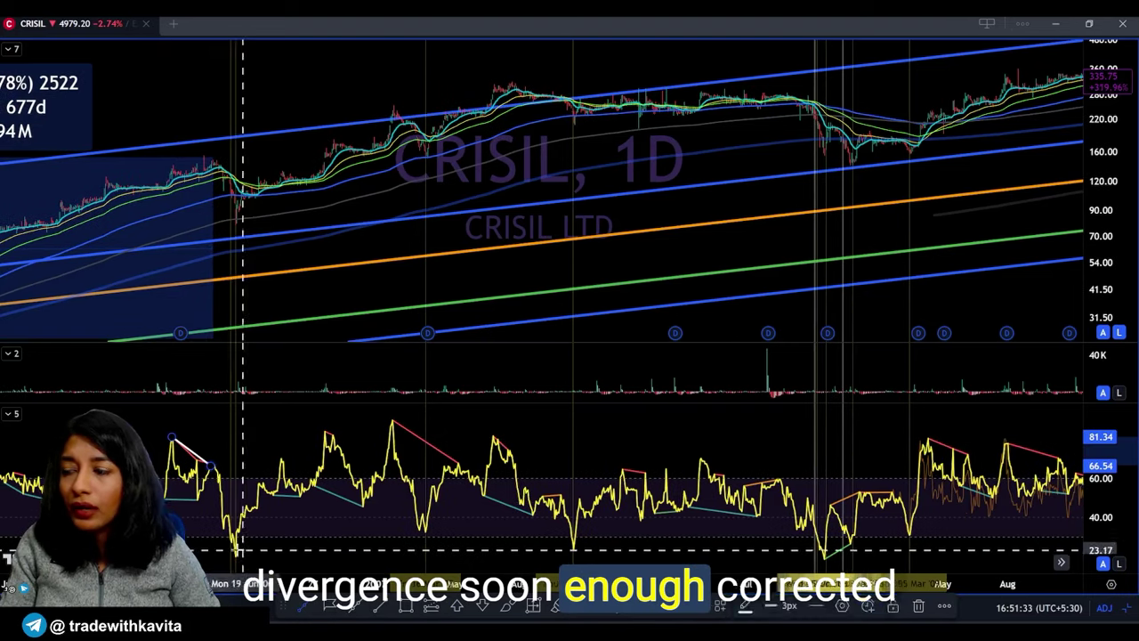
scroll(229, 560, up, 2)
scroll(370, 284, down, 4)
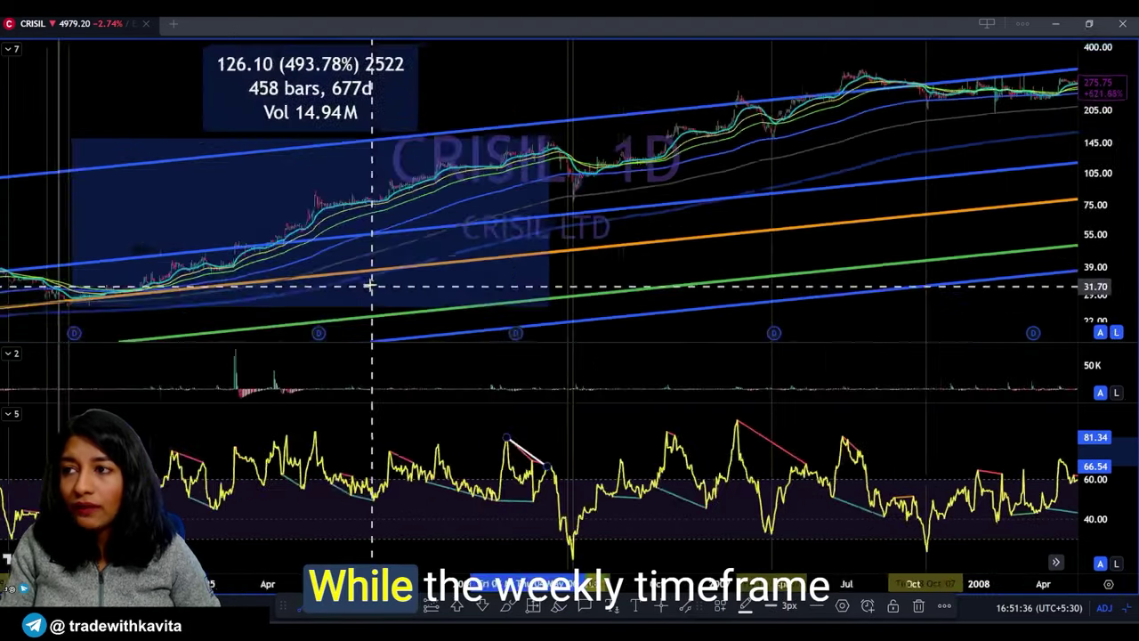
- Measure the price and date range from the mid-2006 low to the 2007 high on the daily chart
scroll(378, 327, up, 1)
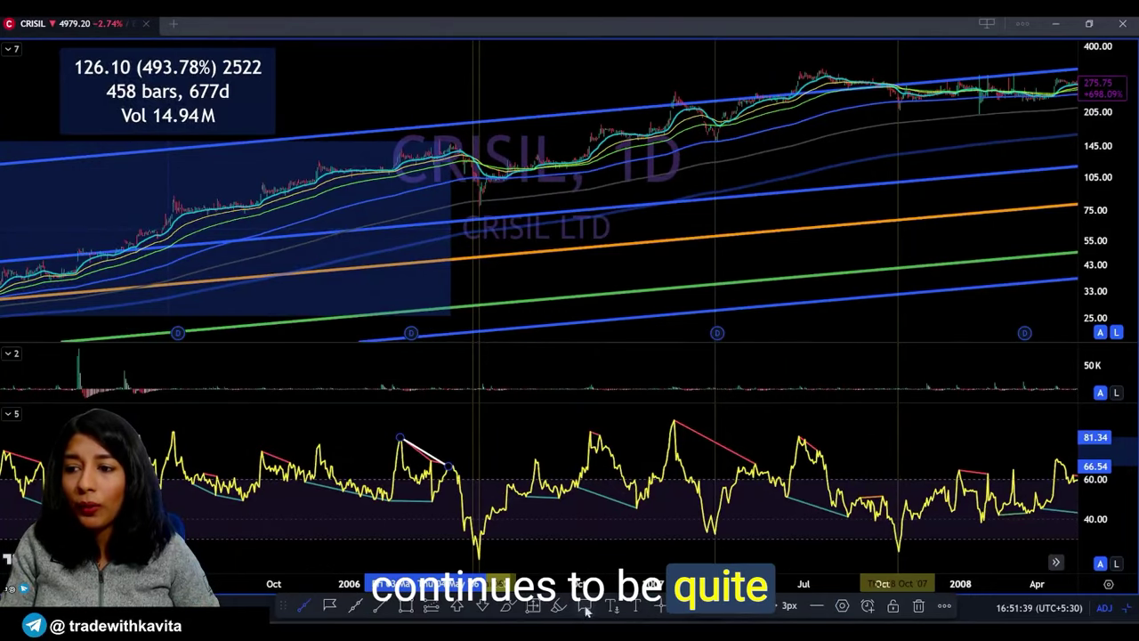
click(532, 607)
click(480, 204)
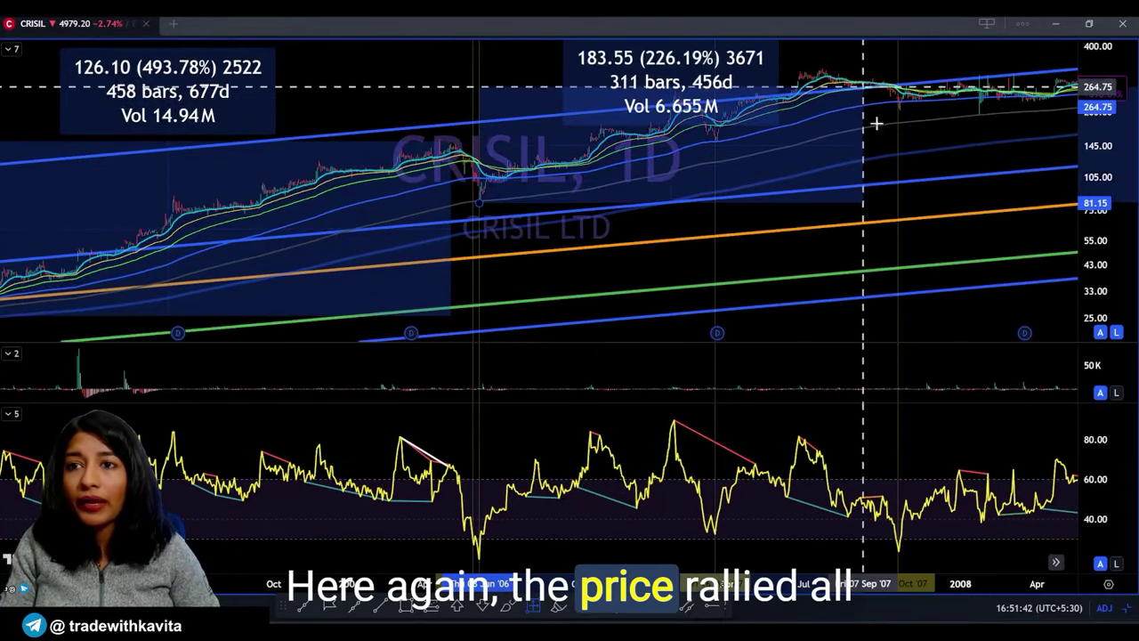
scroll(886, 115, down, 4)
click(926, 71)
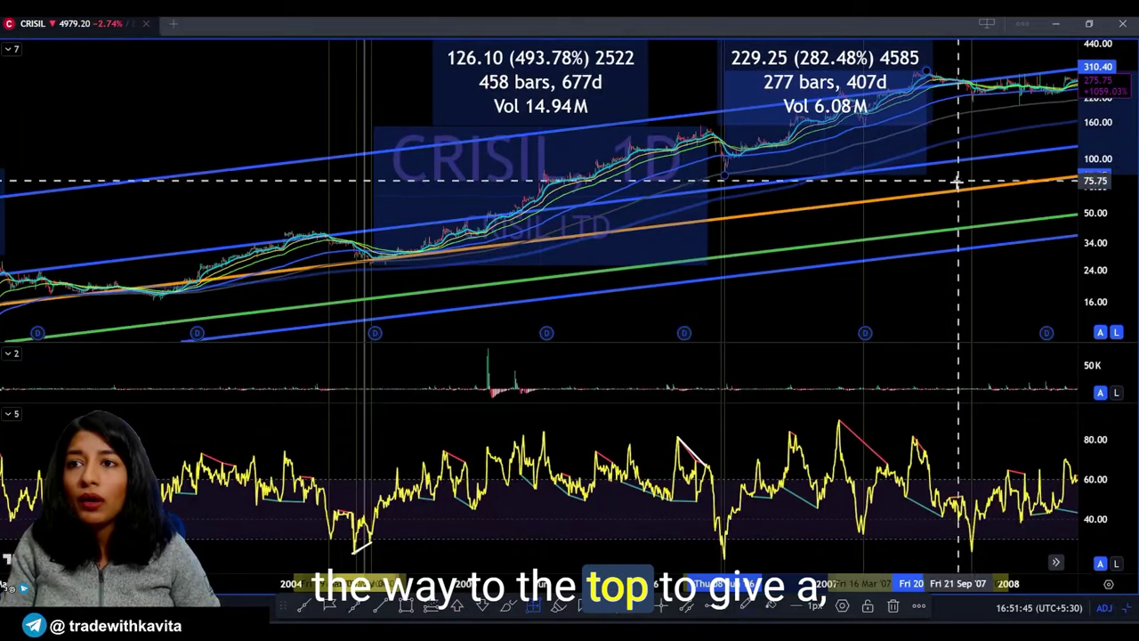
- Mark the double-bottom price base of late 2008 to early 2009 with a grey rectangle
drag(1009, 314, 587, 178)
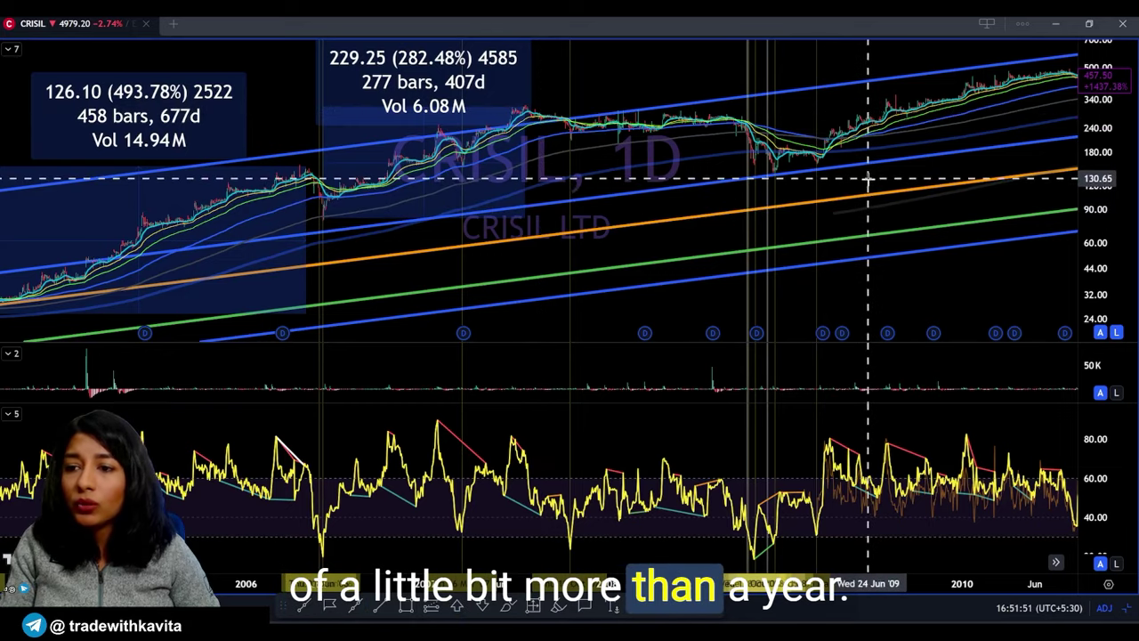
drag(859, 202, 655, 211)
scroll(654, 211, up, 3)
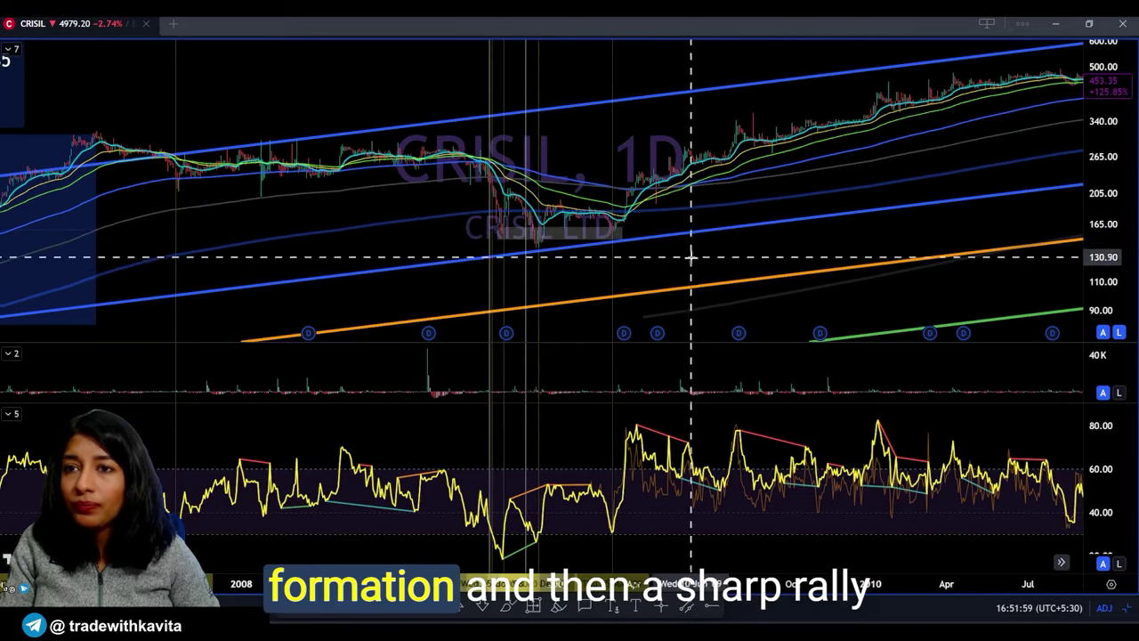
- Measure the price and date range of the rally from the 2008 low to the 2012 high
scroll(691, 258, down, 3)
drag(971, 160, 307, 301)
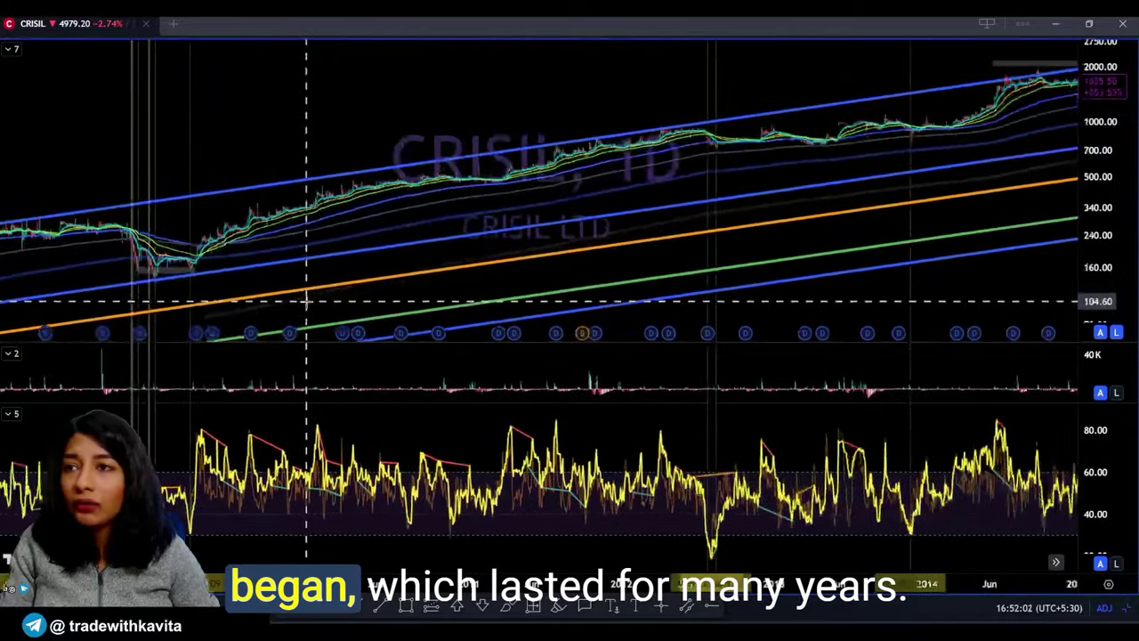
scroll(374, 297, down, 3)
drag(958, 283, 517, 313)
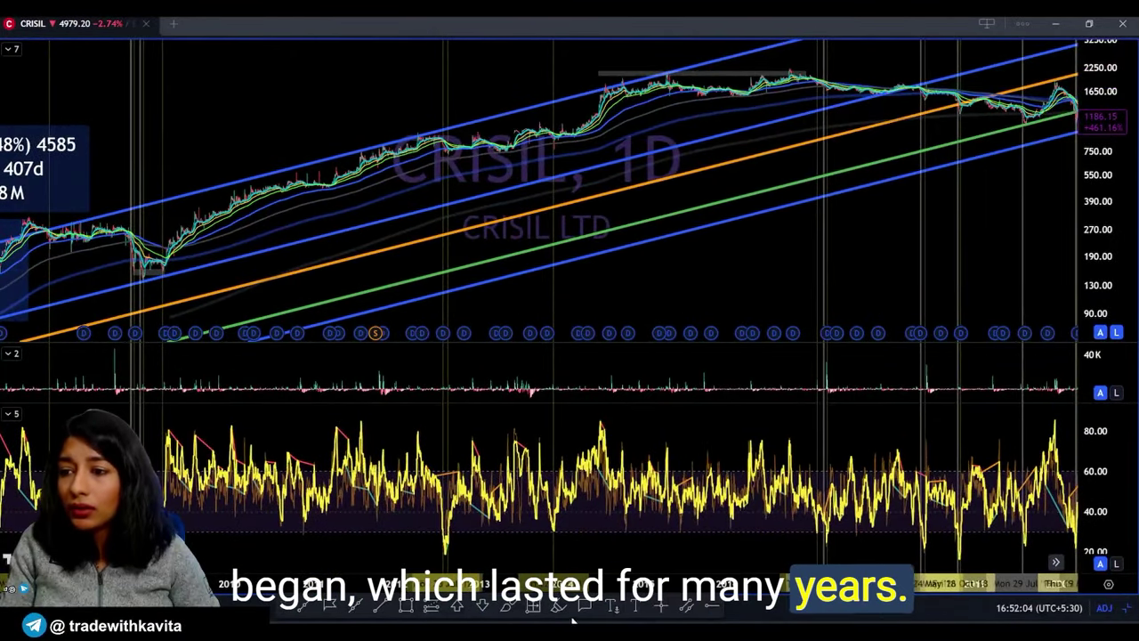
mouse_move(137, 267)
mouse_down()
mouse_move(444, 113)
mouse_move(426, 139)
mouse_up()
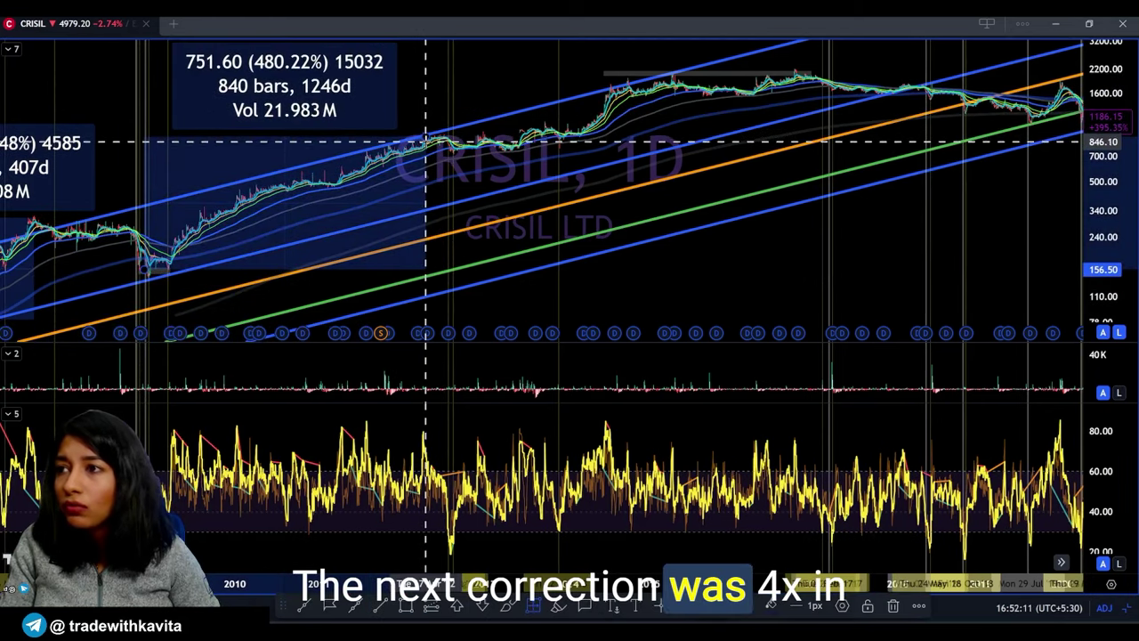
- Mark the 2012–2013 lows with a rectangle and a rising RSI divergence line, and measure the rally from the 2013 low to the 2015 high
scroll(418, 182, up, 3)
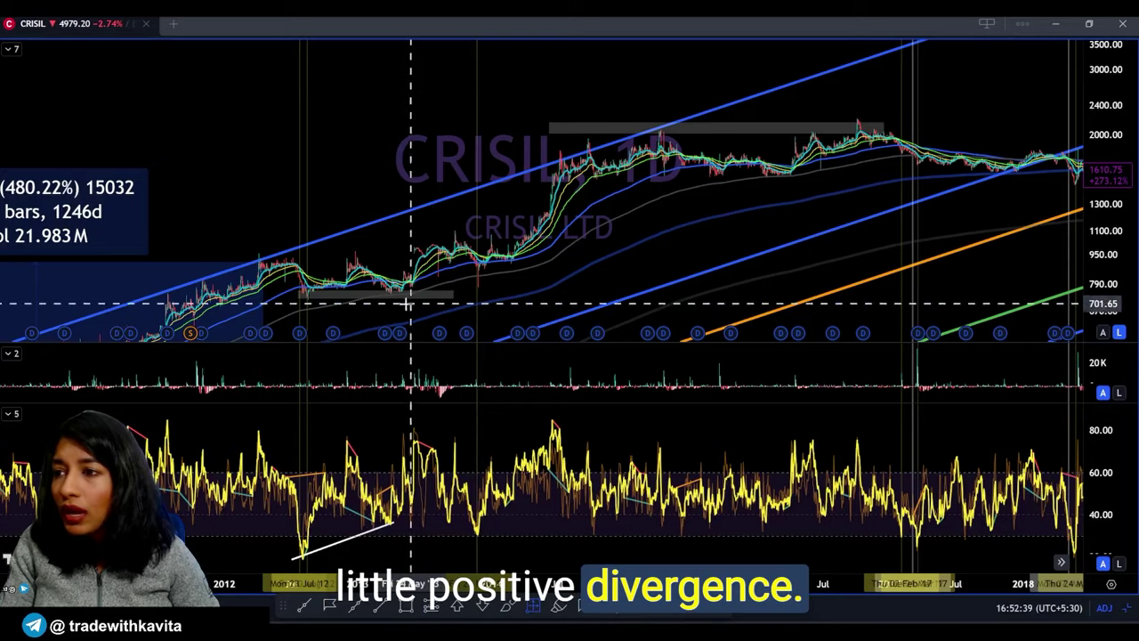
shift+click(389, 294)
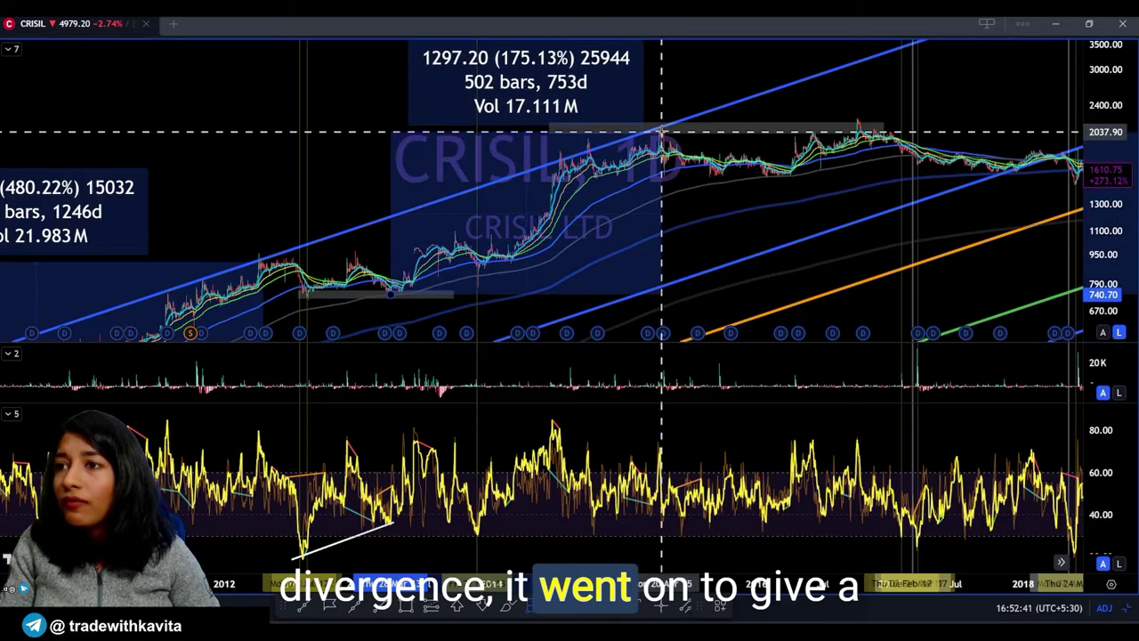
click(661, 129)
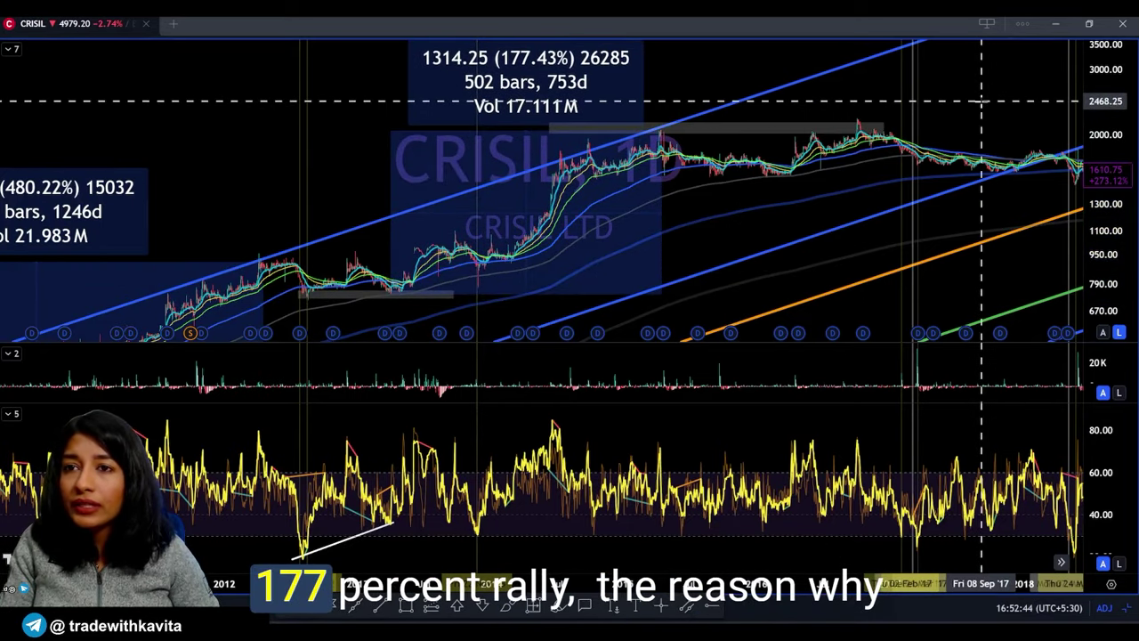
- Return to the latest daily candles and switch to the 75-minute CRISIL chart
drag(981, 101, 448, 133)
scroll(614, 194, down, 4)
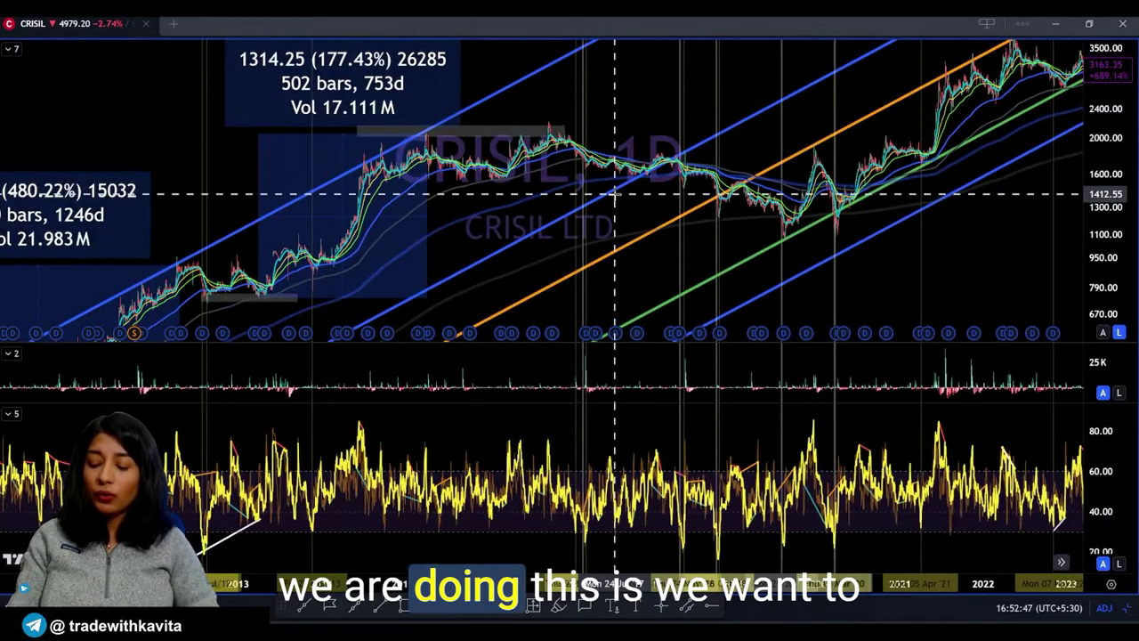
key(alt+r)
scroll(685, 206, down, 10)
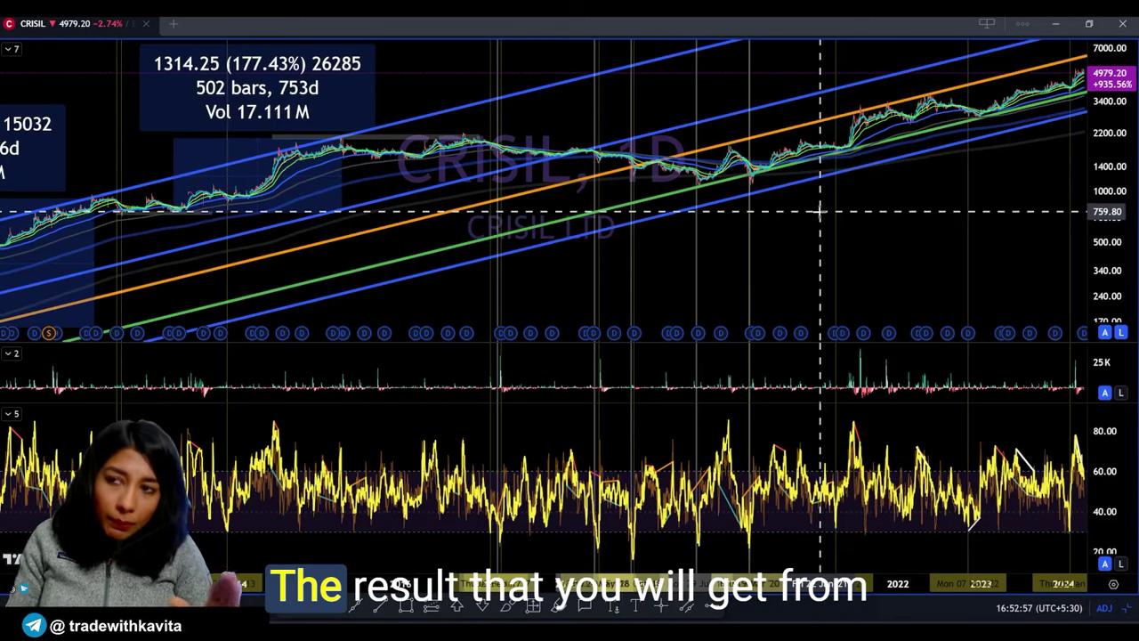
key(Tab)
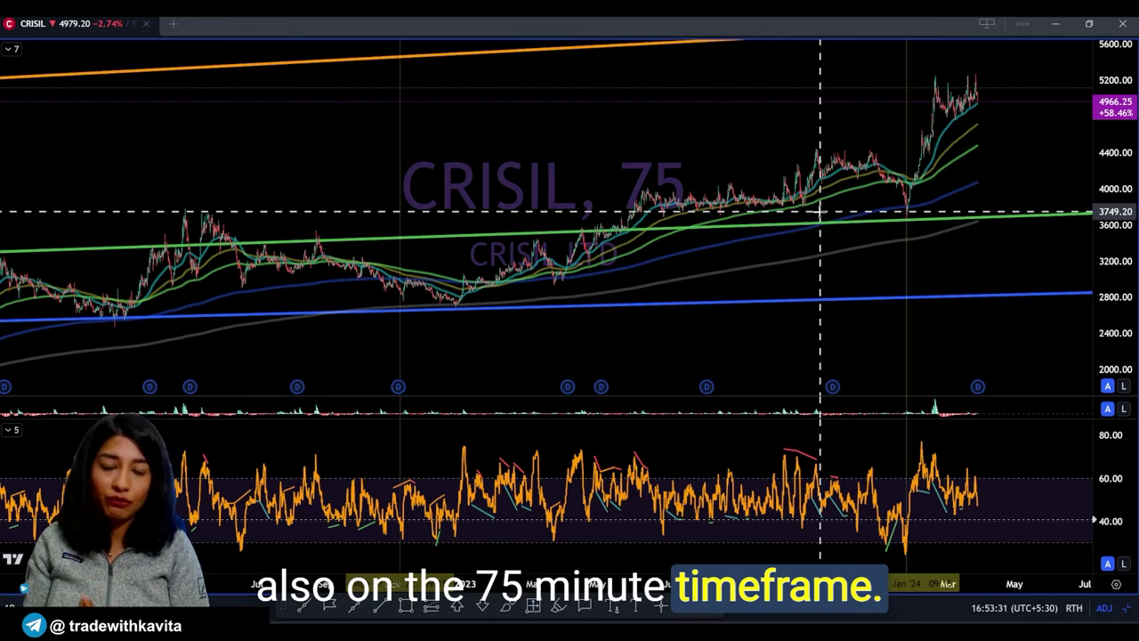
- Add a vertical line at the late January 2024 RSI low on the 75-minute chart and colour it orange
scroll(876, 222, up, 10)
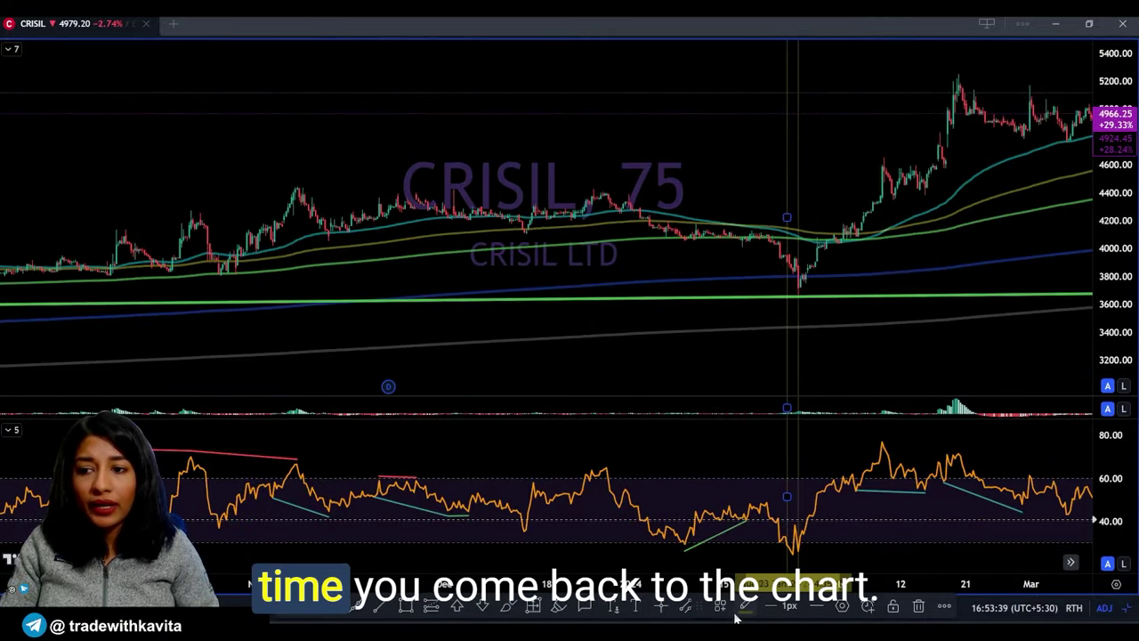
click(750, 611)
click(821, 569)
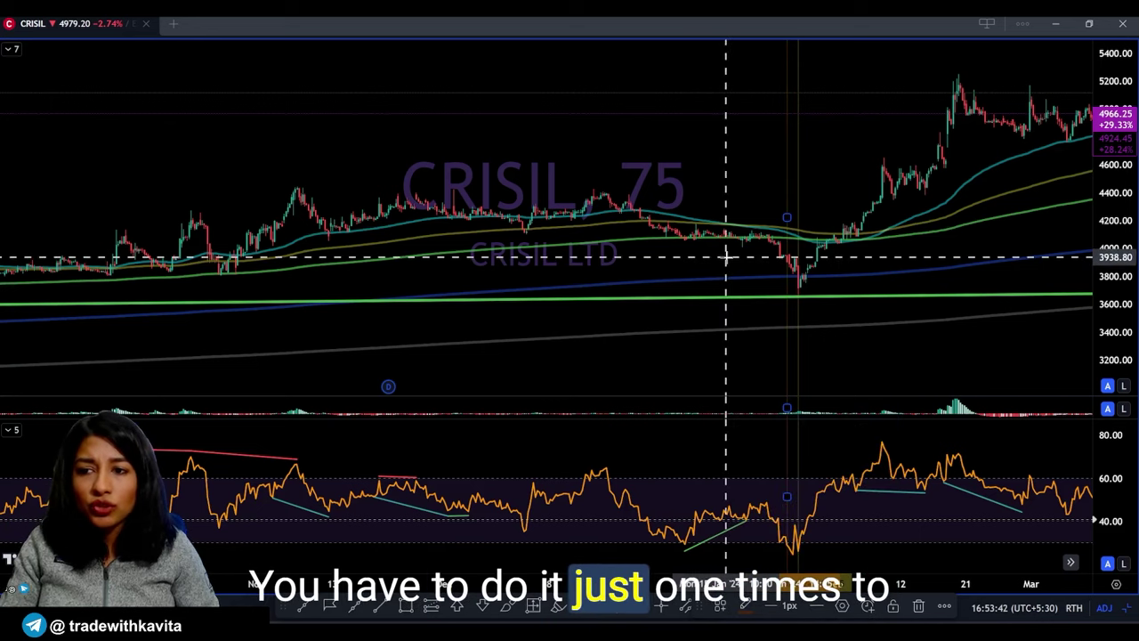
click(748, 610)
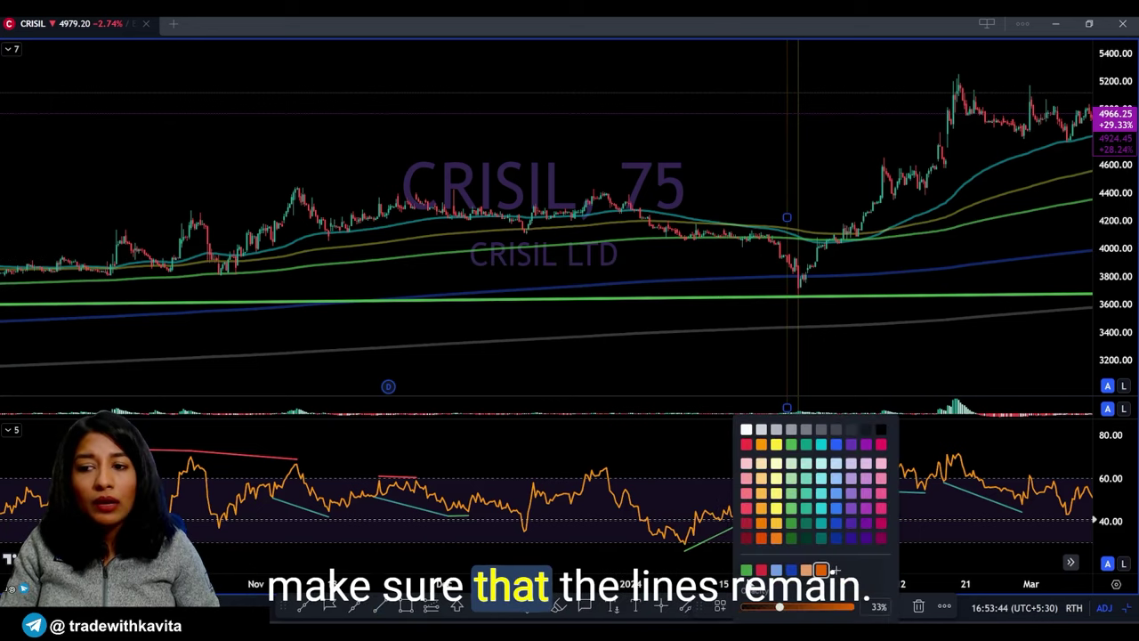
click(759, 447)
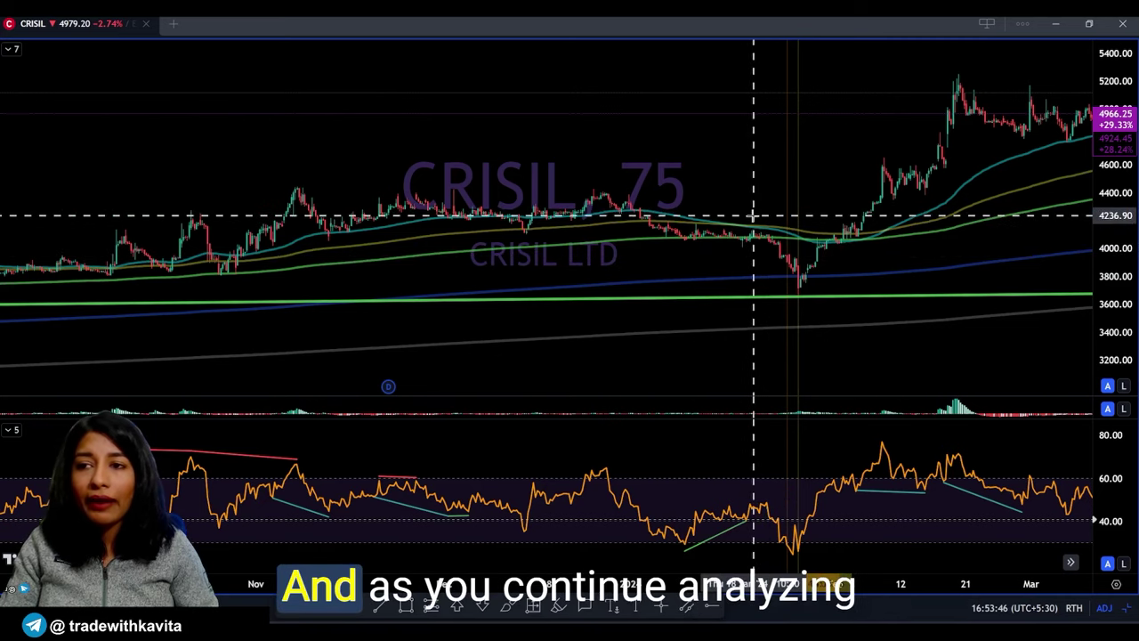
- Add orange vertical lines at the earlier 75-minute RSI lows from January 2024 back to early 2022
scroll(734, 187, down, 1)
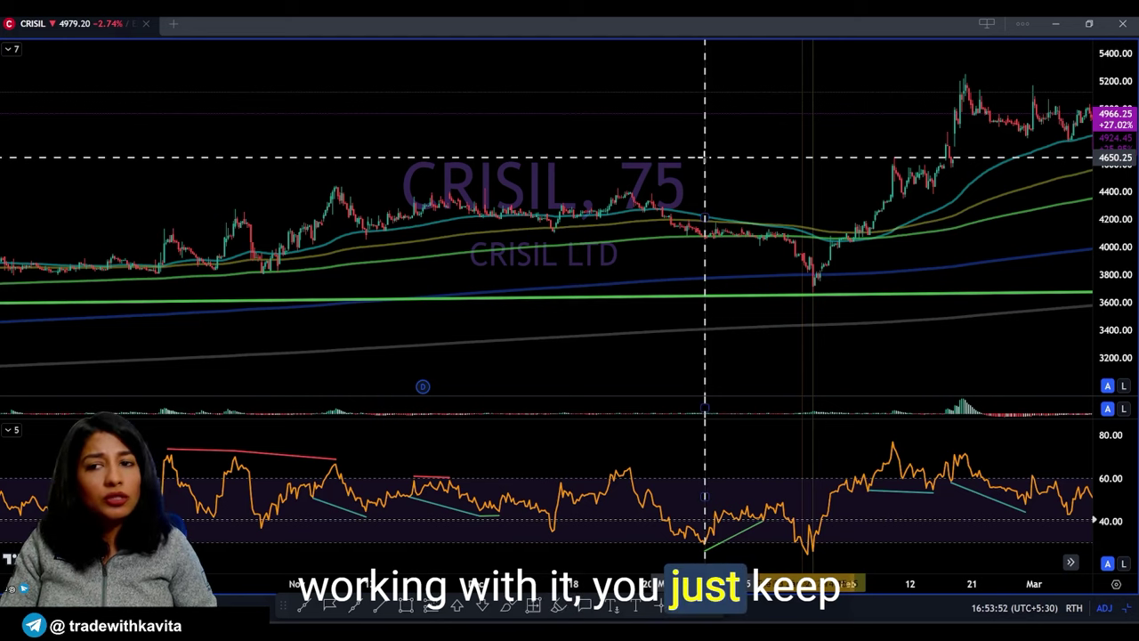
scroll(705, 157, down, 2)
scroll(699, 165, down, 3)
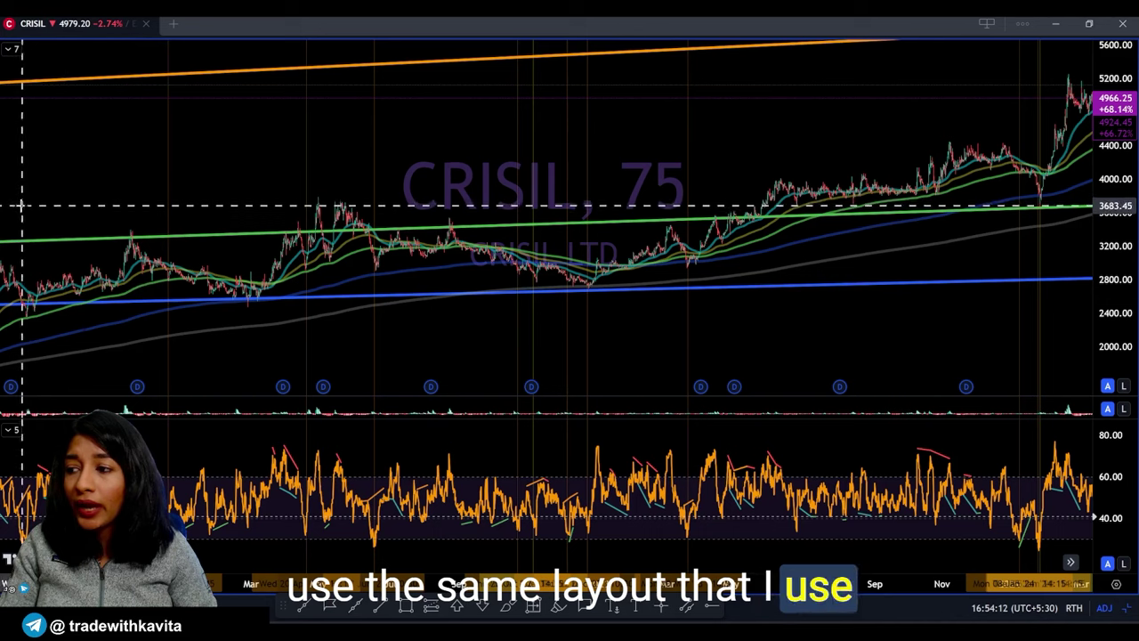
- Continue the orange vertical lines at the 75-minute RSI lows of December, August and April 2021
right_click(75, 199)
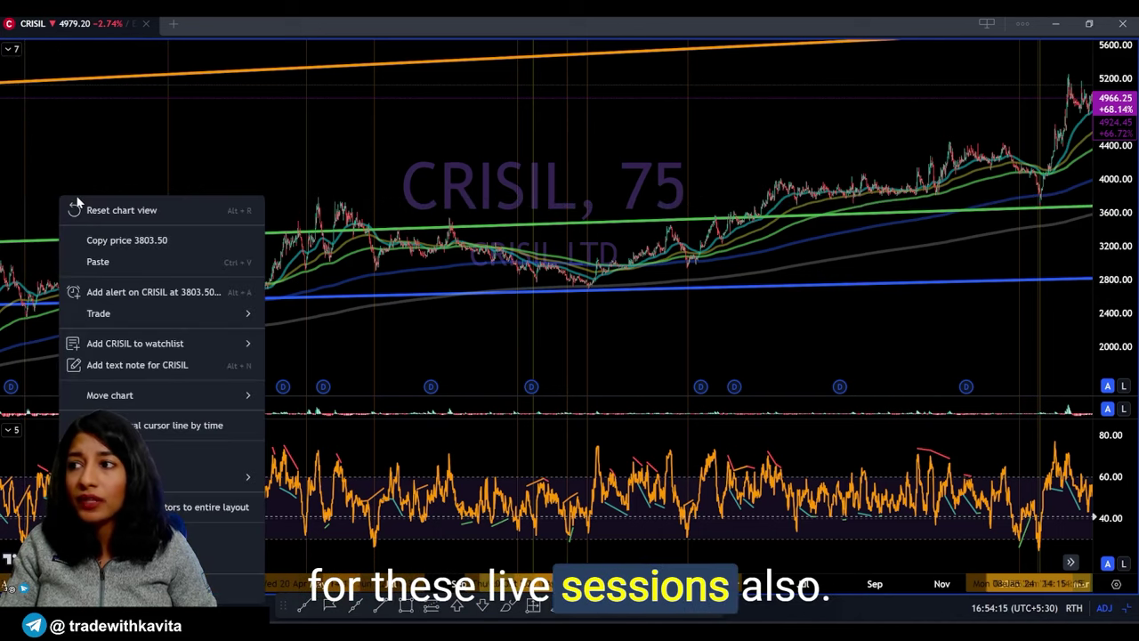
click(89, 181)
drag(89, 181, 892, 145)
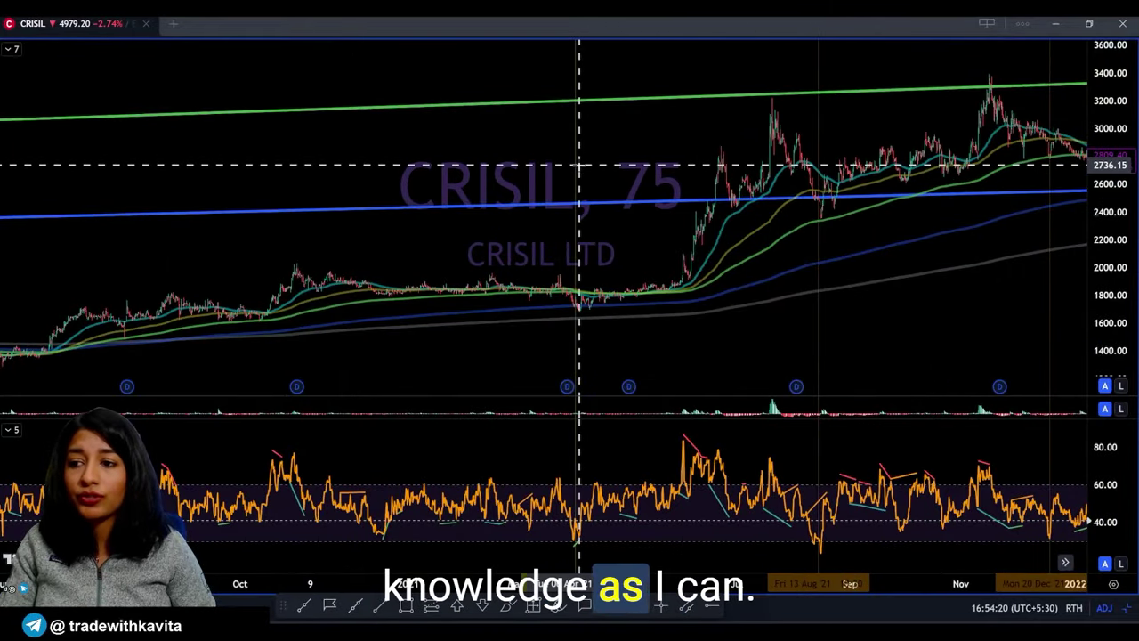
scroll(775, 178, up, 3)
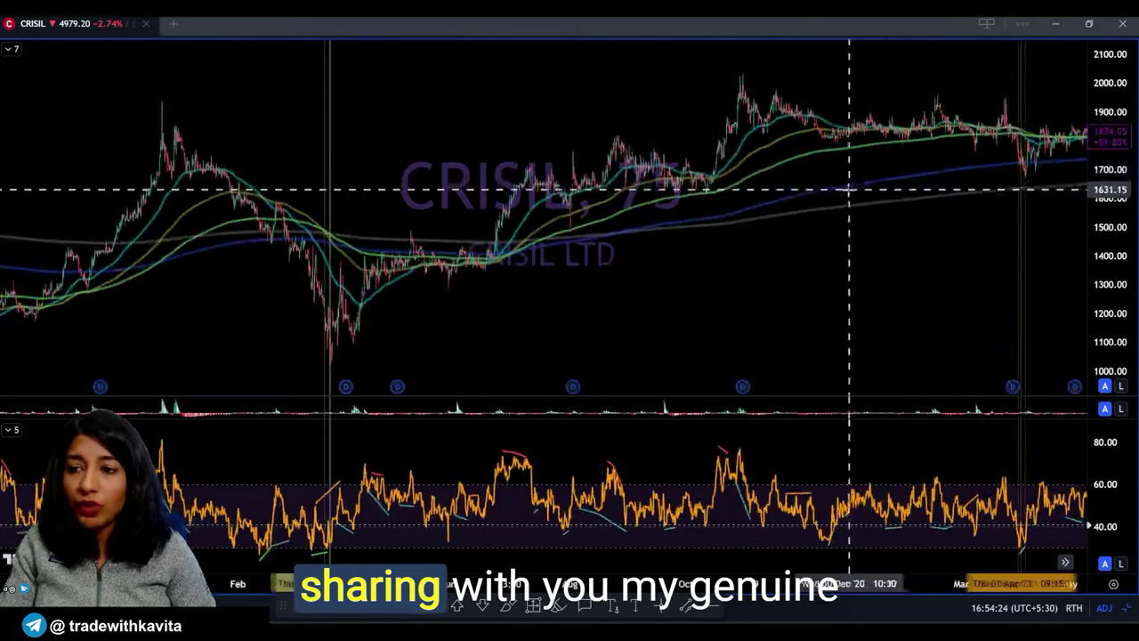
- Place orange vertical lines at the 75-minute RSI lows from May 2020 back to January 2020
scroll(450, 196, up, 3)
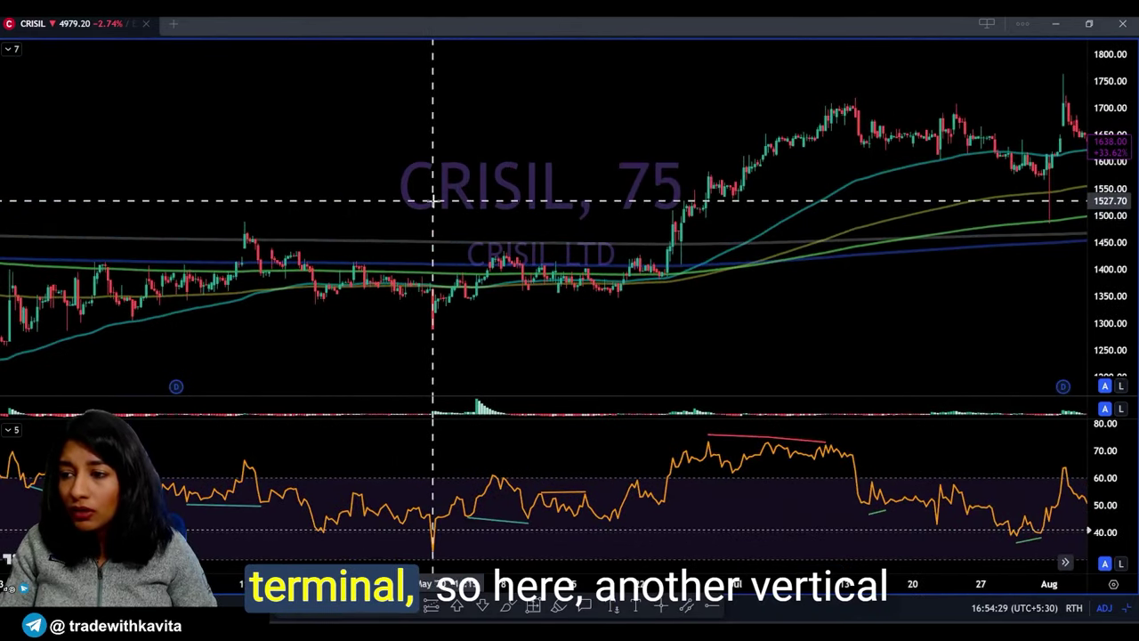
scroll(437, 205, down, 4)
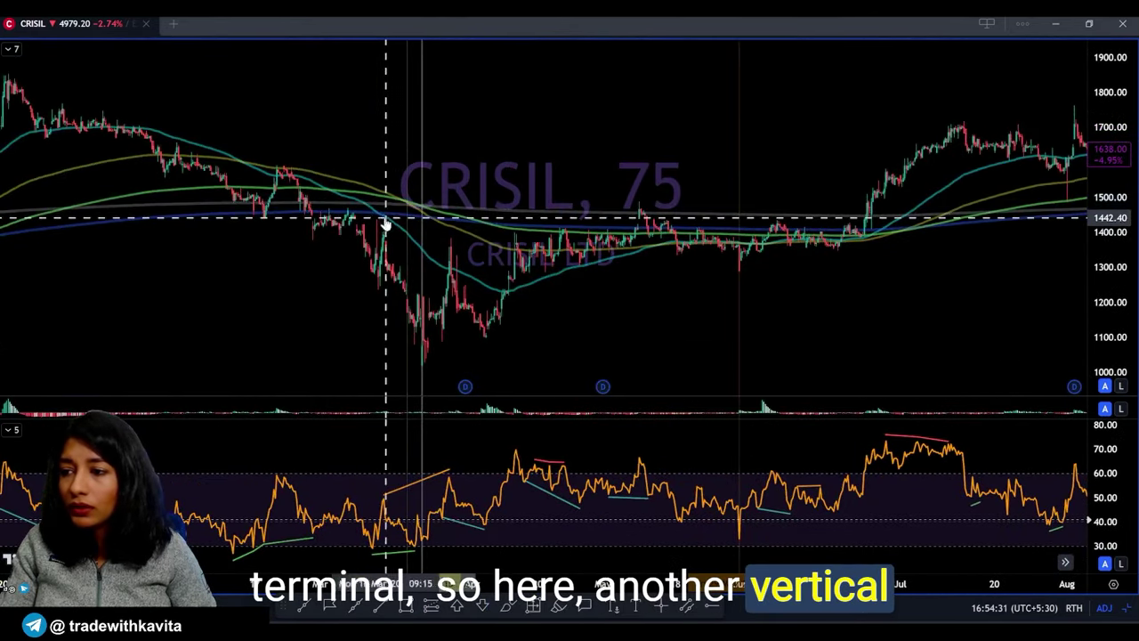
click(412, 234)
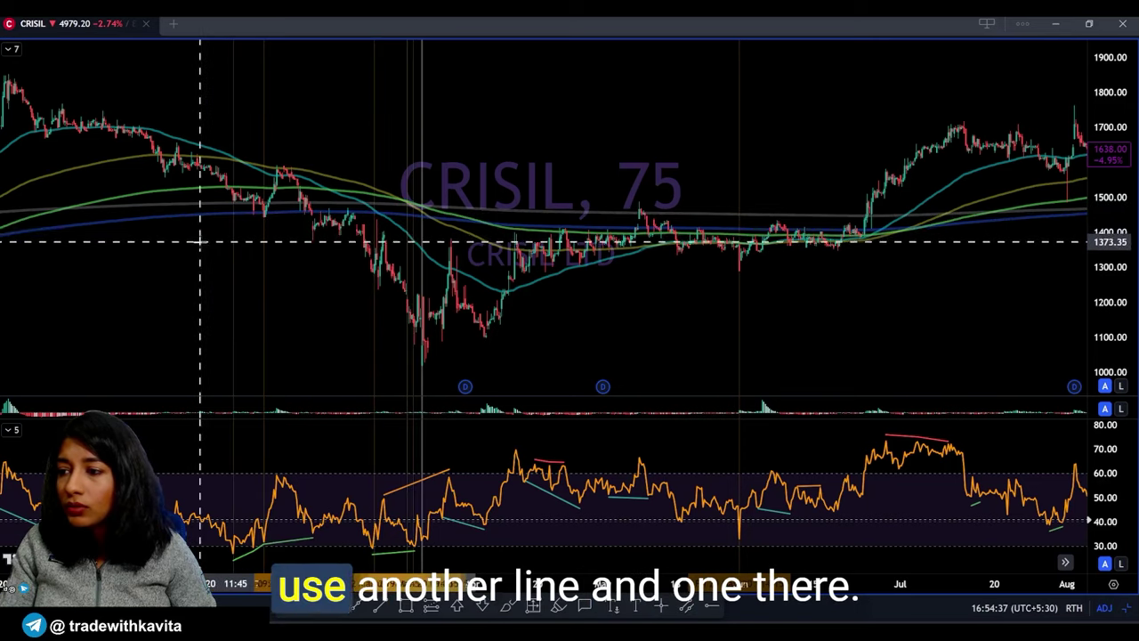
- Place orange vertical lines at the 75-minute RSI lows of late July and August 2019
drag(162, 236, 742, 261)
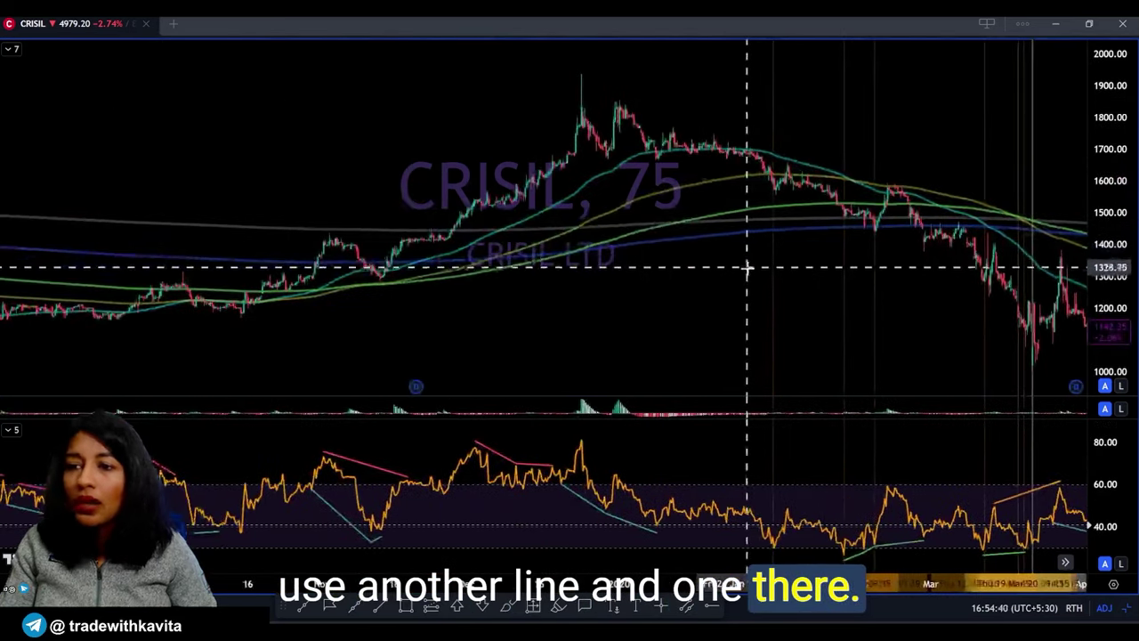
drag(374, 278, 445, 249)
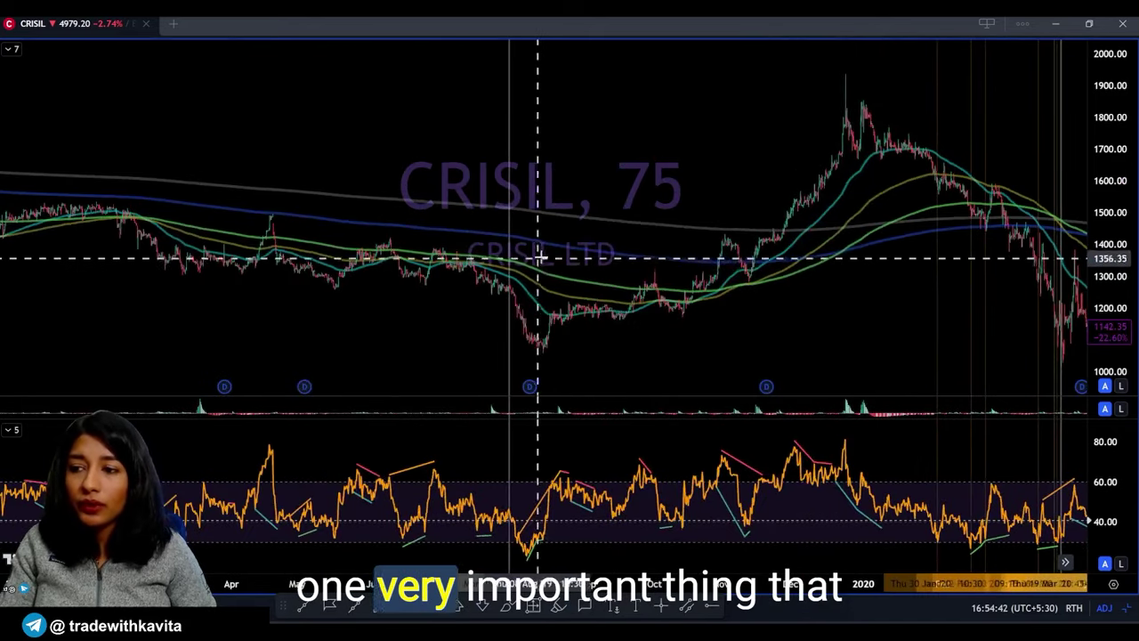
drag(522, 255, 712, 262)
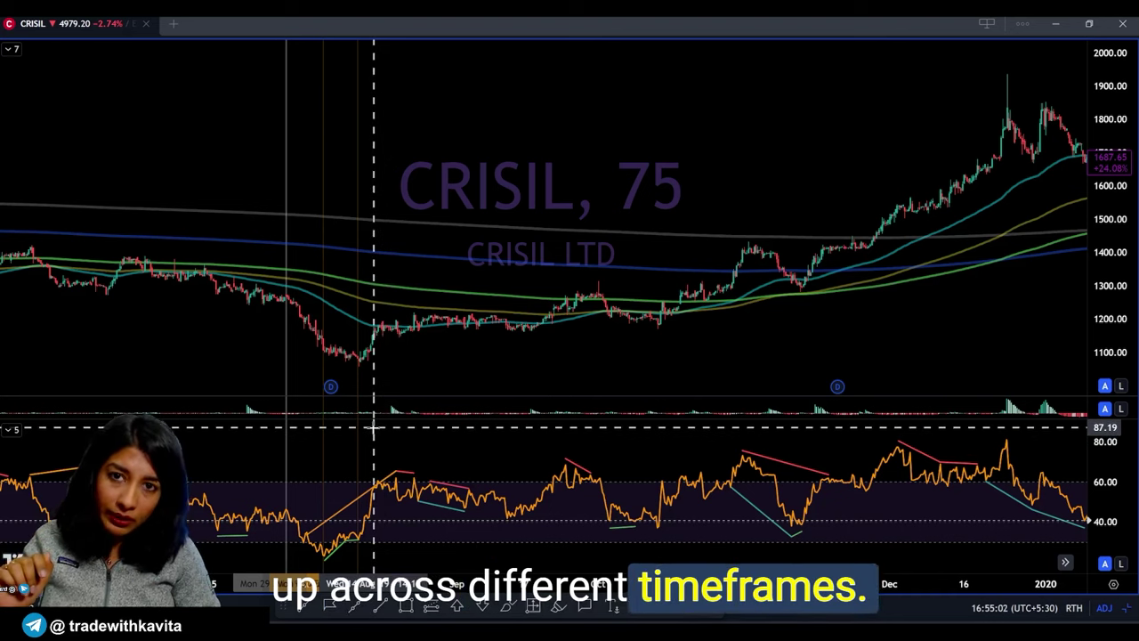
- Add orange vertical lines at the 75-minute RSI lows from June 2019 back to October 2018
scroll(476, 281, down, 2)
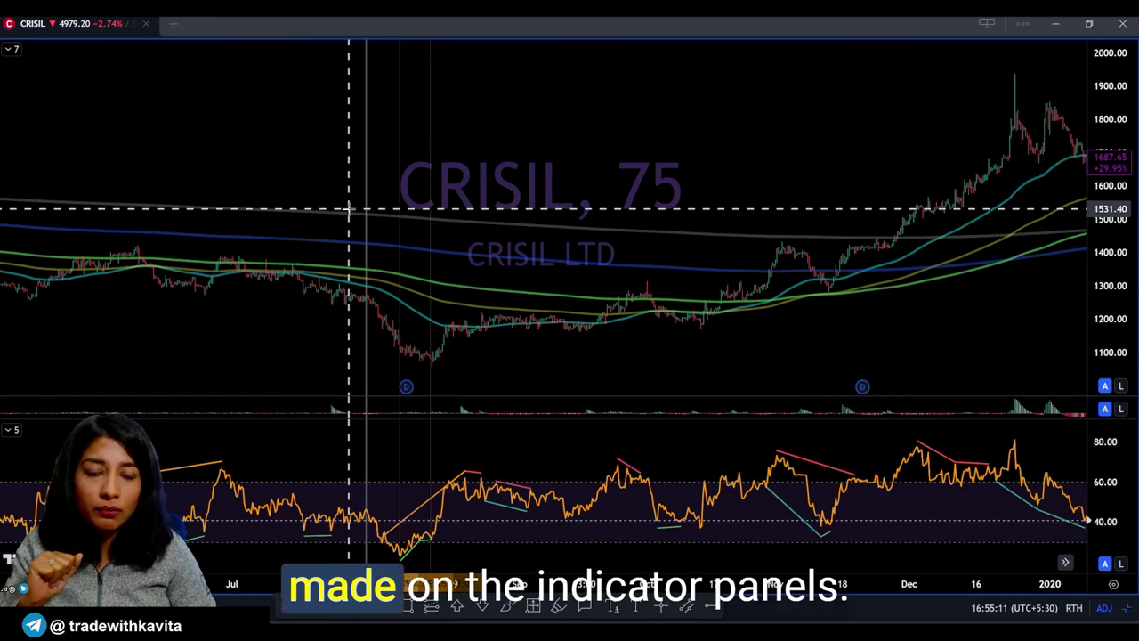
scroll(348, 210, up, 3)
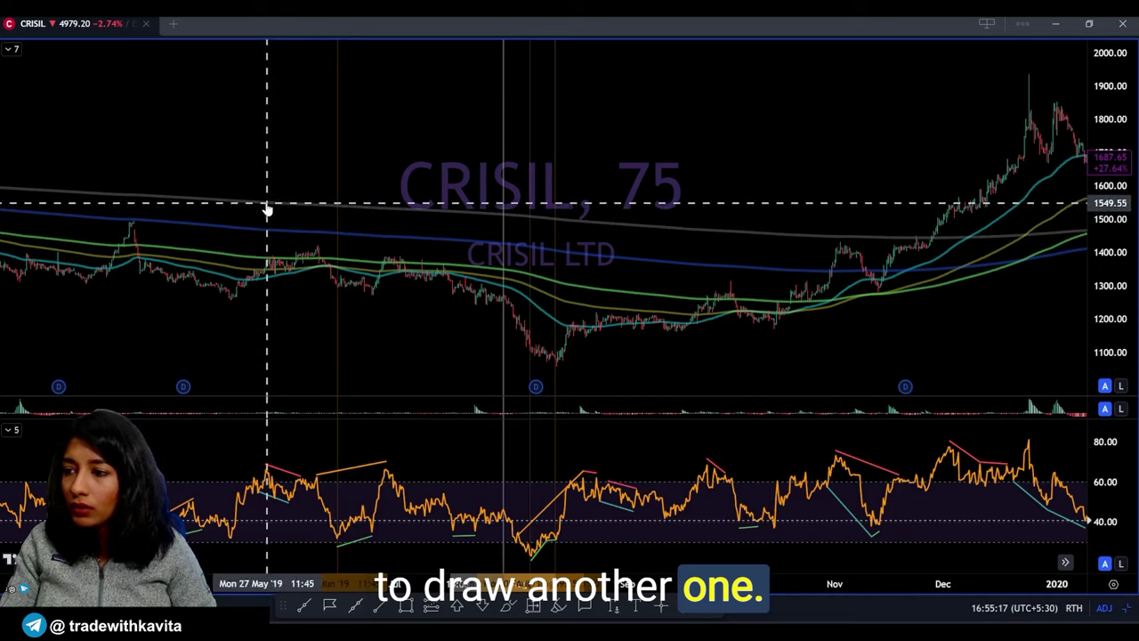
drag(305, 175, 979, 196)
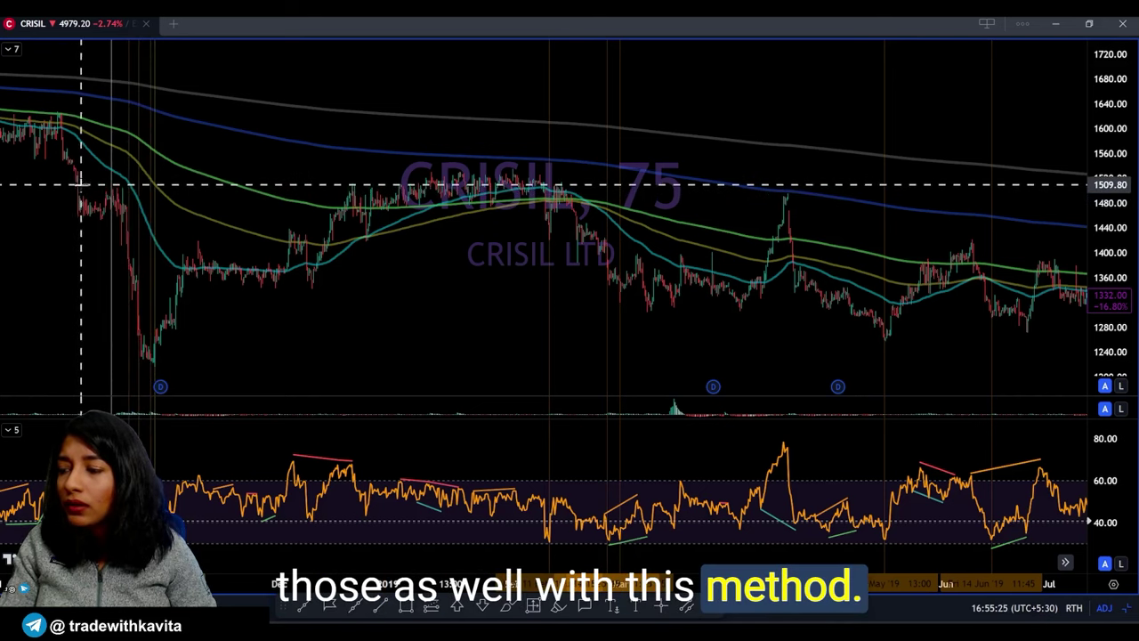
- Continue the orange vertical lines at the 75-minute RSI lows from mid-2018 back to early 2016
drag(77, 187, 864, 280)
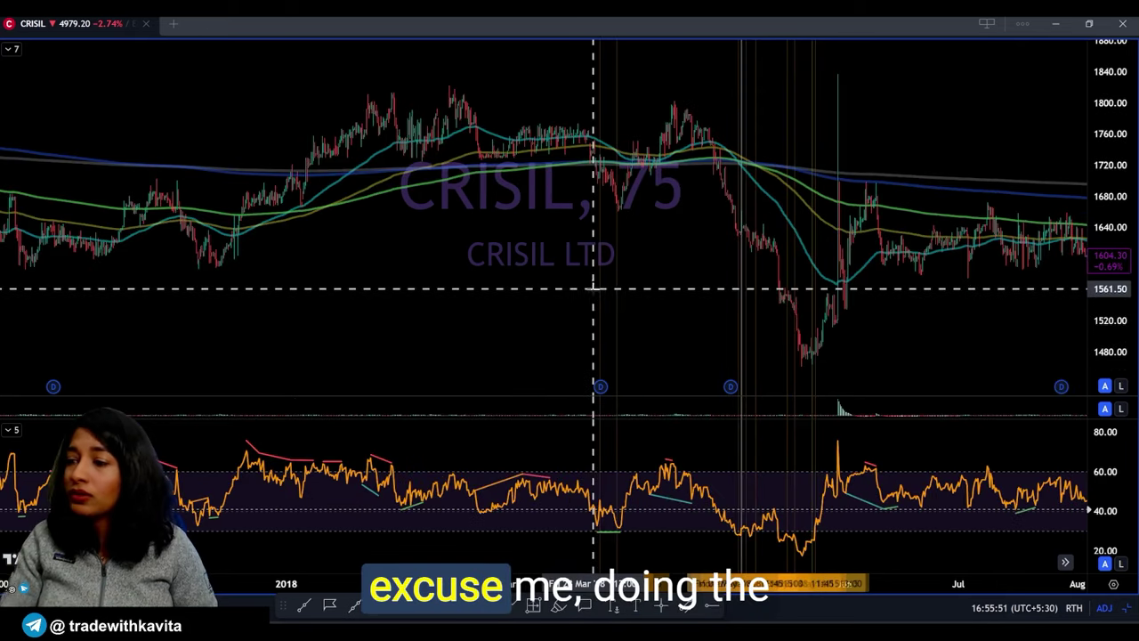
drag(593, 287, 433, 287)
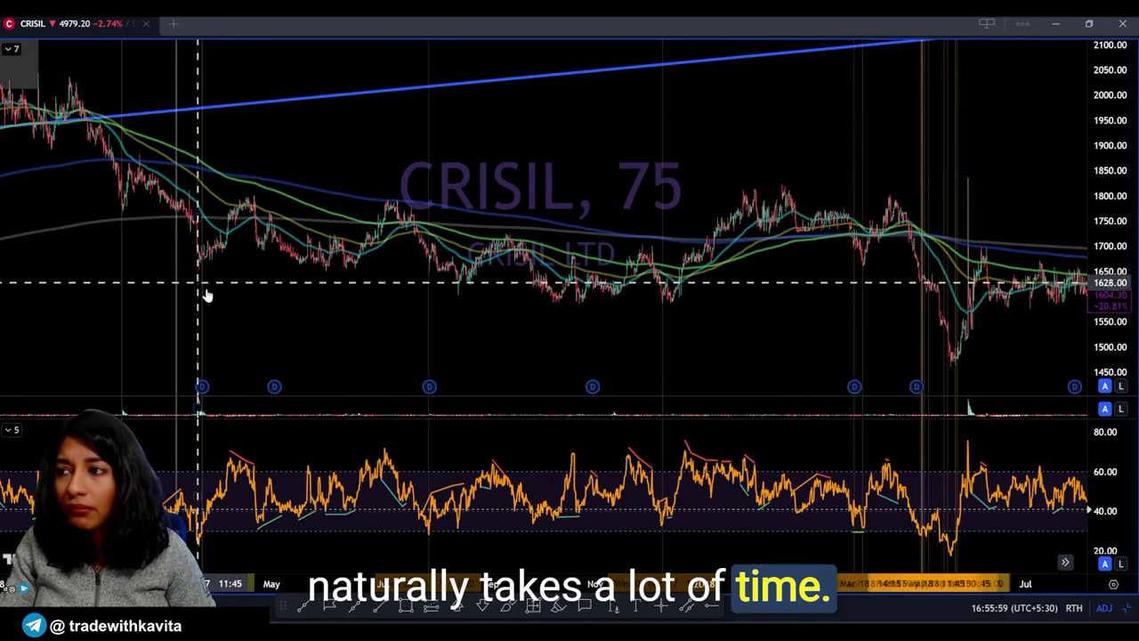
drag(206, 294, 770, 309)
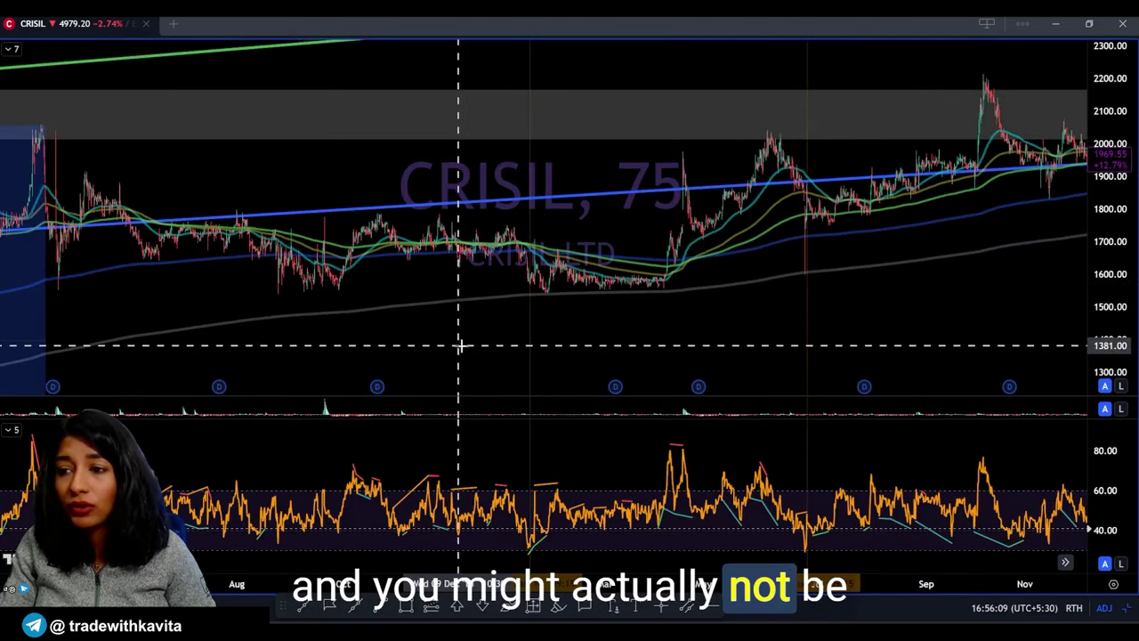
- Continue the orange vertical lines at the 75-minute RSI lows from mid-2015 back to 2013
drag(461, 346, 720, 344)
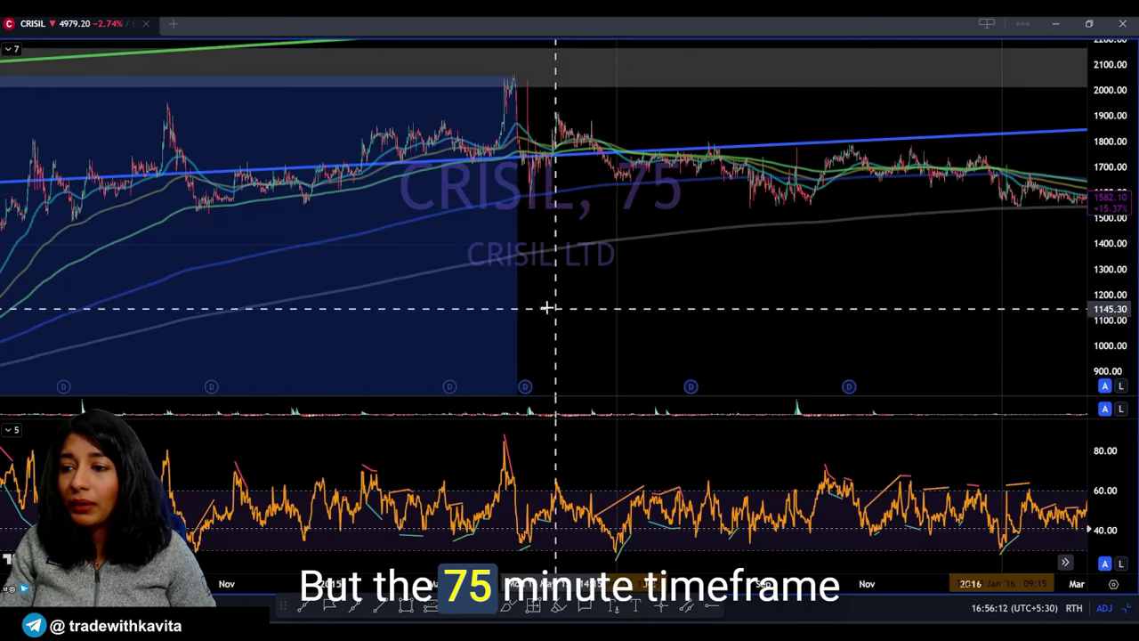
scroll(407, 295, down, 1)
drag(660, 300, 1138, 300)
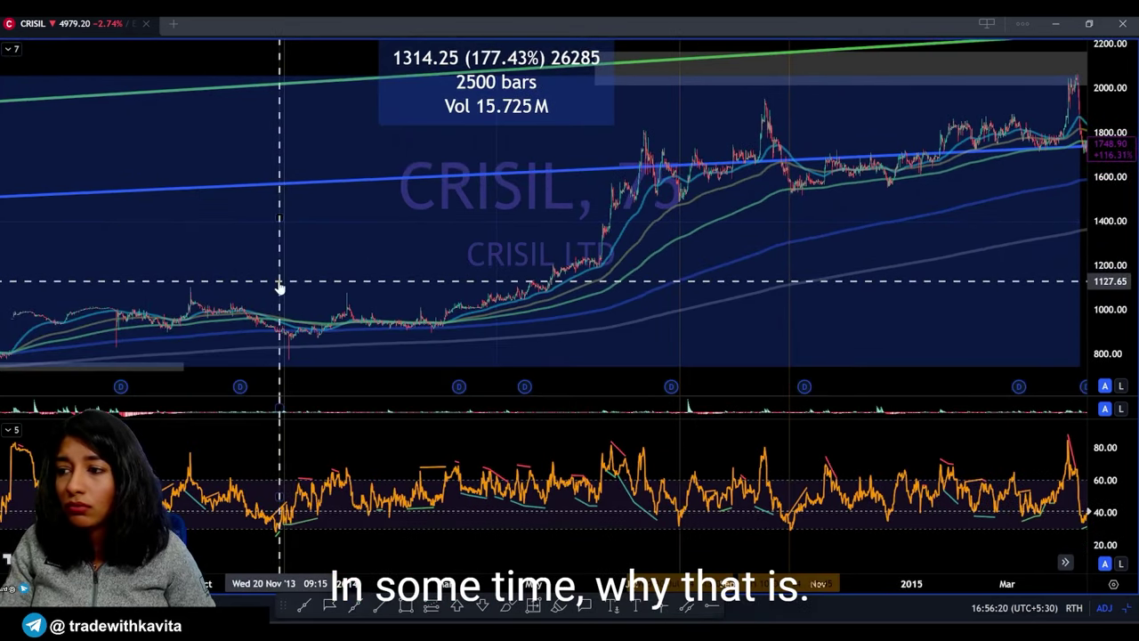
scroll(837, 334, down, 2)
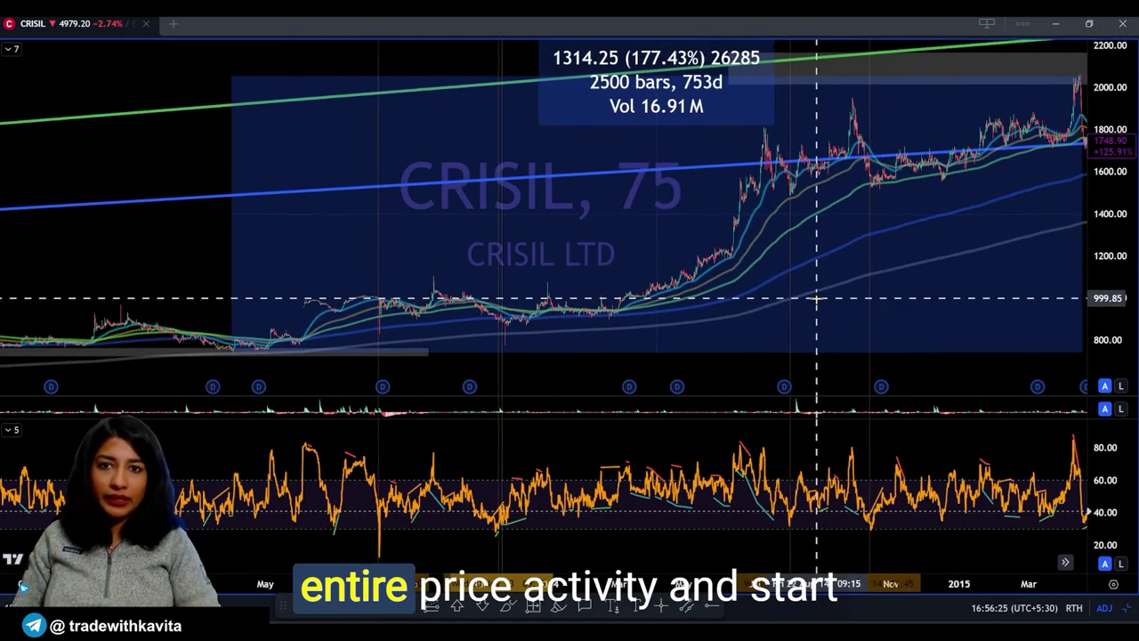
scroll(574, 264, down, 1)
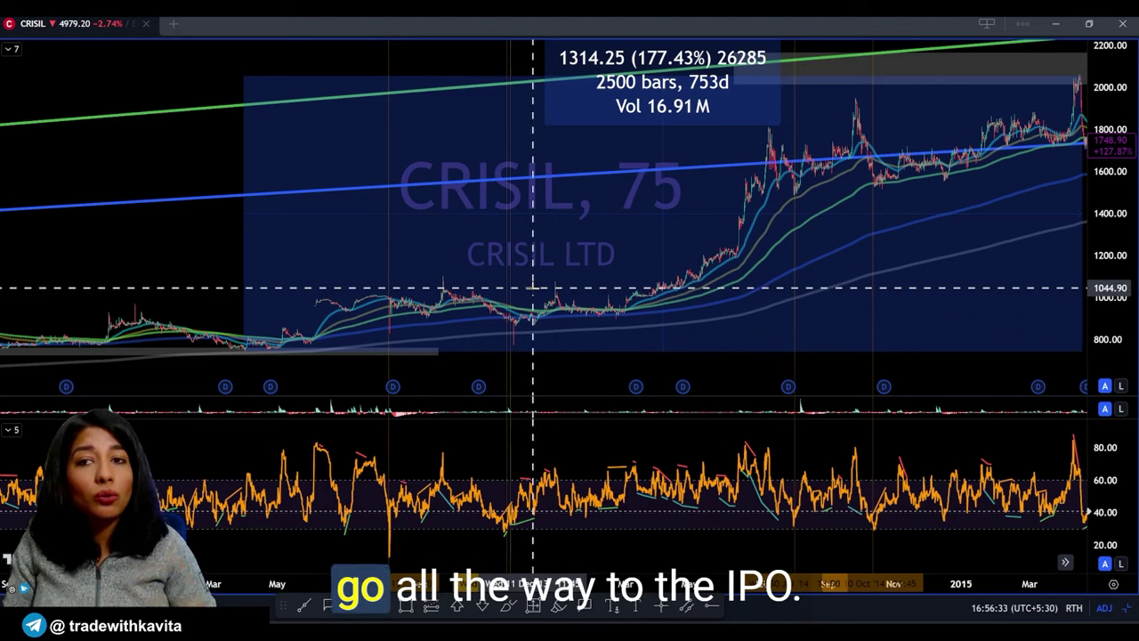
scroll(1102, 207, down, 3)
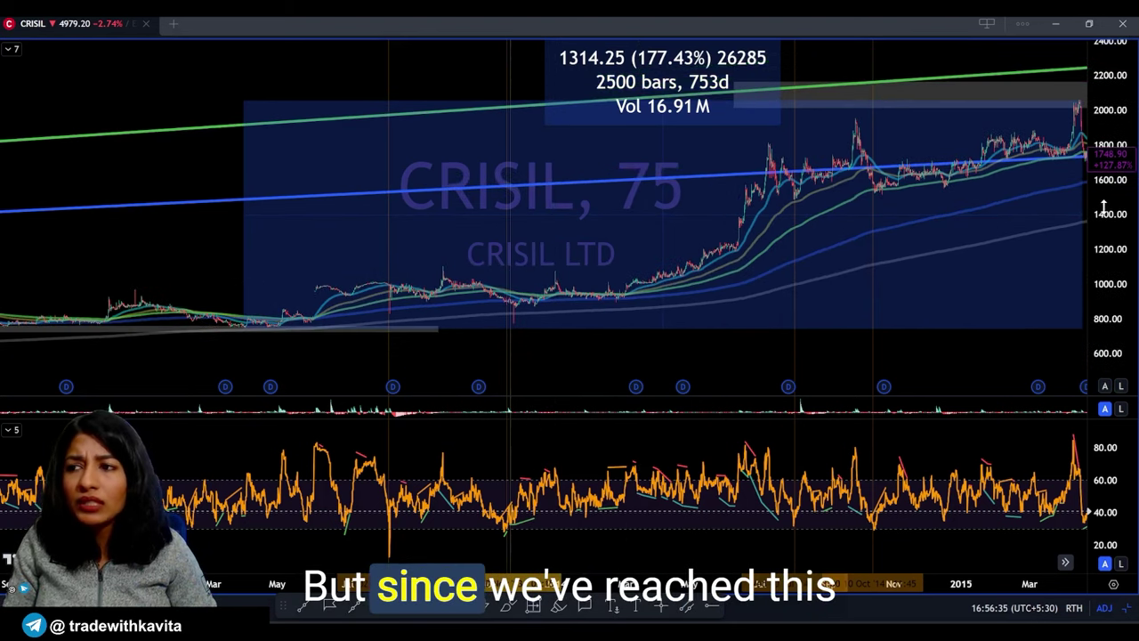
scroll(1103, 203, up, 3)
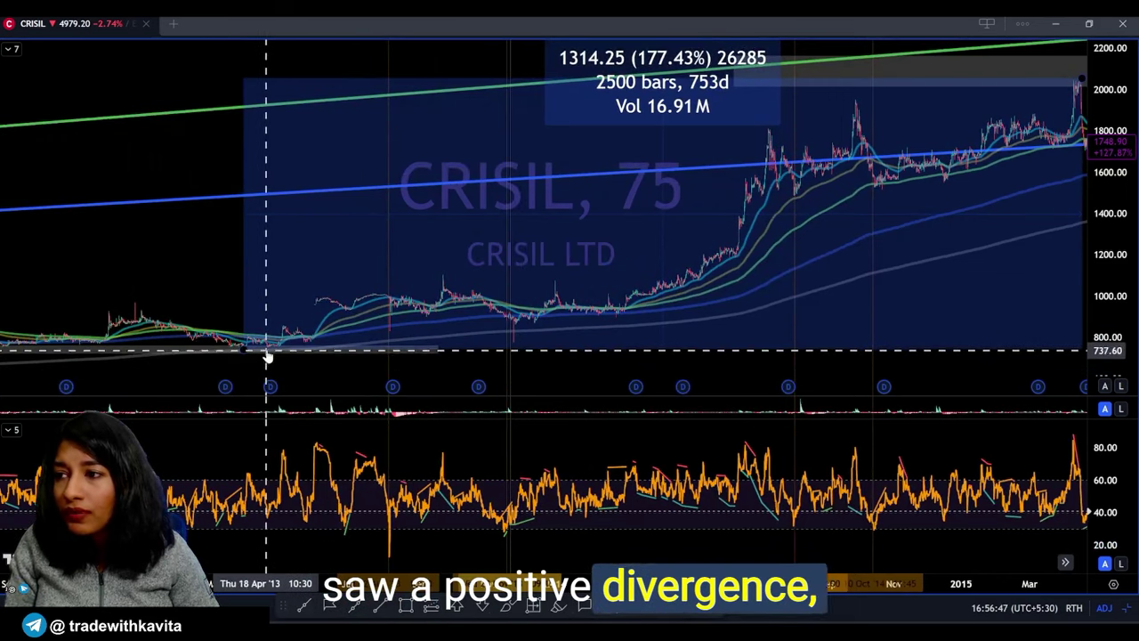
- Add orange vertical lines at the 75-minute RSI lows from early 2013 back to July 2012
right_click(73, 262)
click(56, 270)
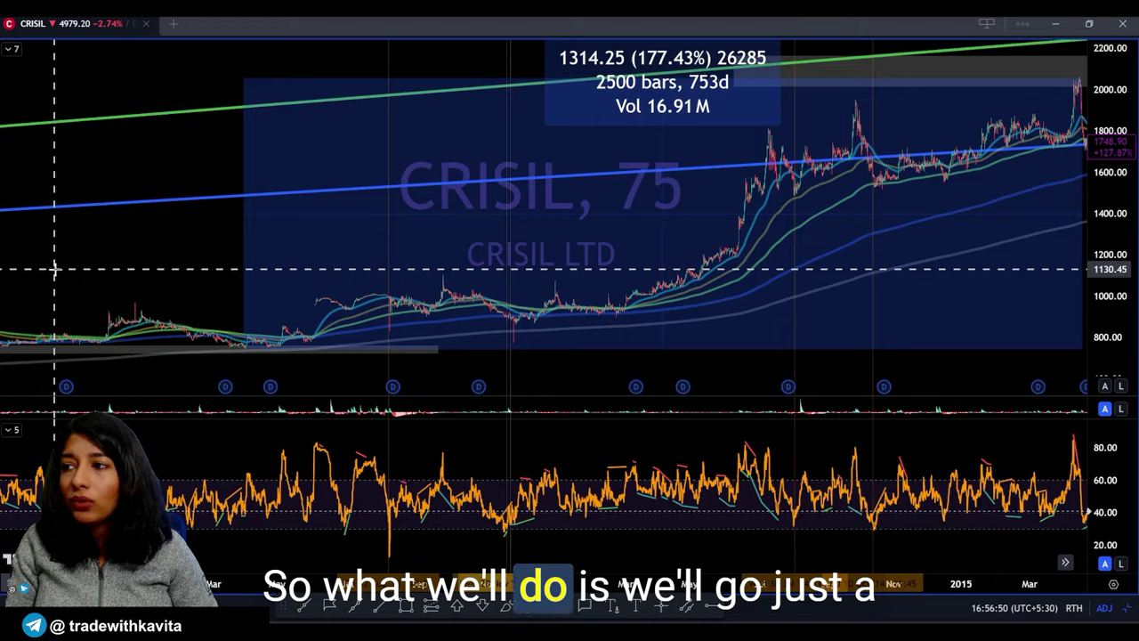
drag(56, 270, 484, 276)
scroll(614, 285, up, 2)
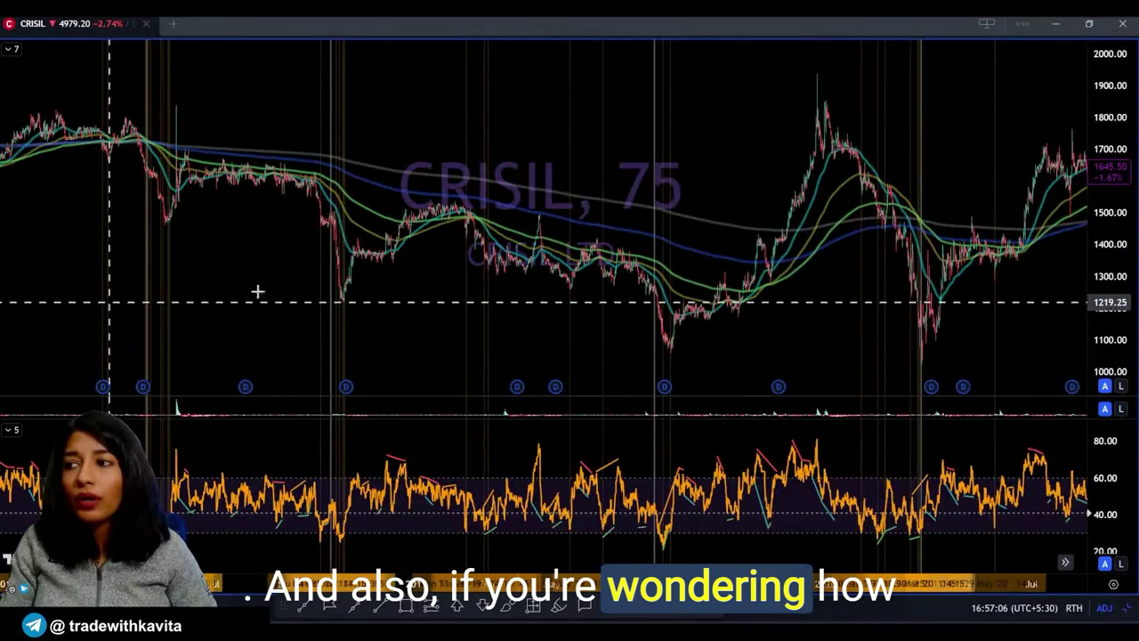
drag(258, 291, 1138, 213)
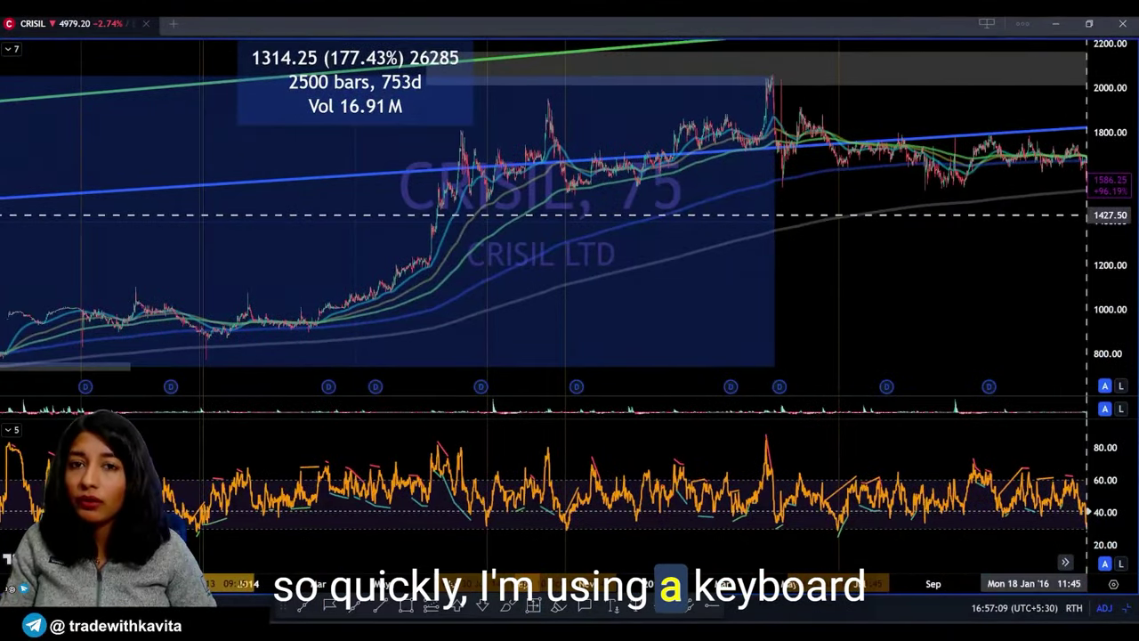
drag(930, 311, 1138, 274)
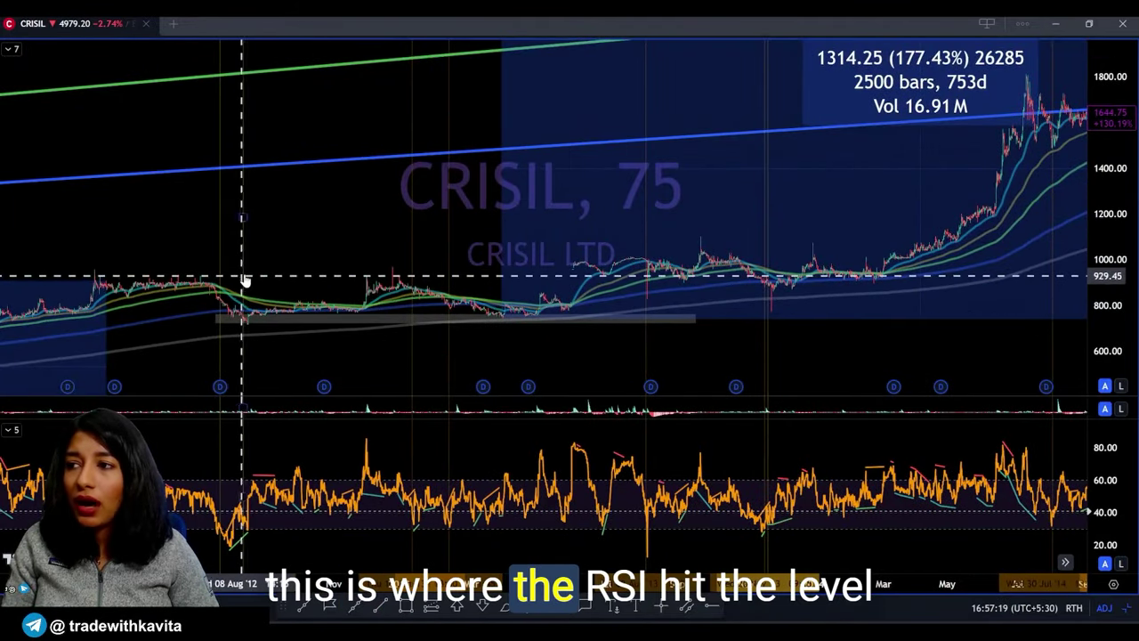
- Draw a white positive divergence line under the July–August 2012 RSI lows and clone the August vertical line onto the earlier low
click(243, 275)
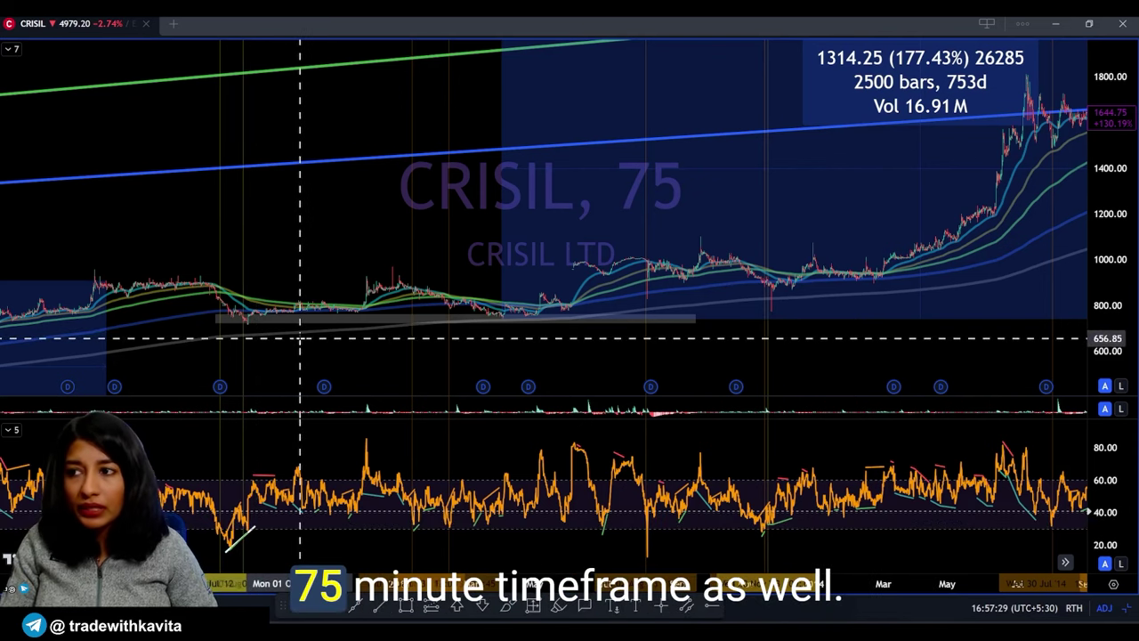
click(244, 224)
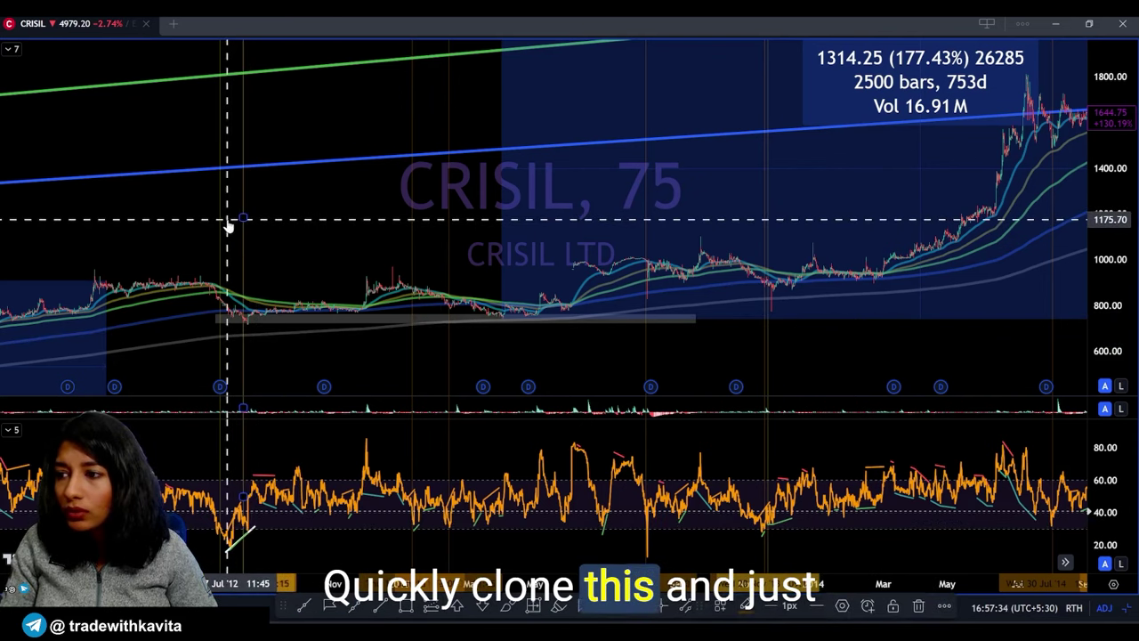
drag(242, 208, 229, 209)
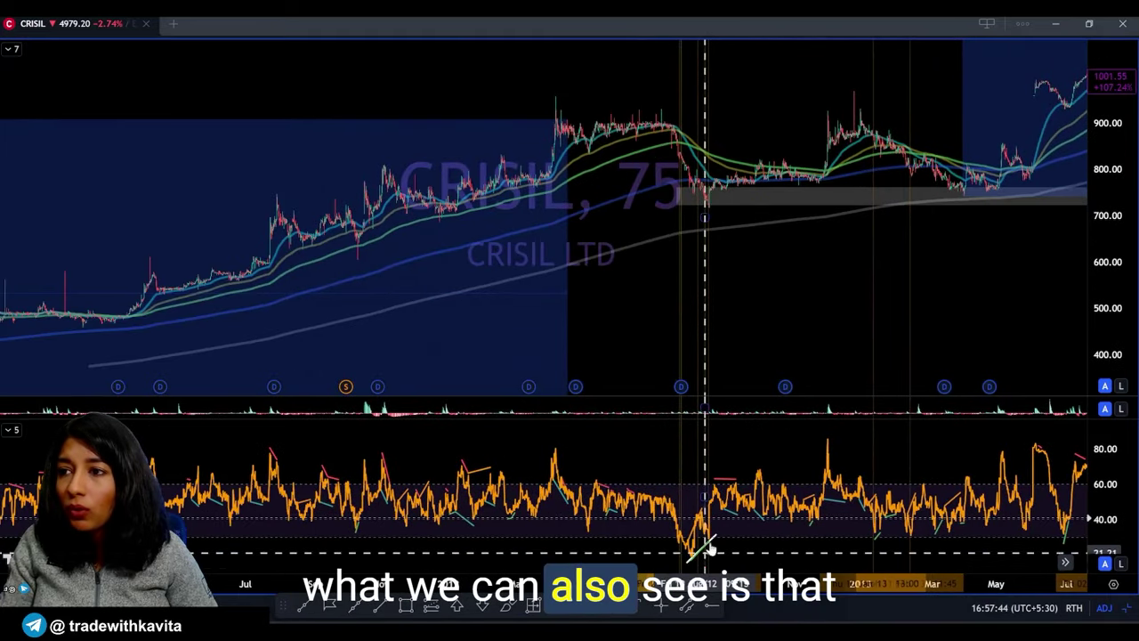
- Mark the negative RSI range shift before August 2012 with a white line down from the peak and purple lines above and below
drag(779, 316, 660, 312)
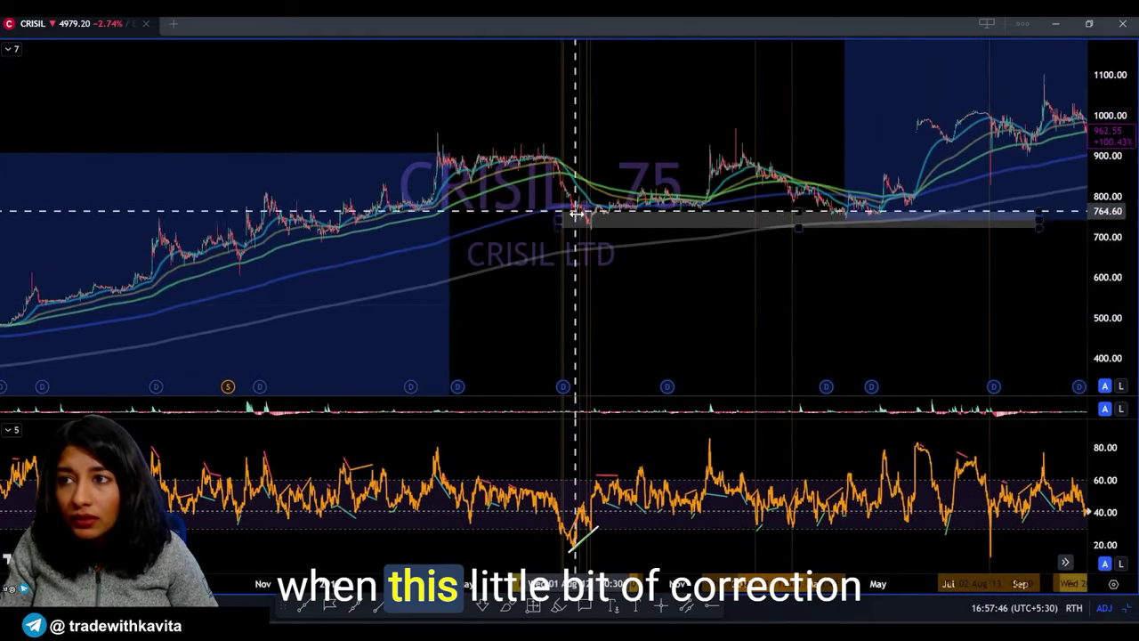
scroll(603, 269, up, 5)
scroll(137, 287, down, 2)
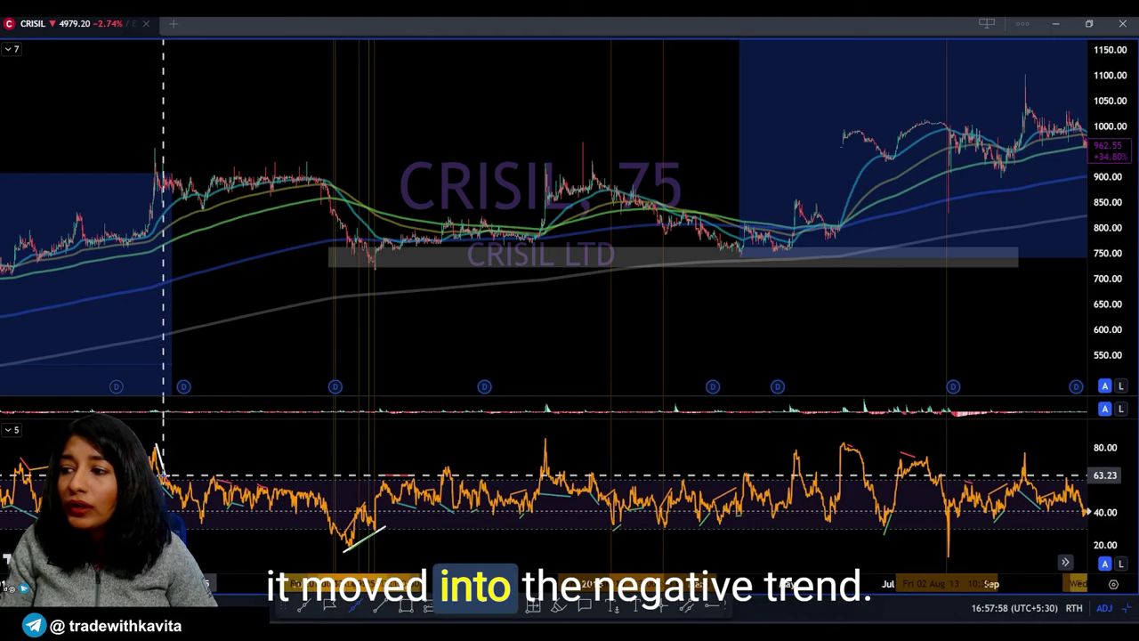
click(162, 476)
click(332, 470)
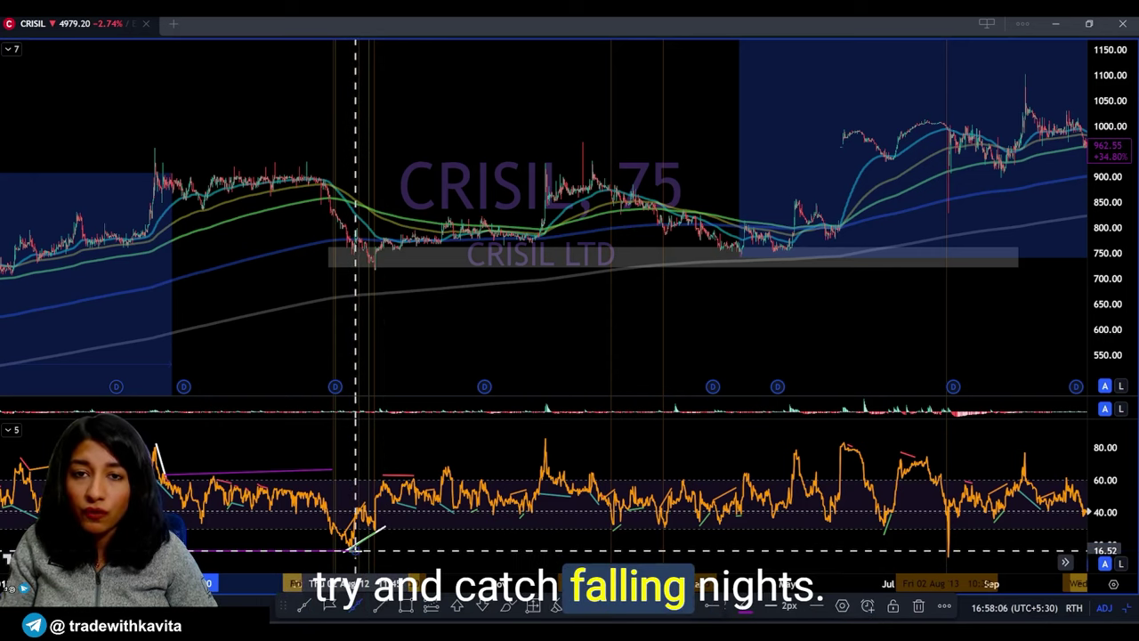
- Measure the rally from 780.20 in early October 2012, with the end pulled back to 875.35 in January 2013
scroll(356, 552, up, 2)
scroll(346, 545, up, 2)
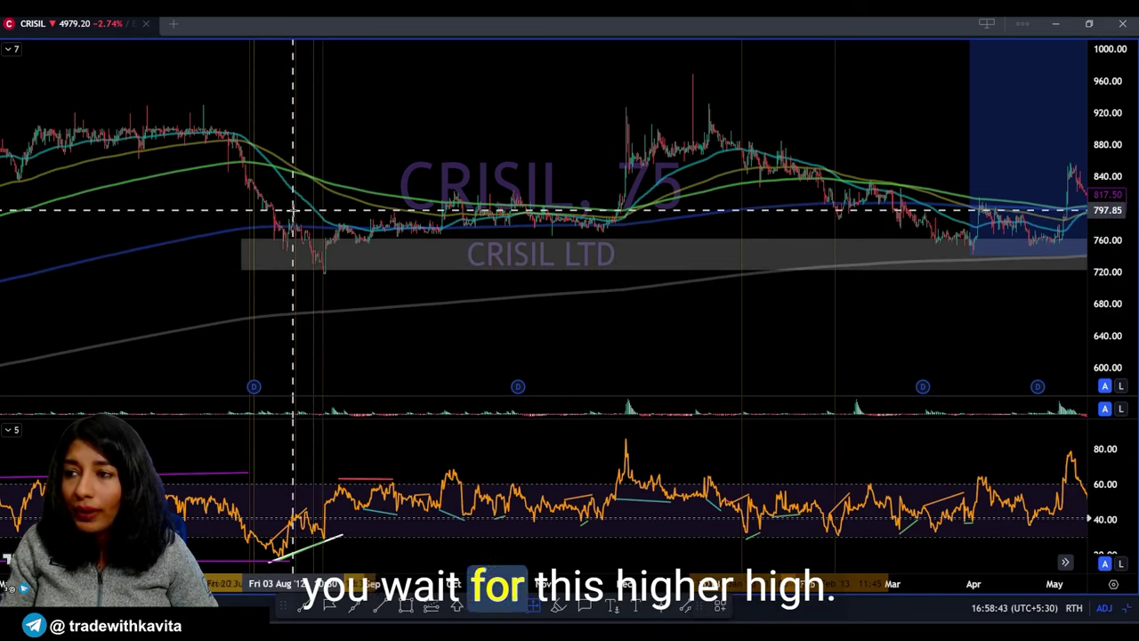
click(470, 225)
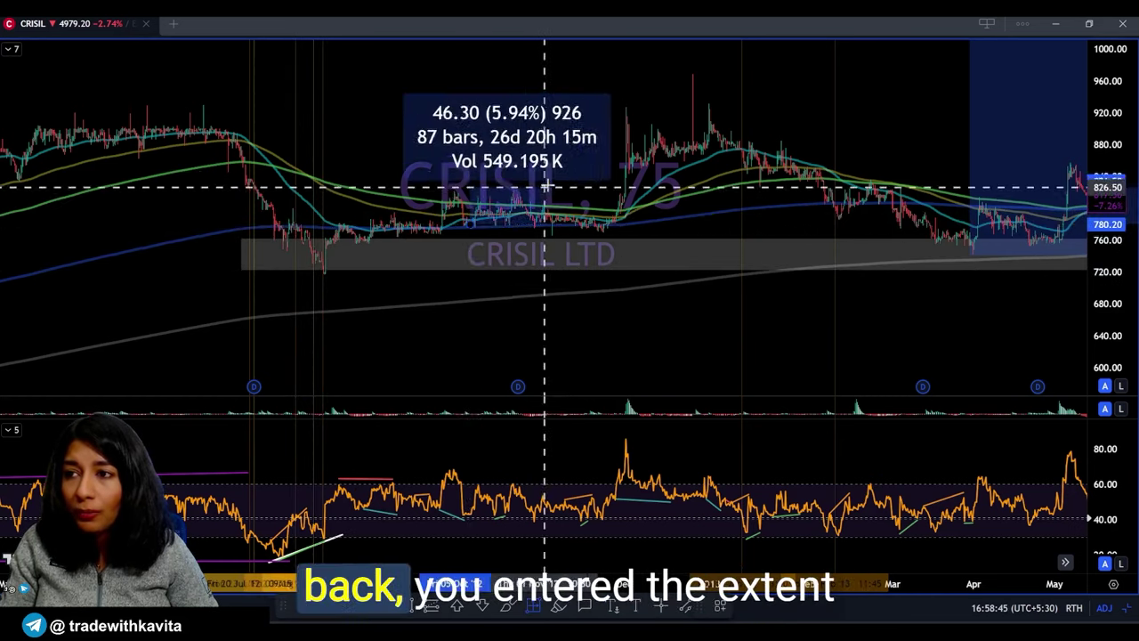
click(688, 76)
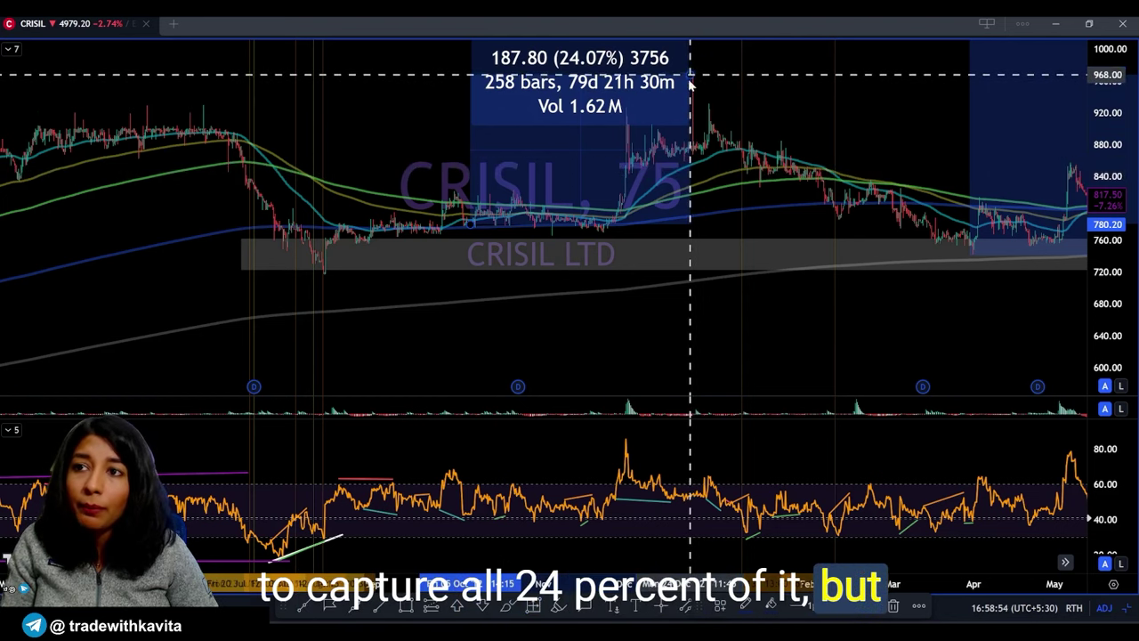
drag(691, 76, 728, 149)
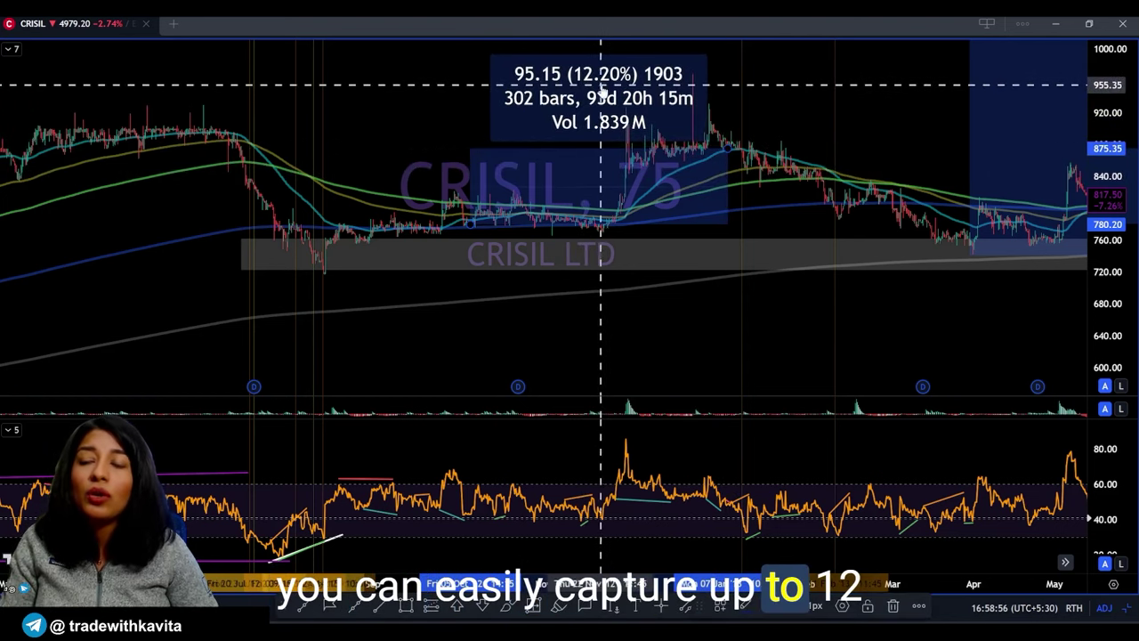
right_click(876, 138)
click(761, 255)
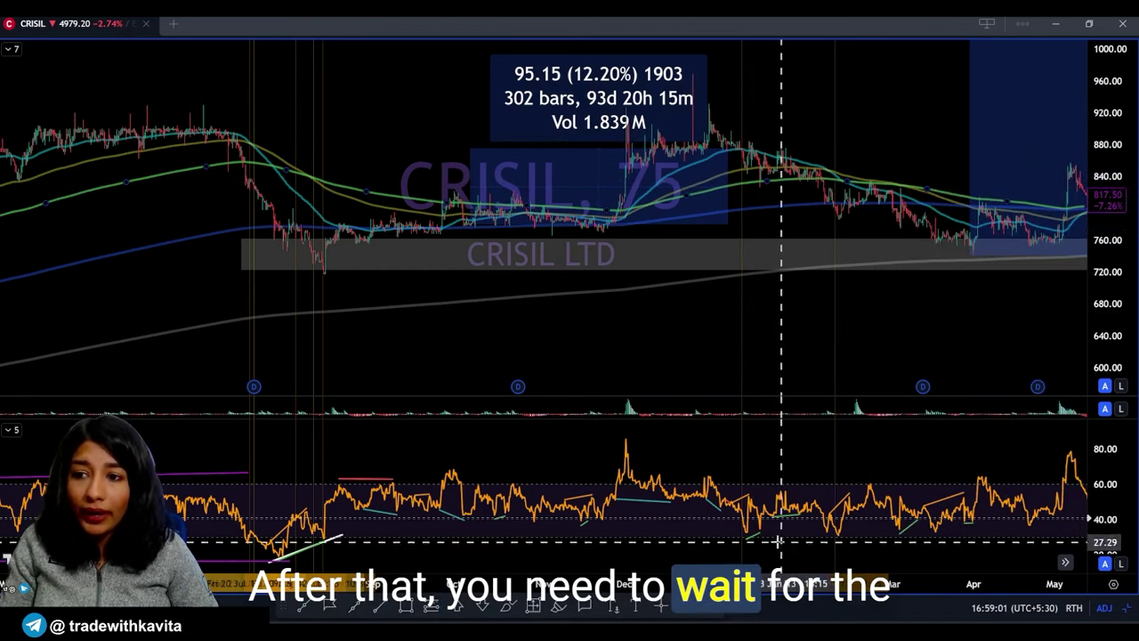
- Add purple range lines below and above the April–August 2013 RSI swings, plus a white negative divergence line from the December 2012 RSI peak
drag(980, 364, 674, 324)
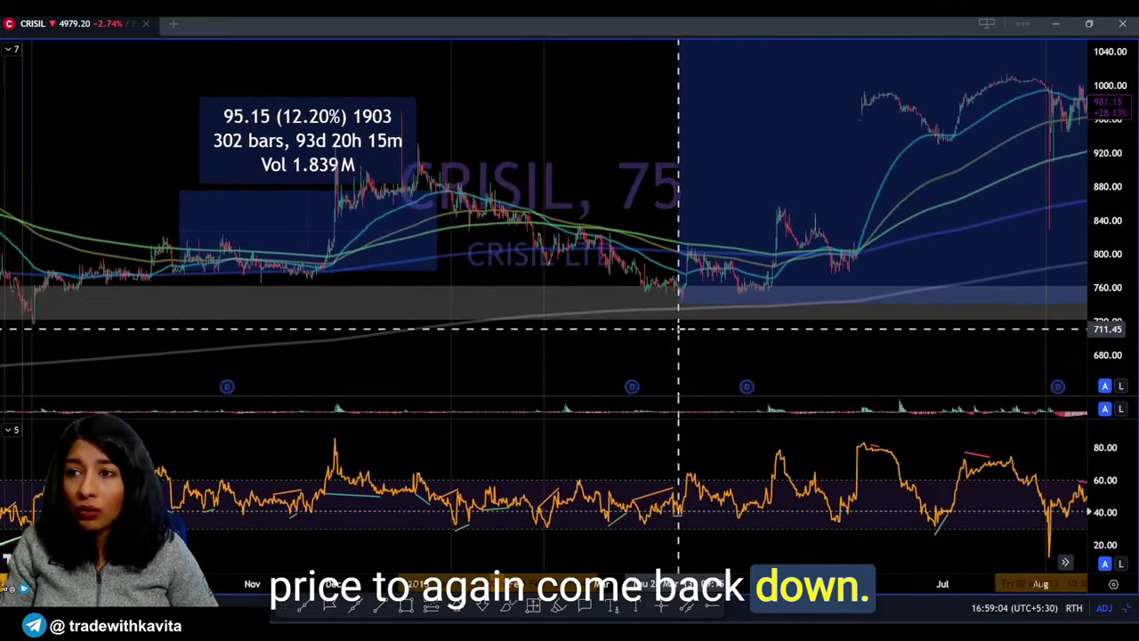
scroll(317, 249, down, 5)
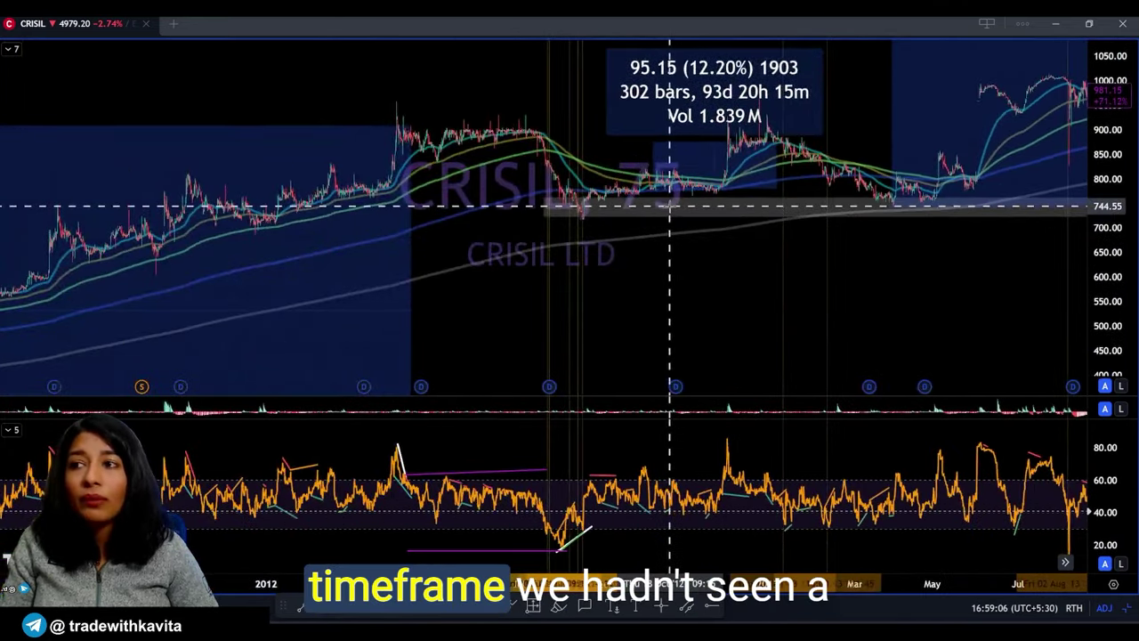
scroll(667, 208, up, 3)
drag(660, 217, 312, 338)
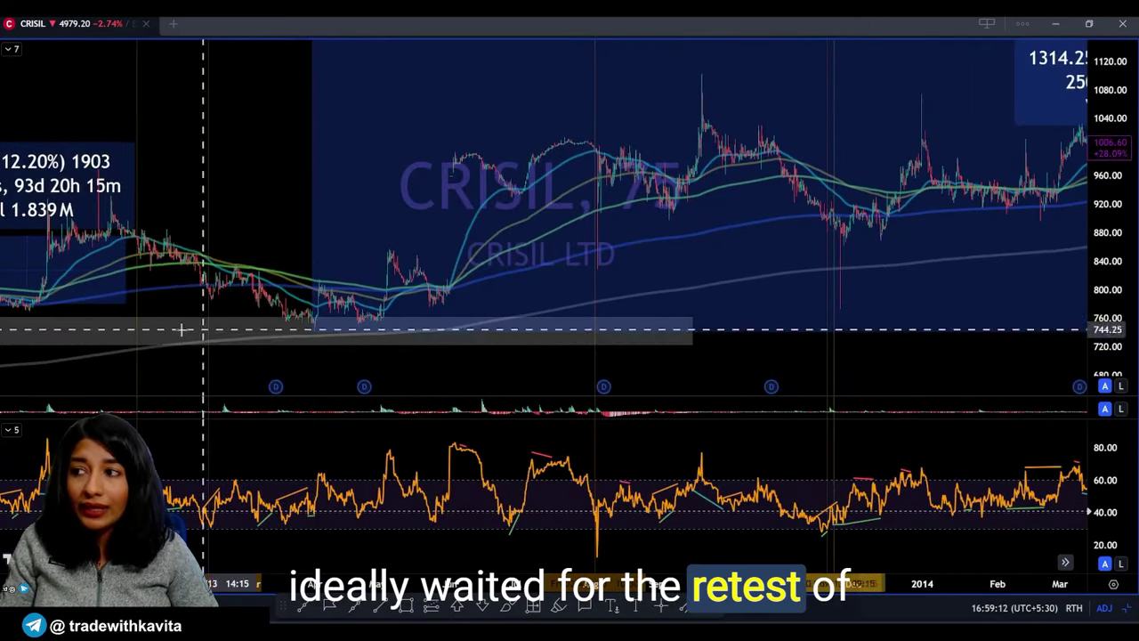
scroll(550, 234, down, 5)
scroll(325, 339, up, 4)
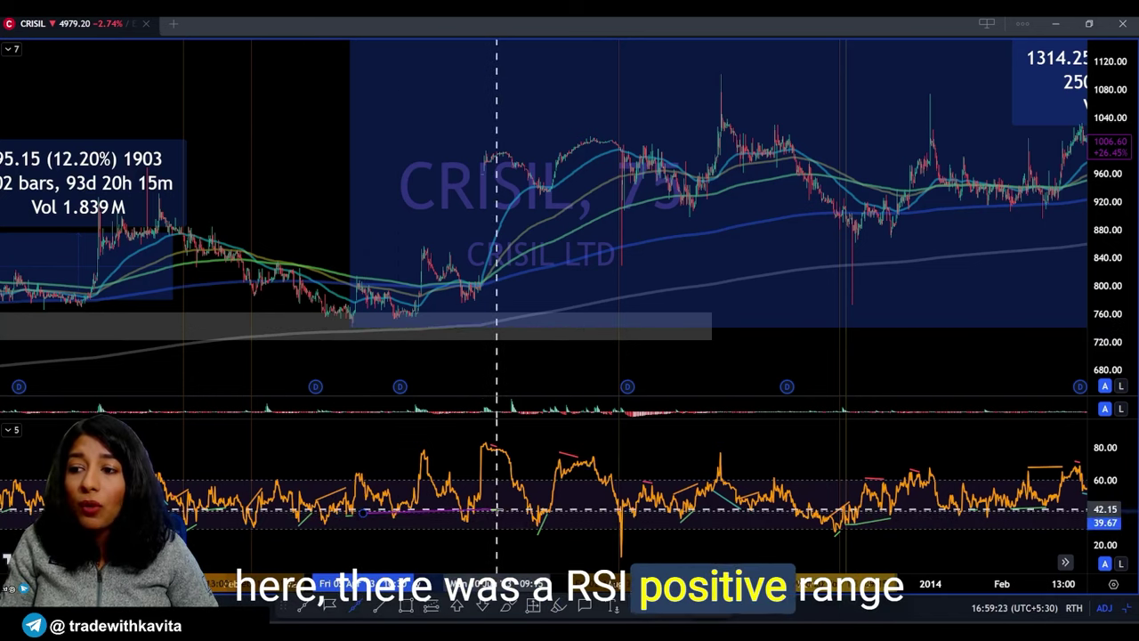
click(498, 510)
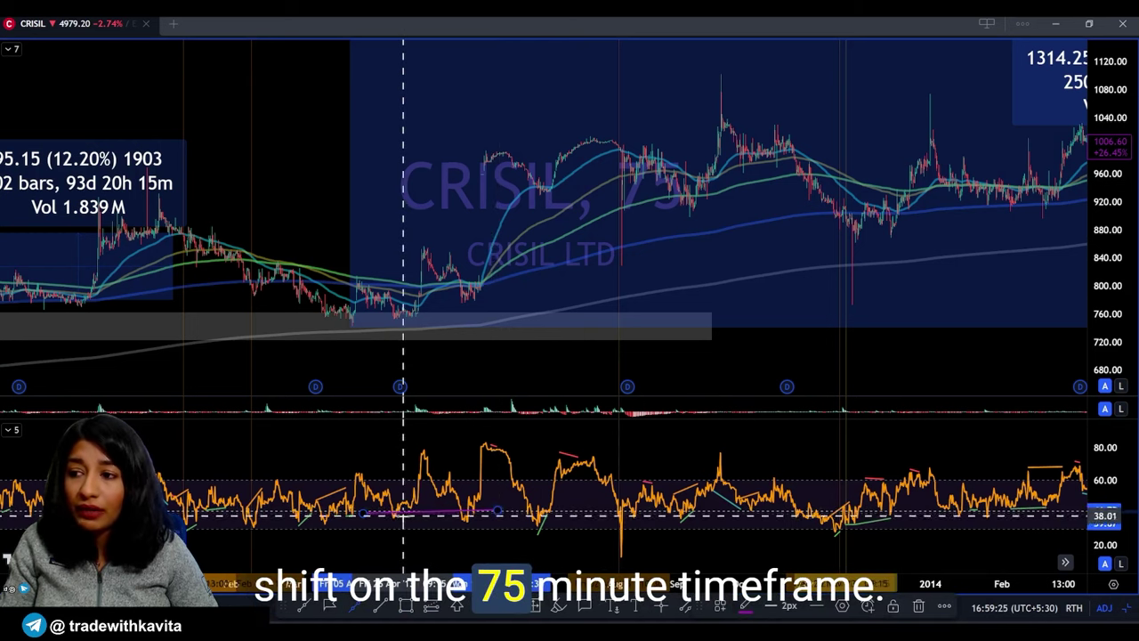
drag(352, 450, 616, 448)
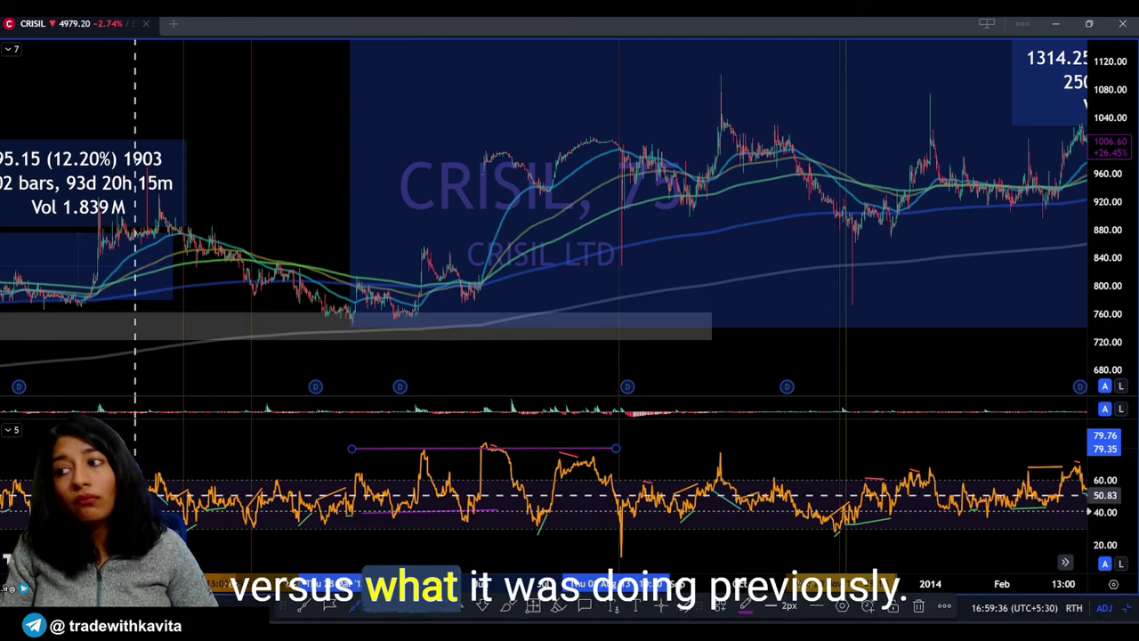
click(303, 608)
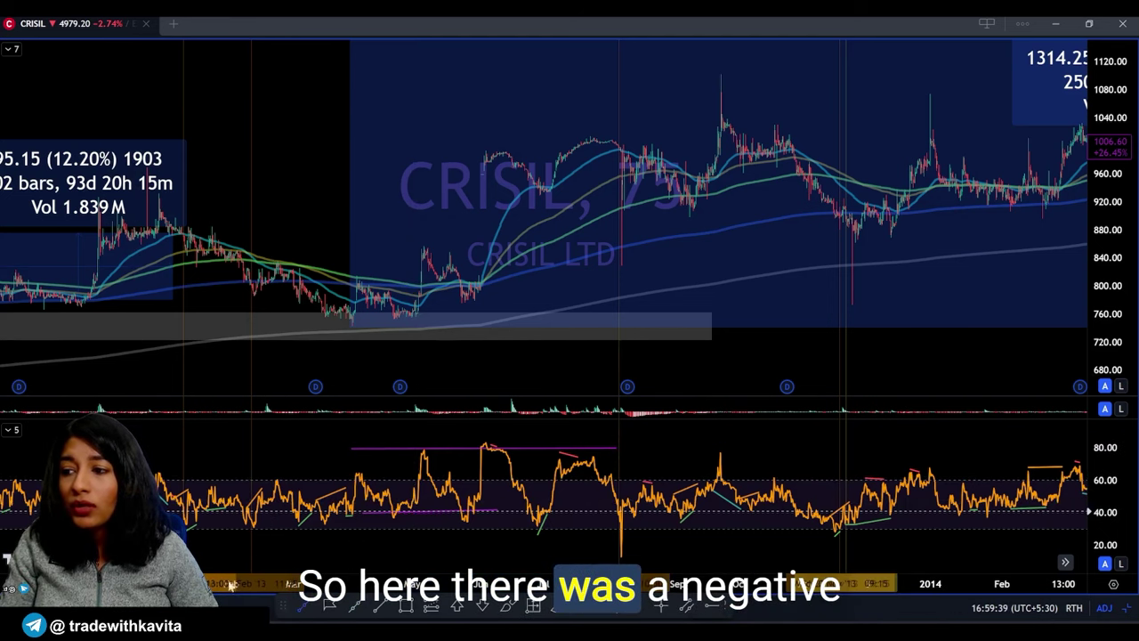
click(160, 474)
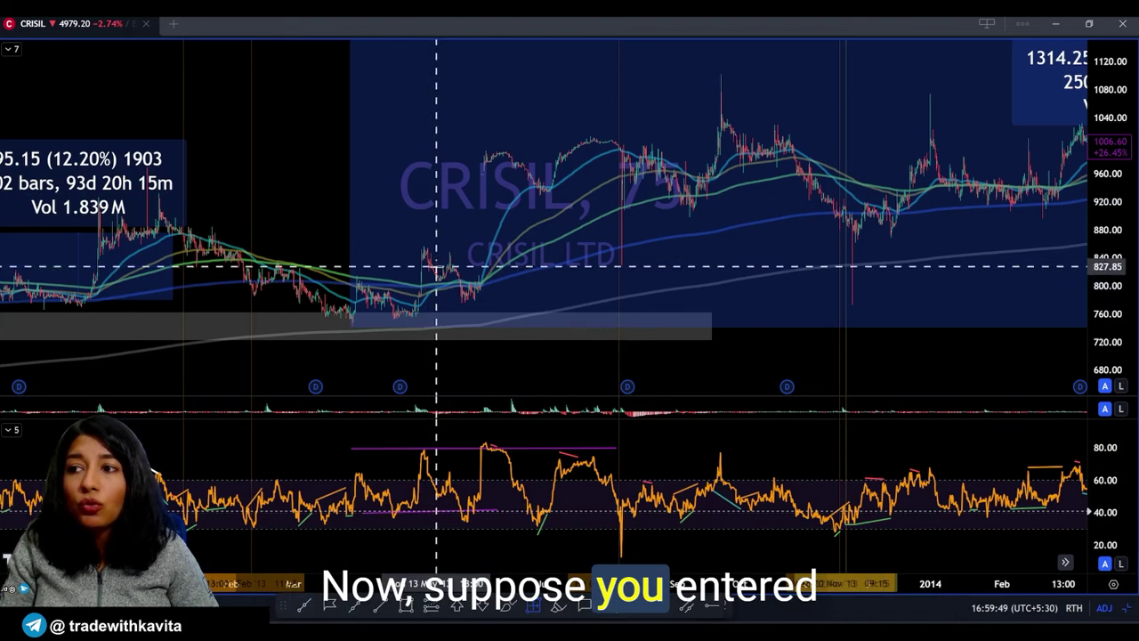
- Measure the rally from 777.15 on 24 May 2013 up to 1011.45 at the end of July 2013
shift+click(462, 301)
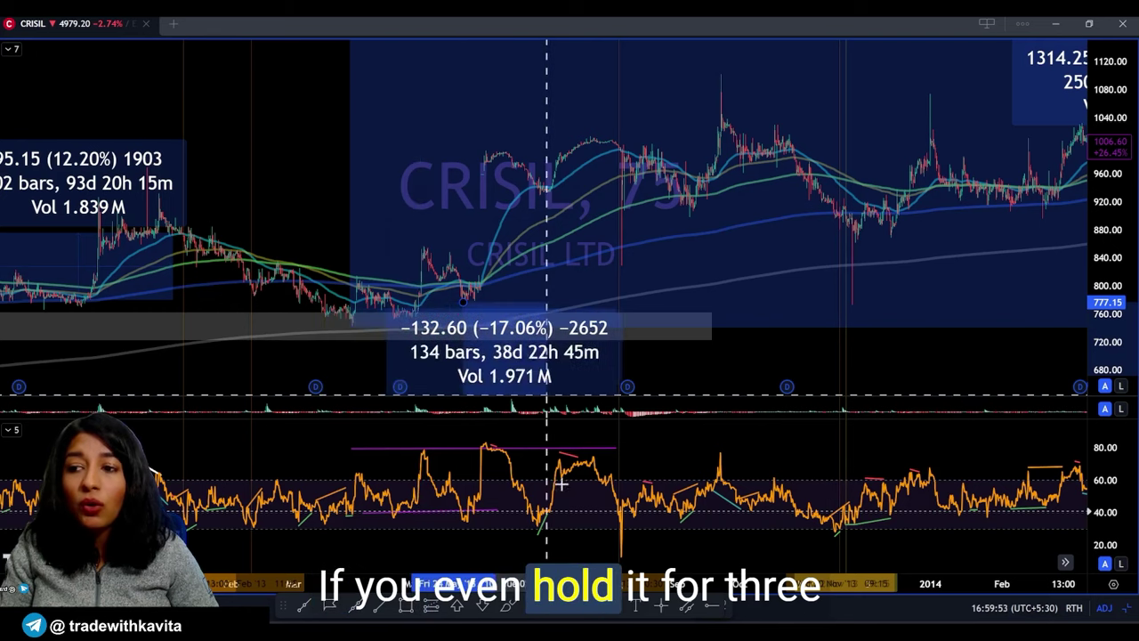
click(611, 138)
scroll(659, 291, up, 3)
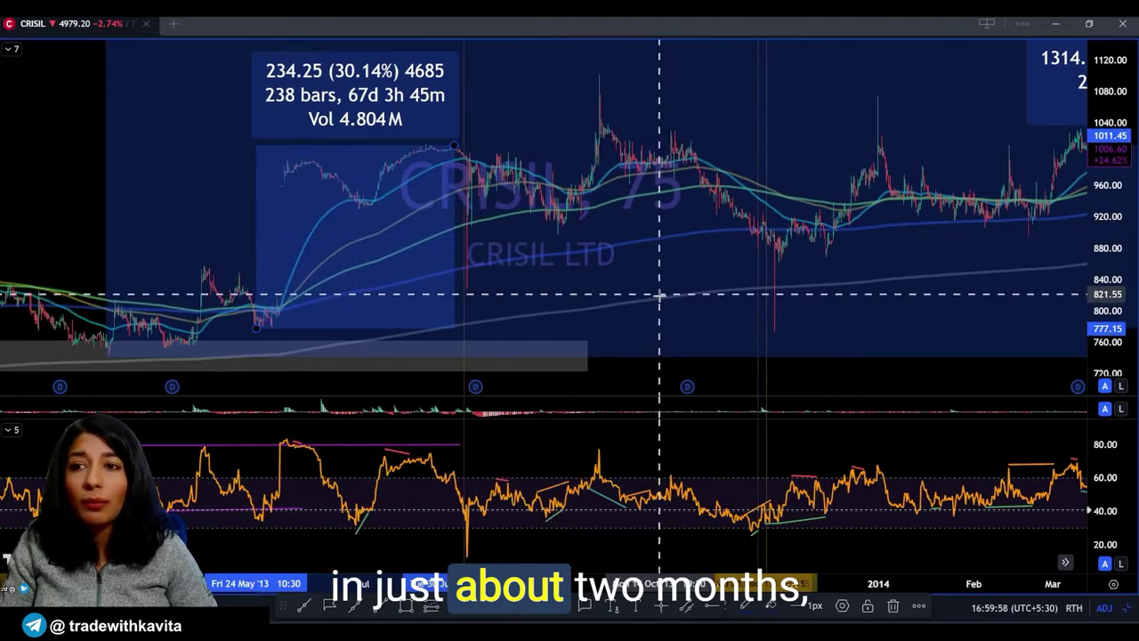
- Review the price action forward from the 2013 rallies and return the chart to the latest 75-minute candles
scroll(664, 323, down, 6)
drag(930, 338, 875, 283)
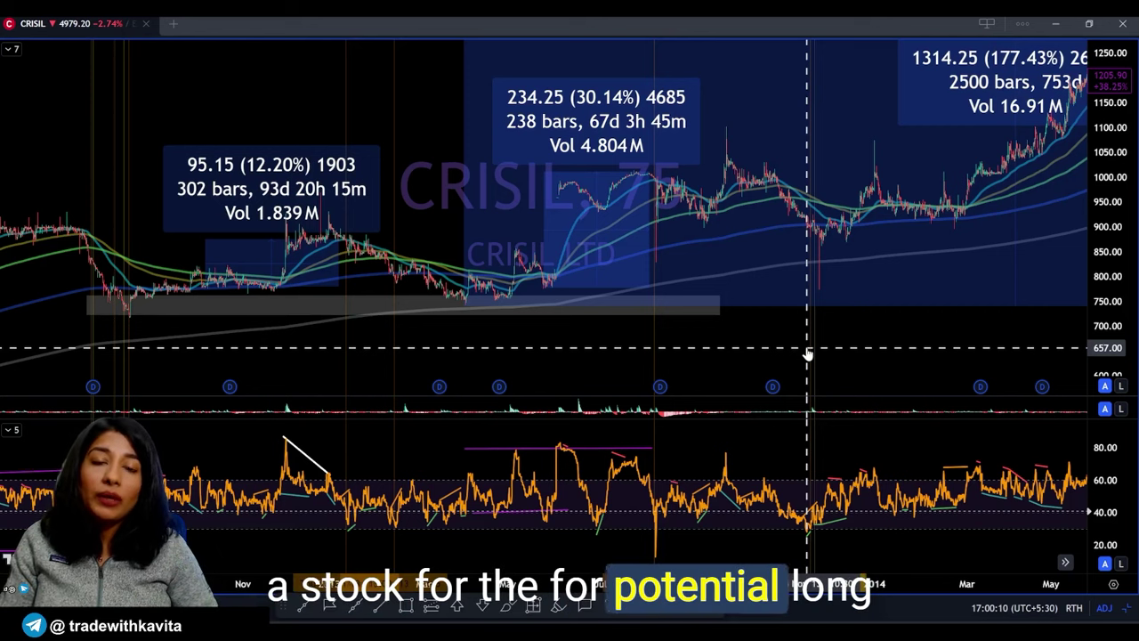
drag(865, 338, 450, 322)
drag(961, 384, 520, 343)
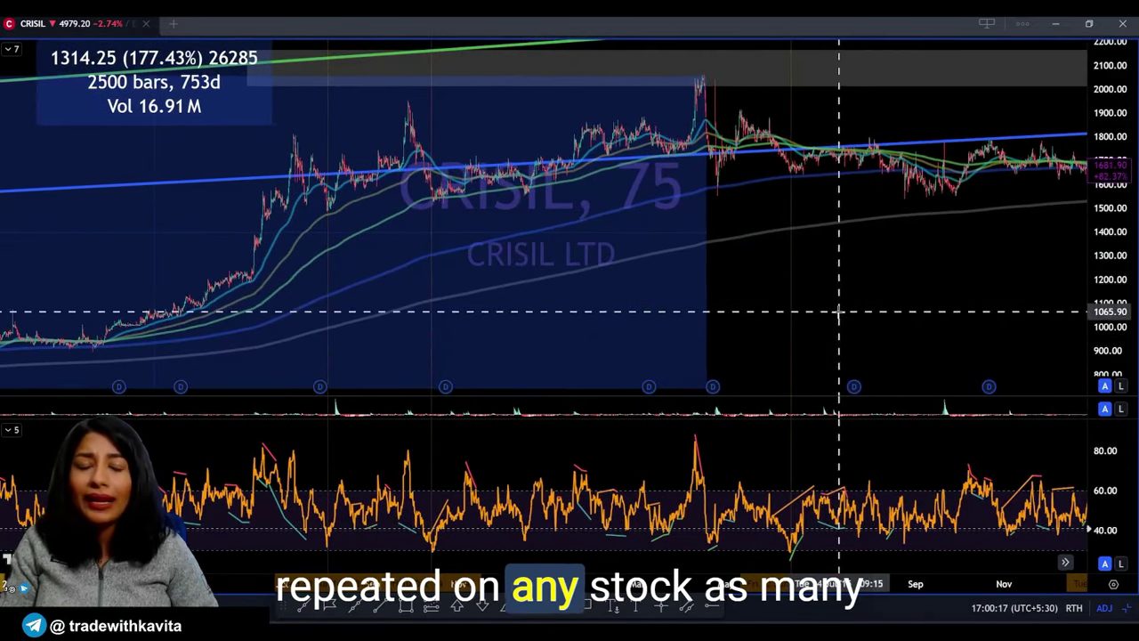
scroll(840, 309, up, 1)
scroll(833, 315, down, 2)
key(alt+r)
scroll(800, 317, down, 12)
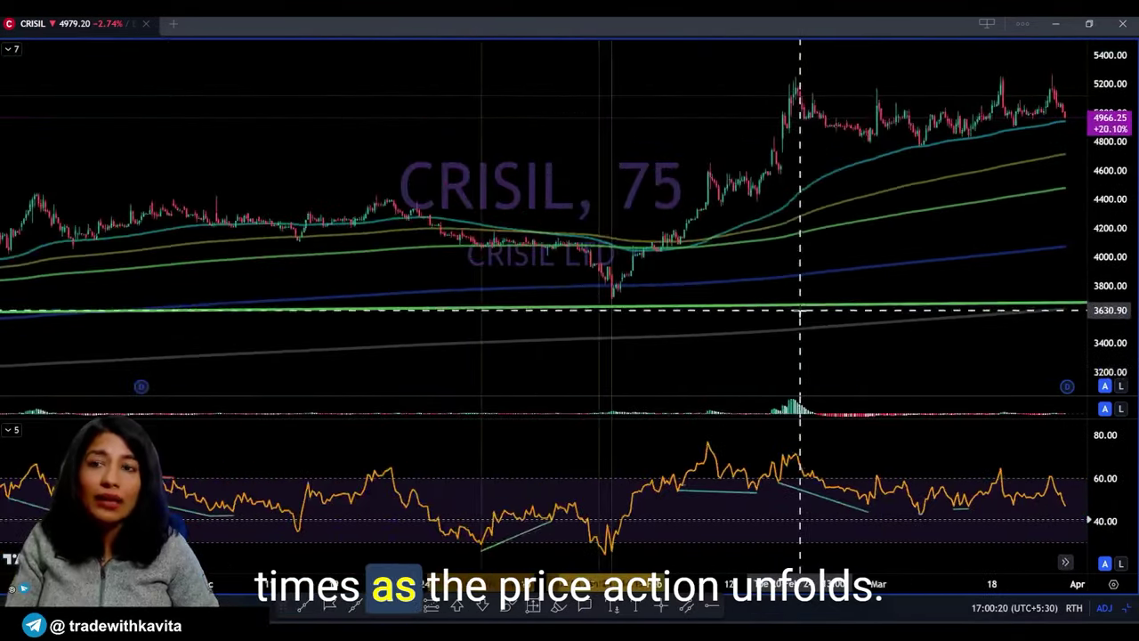
scroll(836, 310, up, 1)
scroll(837, 311, up, 3)
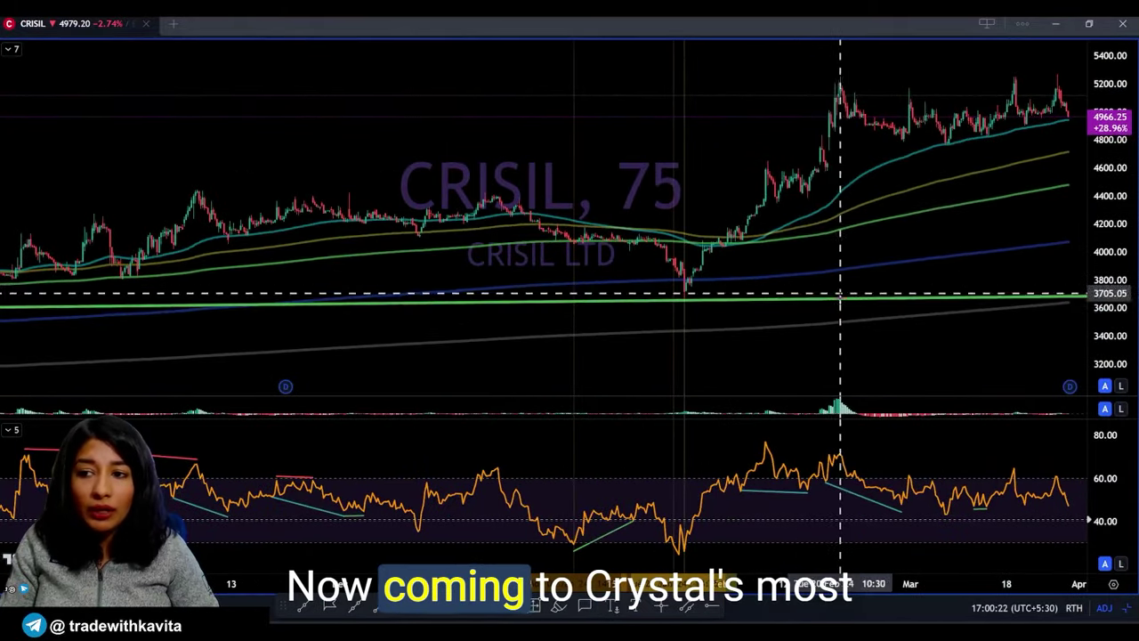
- Draw a white negative divergence line over the falling February–March 2024 RSI peaks and a horizontal resistance line at about 5230 across the price tops
scroll(776, 344, up, 2)
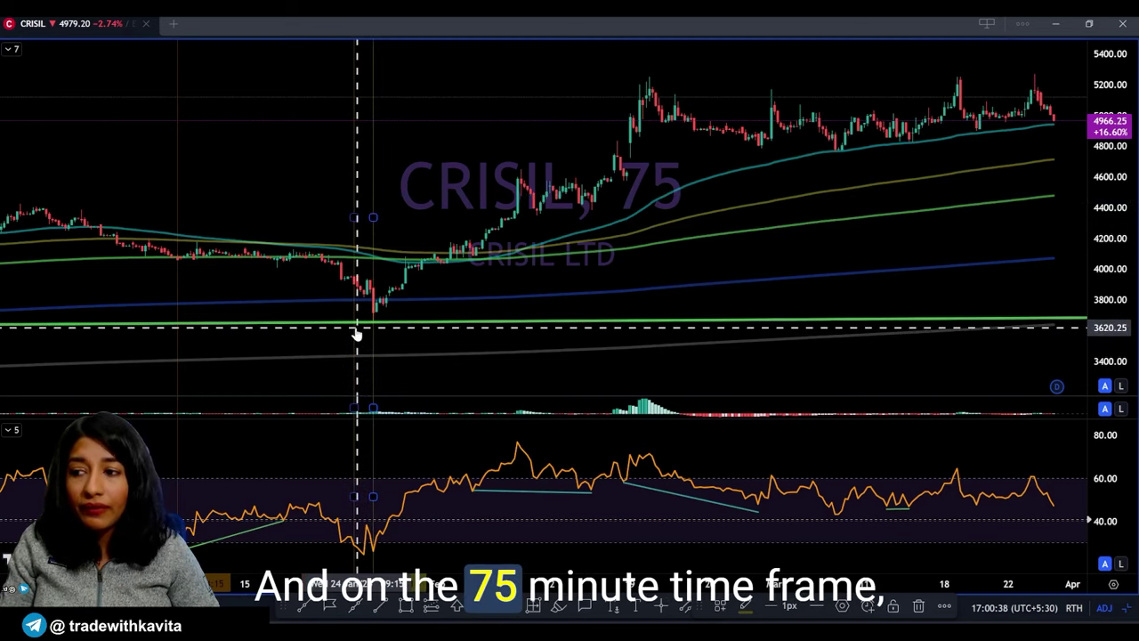
scroll(383, 509, up, 3)
scroll(424, 306, down, 5)
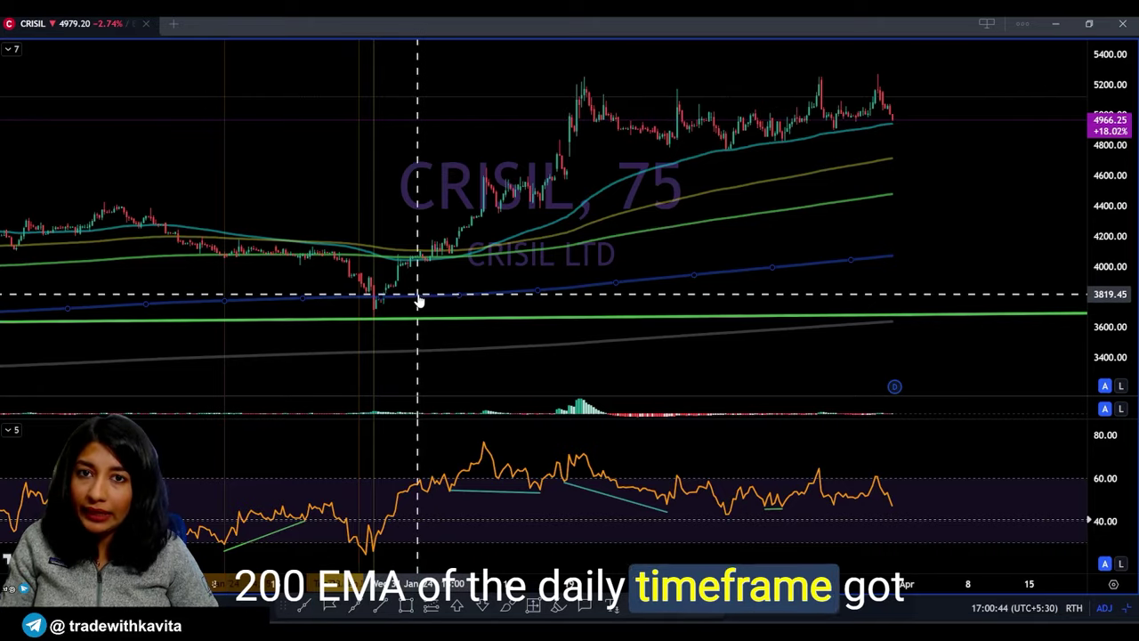
scroll(417, 301, down, 6)
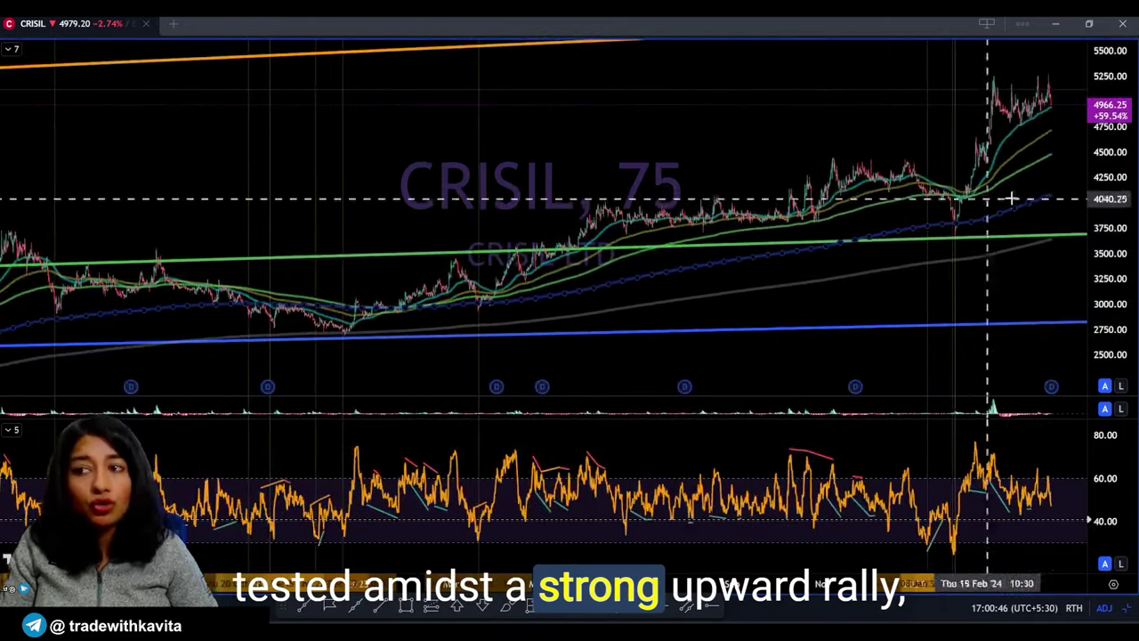
scroll(1020, 229, up, 6)
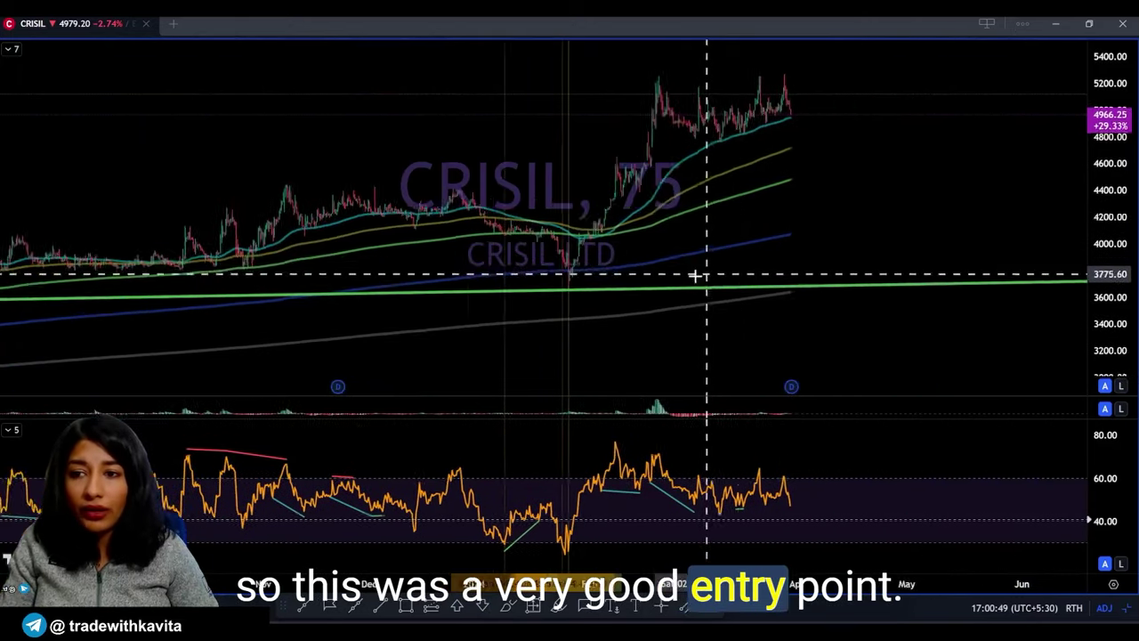
drag(608, 447, 780, 478)
click(868, 274)
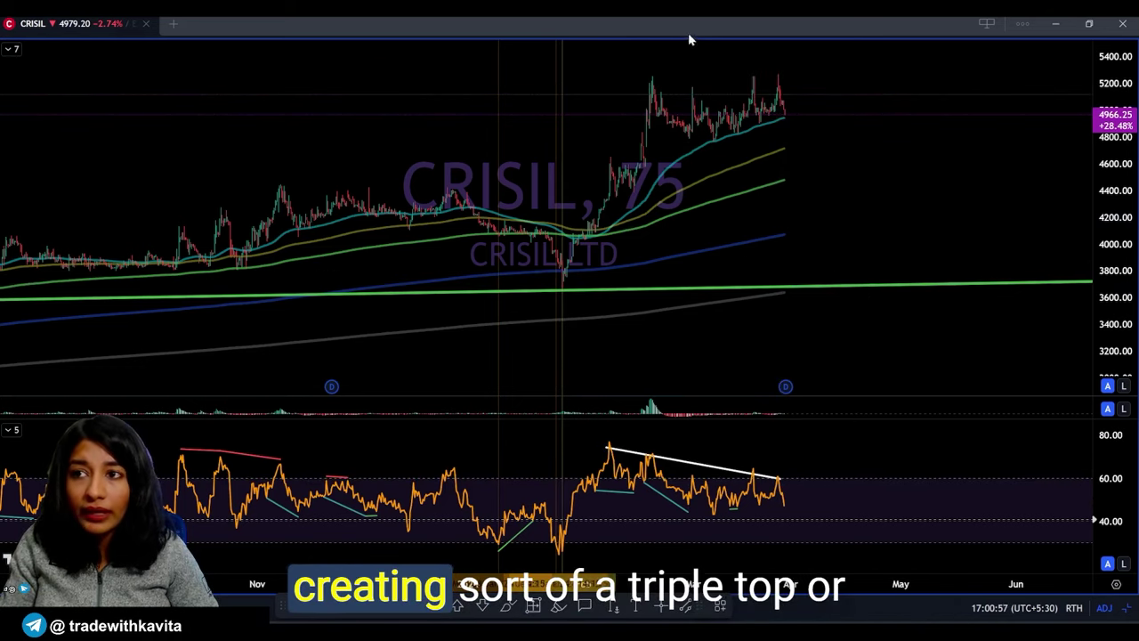
mouse_move(645, 78)
mouse_down()
mouse_move(822, 105)
mouse_move(822, 82)
mouse_up()
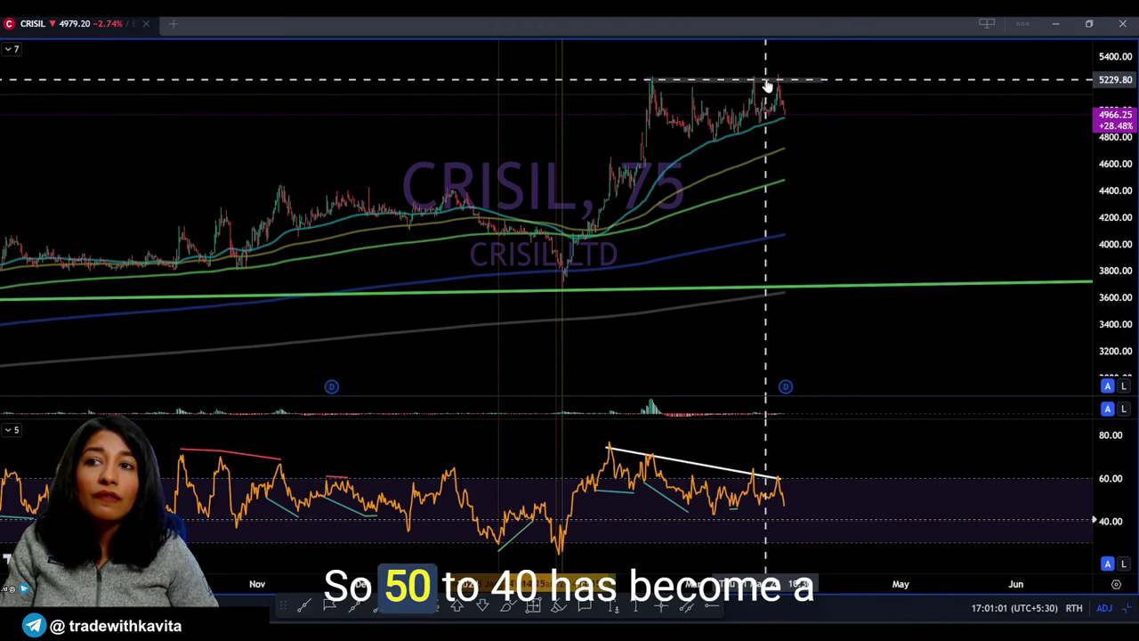
scroll(680, 262, up, 1)
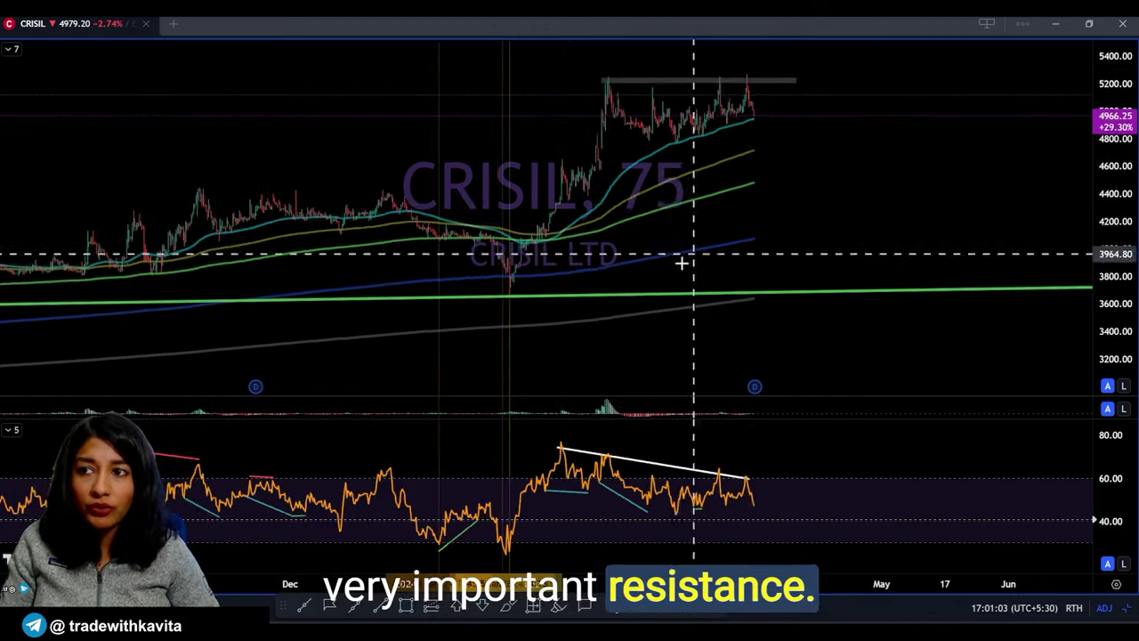
- Measure the rally from the January 2024 low at 3653.15 up to 4977.65, with the start pulled forward to early February
click(509, 265)
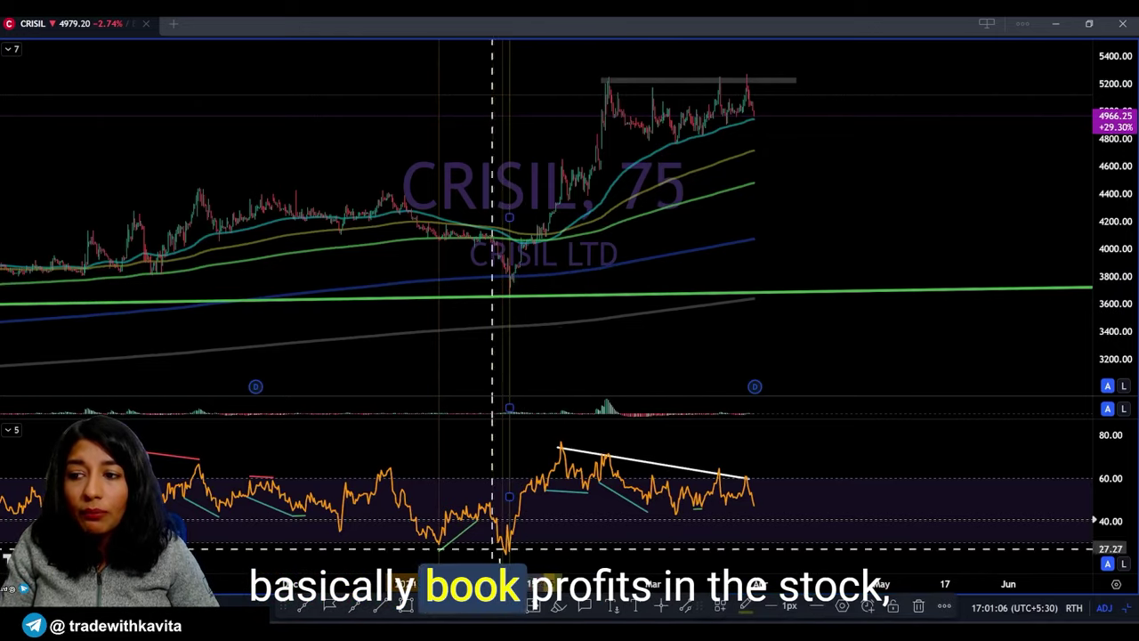
drag(509, 296, 766, 114)
click(766, 114)
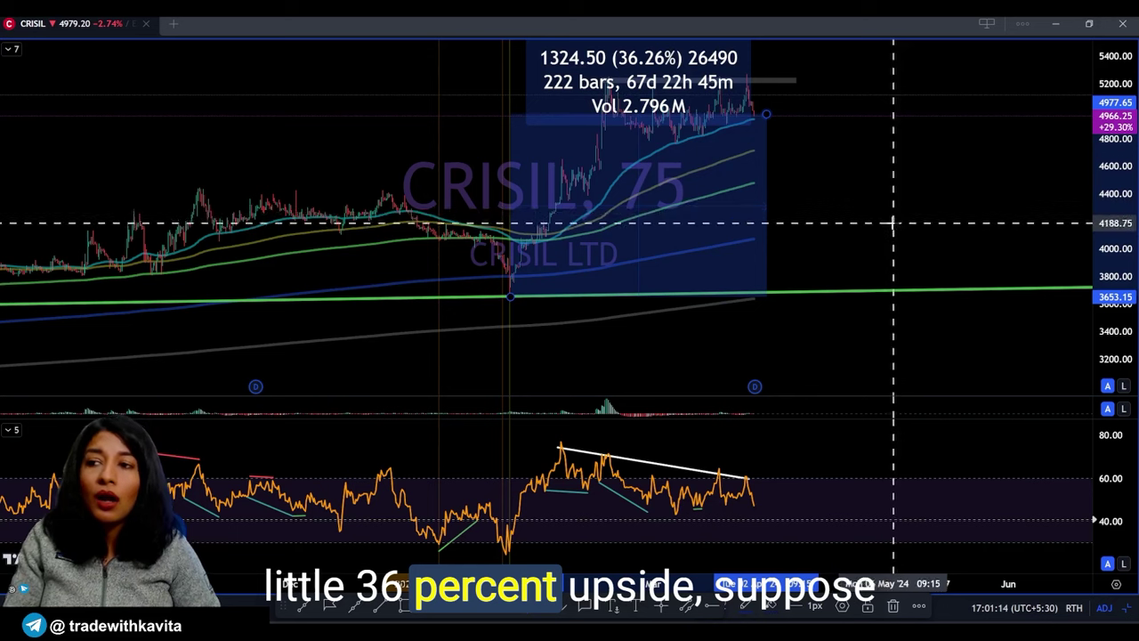
drag(512, 298, 556, 216)
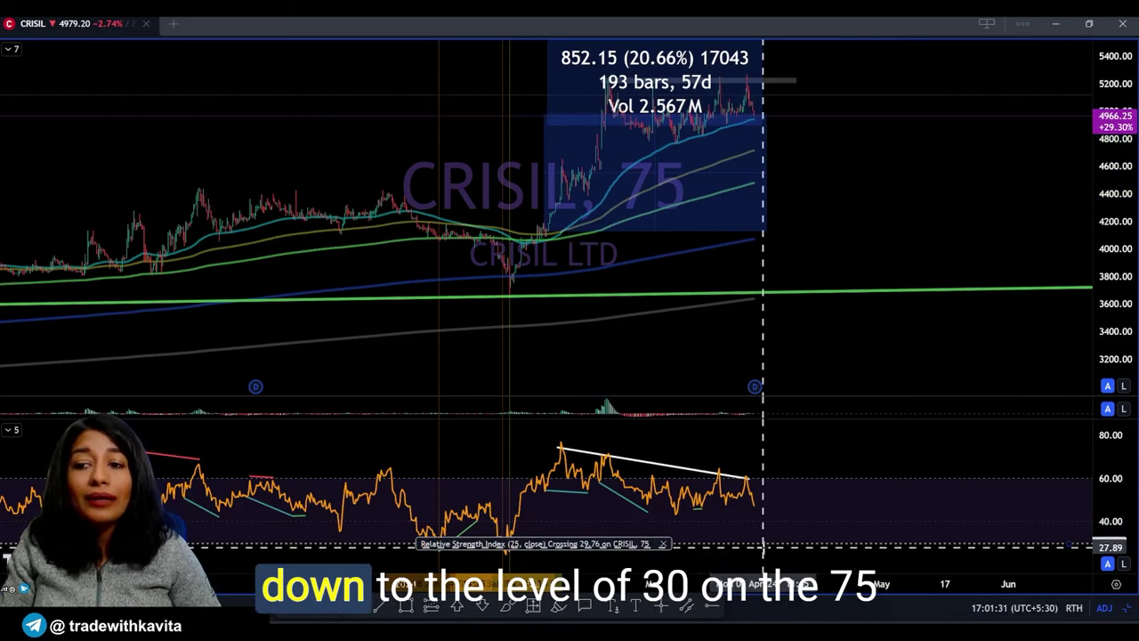
- Examine CRISIL's recent price action and RSI alert level on the 15-minute timeframe, and return to the 75-minute chart
scroll(1068, 285, down, 3)
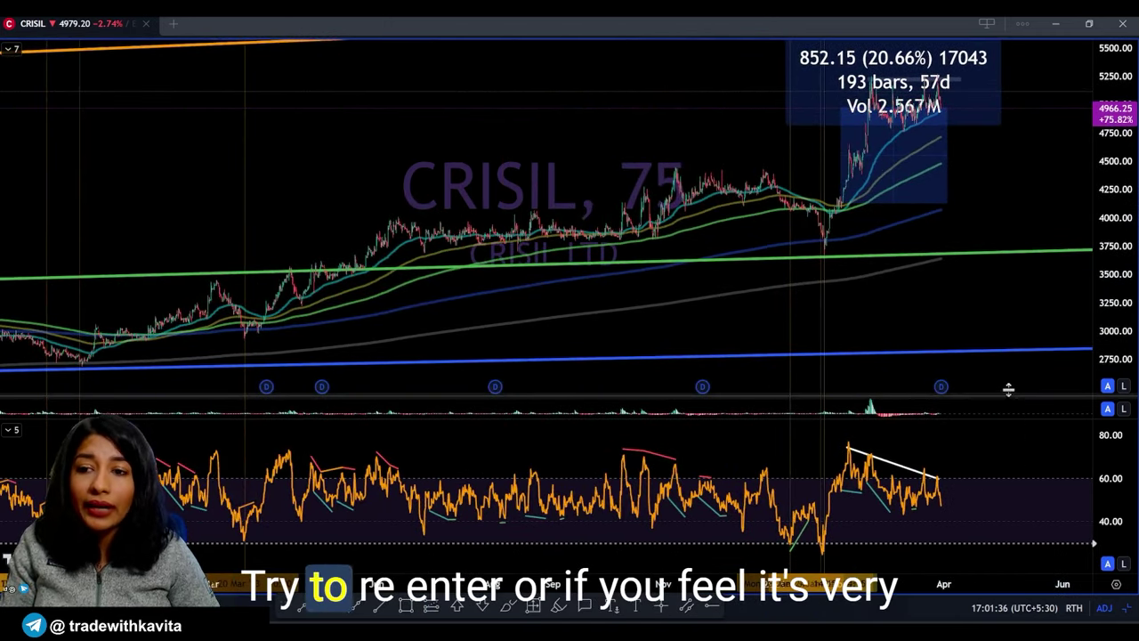
key(Tab)
scroll(1028, 369, up, 5)
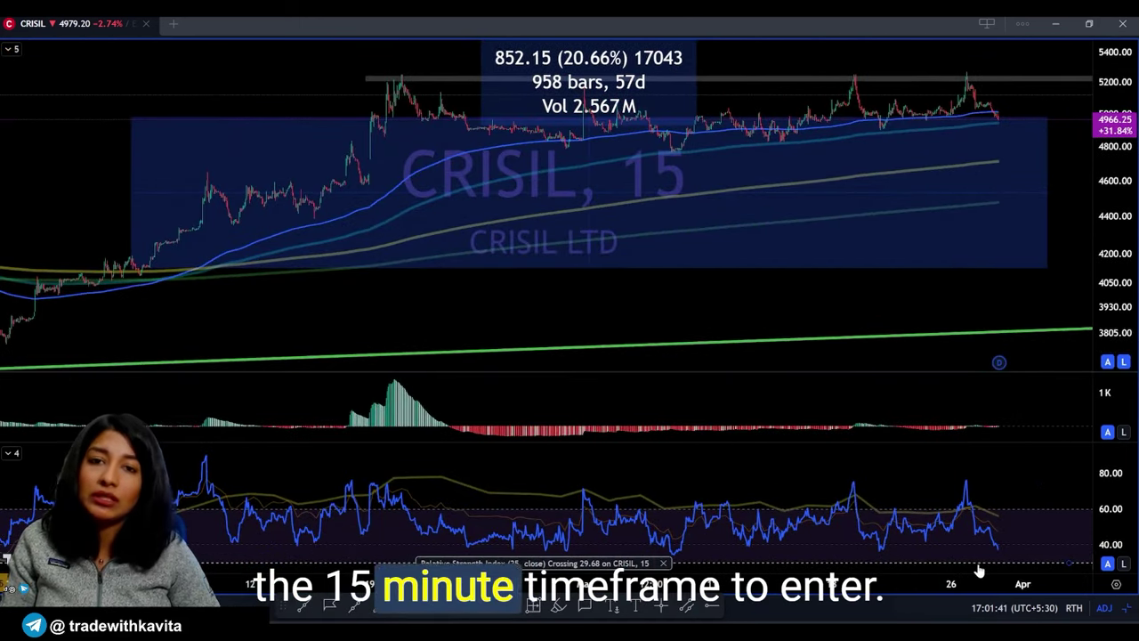
scroll(943, 331, down, 4)
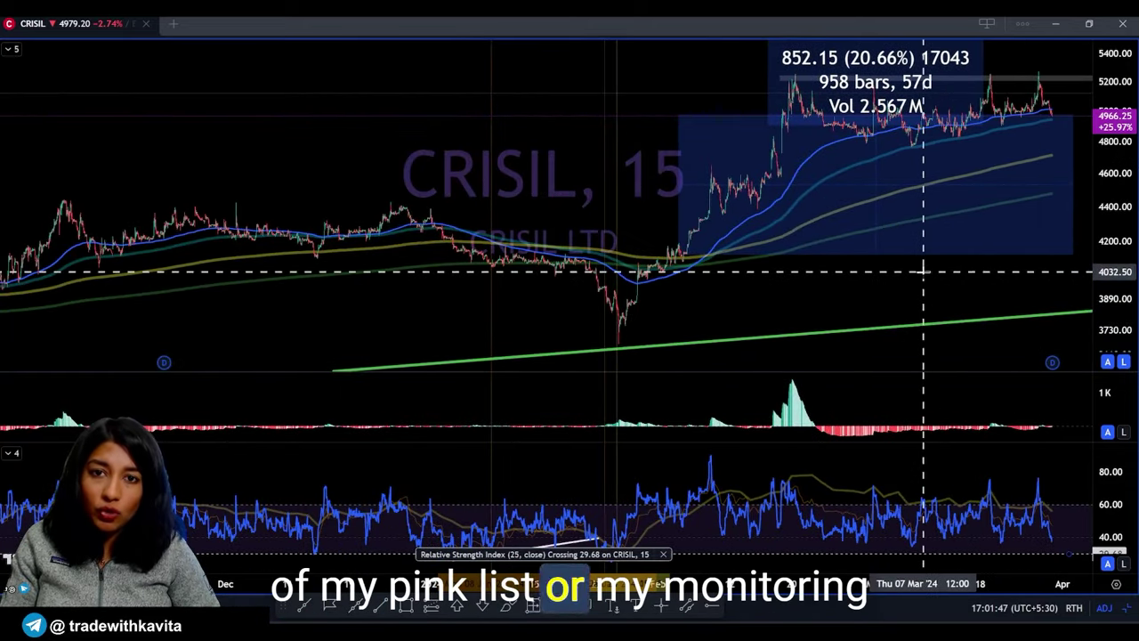
key(Tab)
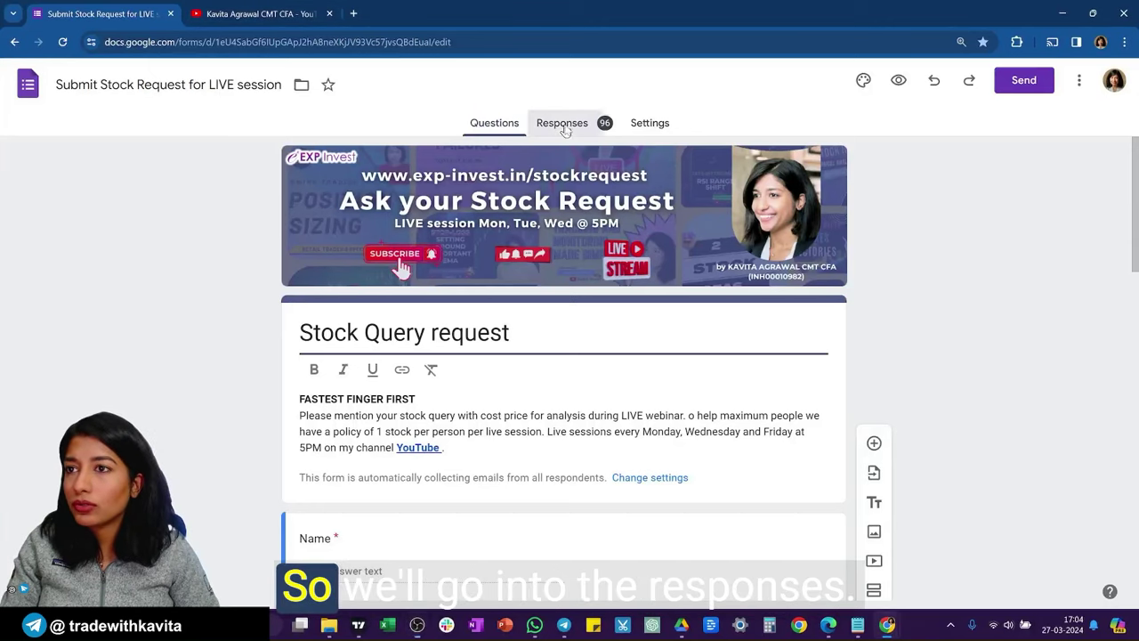
- In the stock request form in the browser, open the collected responses in the linked spreadsheet
click(561, 122)
click(746, 174)
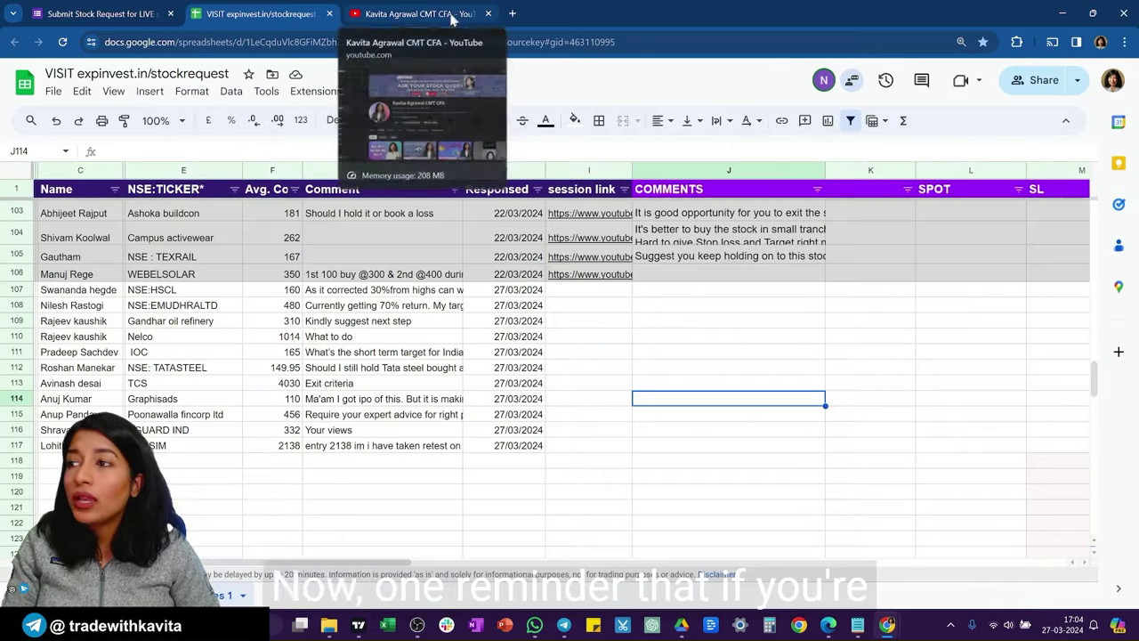
- Switch to the YouTube channel page and look through its videos, playlists and home page
click(451, 20)
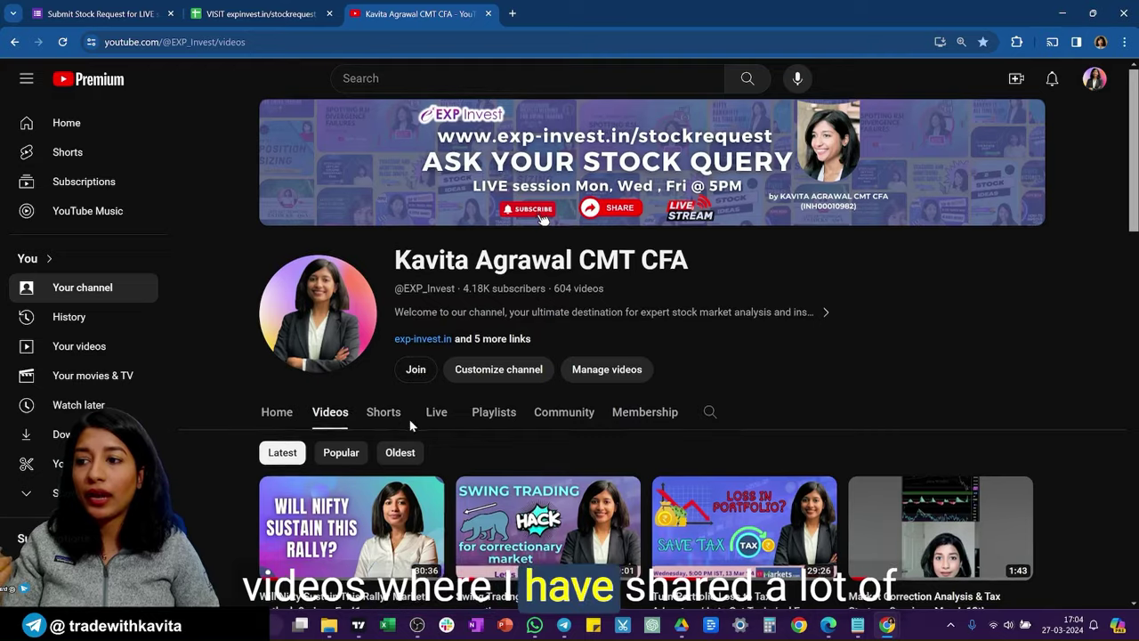
scroll(411, 426, down, 3)
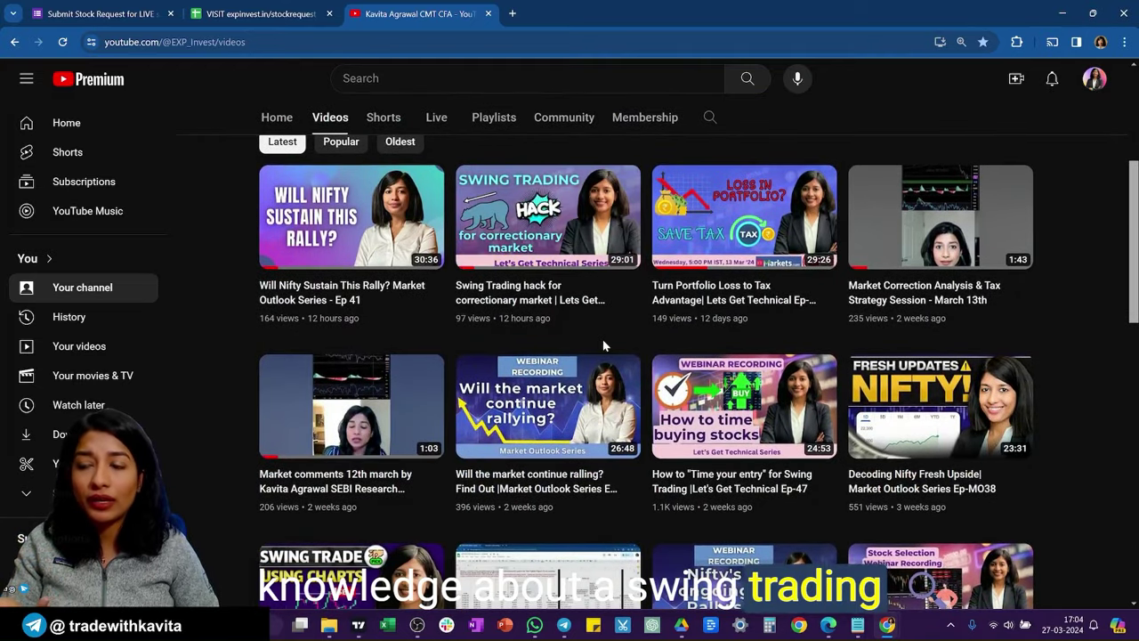
mouse_move(746, 306)
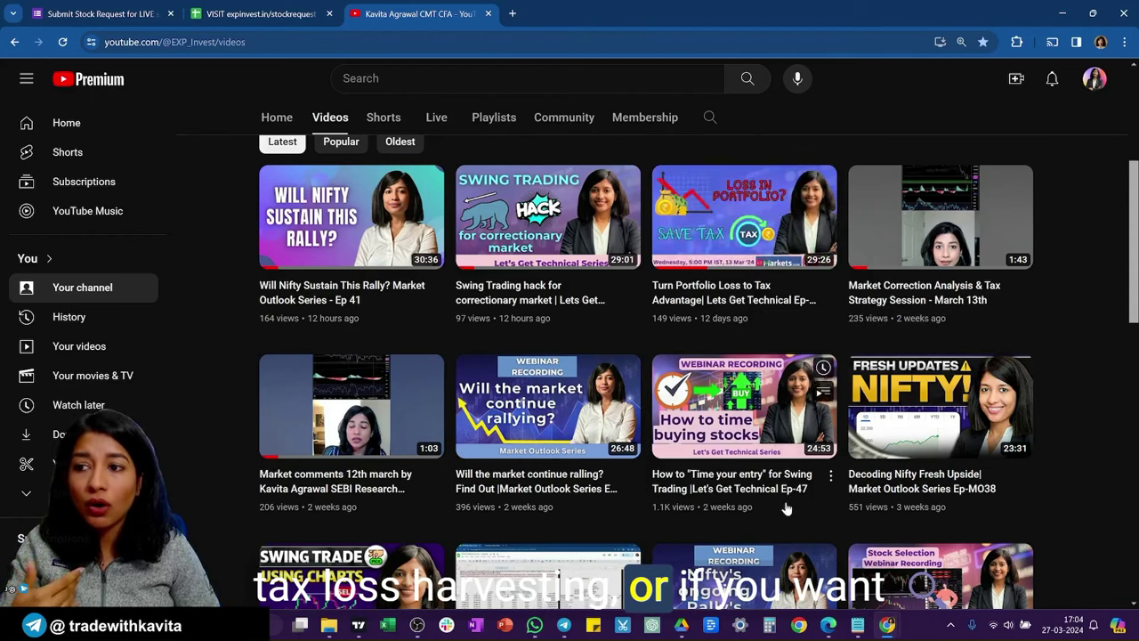
click(495, 115)
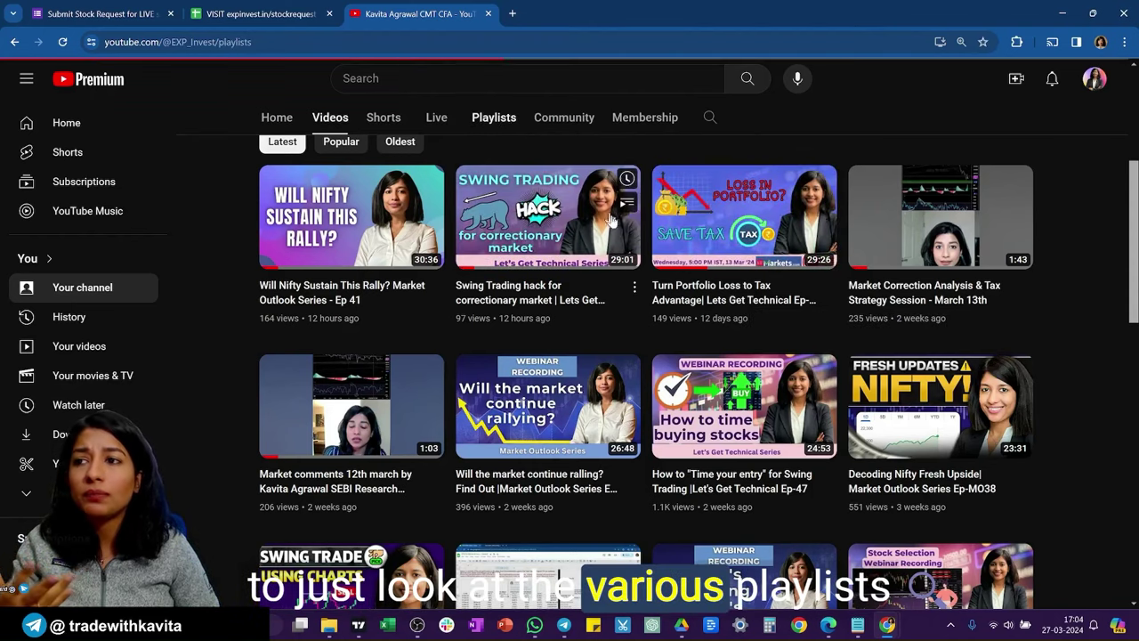
scroll(649, 322, down, 4)
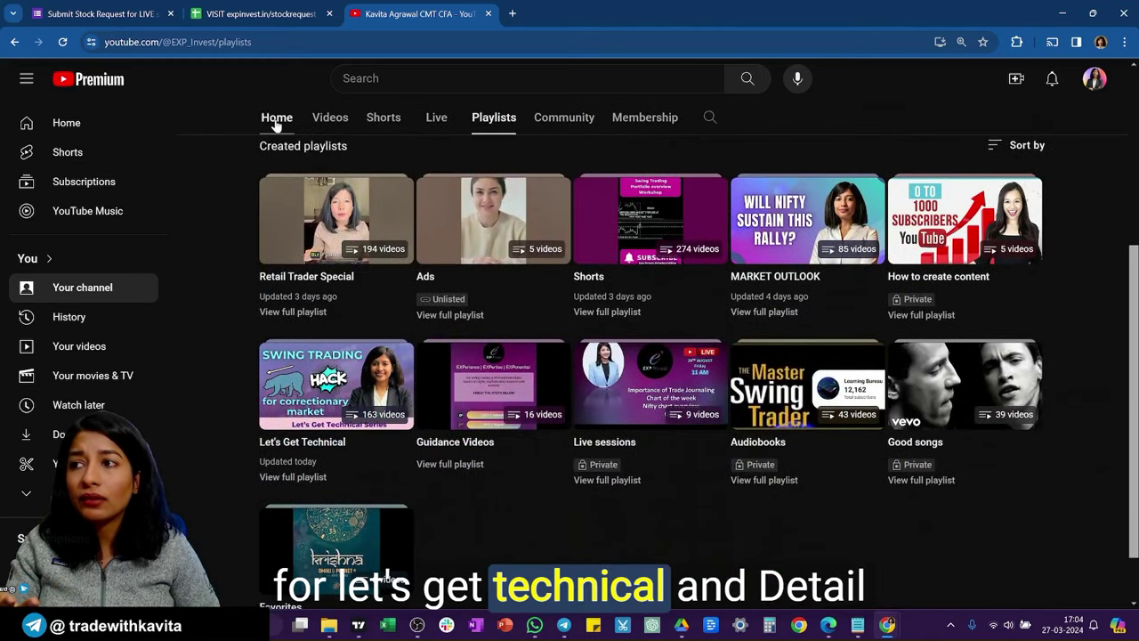
click(275, 119)
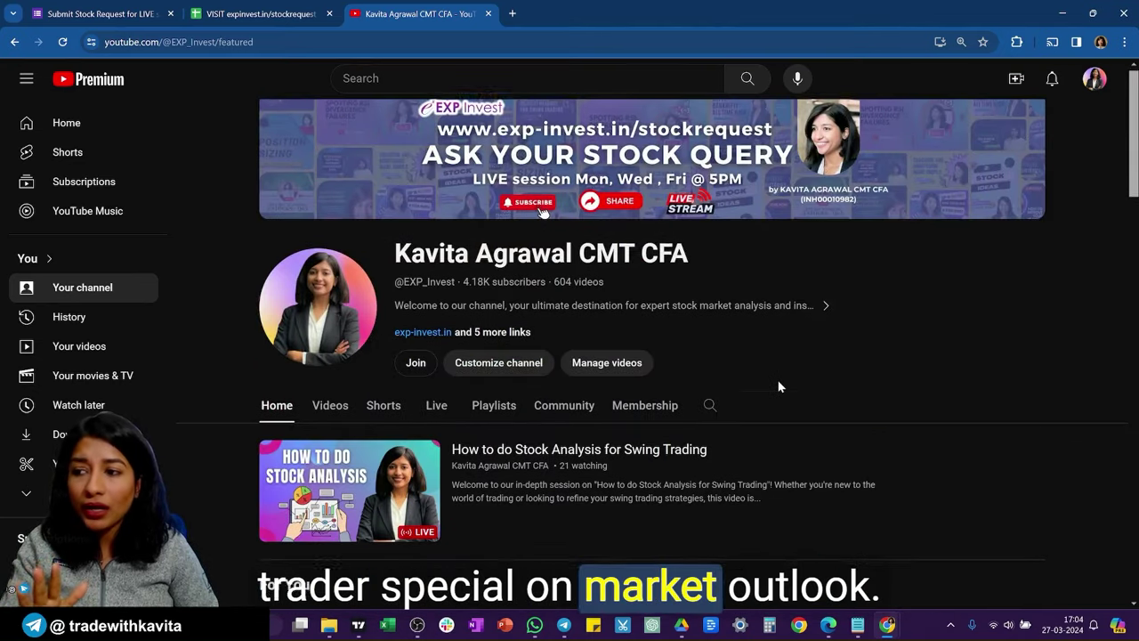
scroll(779, 386, down, 2)
drag(454, 108, 769, 125)
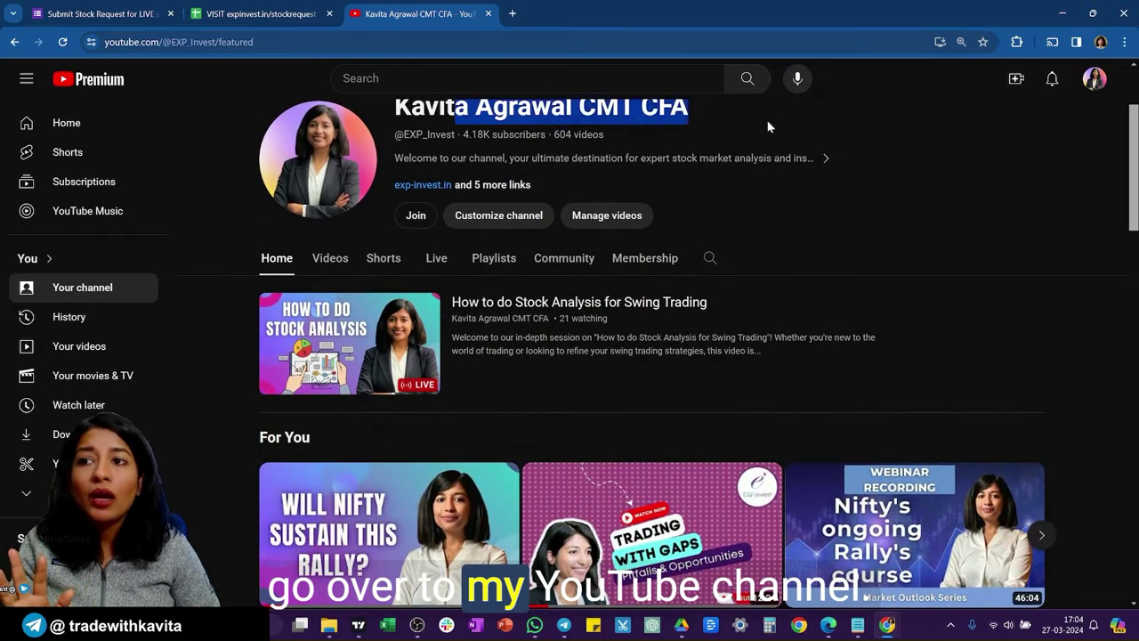
scroll(756, 151, up, 2)
click(727, 262)
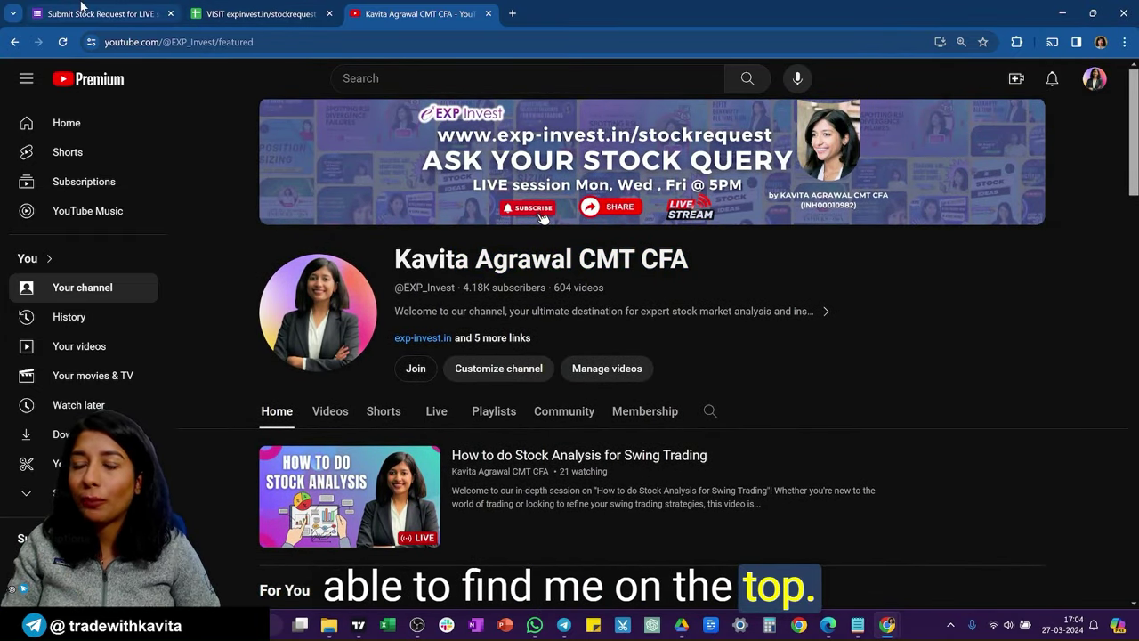
- Find the first unanswered ticker in the response spreadsheet and load the HSCL chart in TradingView
click(258, 14)
click(150, 290)
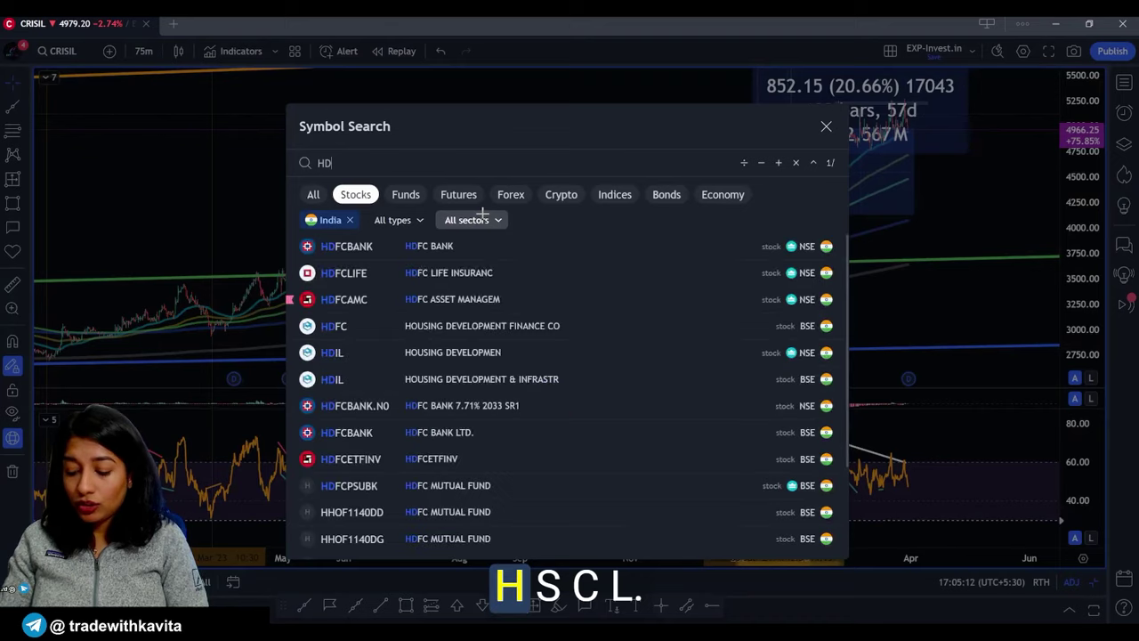
text(CL)
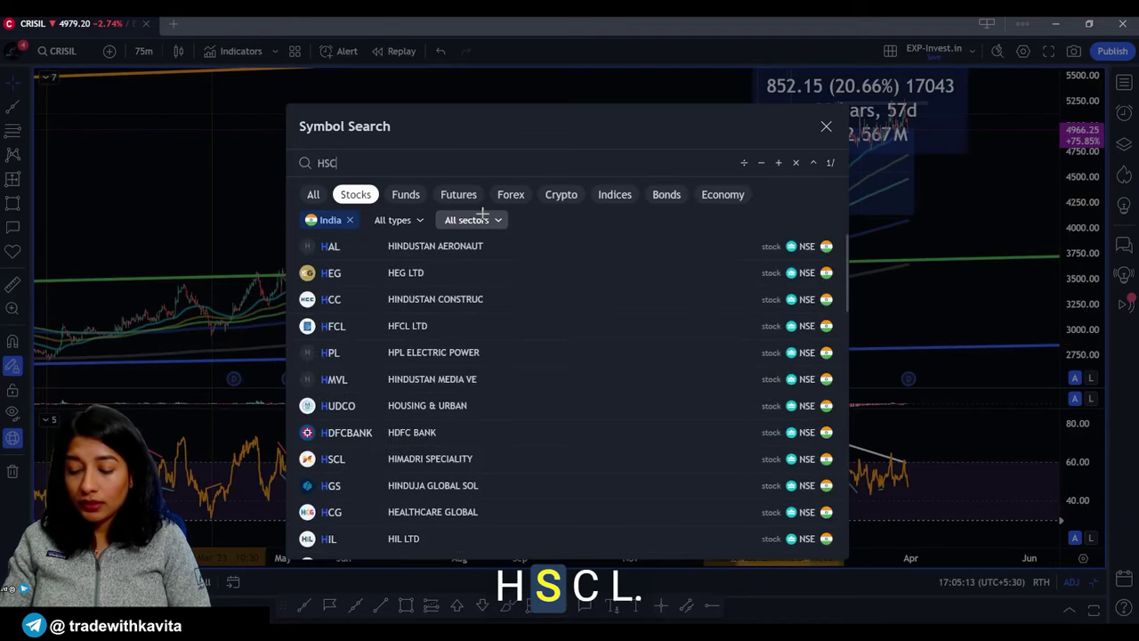
key(Return)
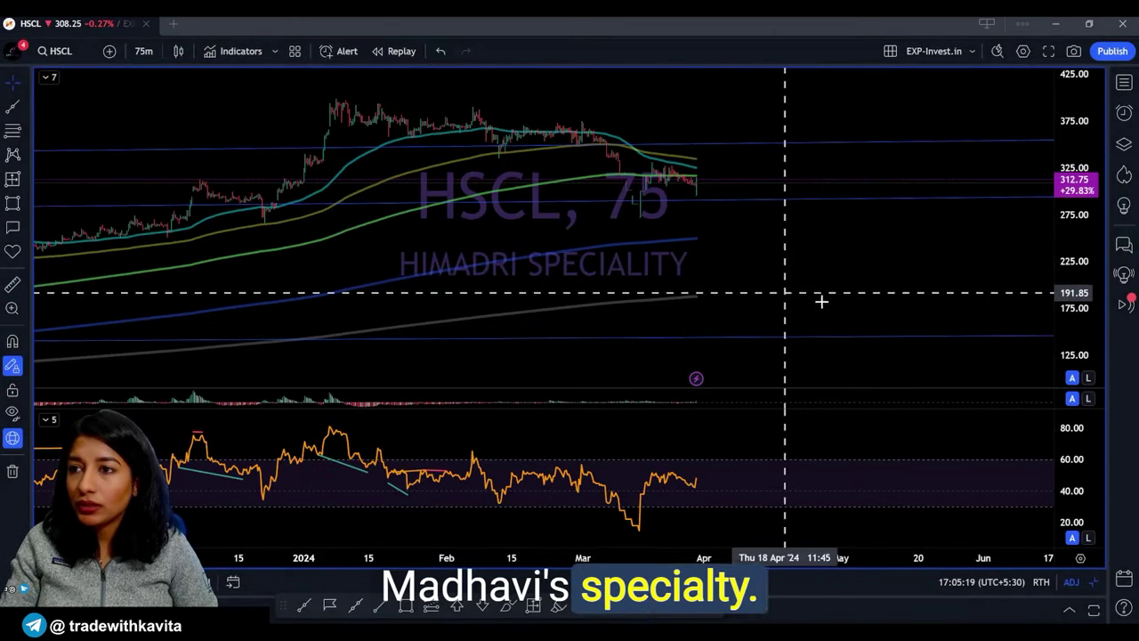
- Show HSCL on the daily timeframe and examine its long-term trend, moving averages and RSI up to March 2024
key(Tab)
scroll(834, 304, up, 5)
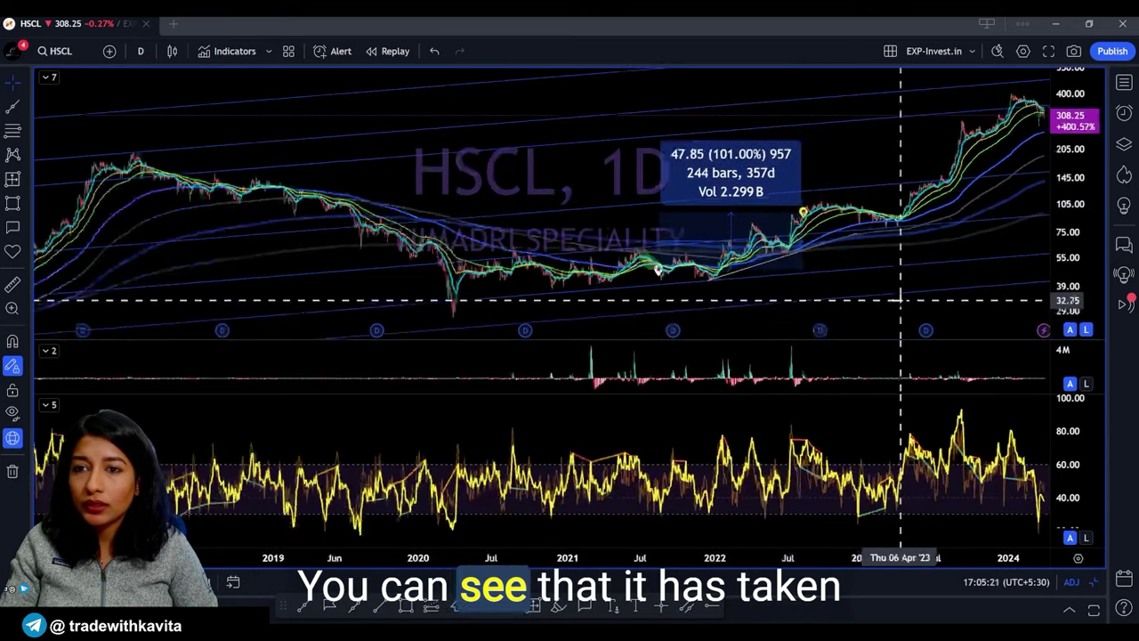
scroll(921, 228, down, 2)
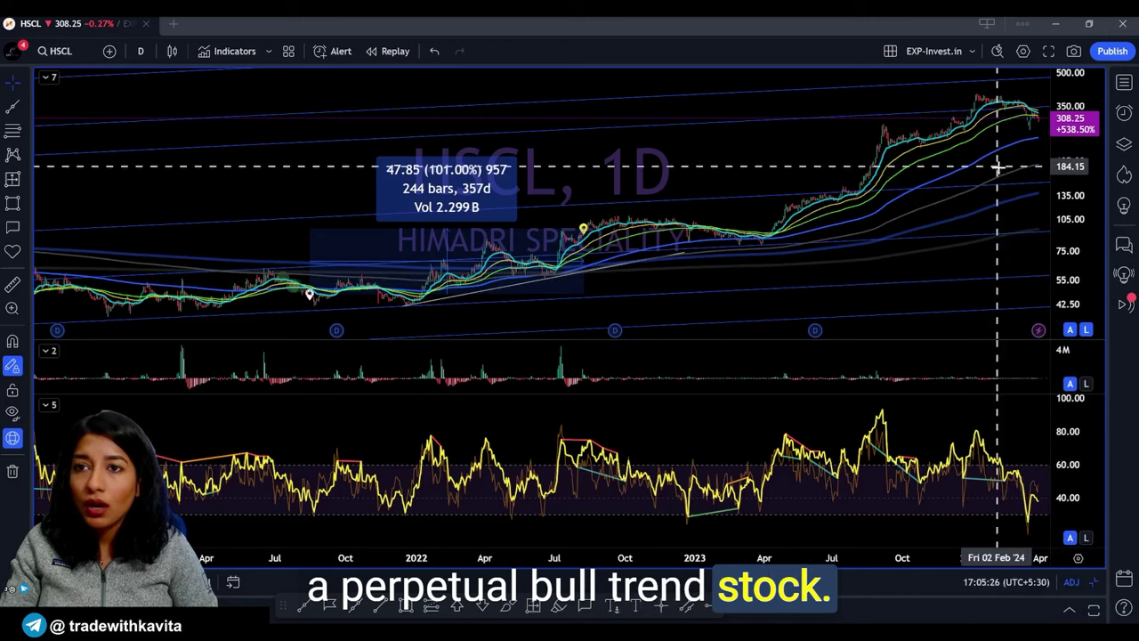
scroll(995, 173, up, 3)
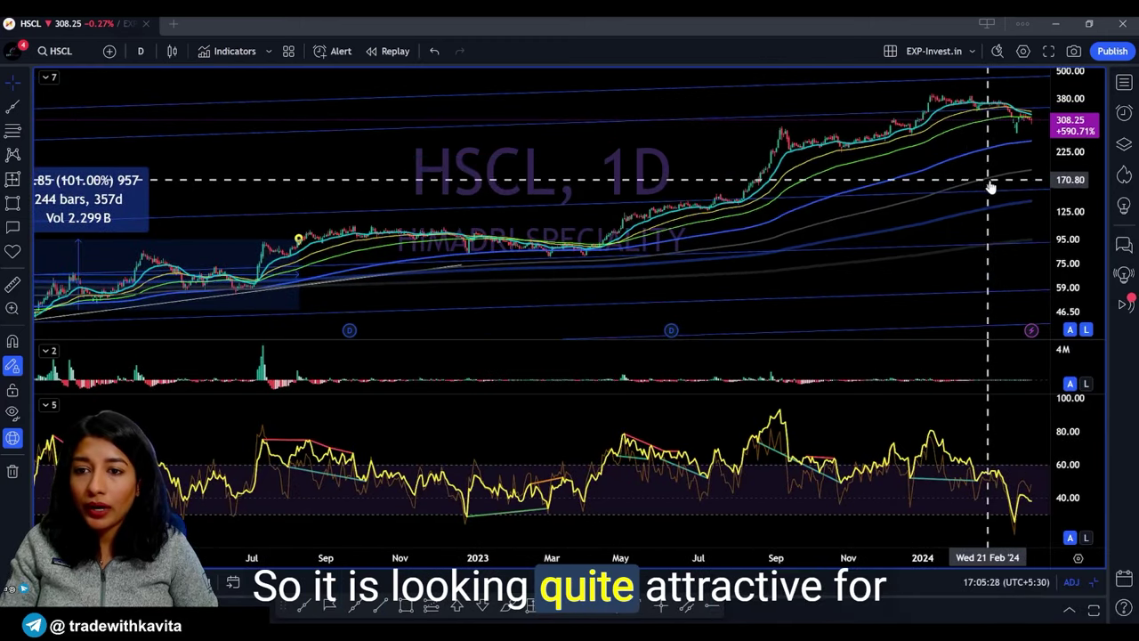
drag(988, 181, 699, 216)
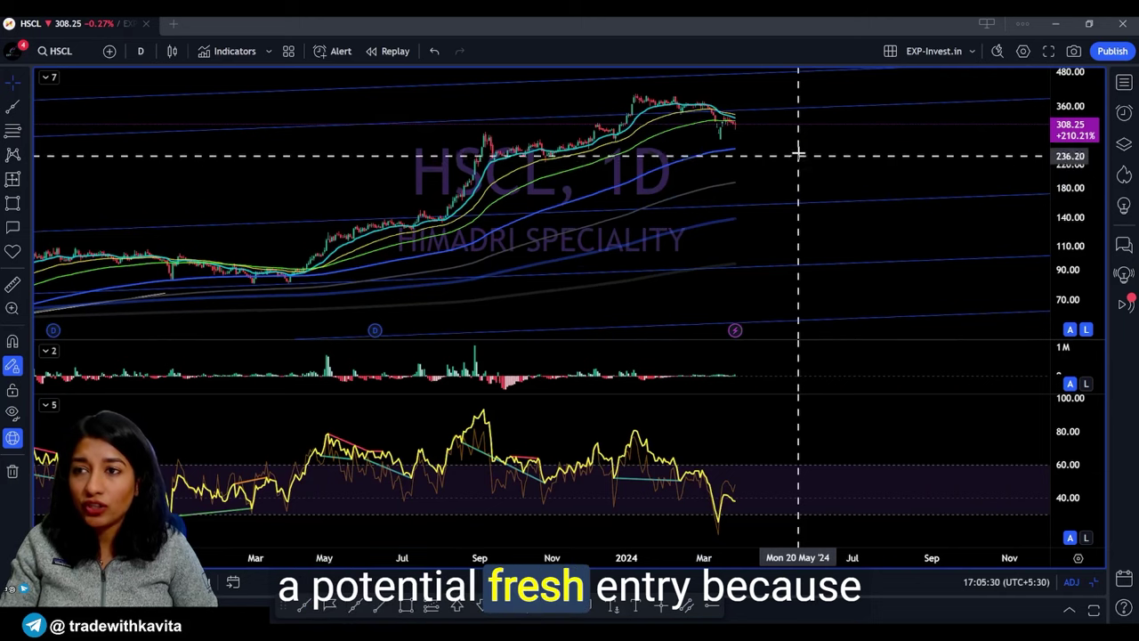
- Switch HSCL to the weekly timeframe and review its price channel and RSI from 2021 to 2024
text(1w)
key(Return)
scroll(841, 203, down, 5)
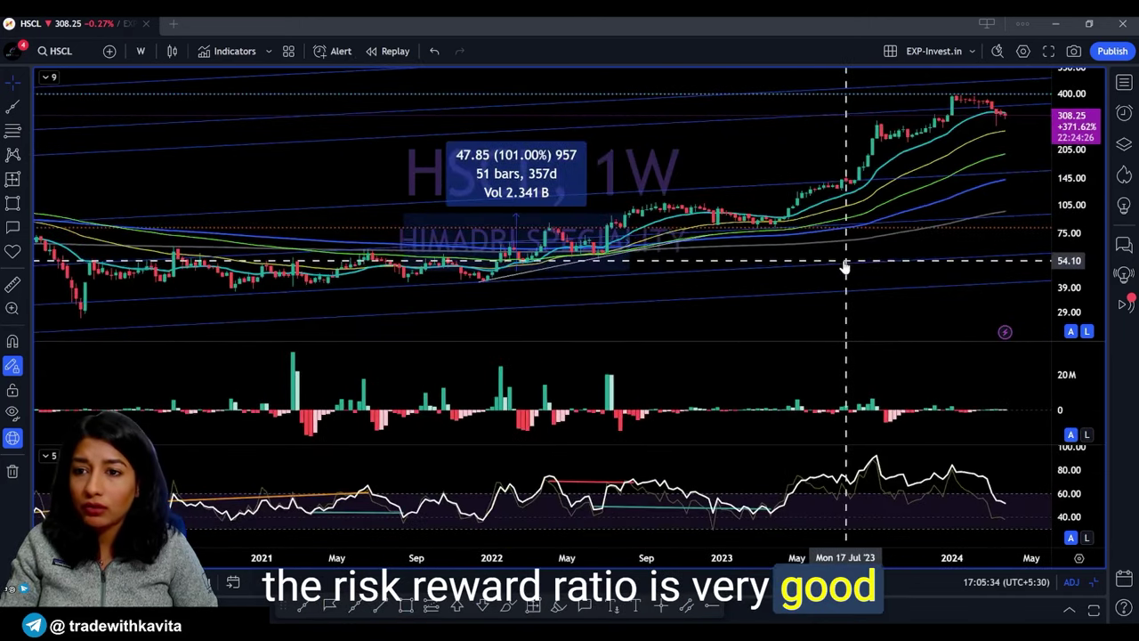
scroll(925, 346, up, 4)
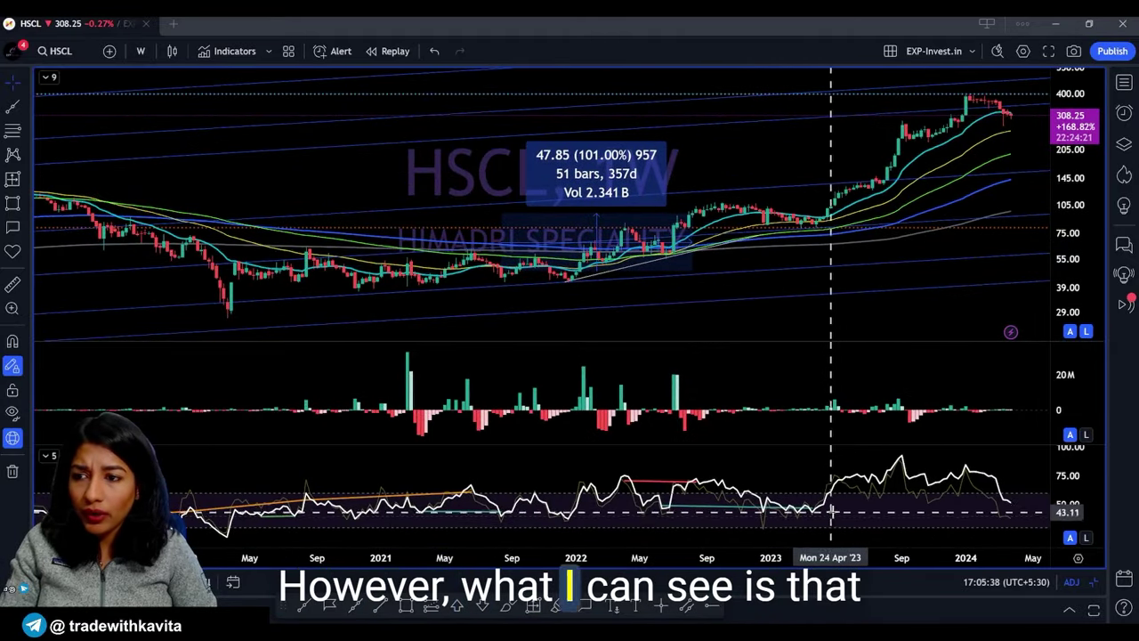
- Create a one-time alert on weekly HSCL for RSI (14, close) crossing 40
key(alt+a)
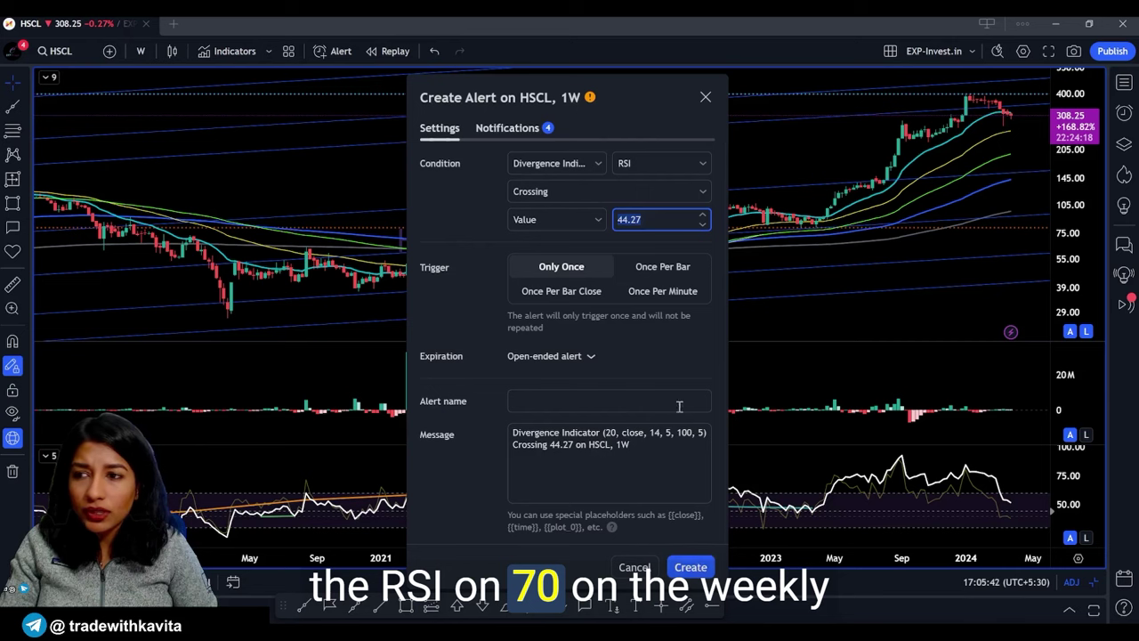
click(574, 168)
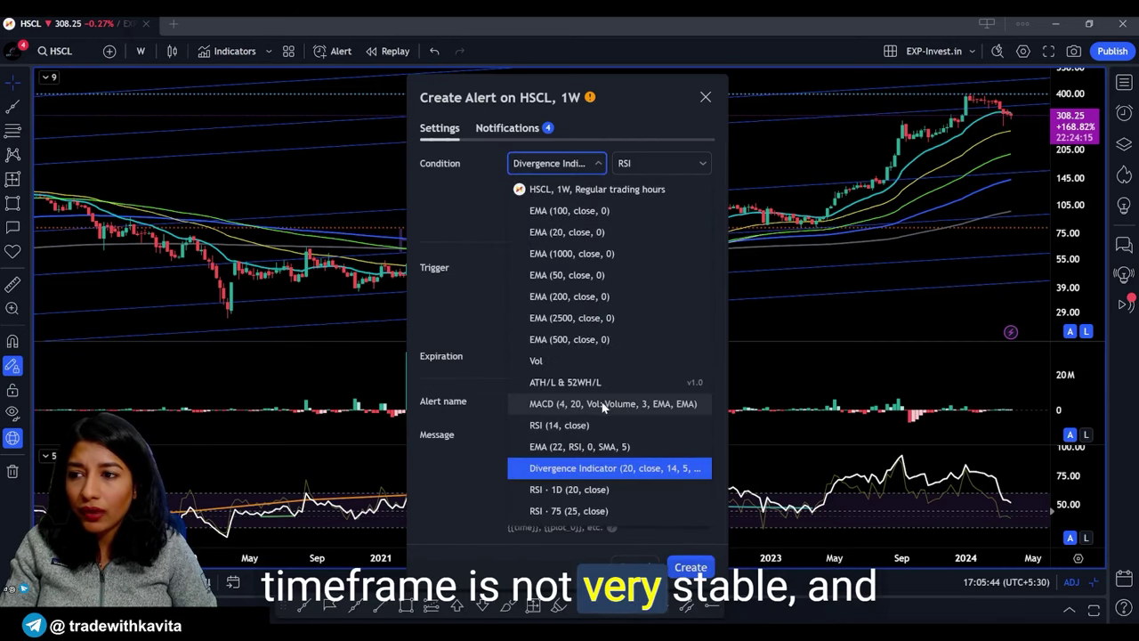
click(588, 424)
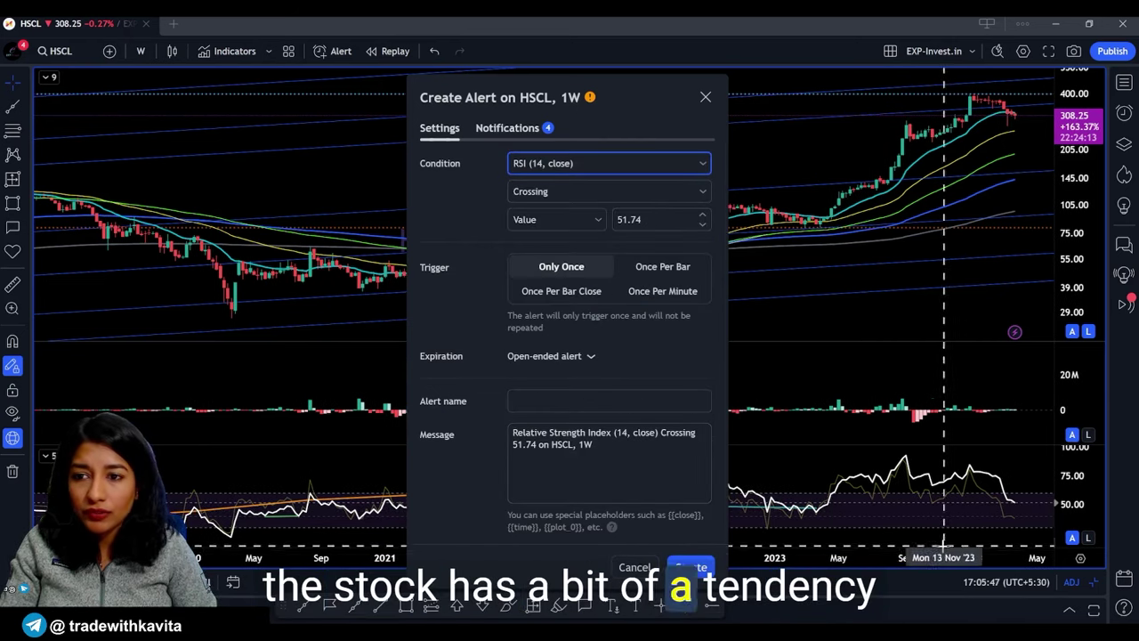
double_click(637, 219)
text(40)
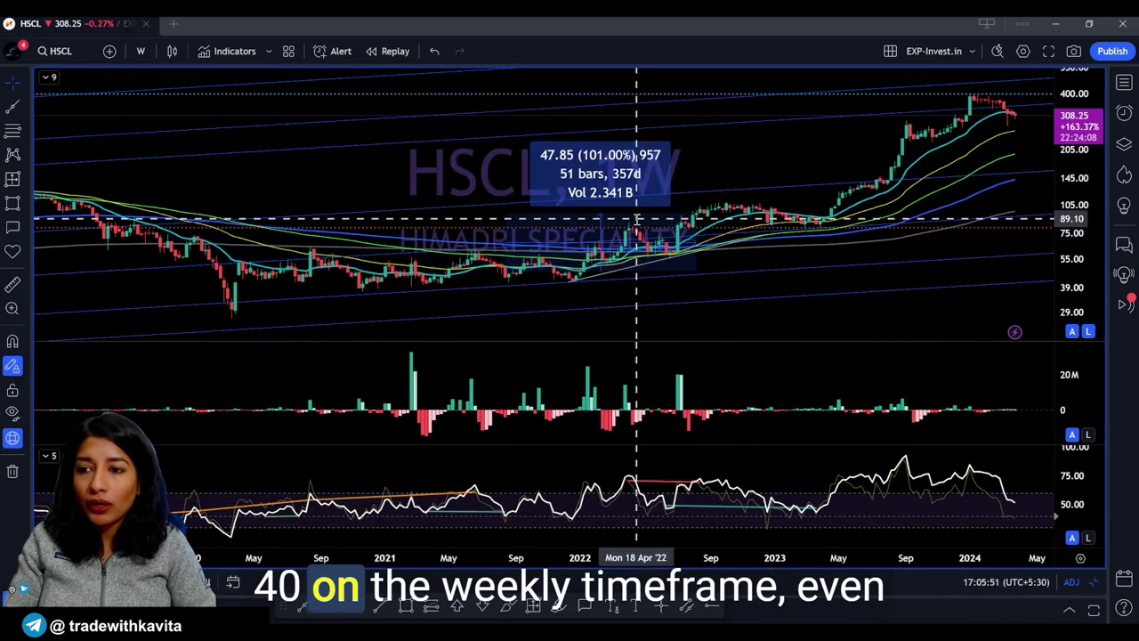
- Switch HSCL from weekly to daily and measure the correction from the September 2022 high into spring 2023
scroll(676, 227, down, 5)
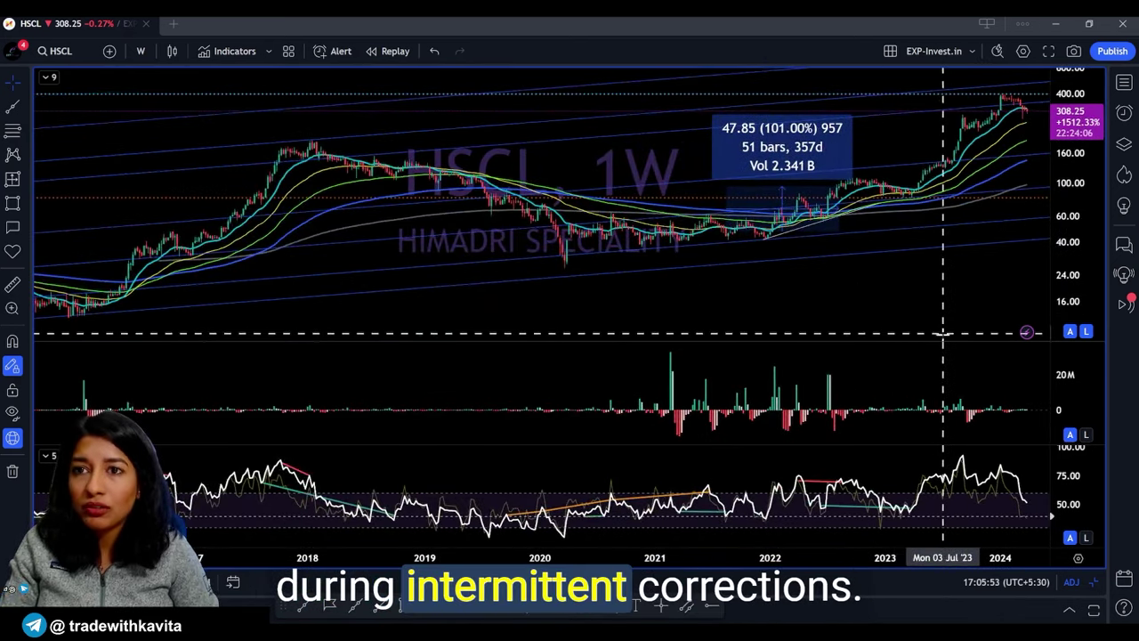
scroll(943, 333, up, 5)
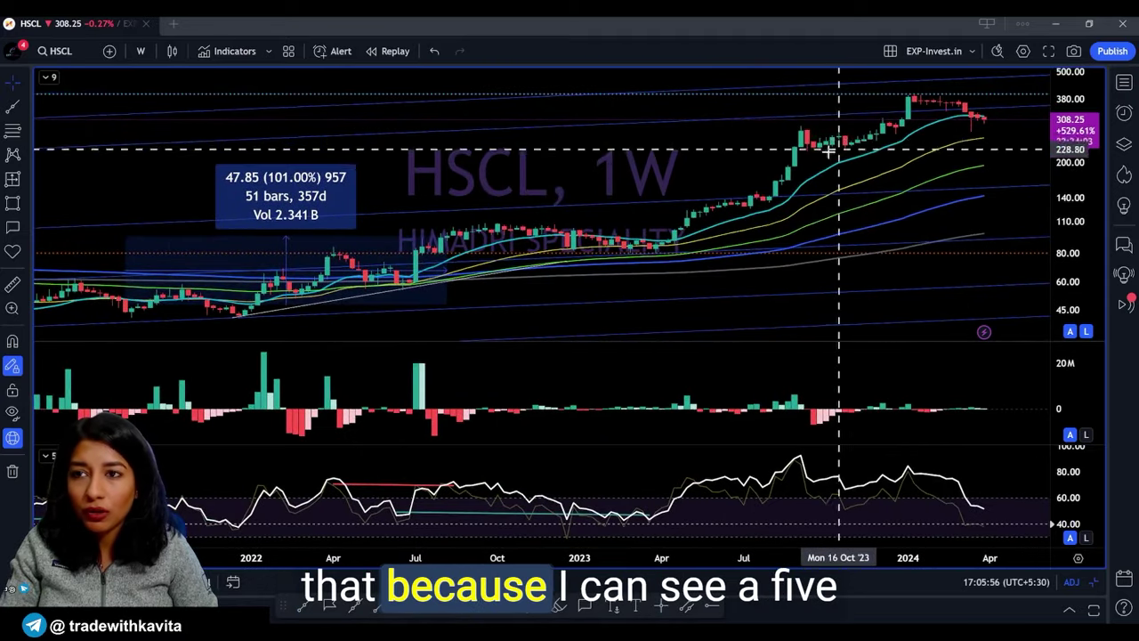
key(Tab)
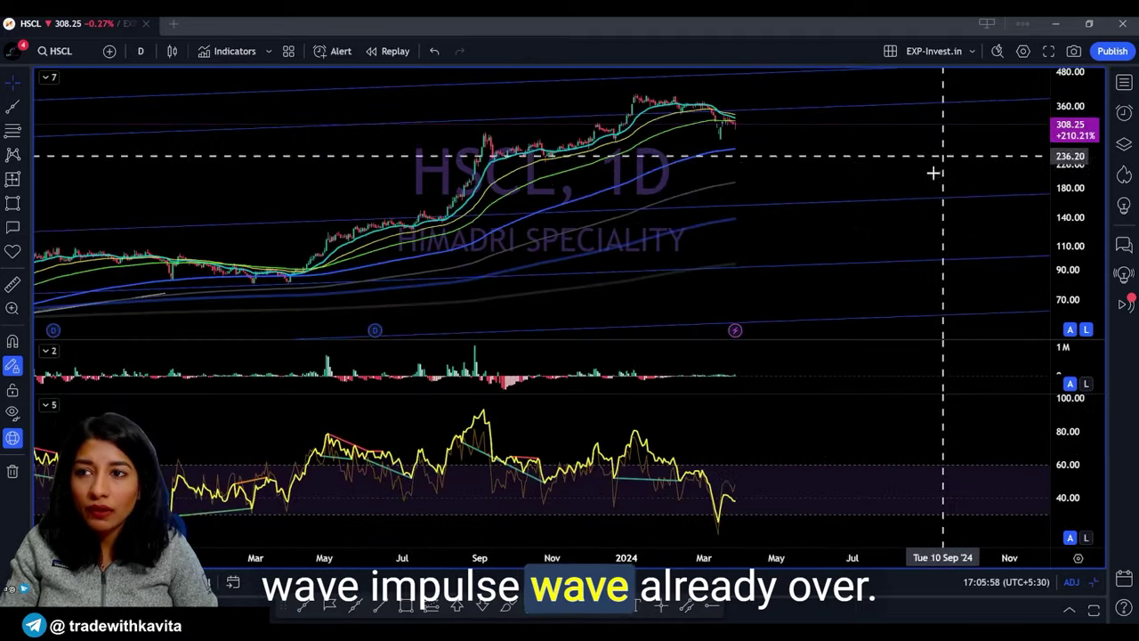
scroll(939, 166, down, 5)
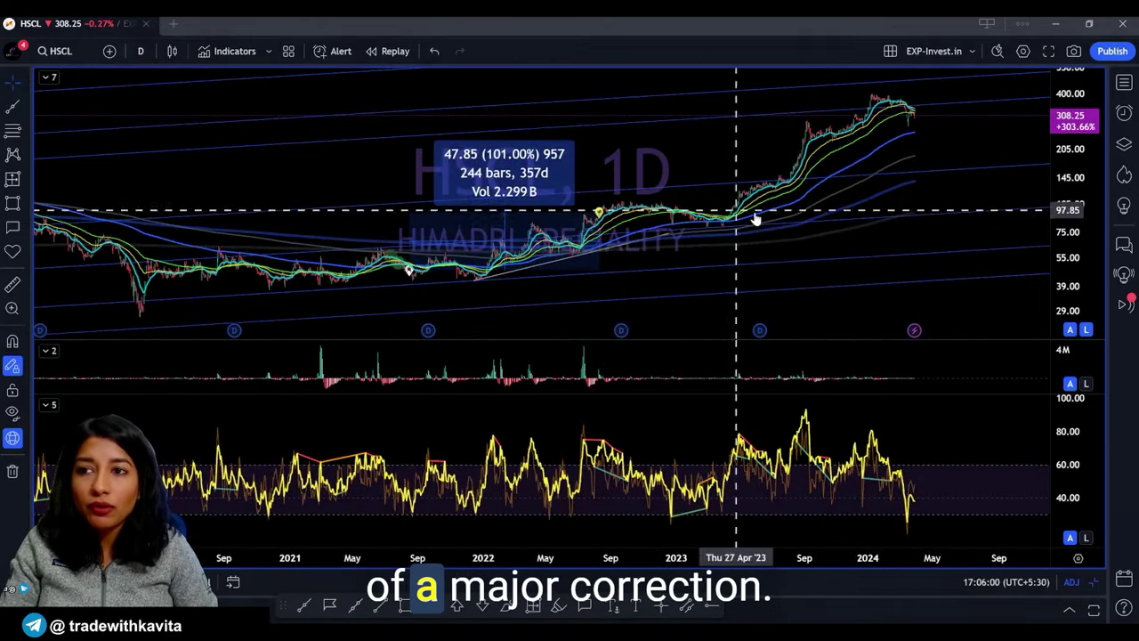
shift+click(620, 203)
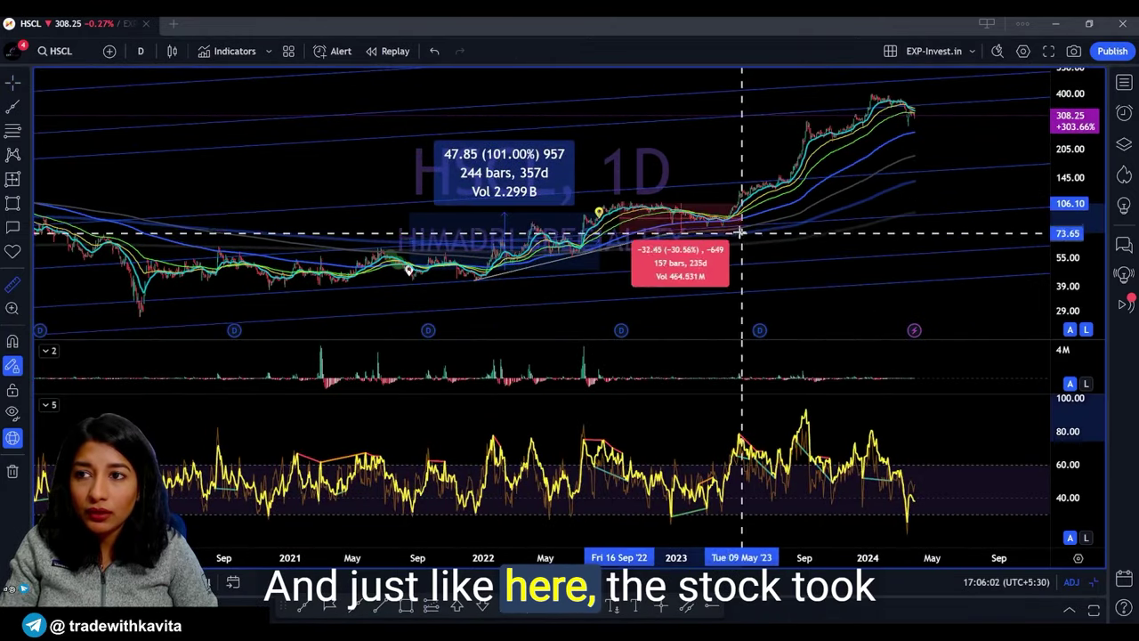
scroll(723, 270, up, 3)
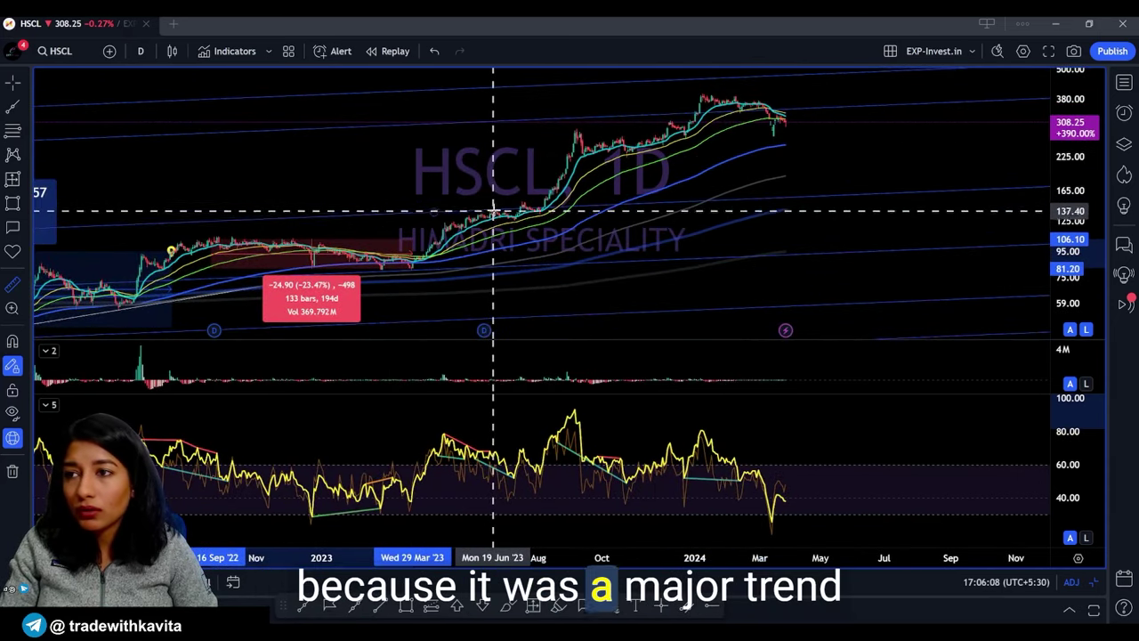
- Measure the September to November 2023 correction on daily HSCL and a possible decline from the January 2024 high
scroll(521, 203, up, 4)
shift+click(354, 133)
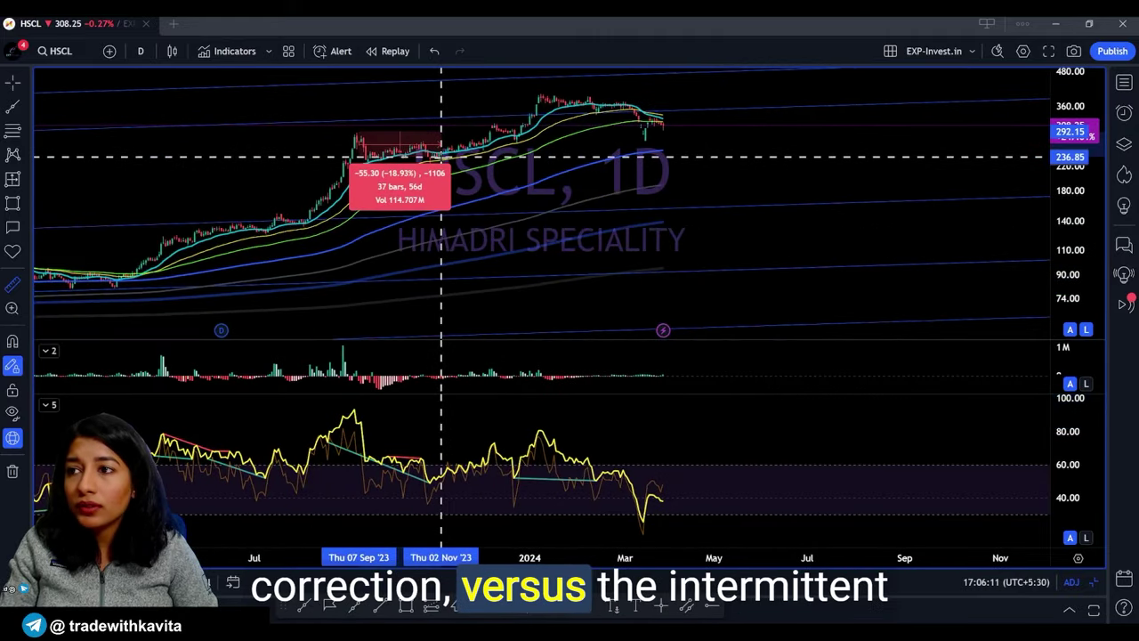
shift+click(547, 94)
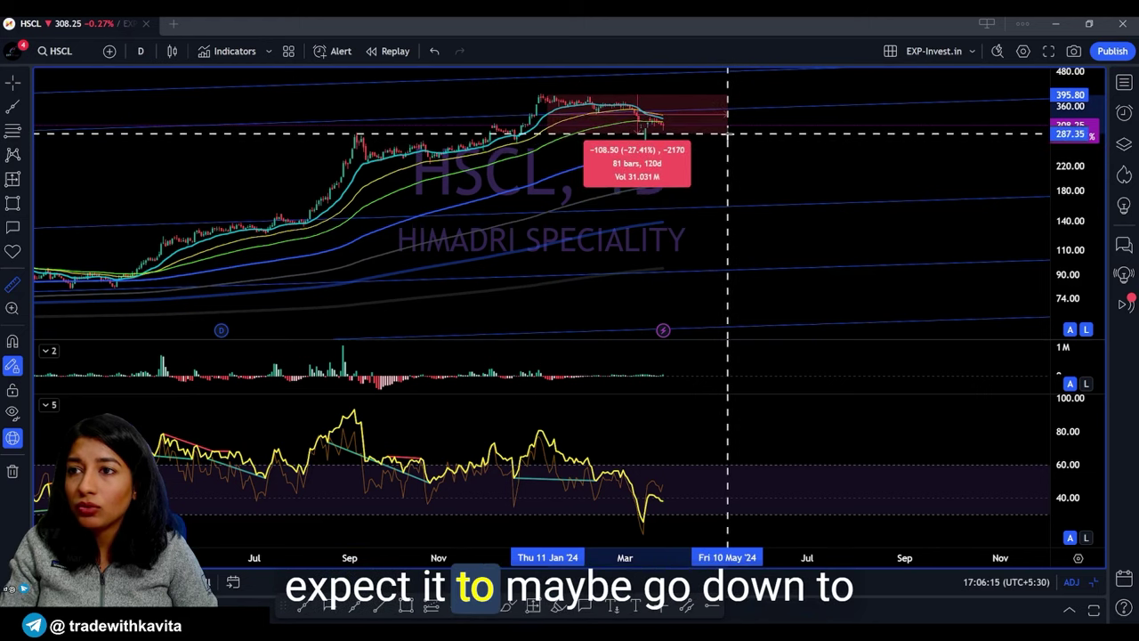
click(730, 150)
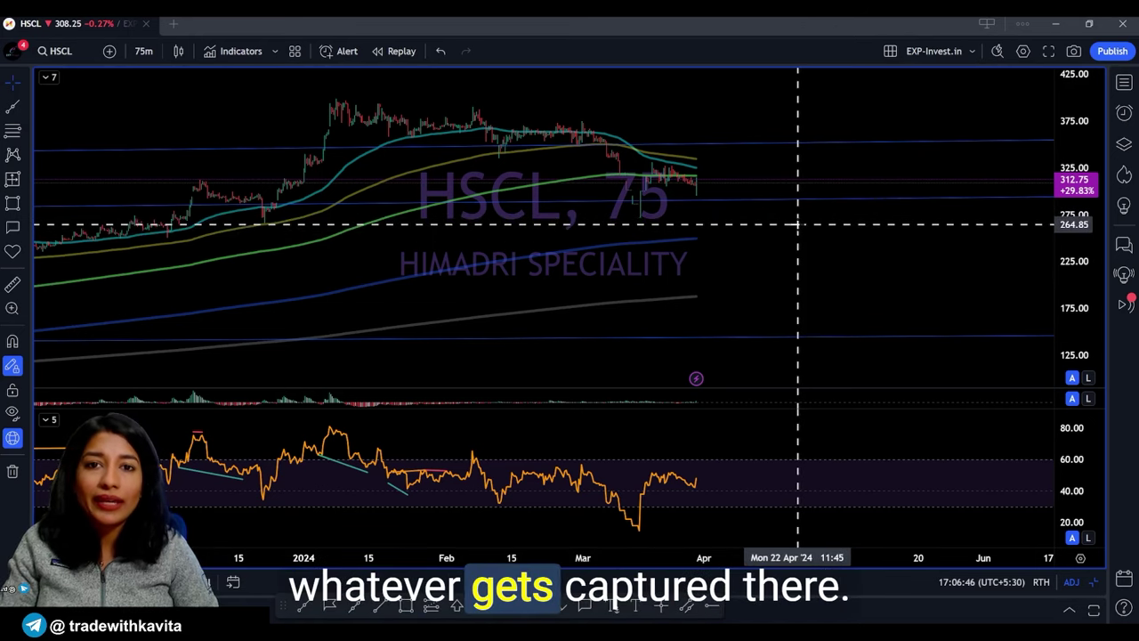
- Examine HSCL's 75-minute price action and moving averages since September 2023 for a stop-loss level
scroll(806, 228, down, 4)
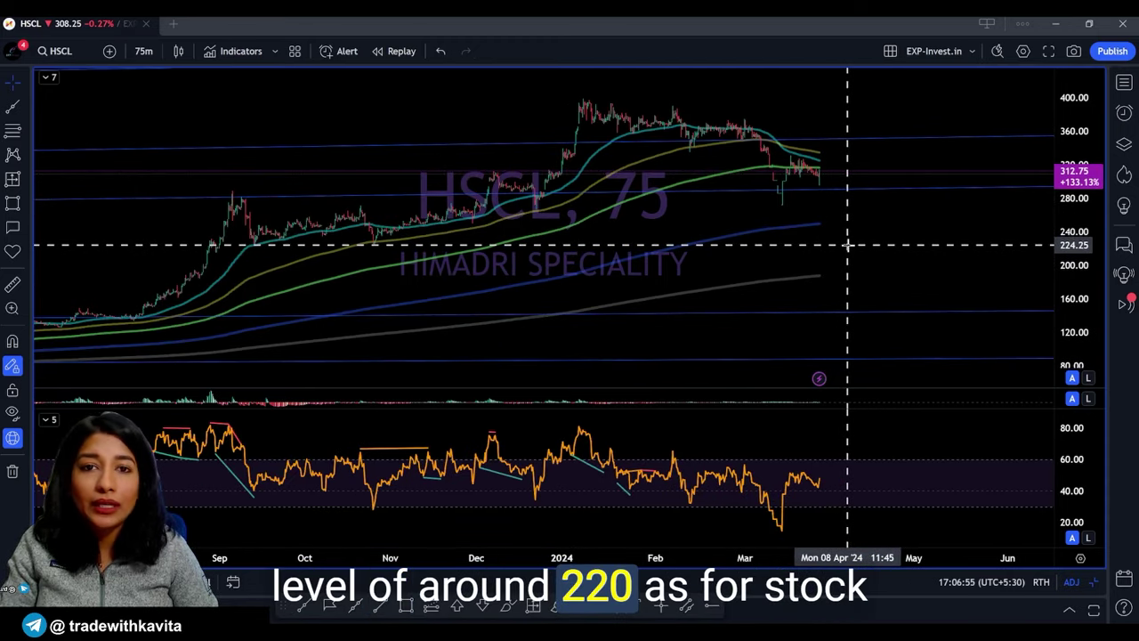
scroll(846, 252, up, 4)
scroll(845, 259, down, 4)
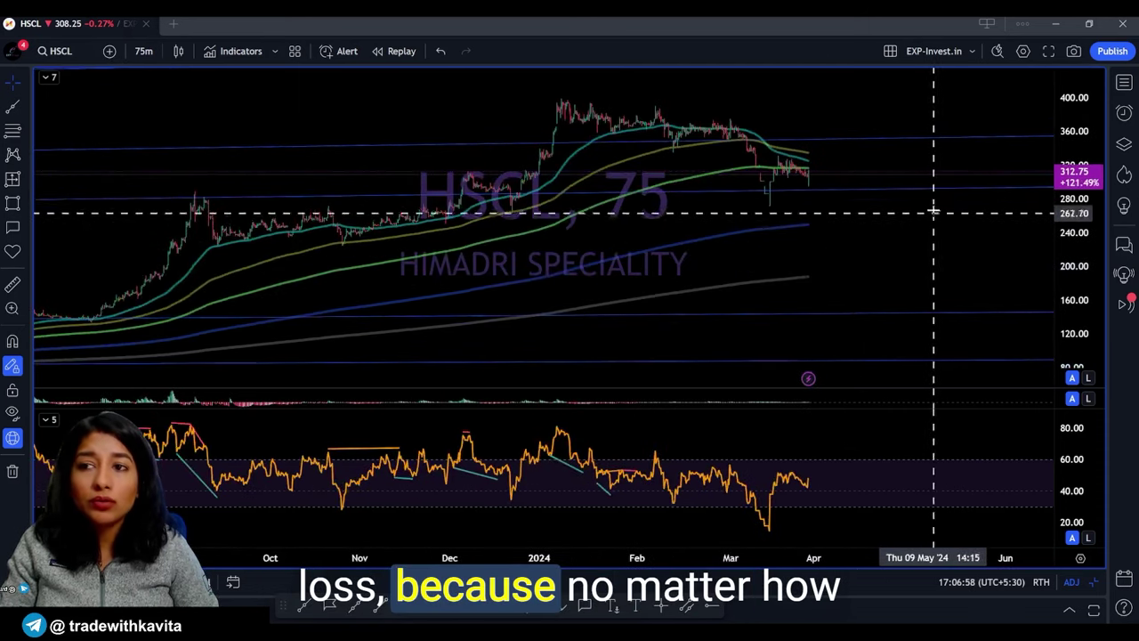
shift+click(916, 176)
key(Escape)
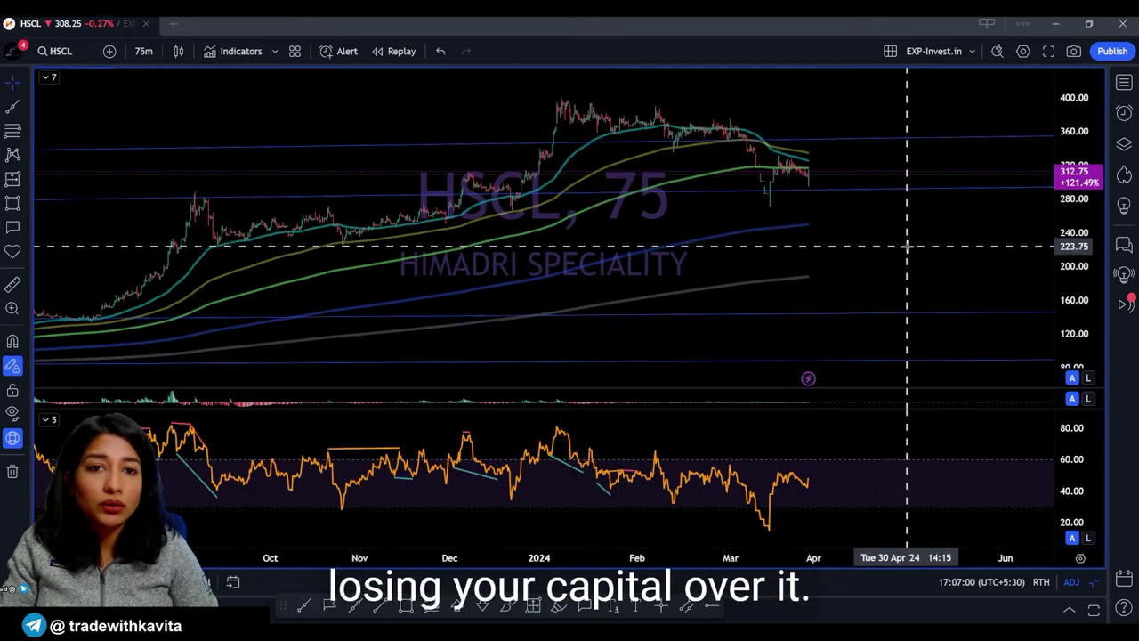
- Check HSCL's trend and RSI on the daily timeframe, and return to the 75-minute timeframe
key(Tab)
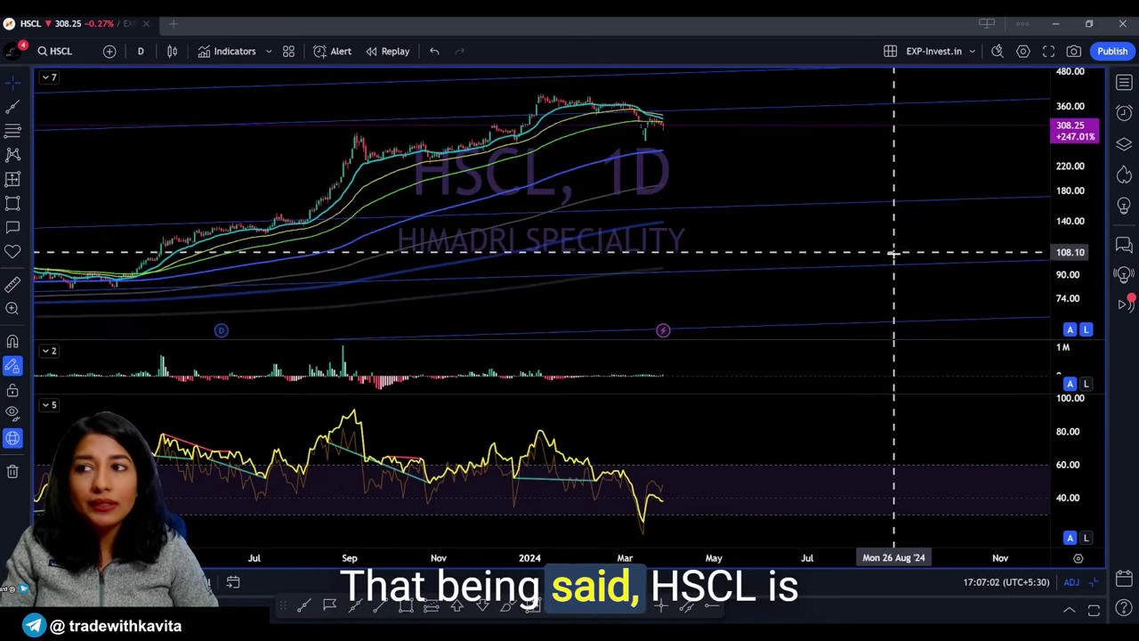
scroll(759, 247, up, 3)
scroll(761, 249, down, 5)
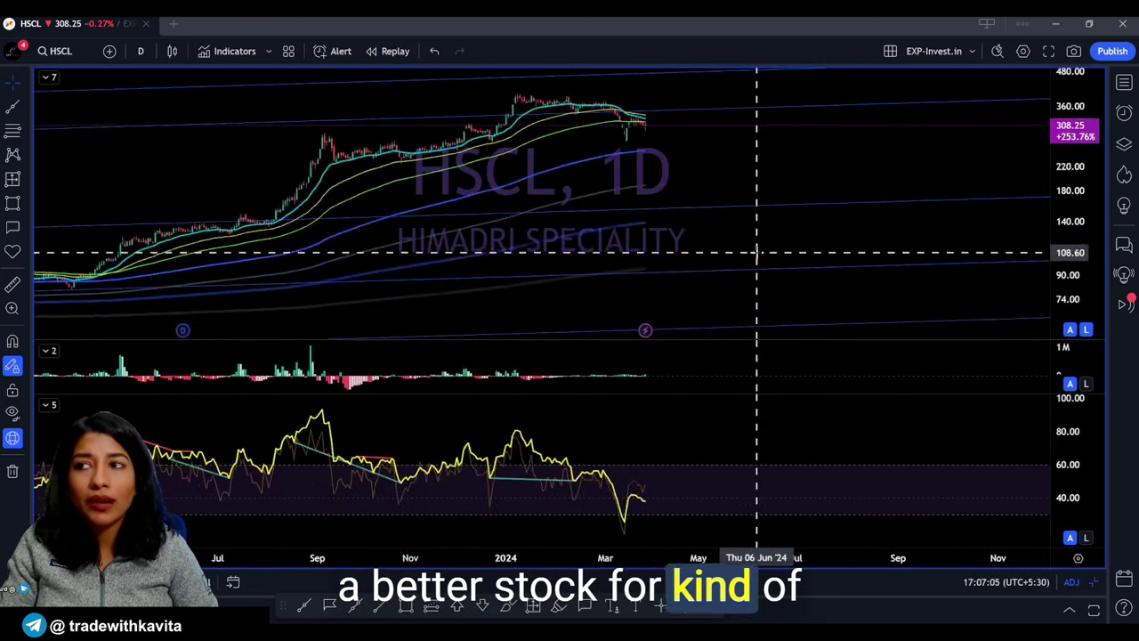
text(75)
key(Return)
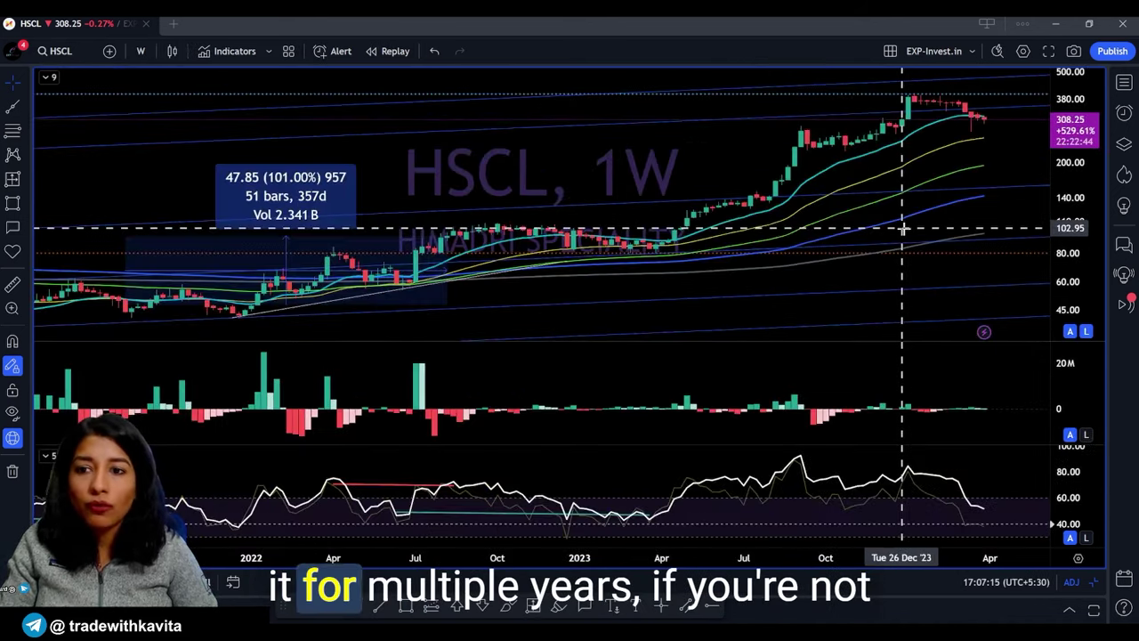
- Examine HSCL's full weekly history since 2008 against the rising channel lines, compressing the price scale to expose upside targets
scroll(908, 227, down, 5)
scroll(965, 242, down, 5)
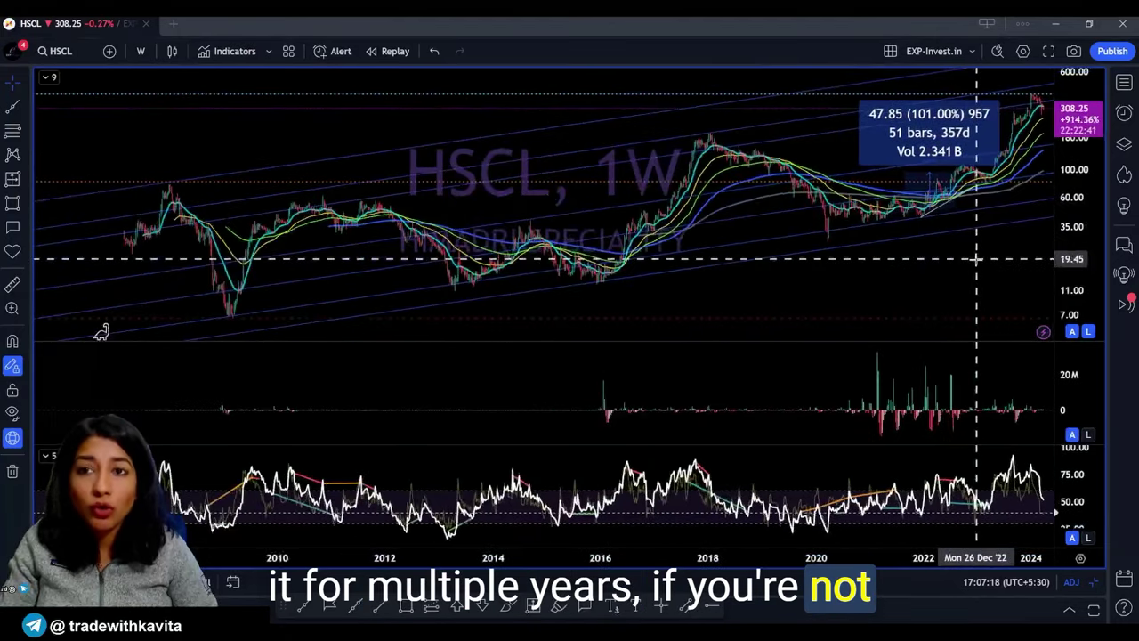
scroll(765, 302, down, 2)
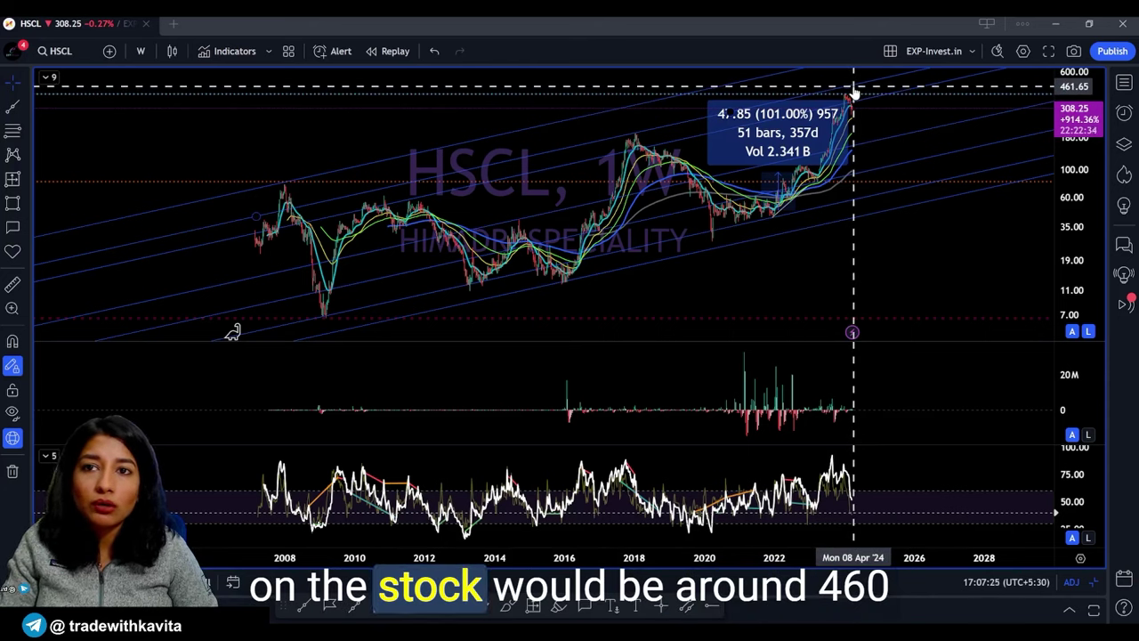
scroll(853, 89, up, 3)
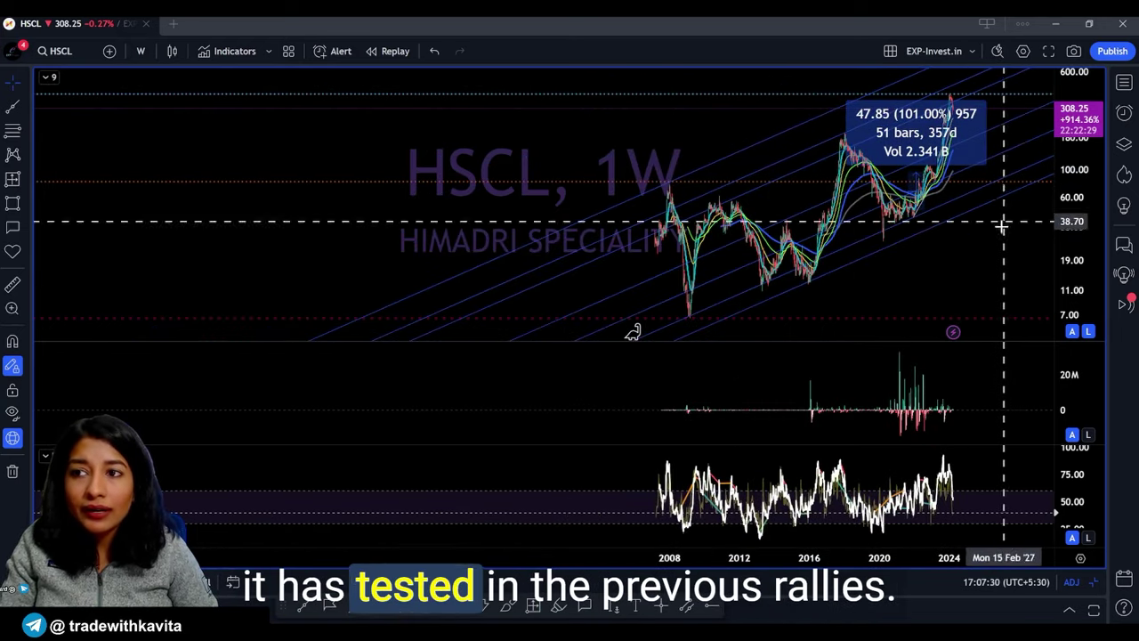
scroll(1002, 225, down, 3)
scroll(1016, 235, right, 2)
drag(1072, 237, 1071, 196)
drag(968, 157, 952, 285)
scroll(858, 203, up, 3)
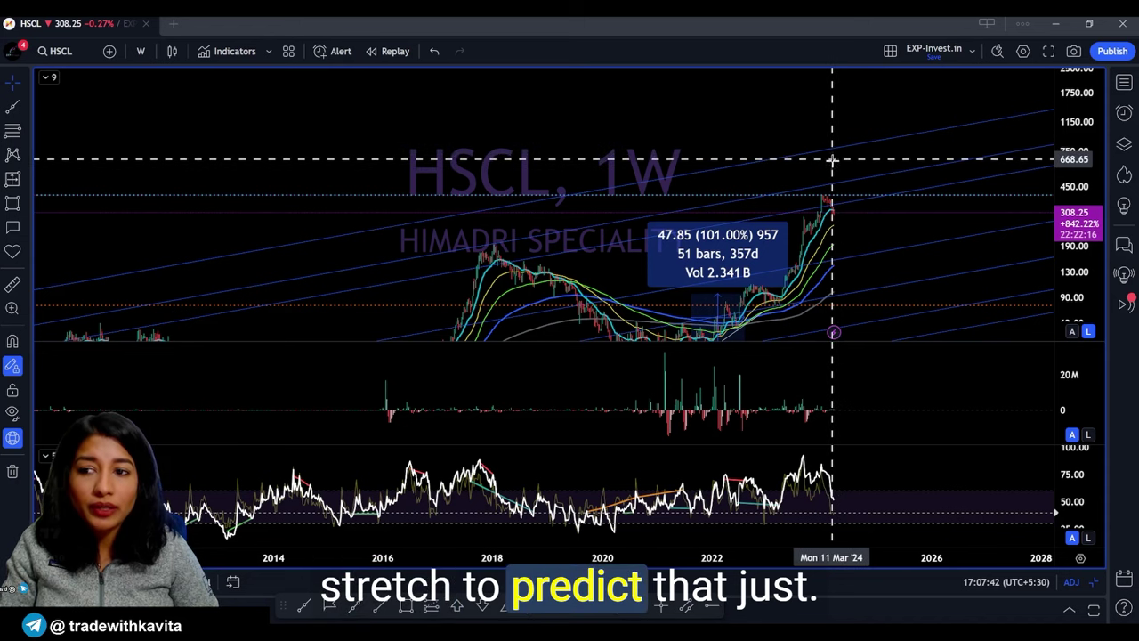
scroll(839, 156, up, 3)
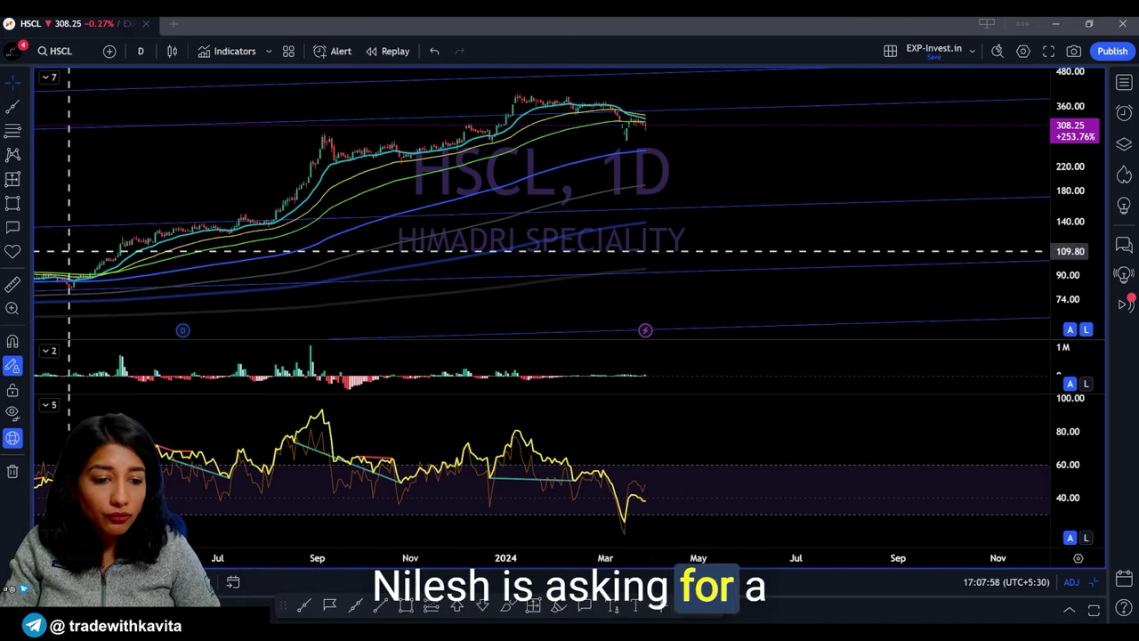
- Search the Indian stock symbols for EMUDHRALTD, both with and without the NSE prefix
click(71, 50)
text(NSE:EMUDHRALTD)
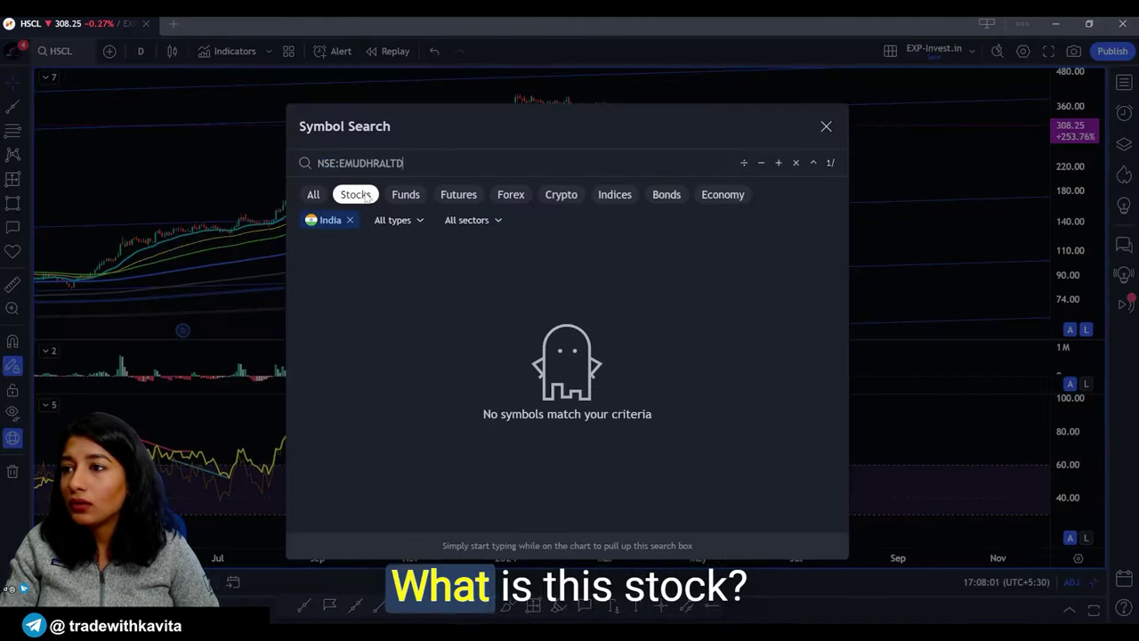
key(BackSpace)
key(BackSpace)
key(BackSpace)
key(BackSpace)
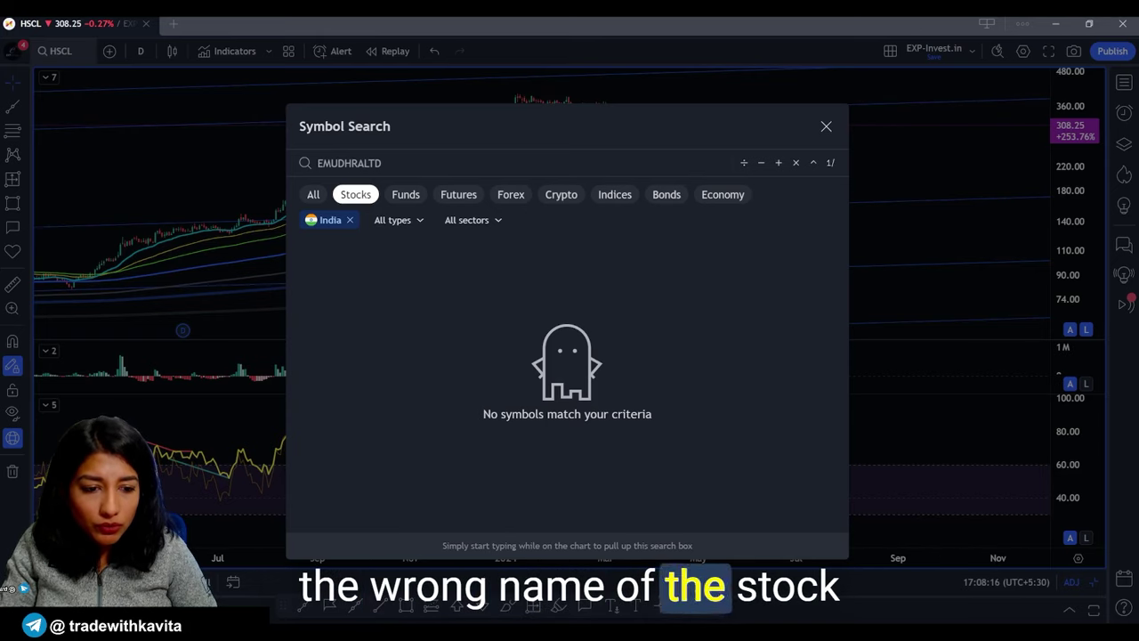
click(360, 195)
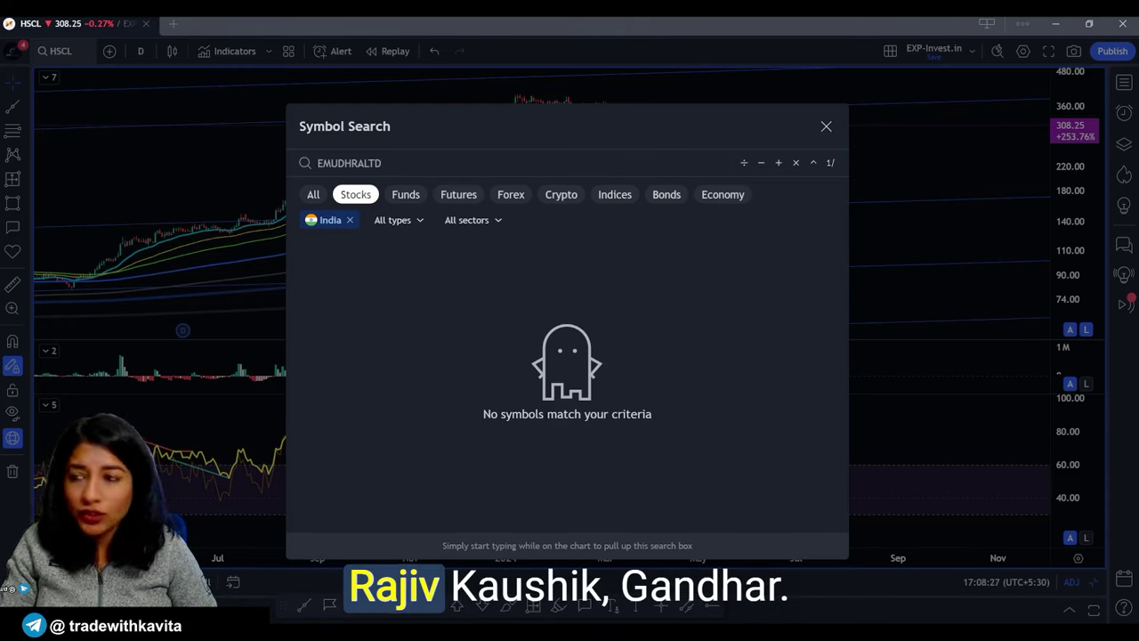
- Search for GANDHAR OIL REFINERY and load the NSE-listed GANDHAR chart
key(ctrl+a)
text(GANDHAR OIL REFINERY)
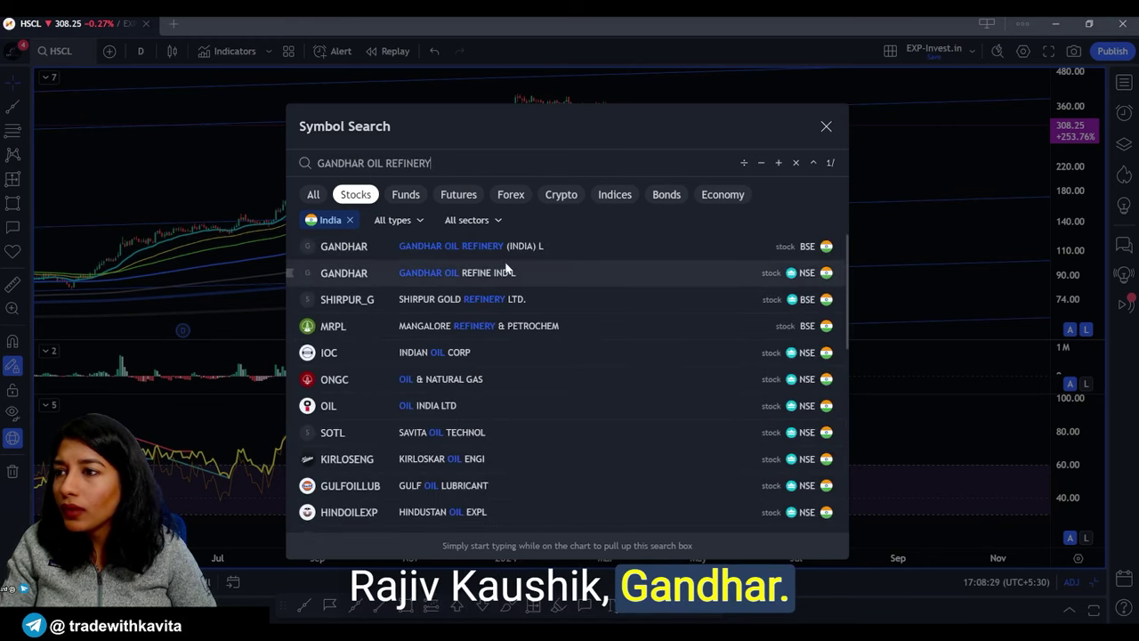
click(503, 269)
click(62, 57)
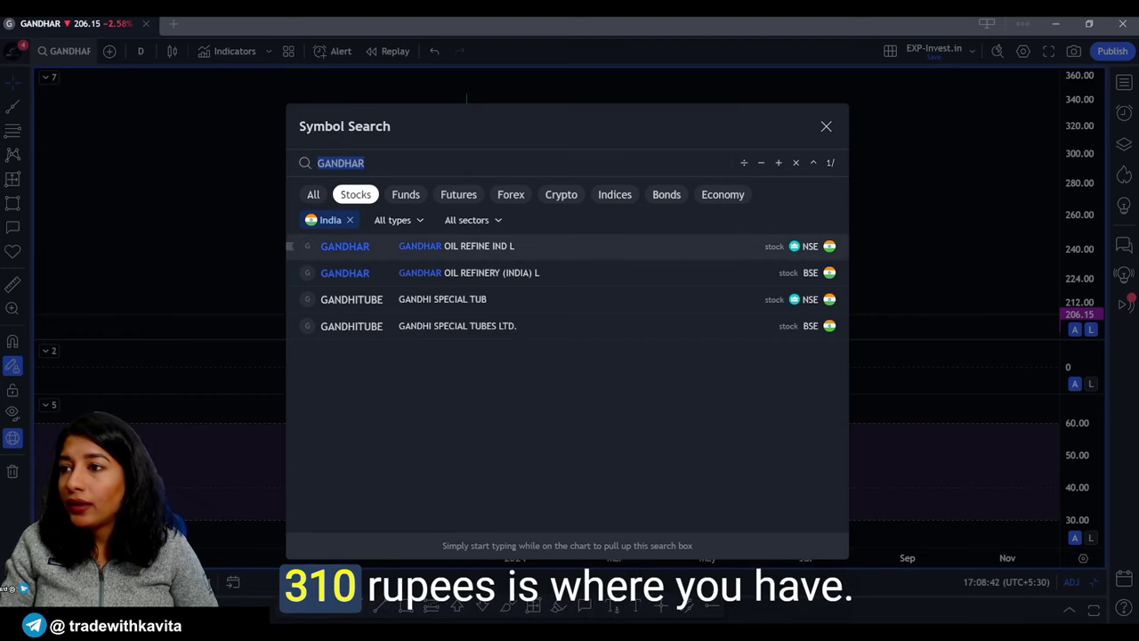
click(290, 245)
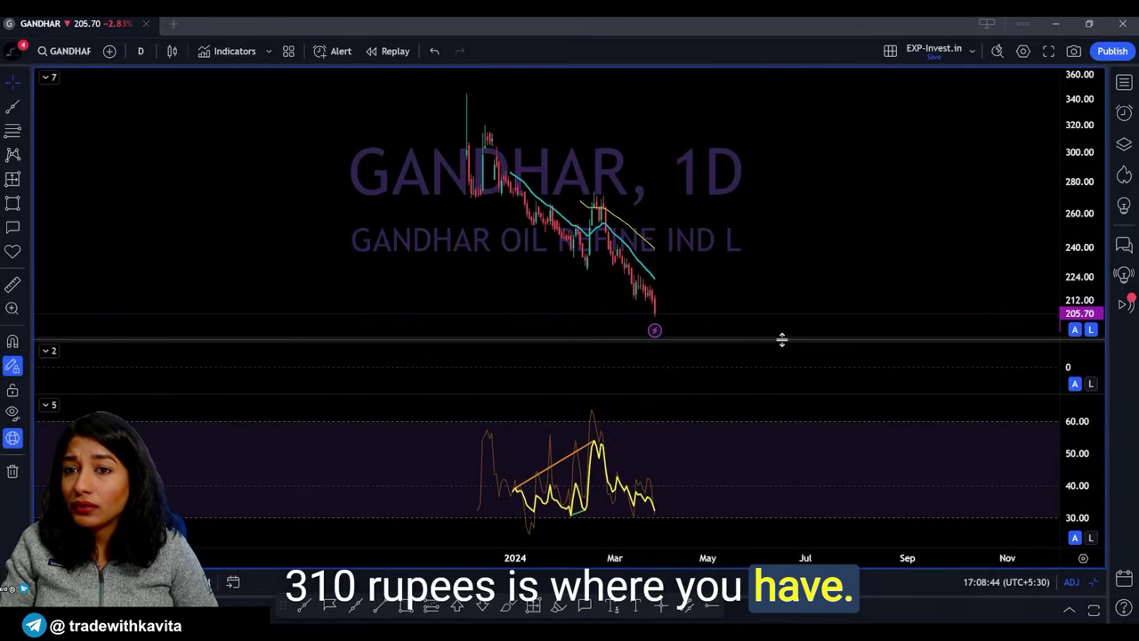
- Switch GANDHAR to the weekly timeframe and review its price history since listing
right_click(762, 289)
click(704, 264)
text(1w)
key(Return)
scroll(732, 314, up, 5)
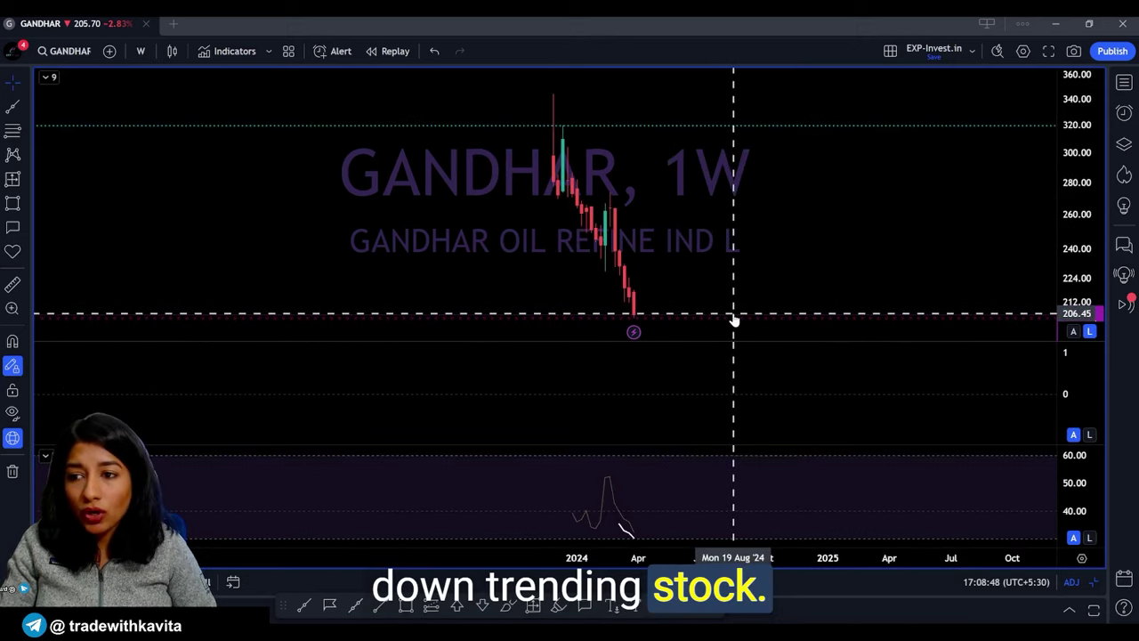
scroll(734, 316, down, 2)
- Return GANDHAR to the daily timeframe and examine its price, moving averages and RSI
text(1d)
key(Return)
scroll(730, 318, up, 5)
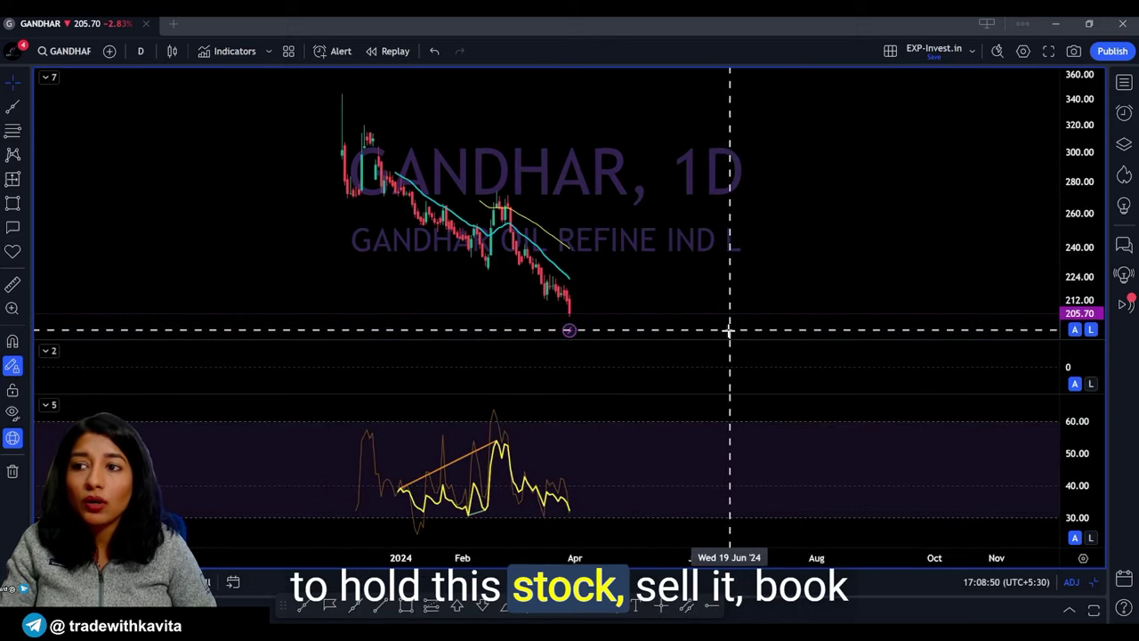
scroll(710, 338, down, 3)
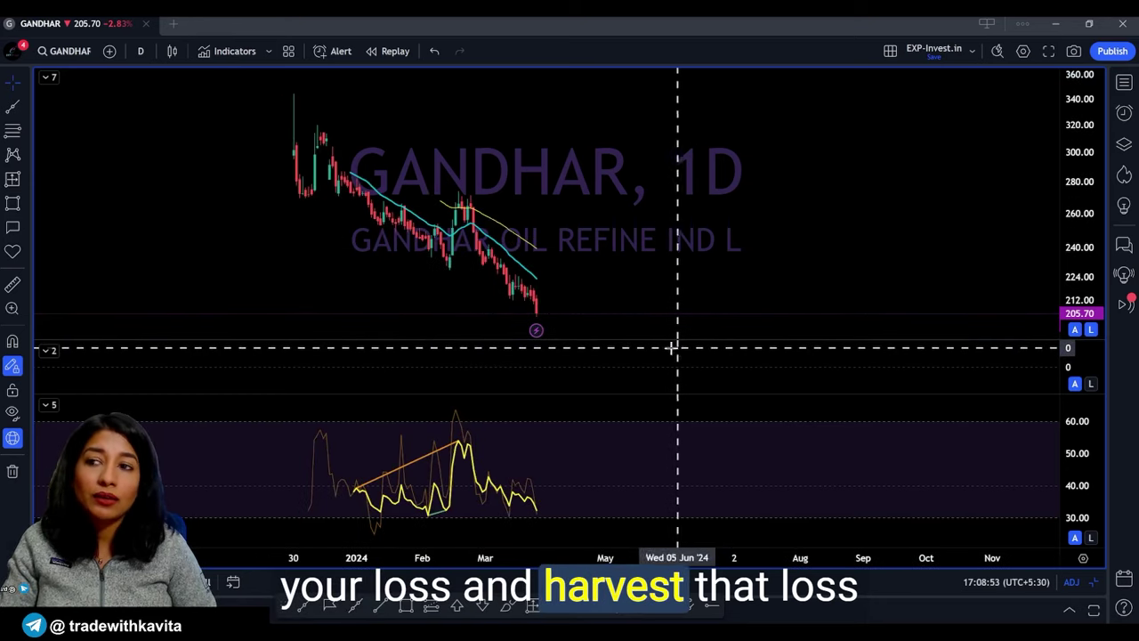
scroll(621, 322, up, 4)
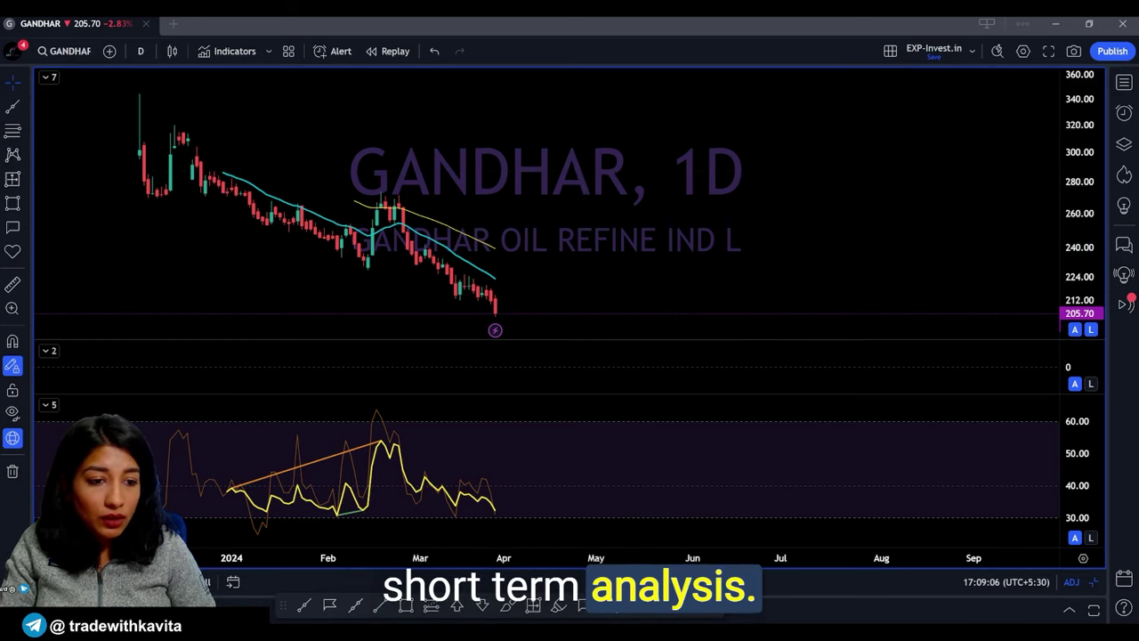
- Load the IOC (Indian Oil Corp) chart for the next stock request
click(64, 50)
text(IOC)
key(Return)
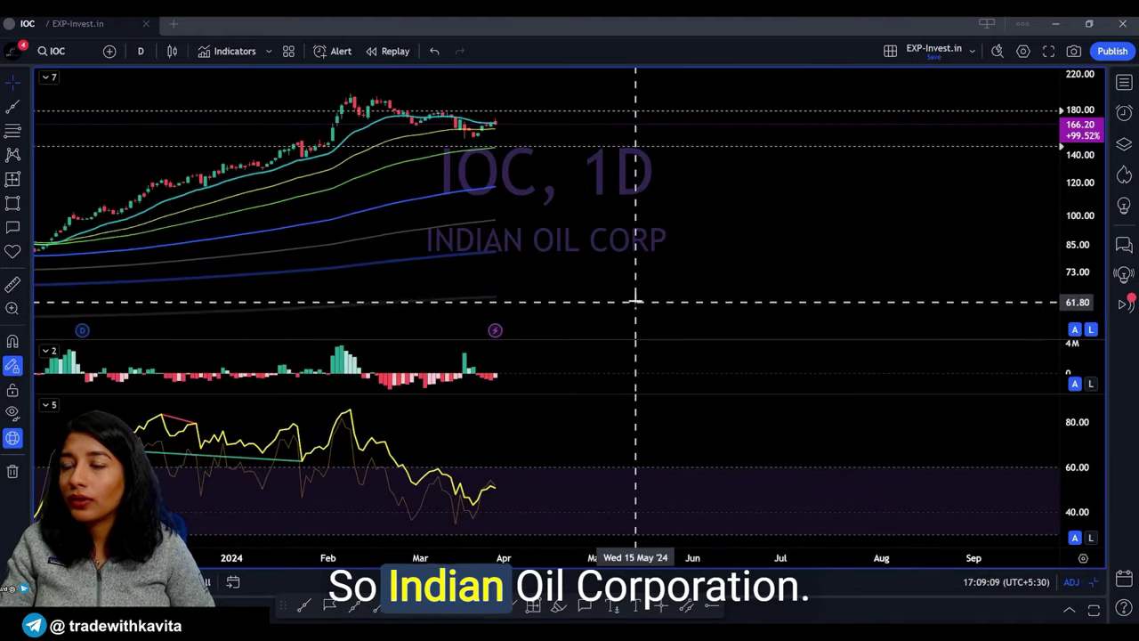
- Examine IOC's daily price action from the February peak through the March pullback against its volume, moving averages and RSI
right_click(635, 265)
click(522, 241)
scroll(518, 233, down, 4)
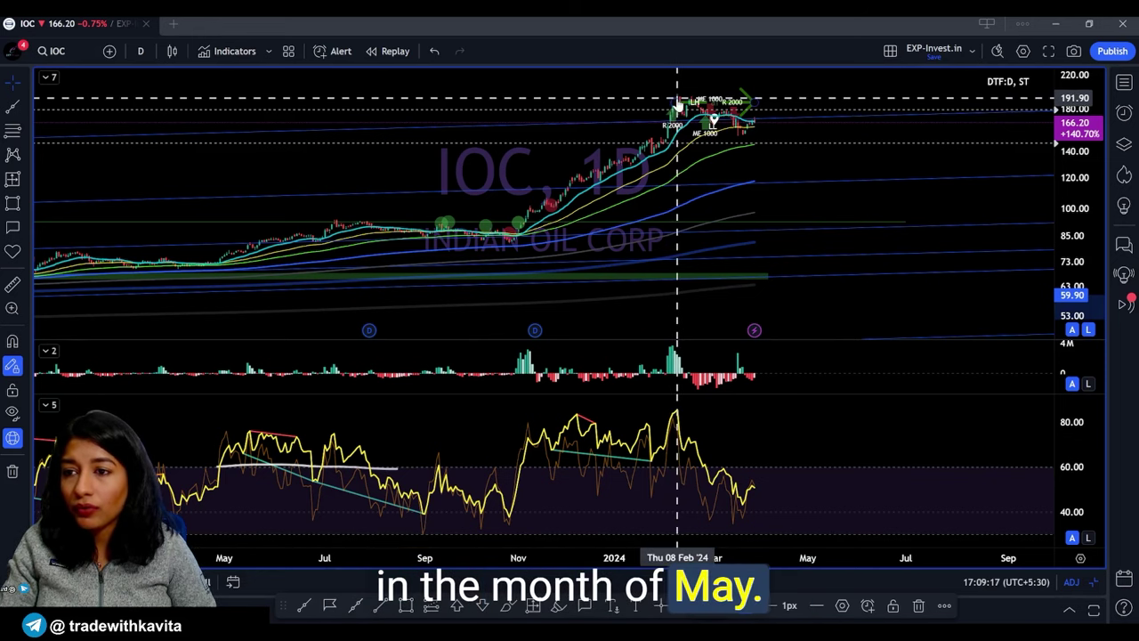
scroll(561, 139, up, 3)
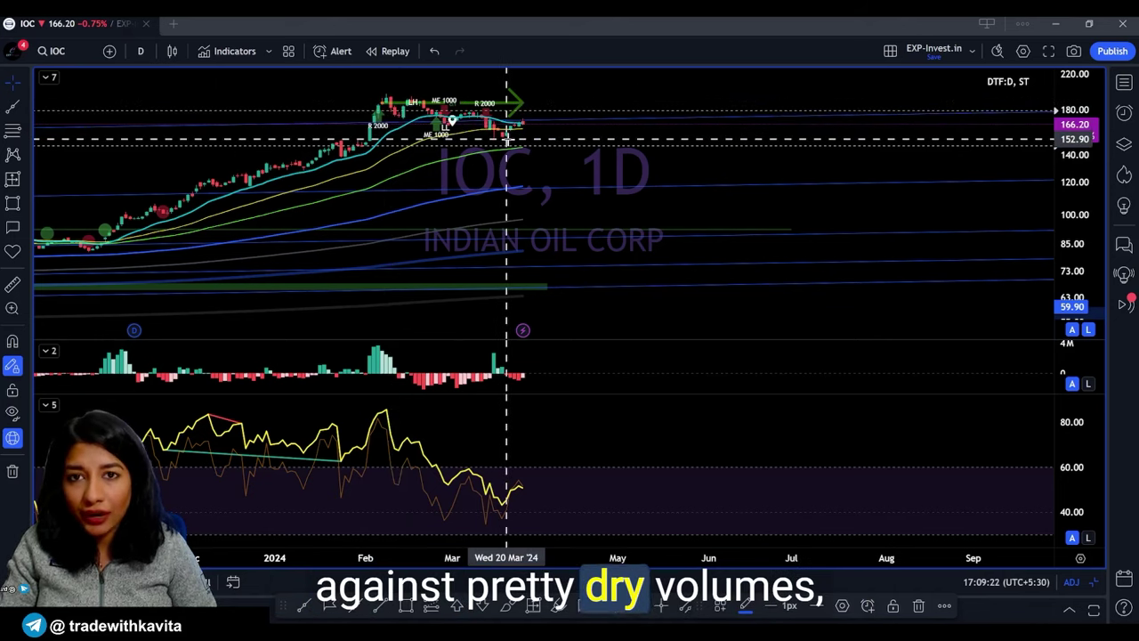
click(386, 113)
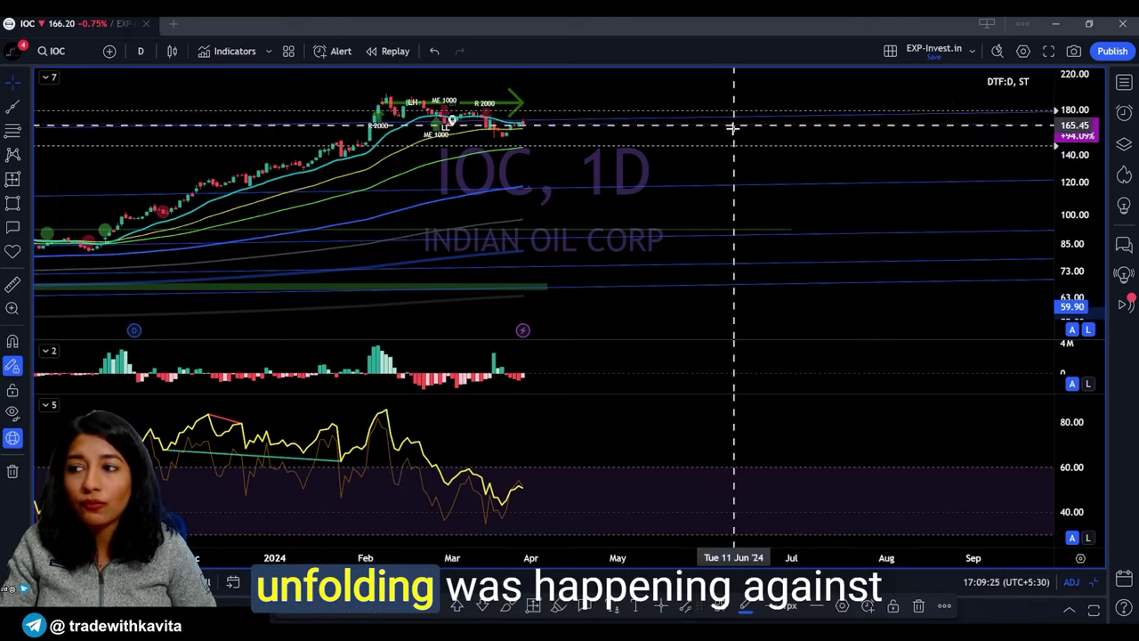
click(718, 233)
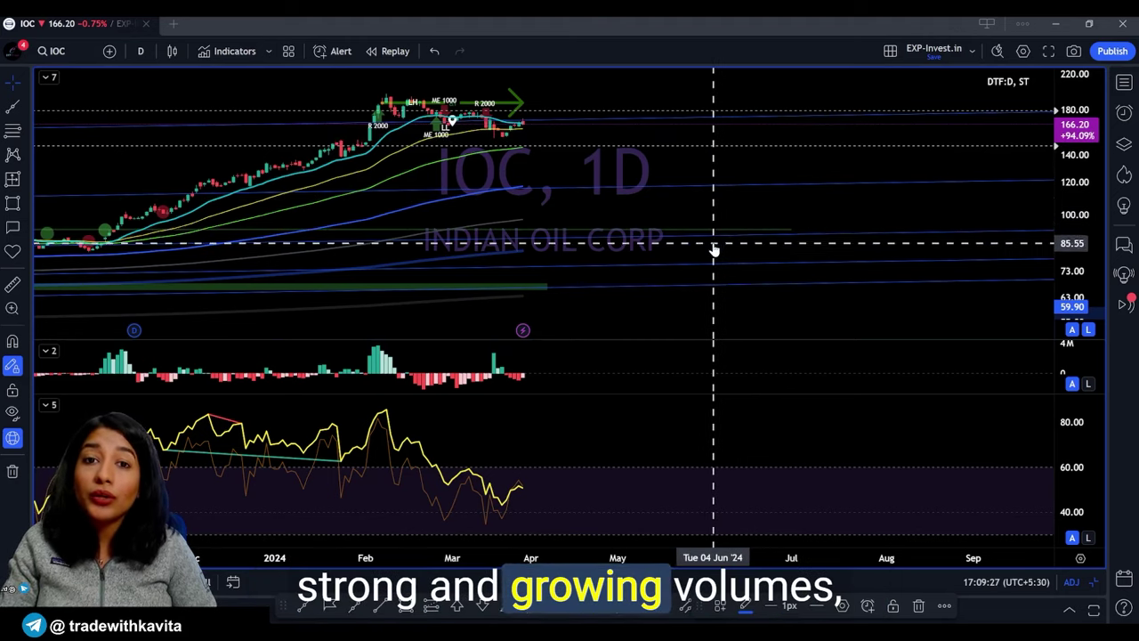
- Switch IOC to the 75-minute timeframe and review the rally and the correction that followed it
key(Tab)
scroll(757, 199, up, 4)
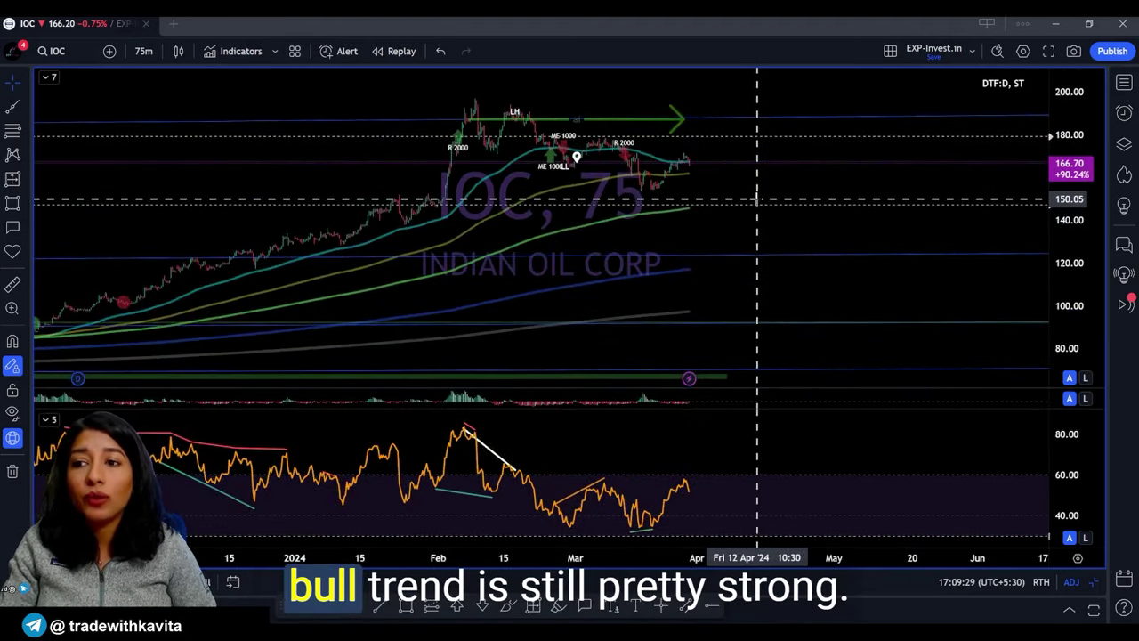
key(Tab)
scroll(758, 214, down, 6)
text(75)
key(Return)
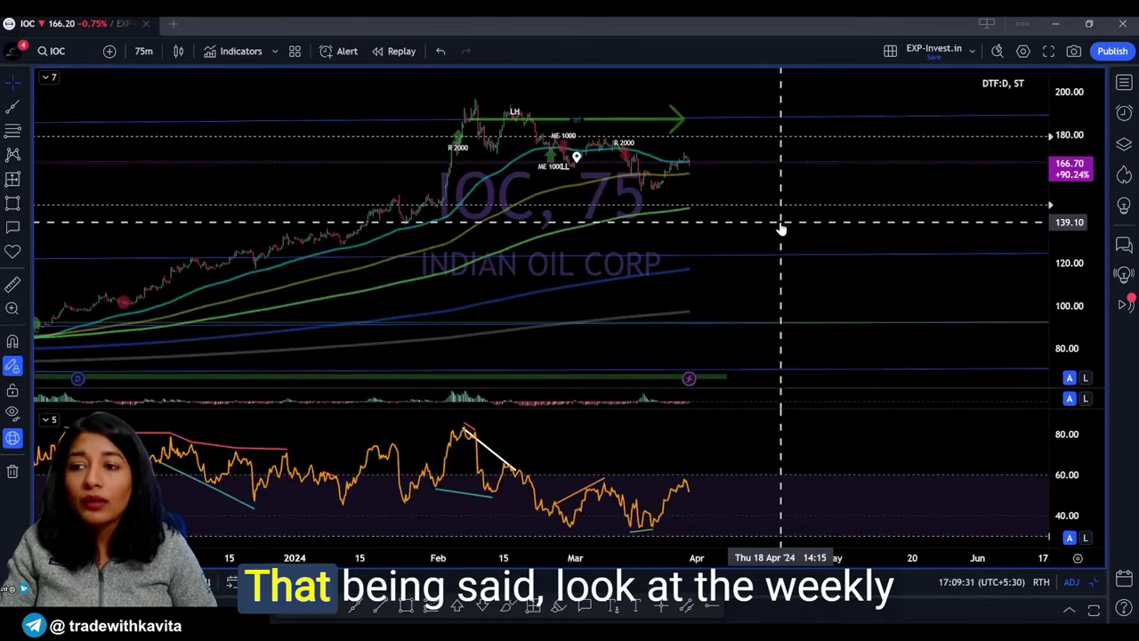
scroll(846, 246, down, 8)
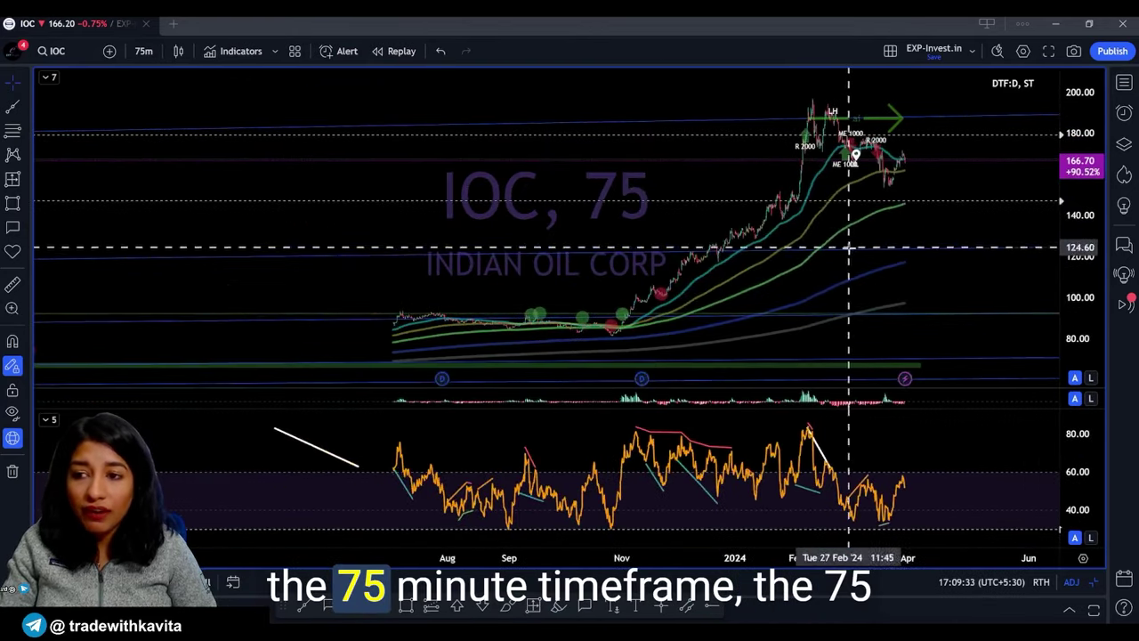
- Measure IOC's price correction from the February high to the March low, and clear the measurement
scroll(850, 240, up, 5)
shift+click(627, 99)
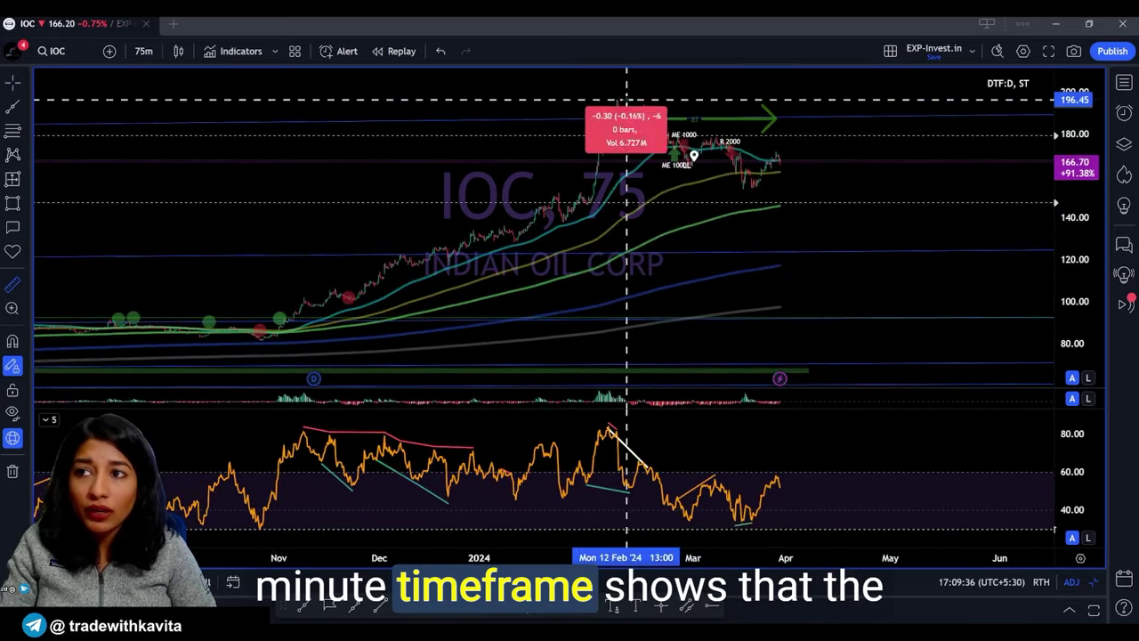
click(753, 188)
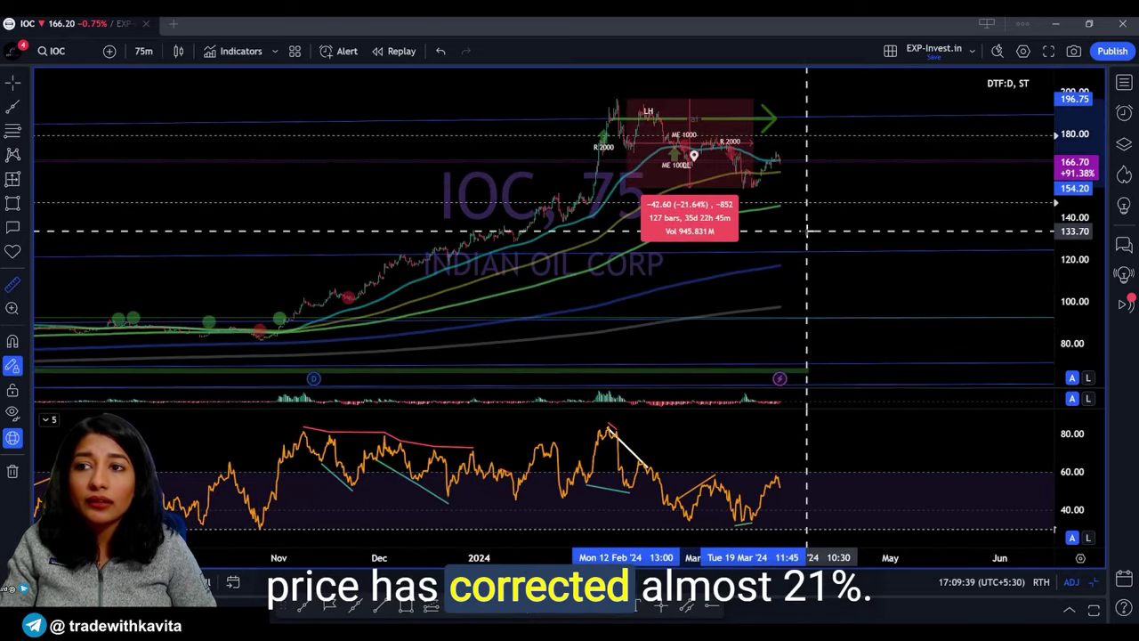
click(807, 232)
- Switch IOC to the 15-minute timeframe and draw a rising trend line under the RSI lows from 13 to 19 March 2024
scroll(724, 212, up, 5)
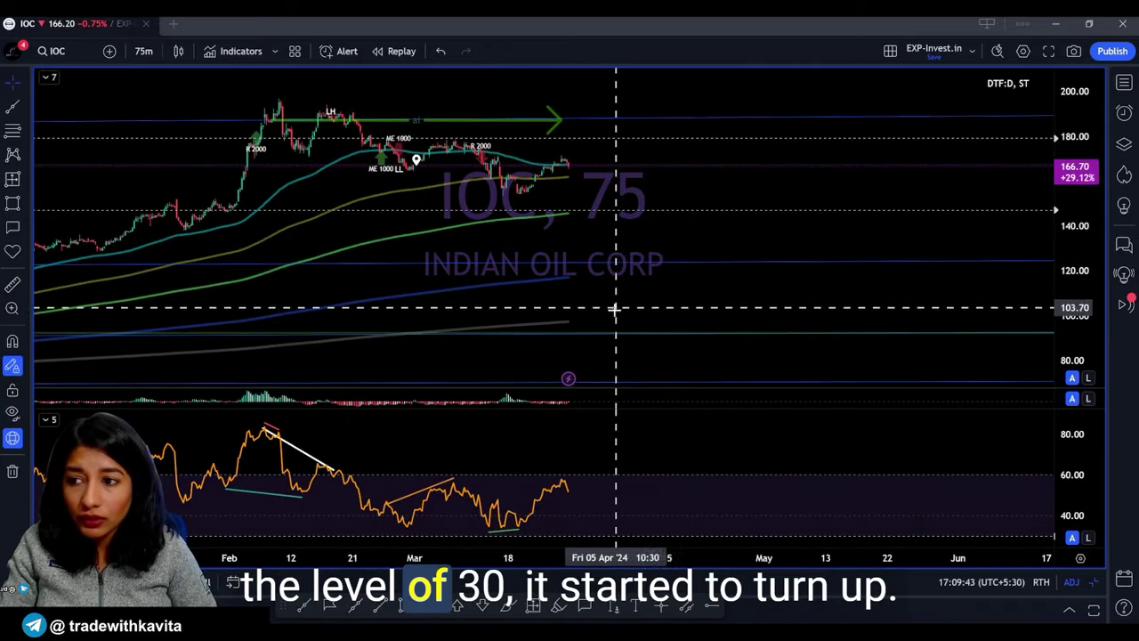
text(15)
key(Return)
scroll(797, 390, up, 5)
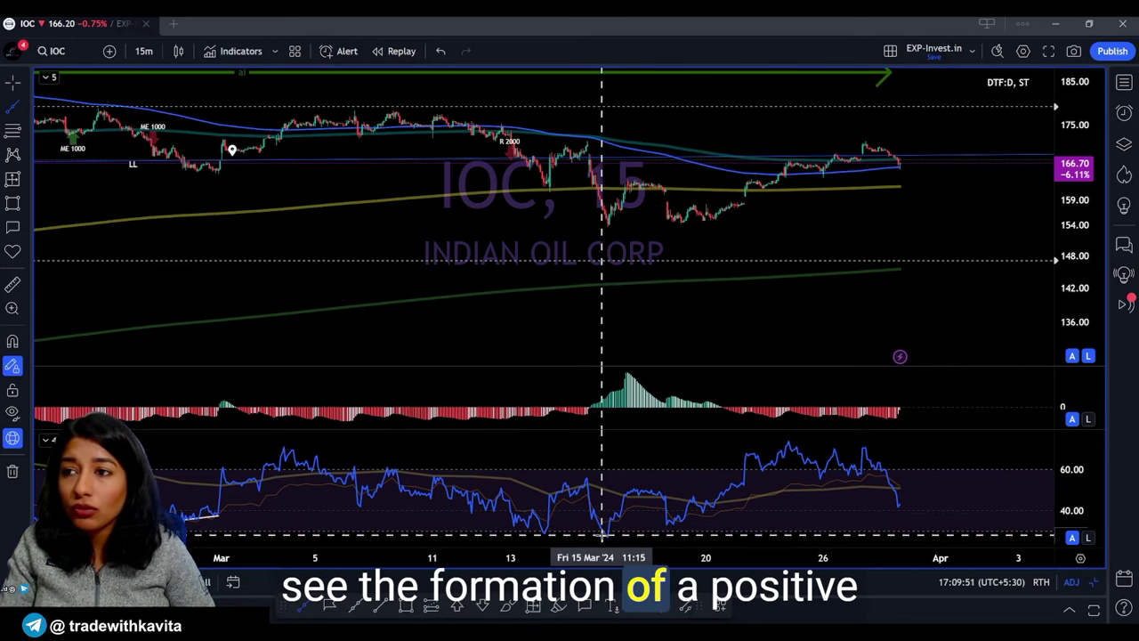
drag(546, 532, 683, 514)
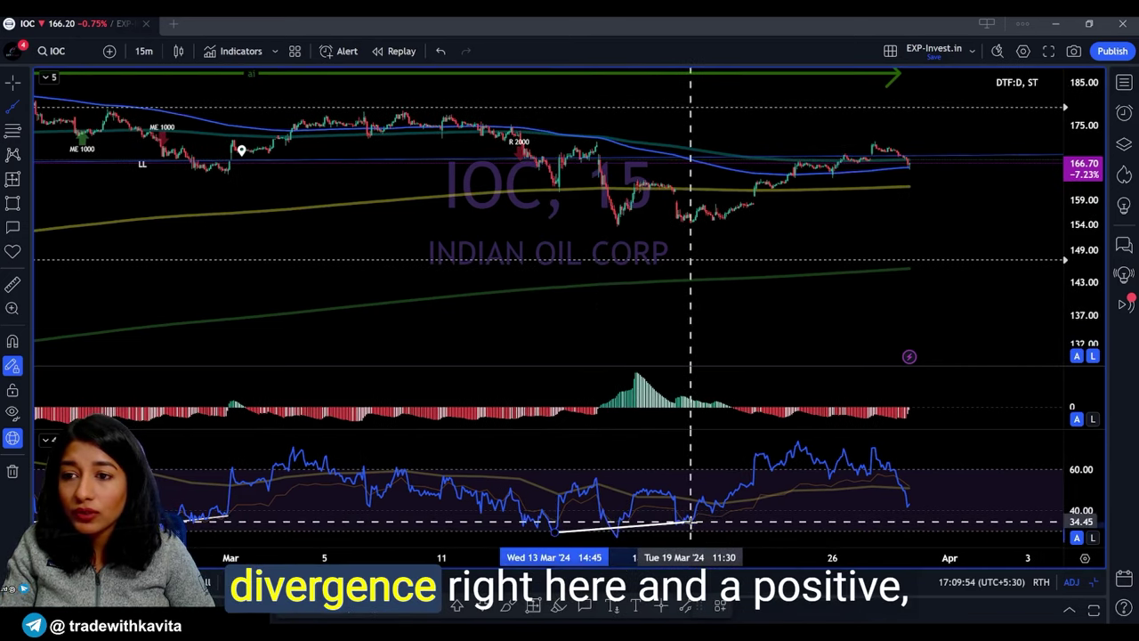
- Draw a falling white trend line across the RSI peaks from 5 February (about 84.8) to 15 February (about 76)
scroll(744, 258, down, 3)
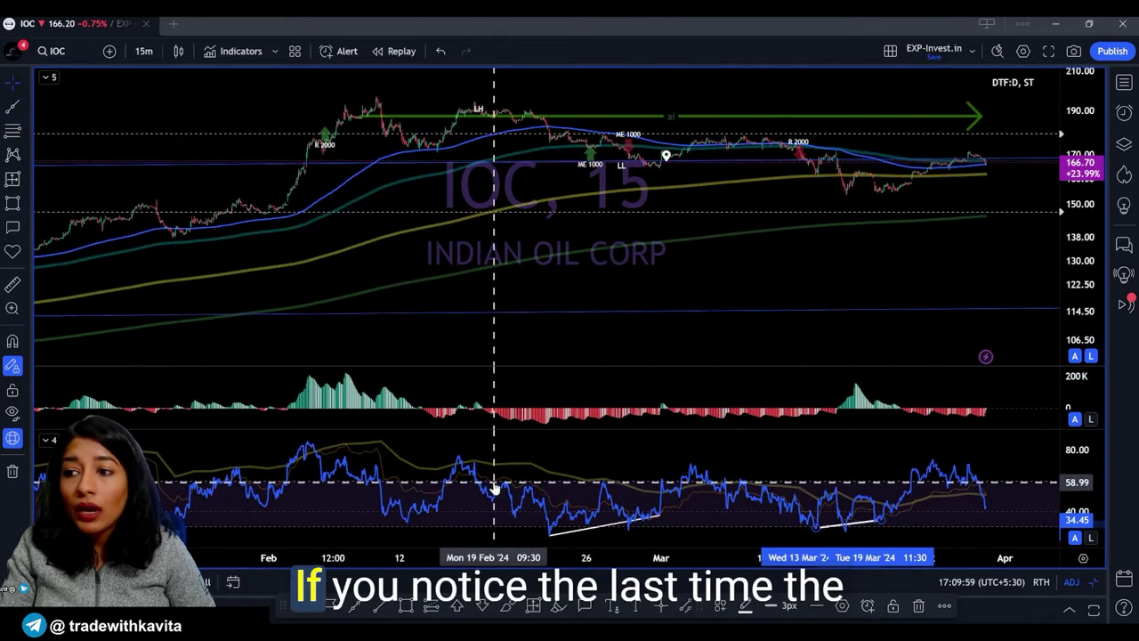
click(356, 606)
click(307, 443)
click(458, 457)
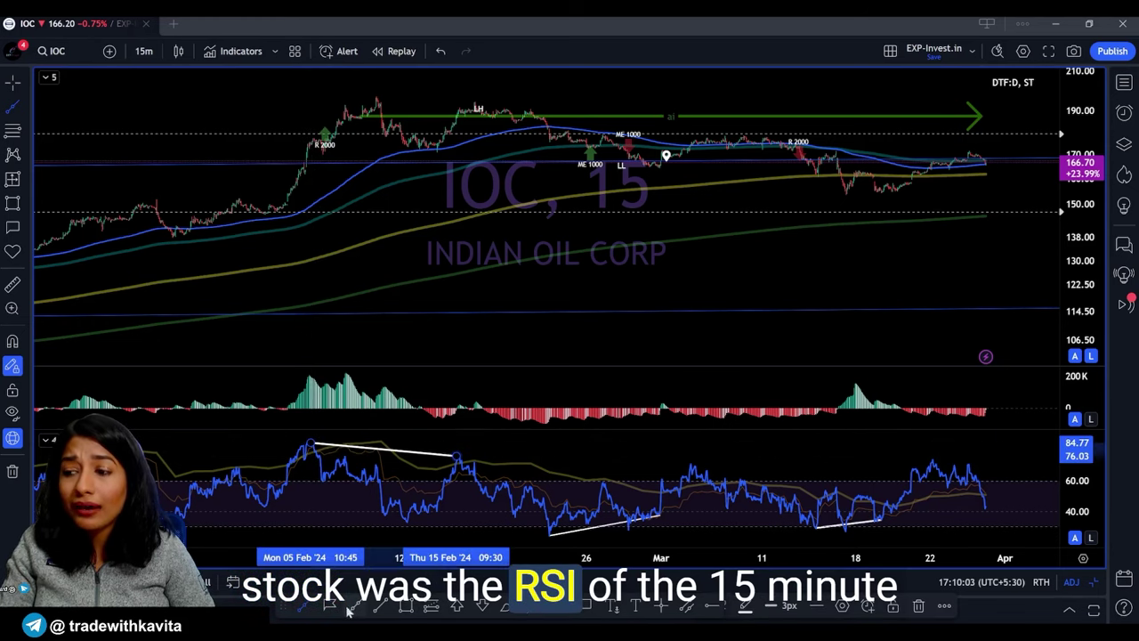
- Draw a purple line along the February RSI peak and extend its start back to the early-November RSI peak at about 83
click(293, 442)
click(452, 443)
scroll(401, 340, down, 5)
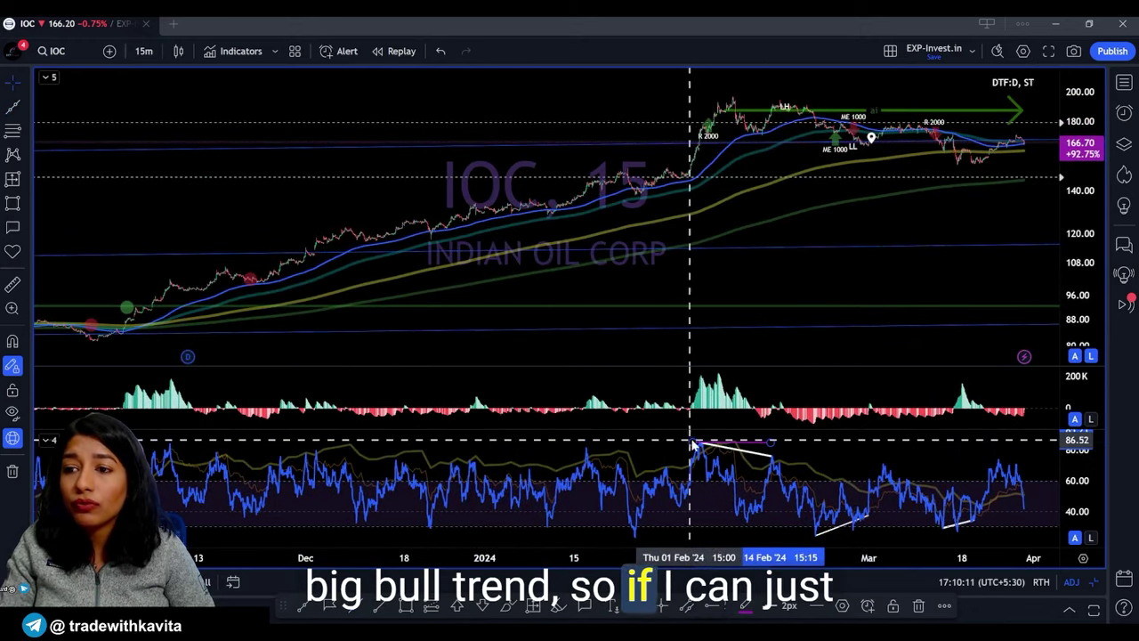
drag(695, 442, 156, 451)
scroll(120, 443, down, 1)
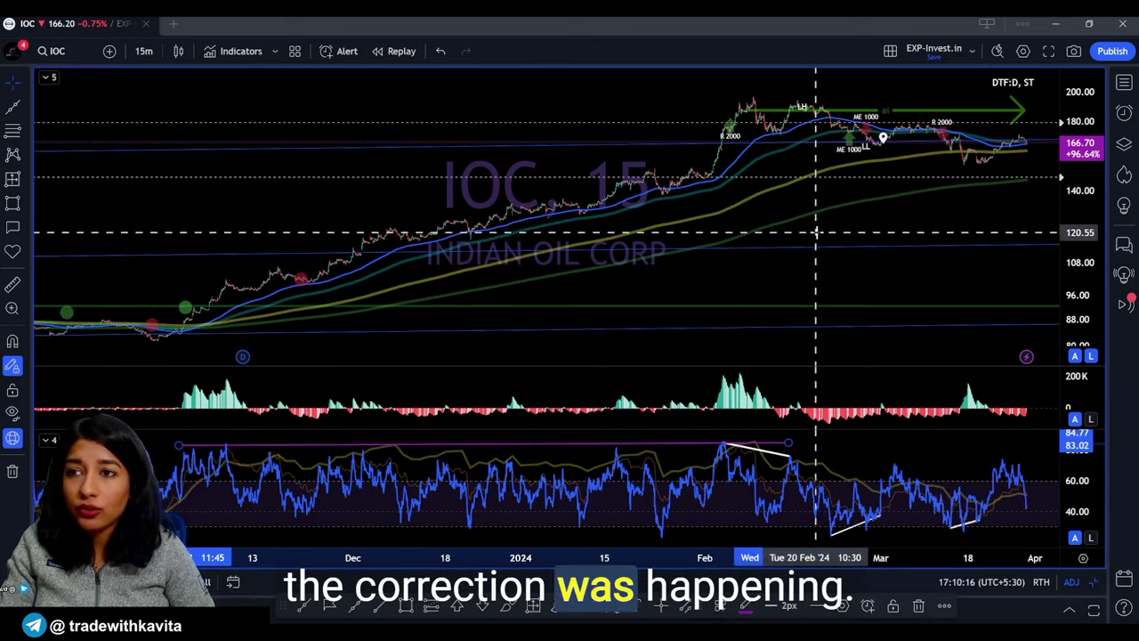
- Draw a nearly level purple line at about 76 over the latest RSI peak, from 19 March into the blank future area
drag(890, 234, 386, 184)
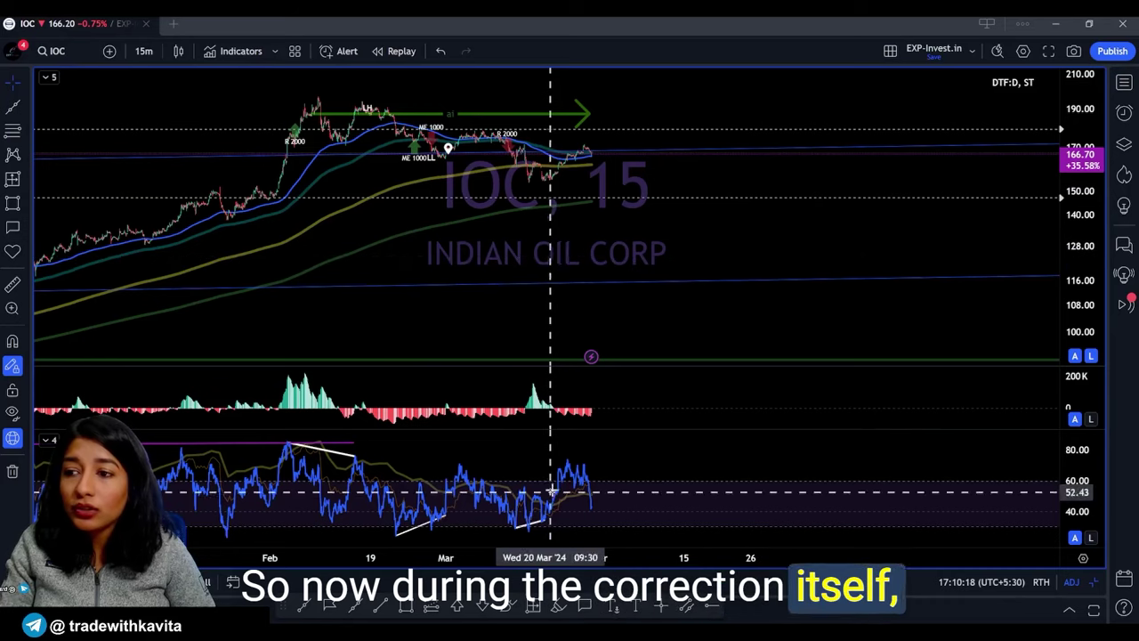
click(549, 455)
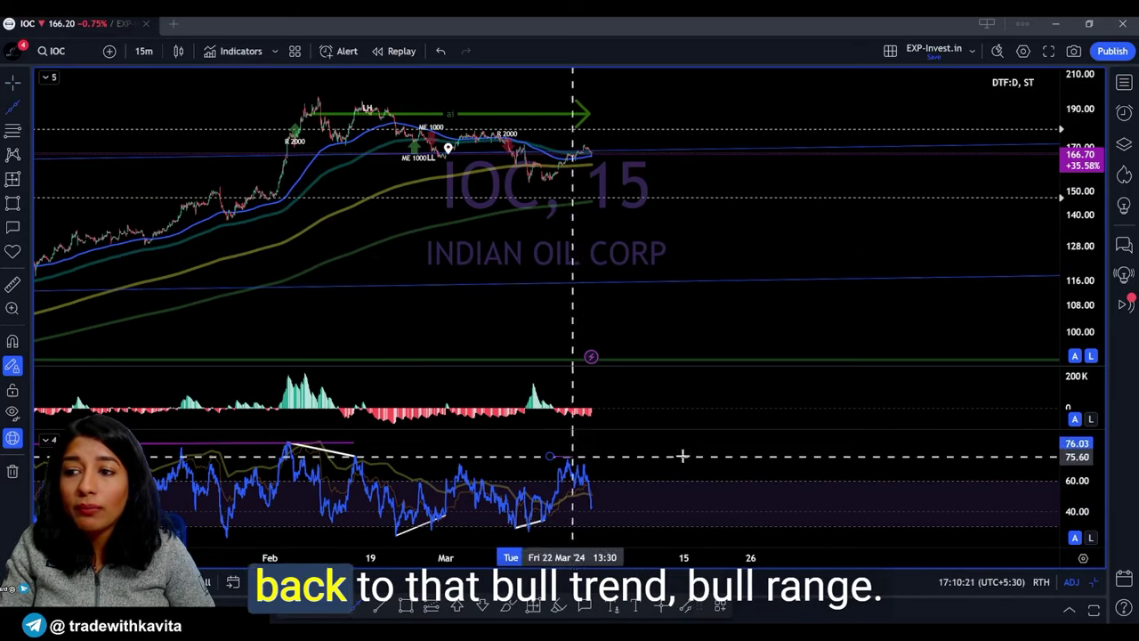
click(872, 455)
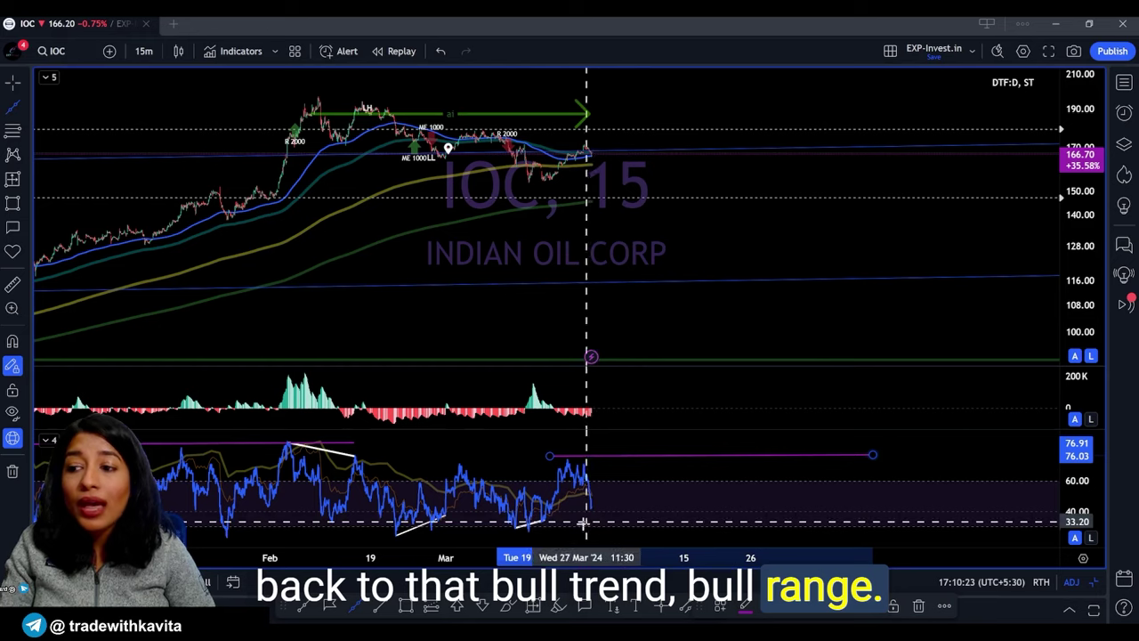
scroll(534, 539, up, 3)
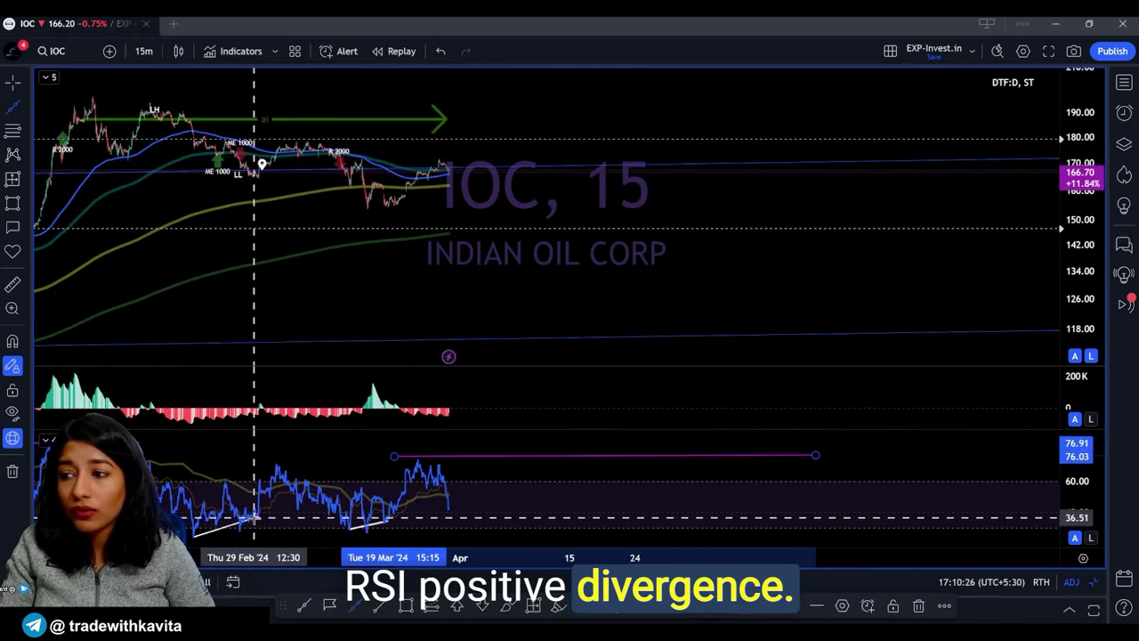
click(257, 516)
key(Escape)
scroll(489, 534, down, 2)
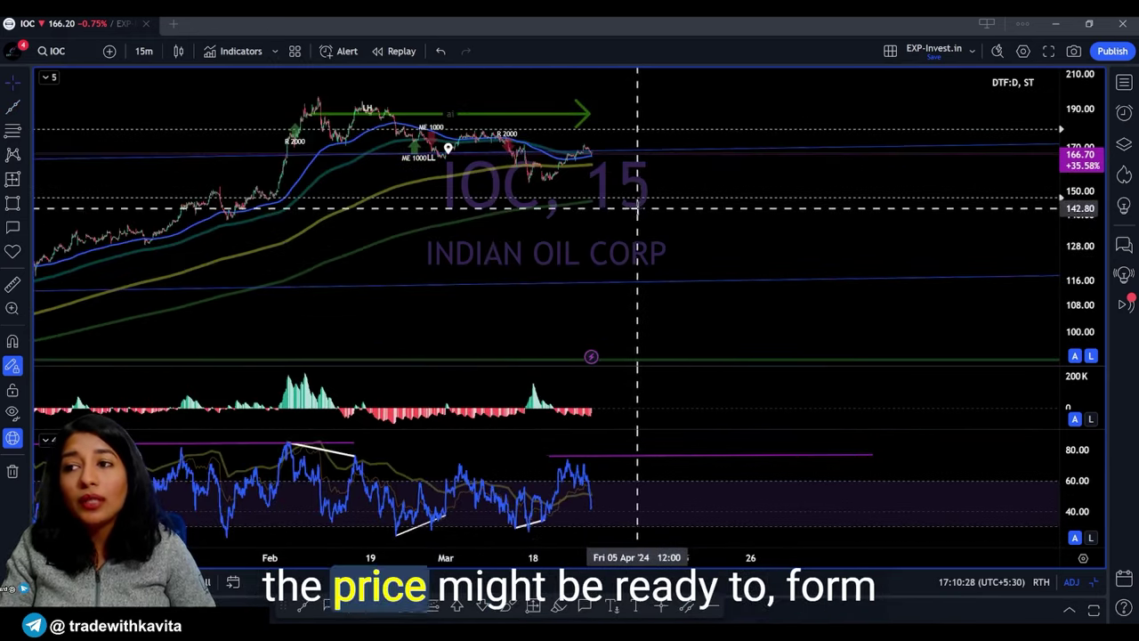
scroll(635, 234, up, 4)
scroll(614, 245, down, 4)
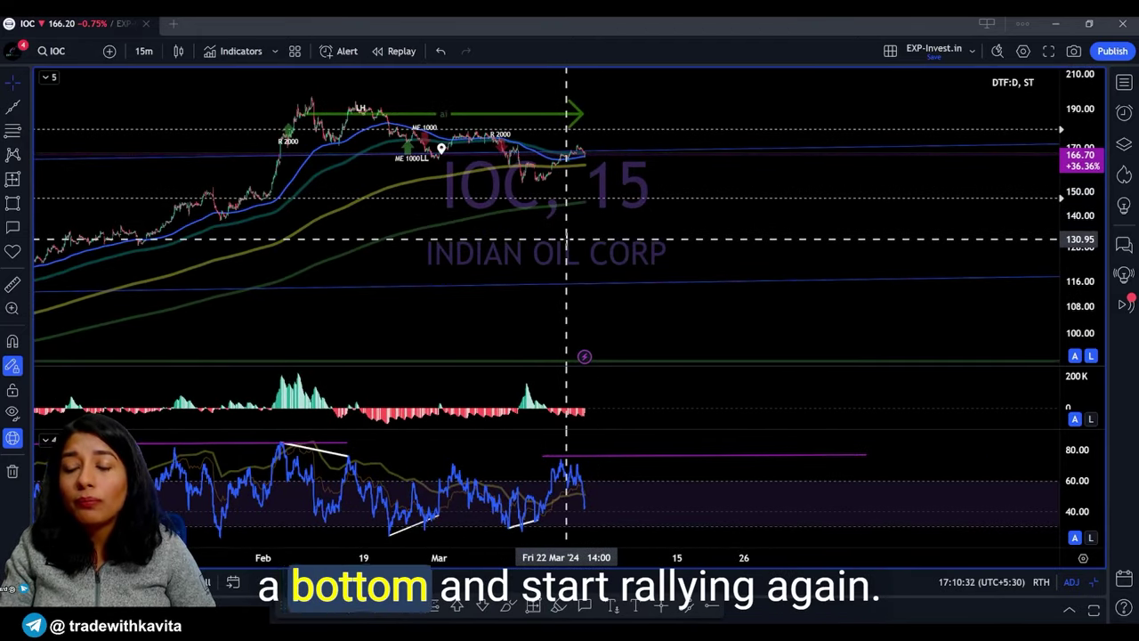
- Switch IOC to the 3-minute timeframe and create an alert on RSI (25, close) at about 29.57
key(Tab)
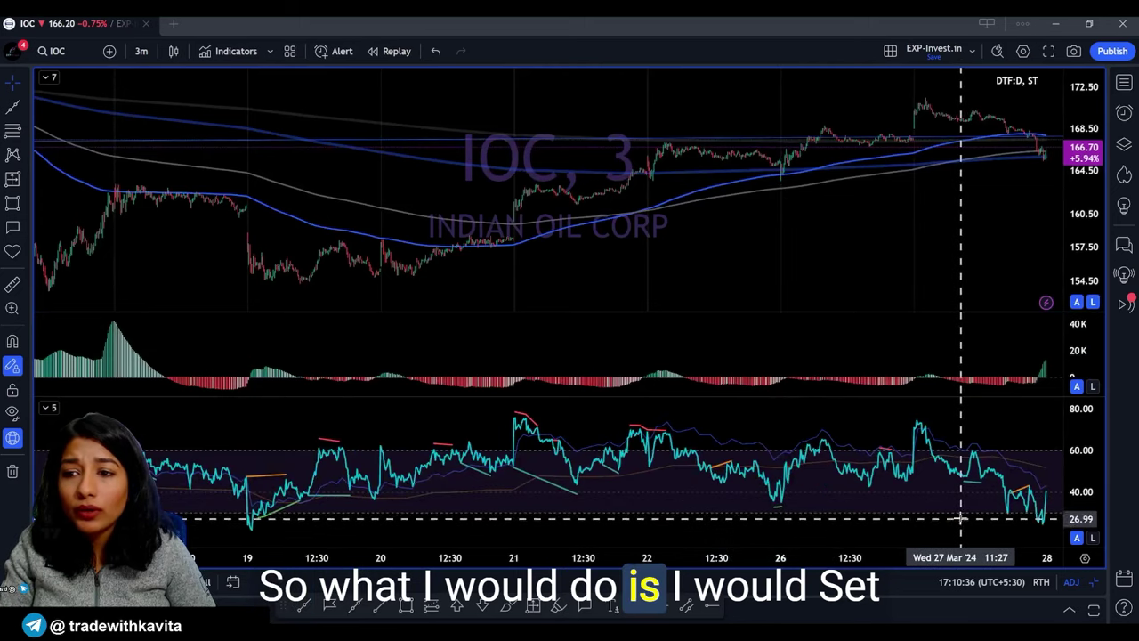
right_click(962, 518)
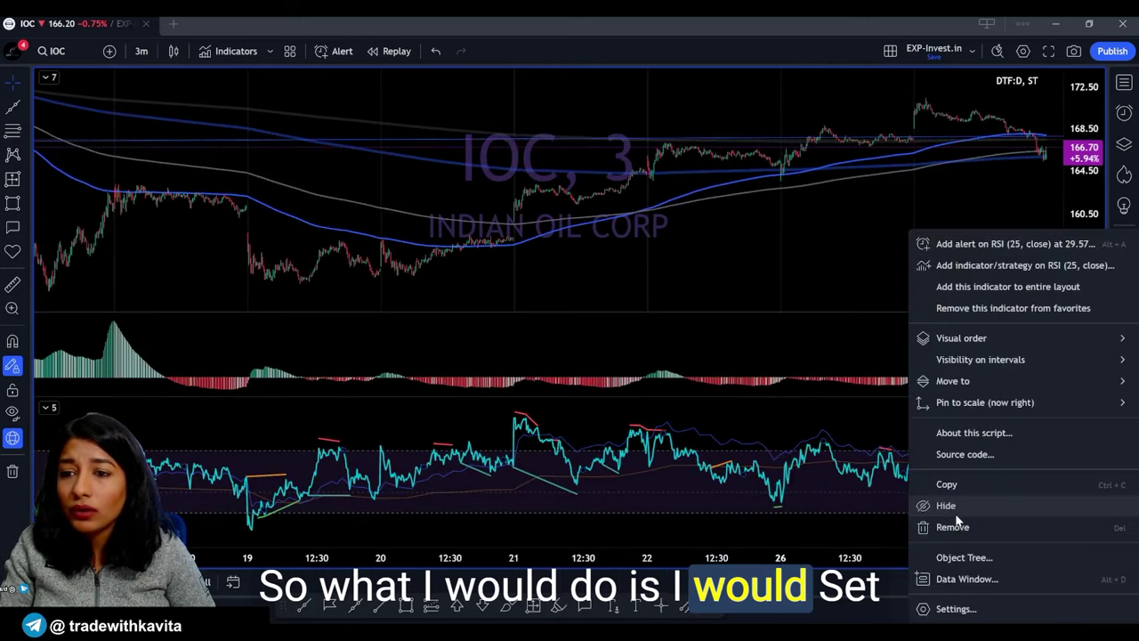
click(1020, 247)
click(690, 567)
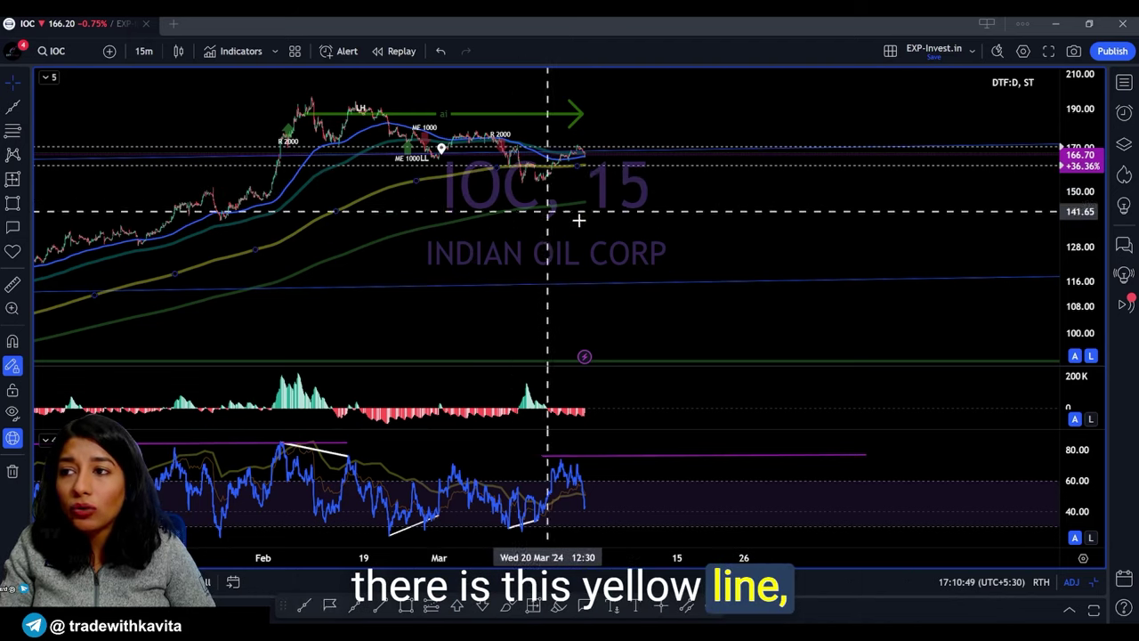
- Draw a horizontal parallel channel on IOC's 15-minute chart from the 153.20 stop-loss level up to the February high as target
scroll(498, 200, up, 4)
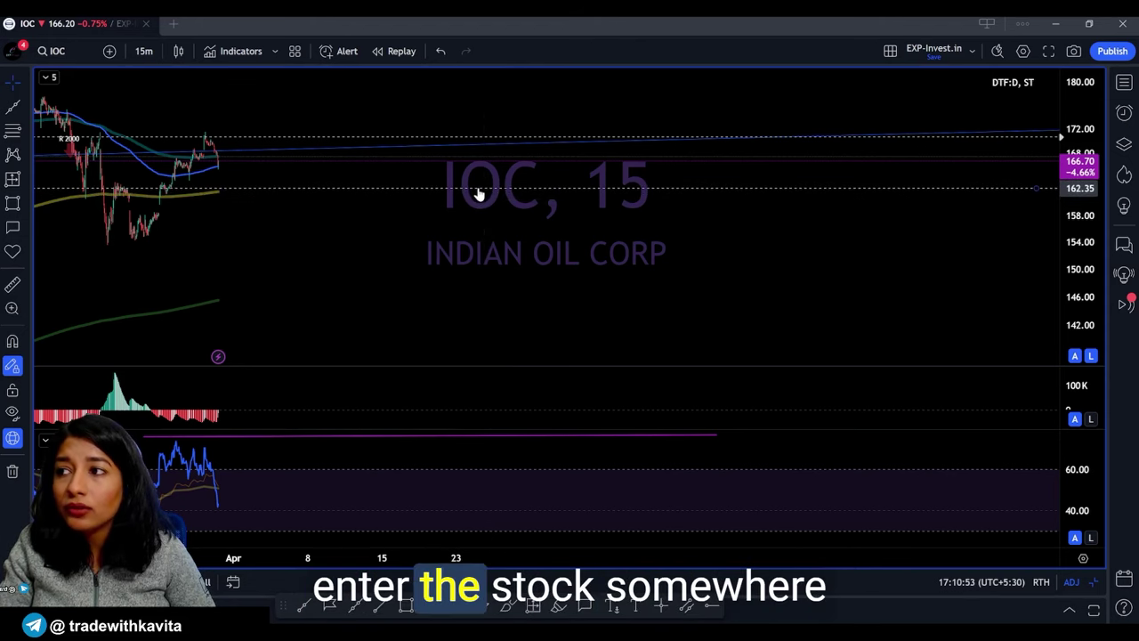
scroll(484, 191, down, 4)
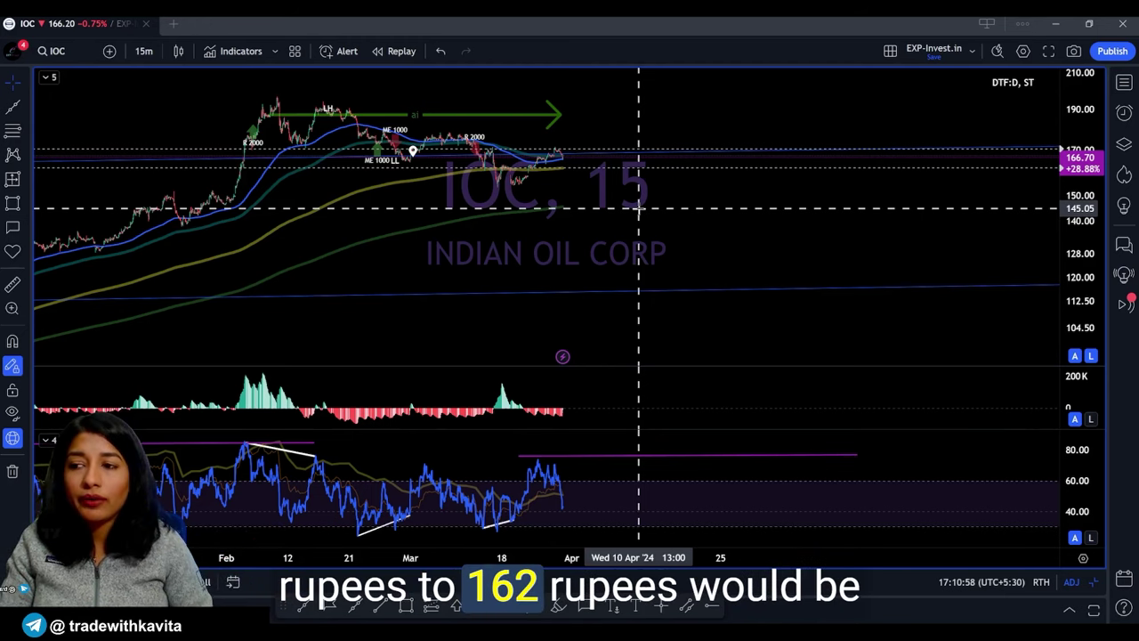
scroll(647, 212, up, 1)
scroll(653, 210, up, 3)
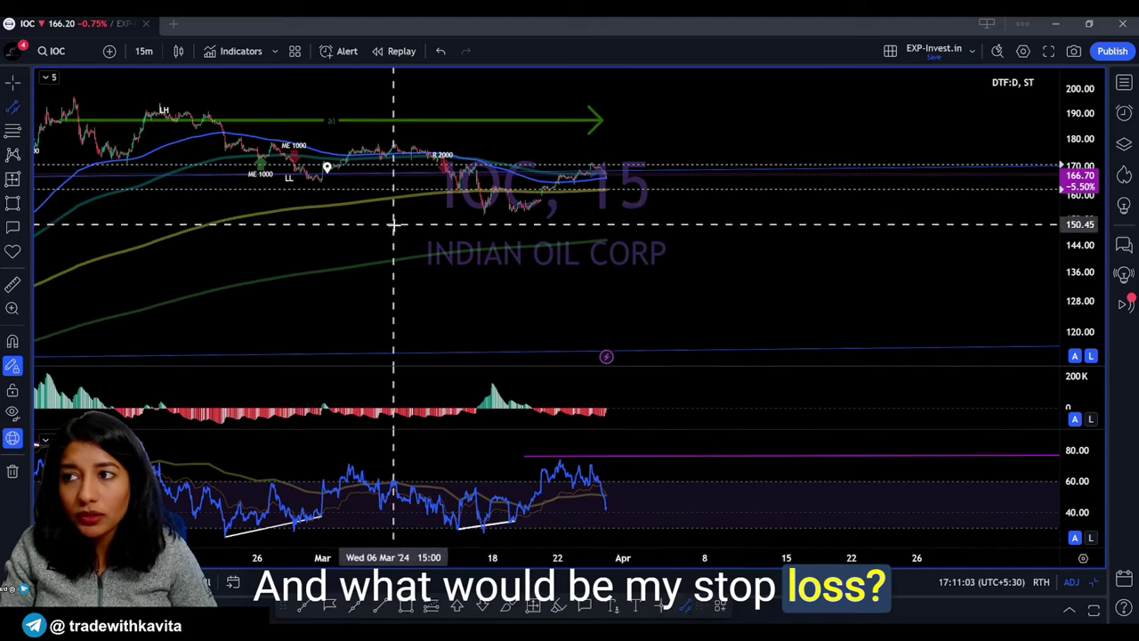
scroll(747, 172, down, 4)
click(748, 171)
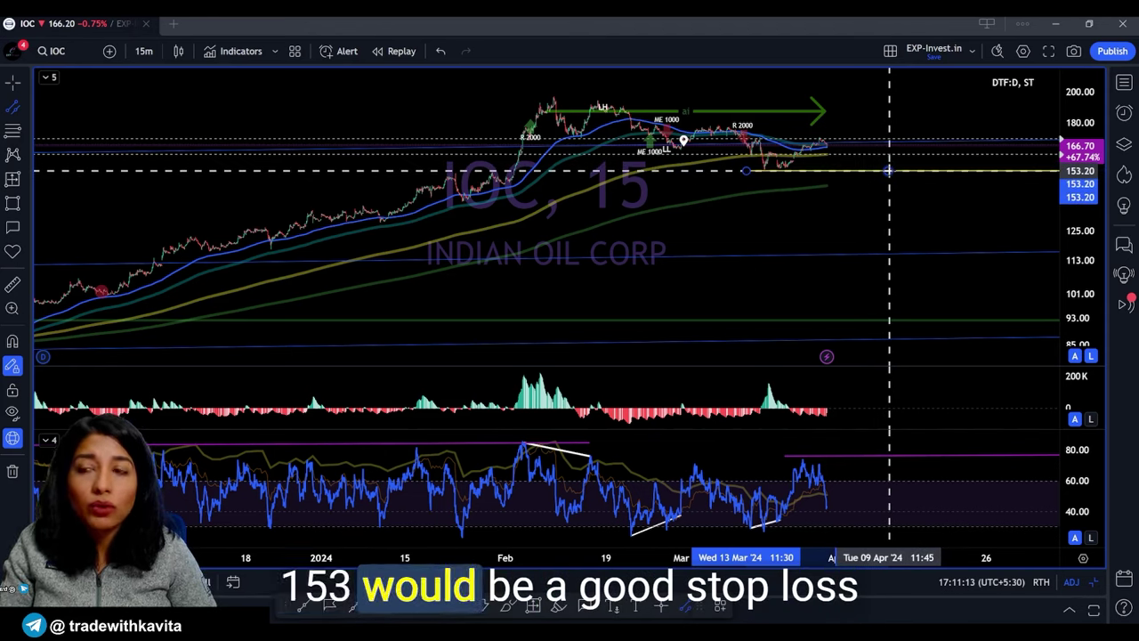
click(894, 107)
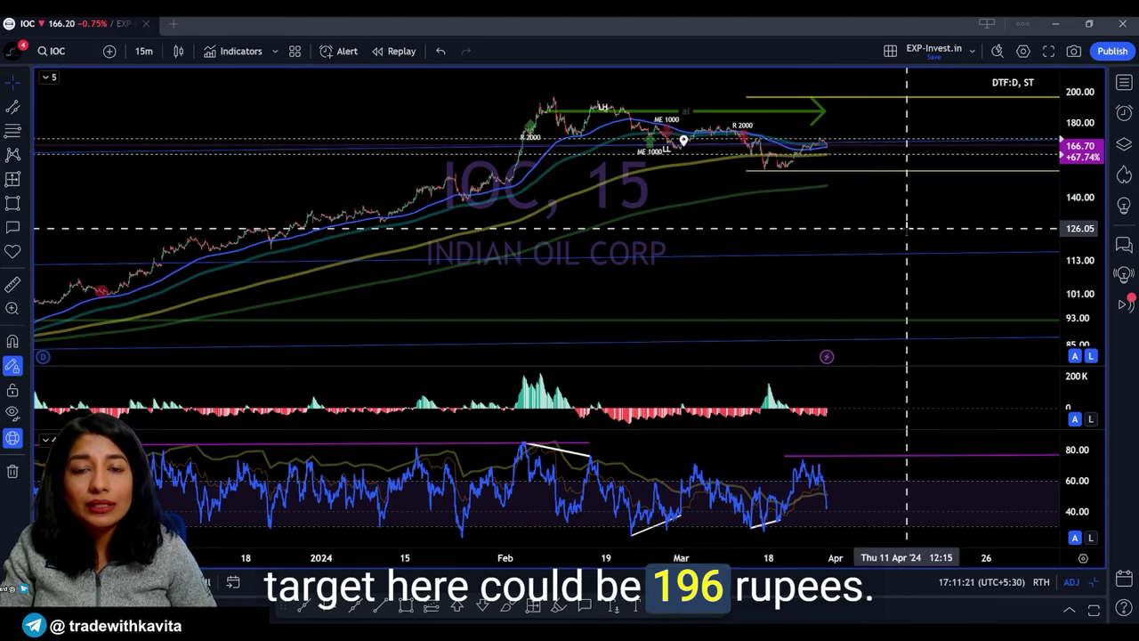
scroll(899, 231, up, 2)
scroll(902, 241, up, 2)
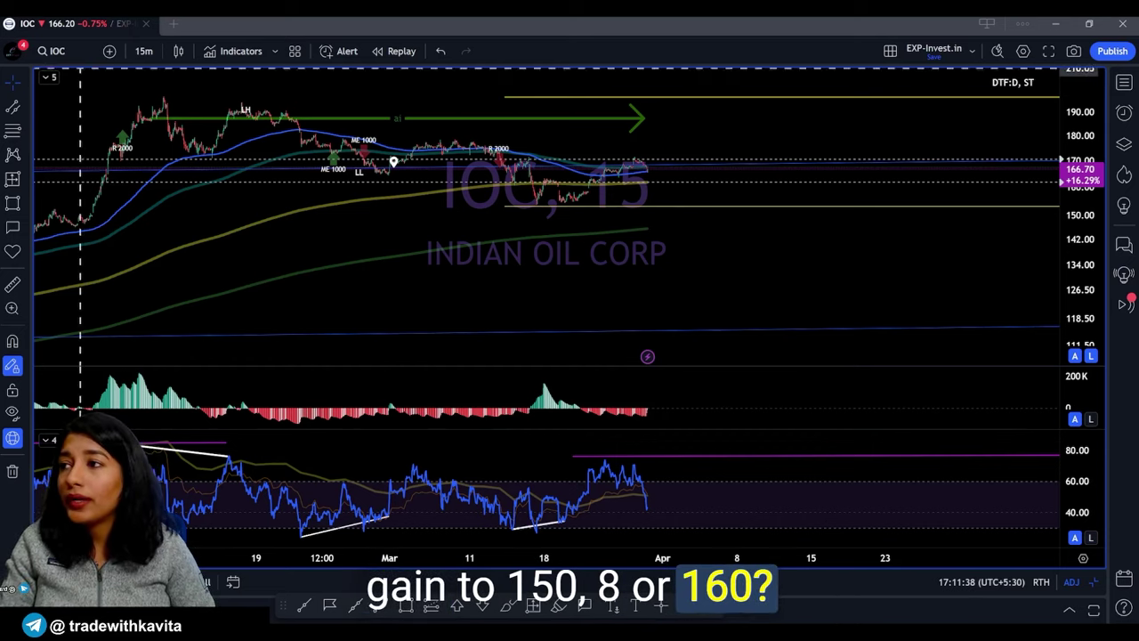
- Load the NSE:TATASTEEL chart for the next stock request
click(74, 52)
text(NSE:TATASTEEL)
key(Return)
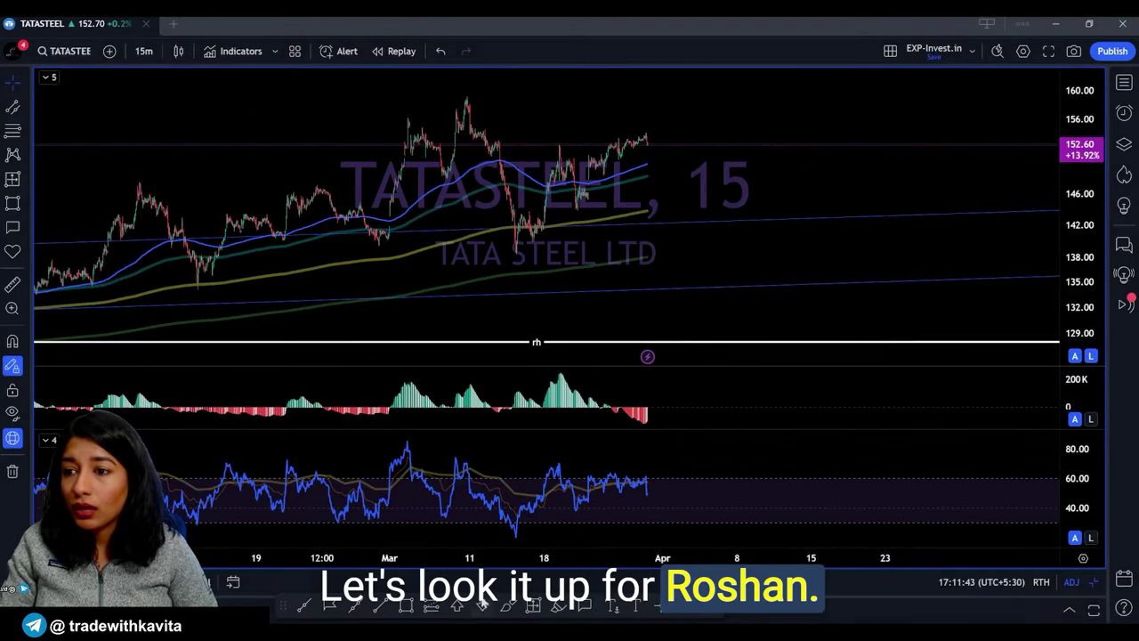
- Draw a falling trend line across TATASTEEL's RSI peaks from about 72.4 to 59.2 on 27 March, and switch to the 75-minute timeframe
click(304, 606)
click(558, 461)
click(644, 479)
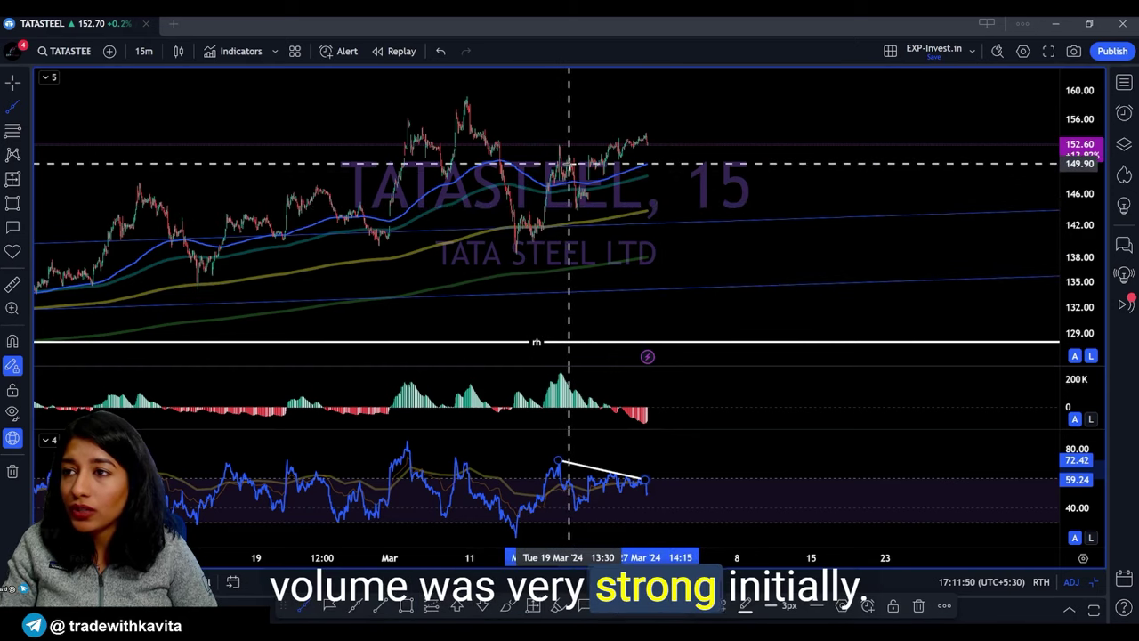
key(Escape)
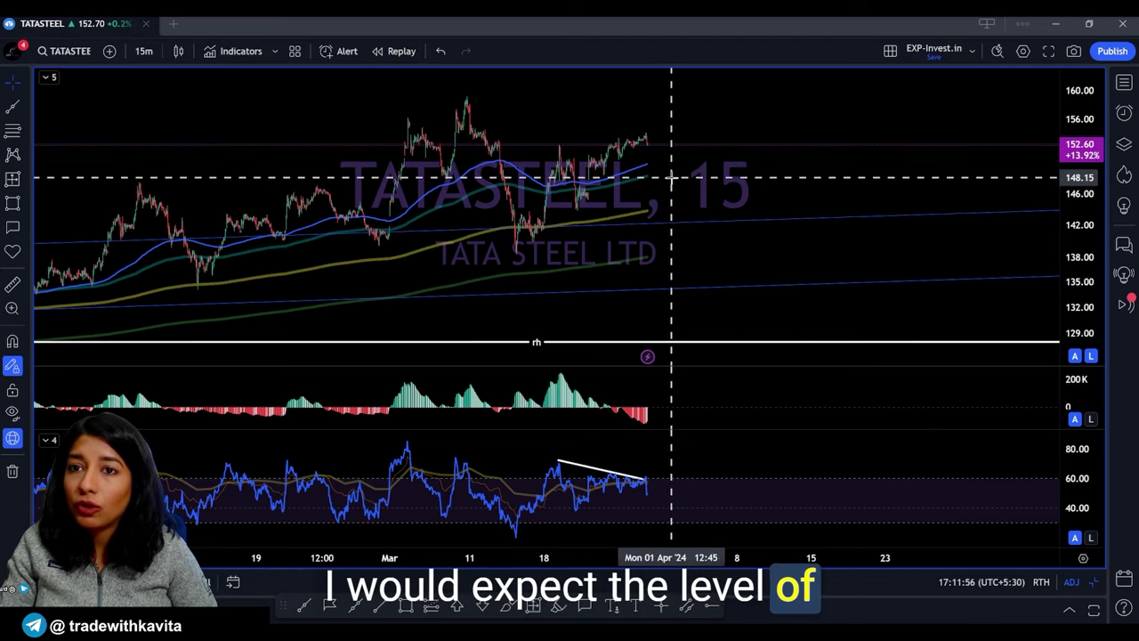
key(Tab)
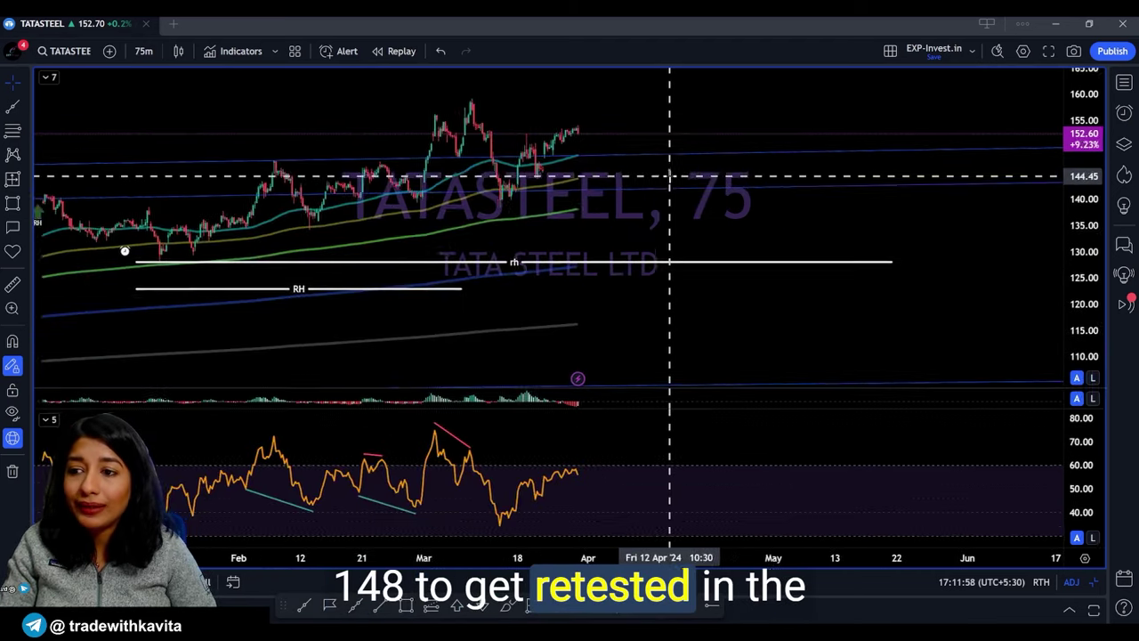
- Review TATASTEEL's price trend and RSI on the daily timeframe up to 27 March 2024
key(Tab)
scroll(669, 245, down, 5)
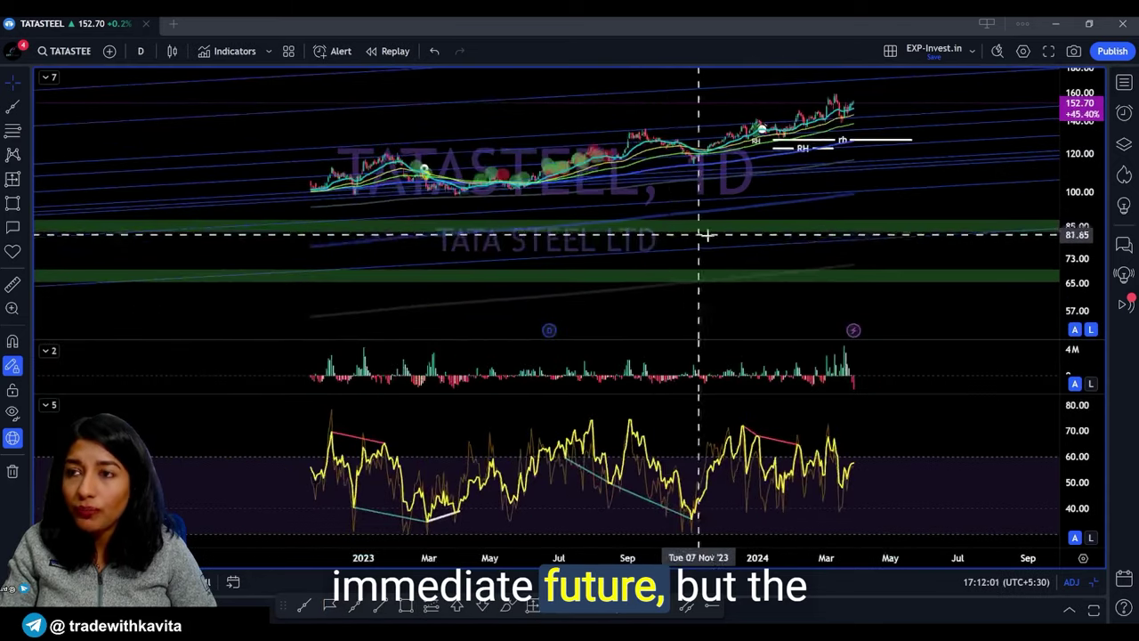
scroll(912, 214, up, 3)
scroll(910, 214, up, 2)
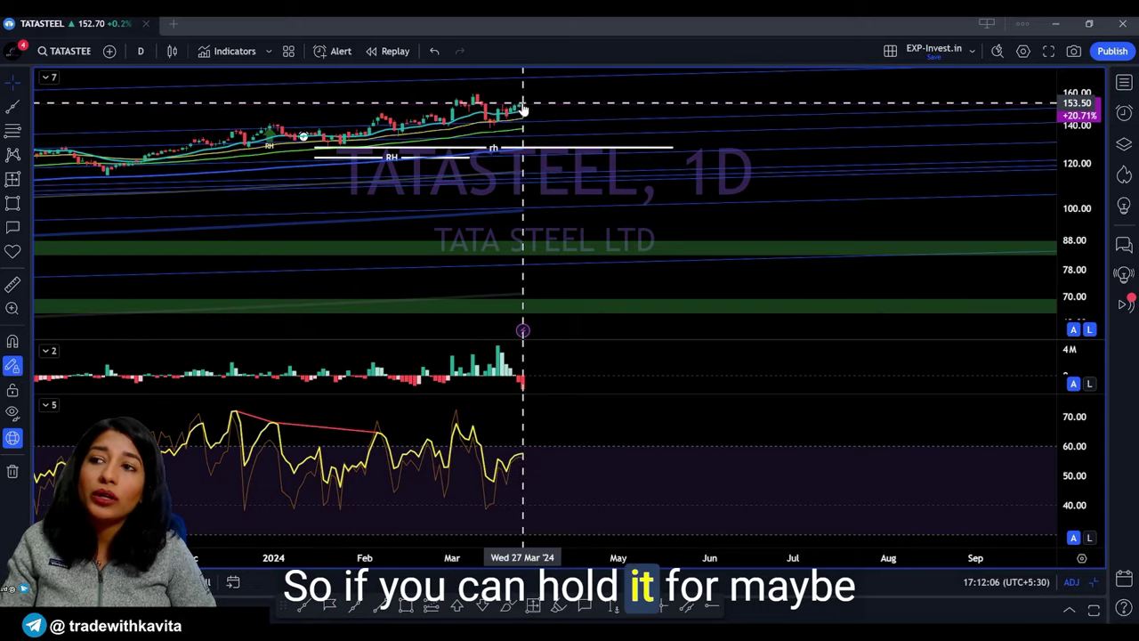
- Switch TATASTEEL to the weekly timeframe and examine its long-term trend lines for the next upside target
text(W)
key(Return)
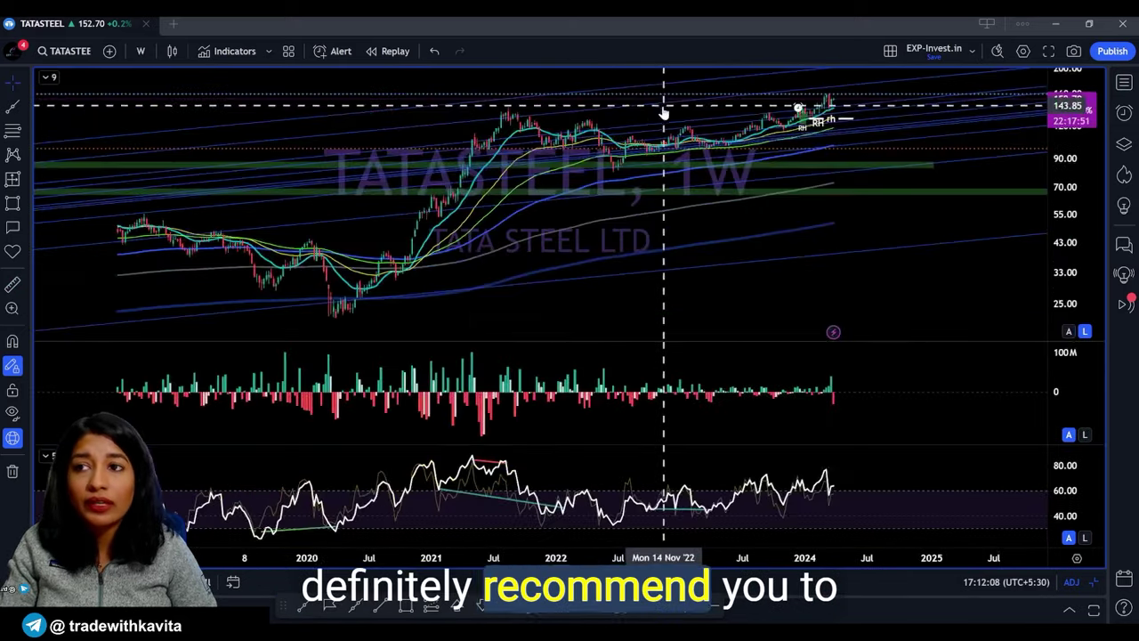
scroll(908, 187, down, 8)
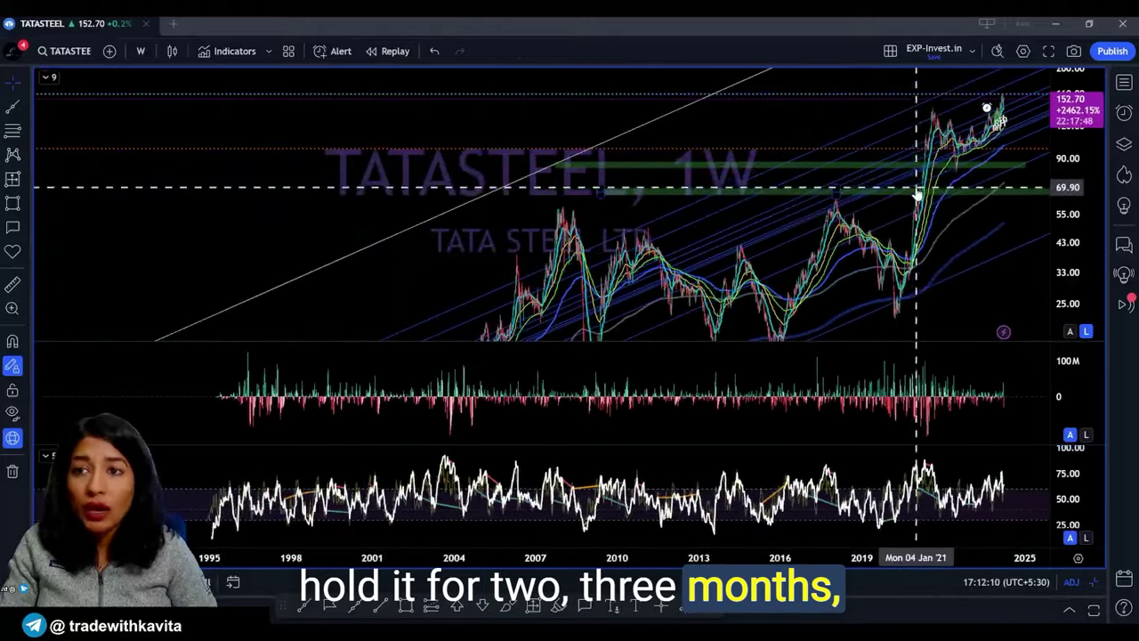
scroll(931, 263, down, 2)
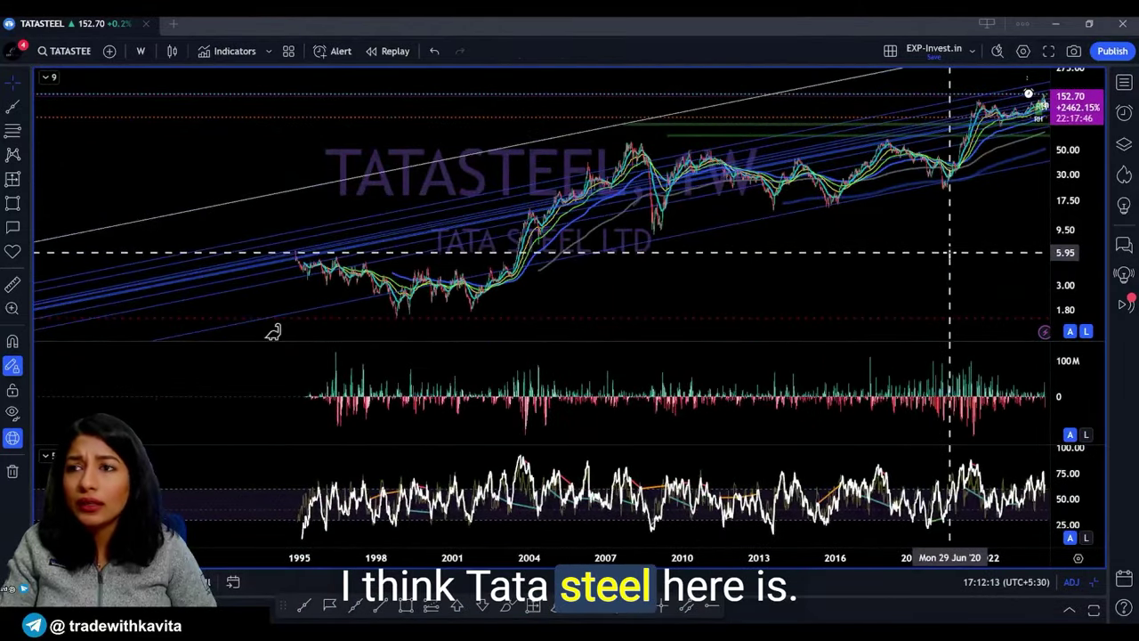
scroll(950, 254, up, 4)
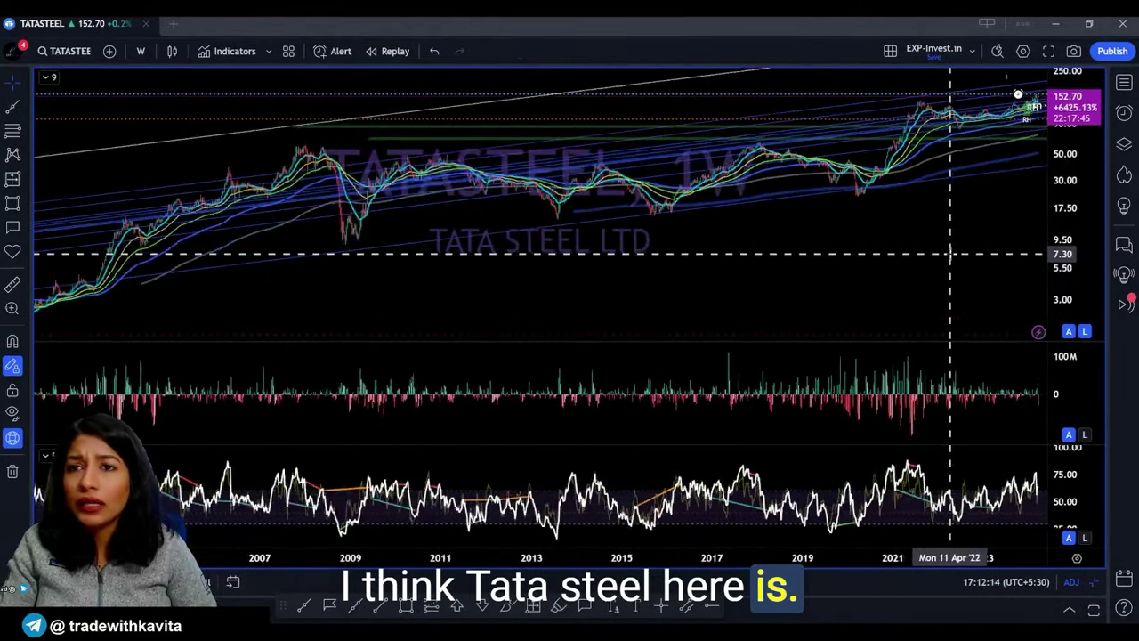
scroll(950, 254, up, 5)
scroll(822, 199, down, 6)
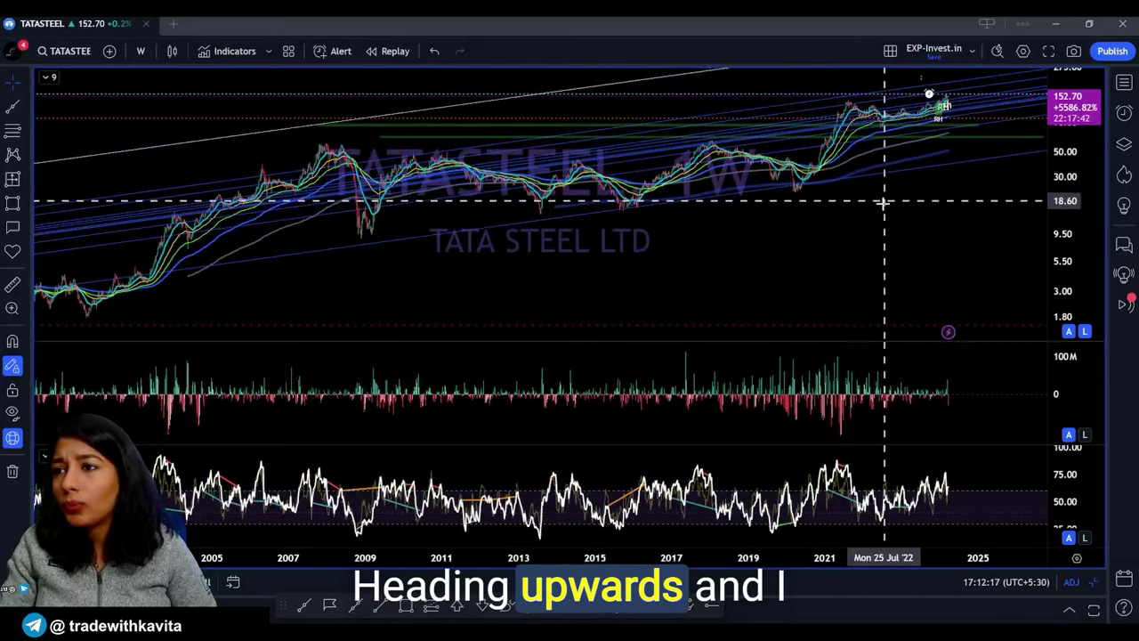
scroll(883, 201, up, 5)
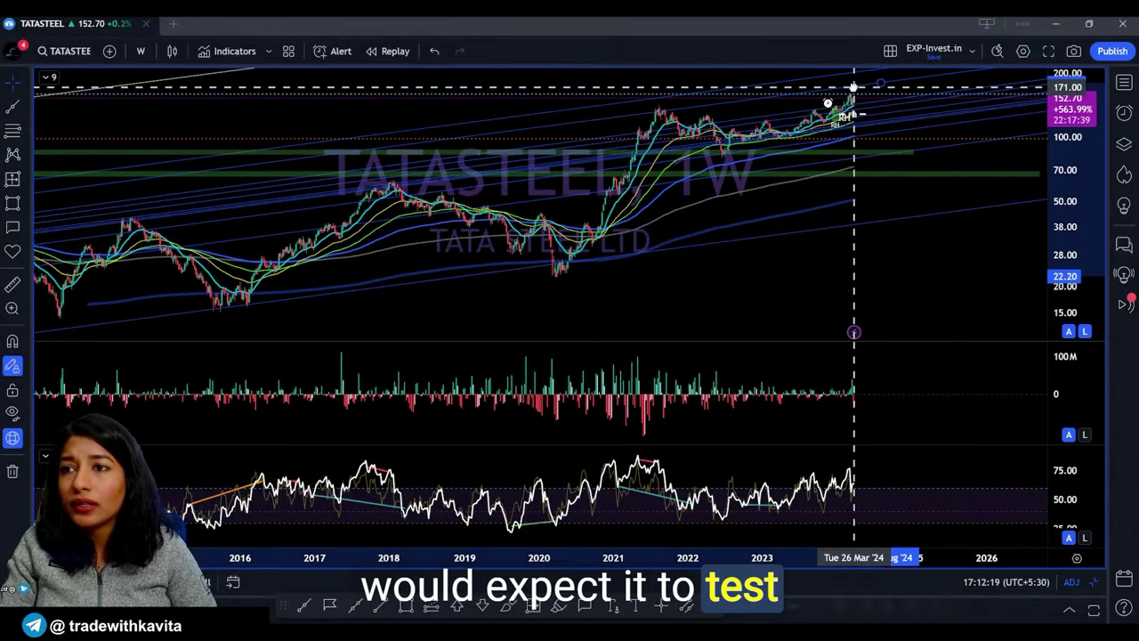
scroll(849, 119, up, 6)
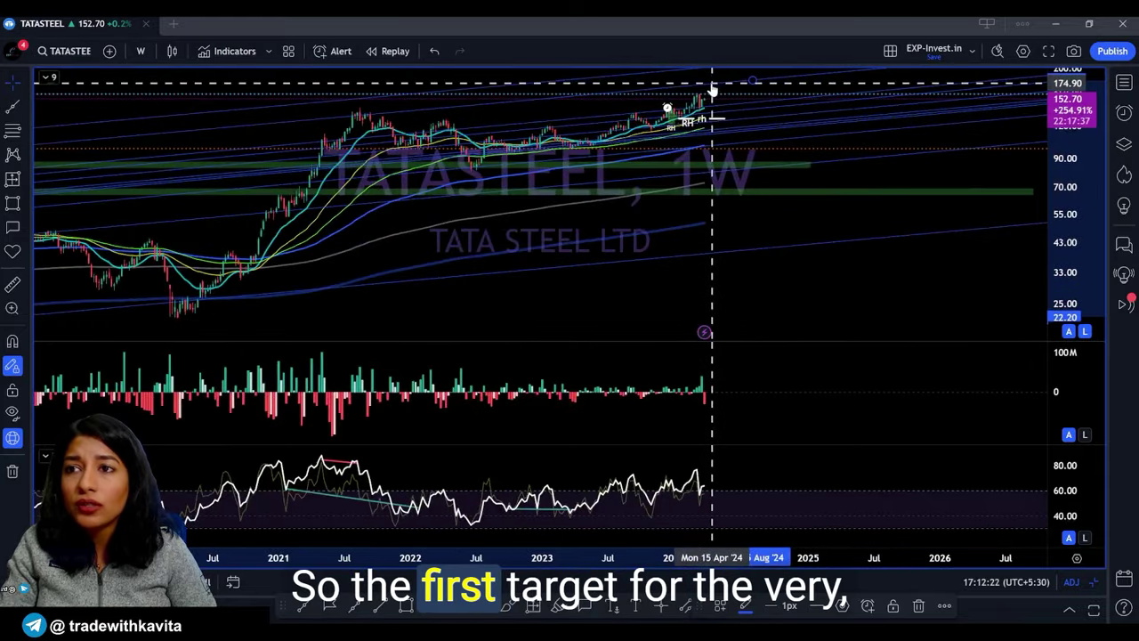
- Check TATASTEEL's daily chart back to 2022 for the upside from the current price, and return to the 75-minute timeframe
key(Tab)
scroll(623, 116, down, 3)
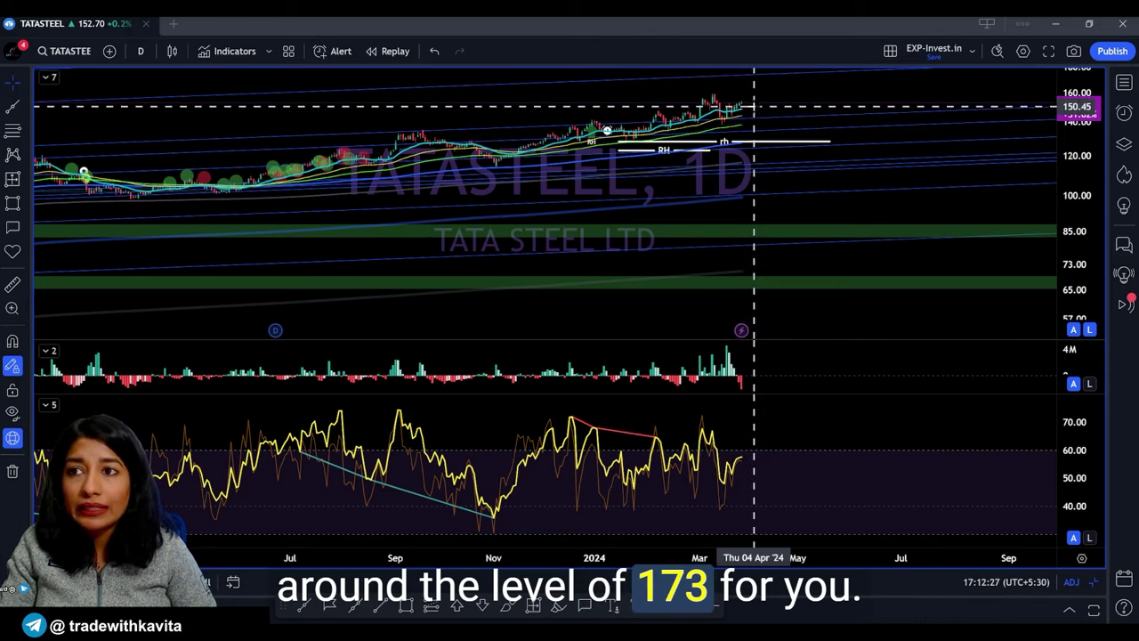
scroll(752, 108, down, 2)
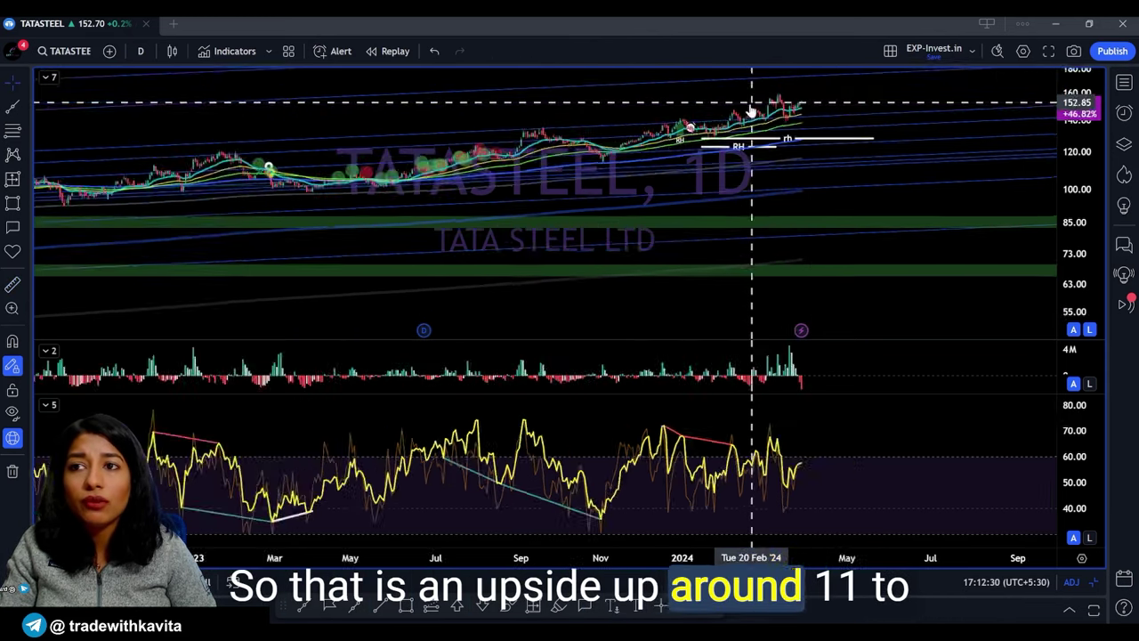
scroll(752, 109, down, 3)
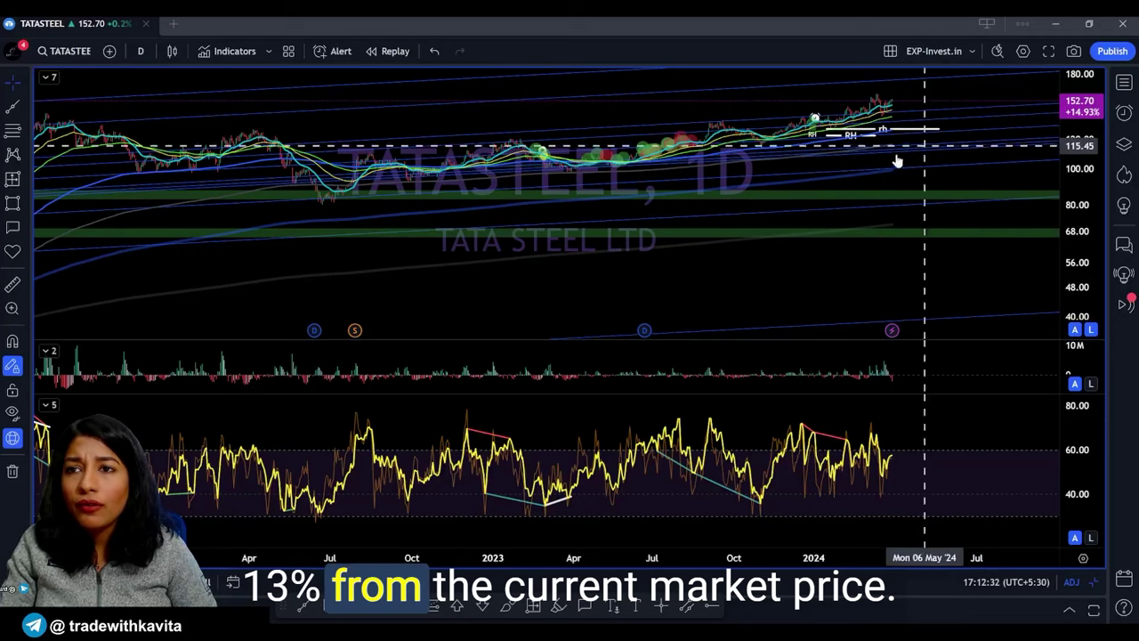
text(75)
key(Return)
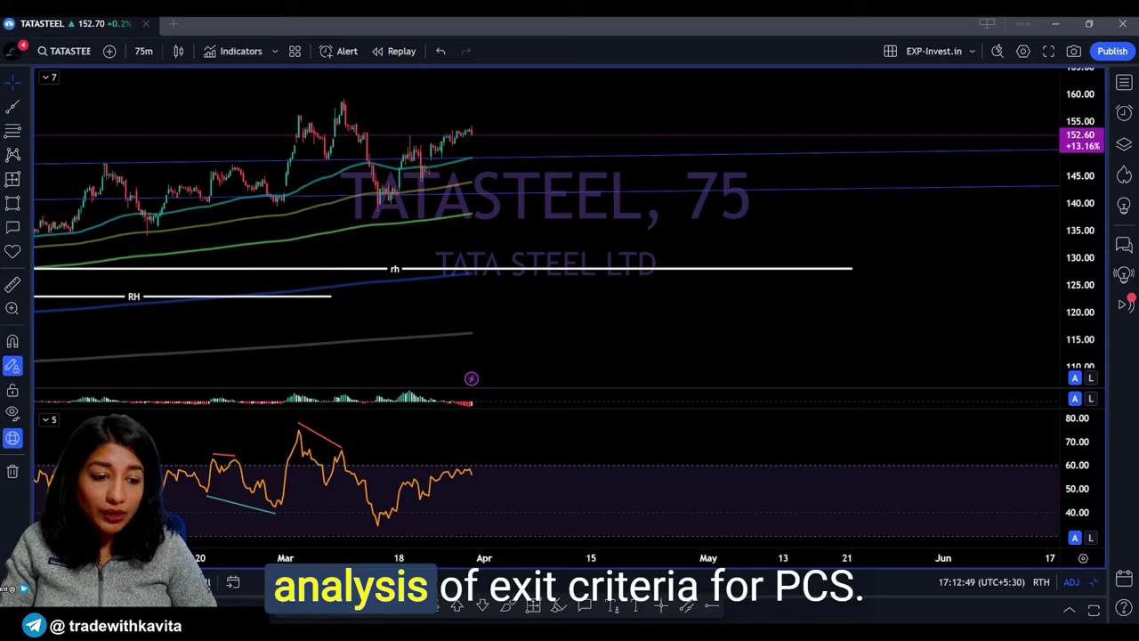
- Load the NSE:TCS chart for the next stock request
click(67, 51)
text(TCS)
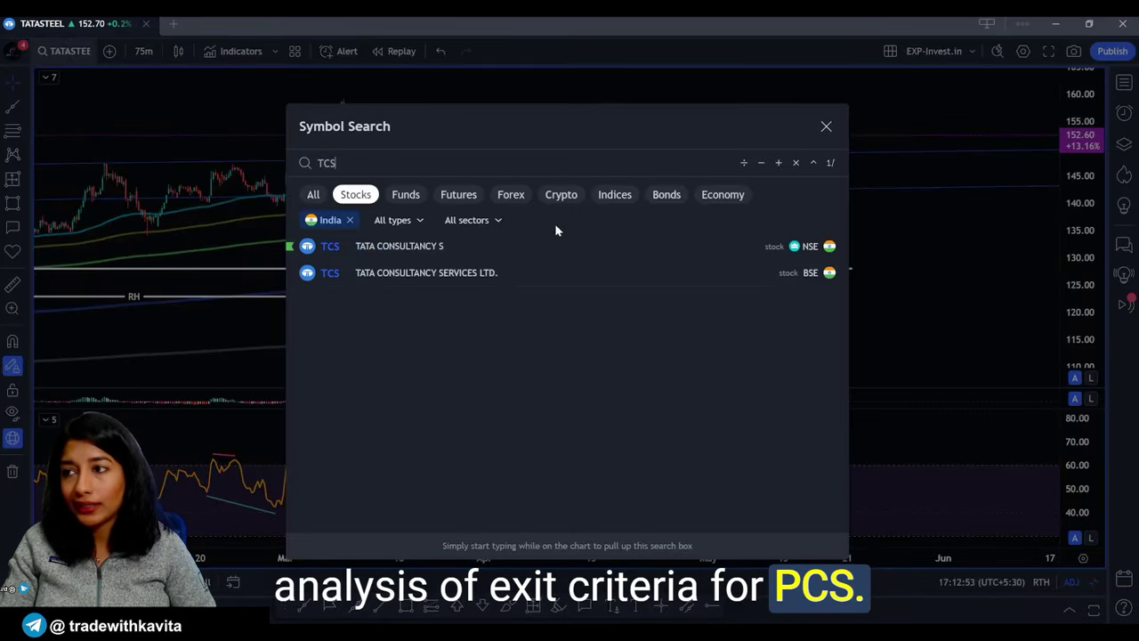
click(539, 240)
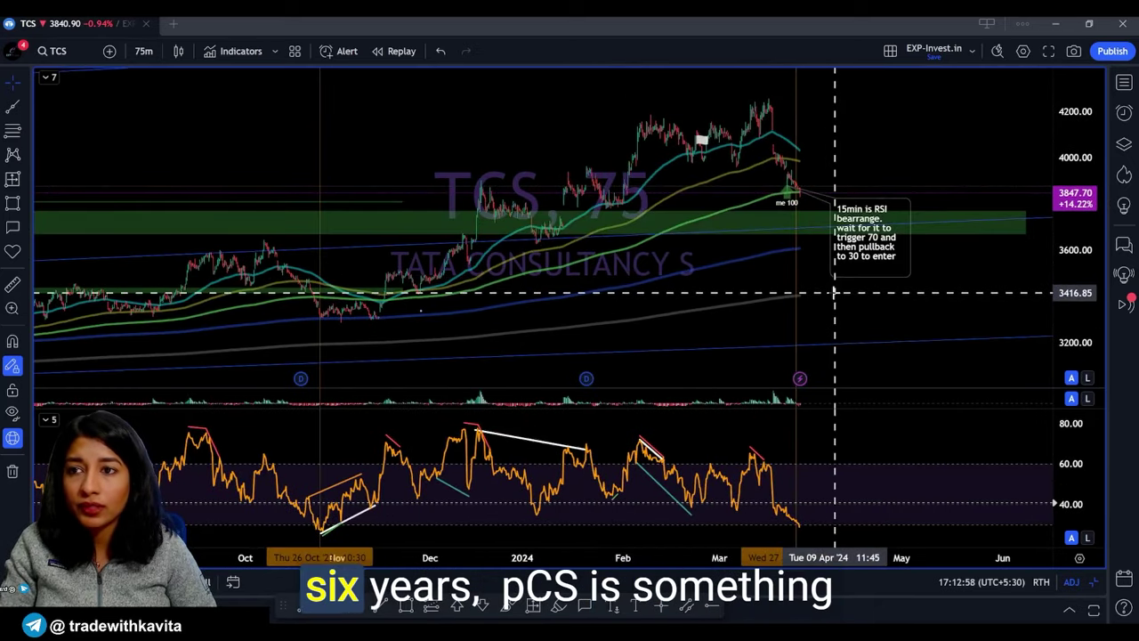
- Switch TCS to the 15-minute timeframe and move the RSI note callout into the empty area above and beyond the latest candles
text(15)
key(Return)
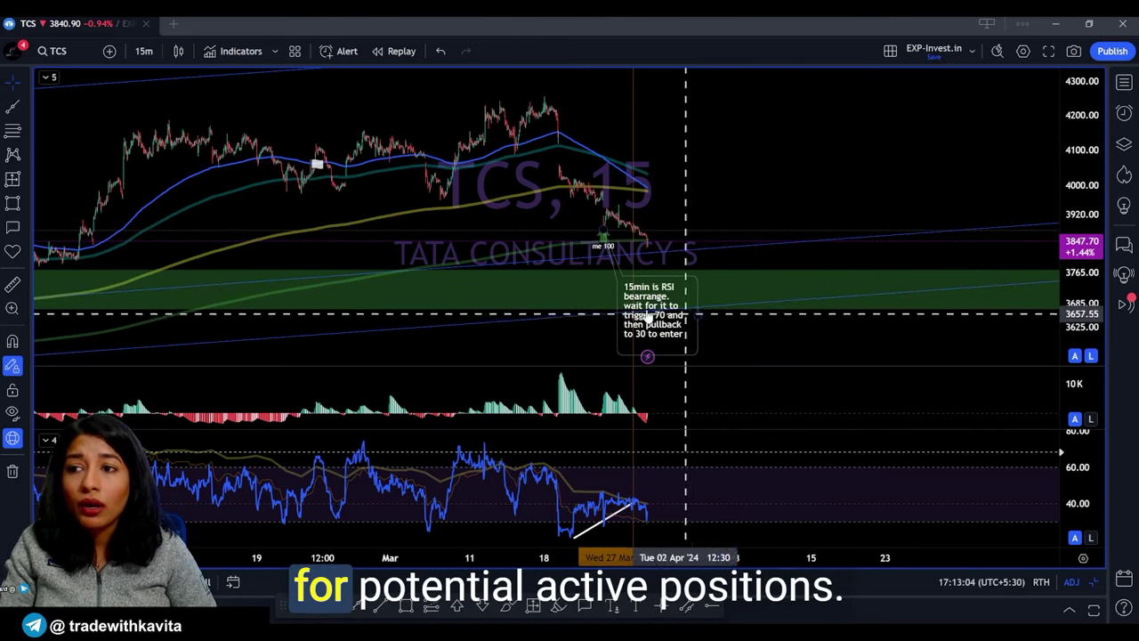
drag(686, 314, 850, 165)
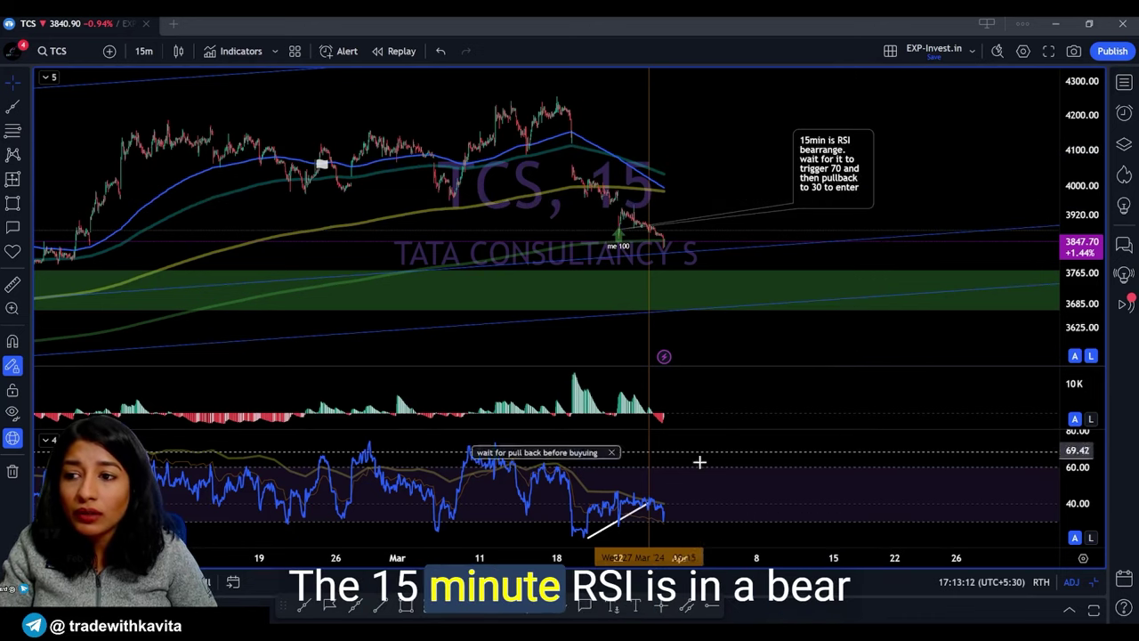
- Draw near-horizontal trend lines on TCS's 15-minute RSI, along its lows and across the 59 to 60 level from 13 March to 1 April
scroll(604, 538, down, 3)
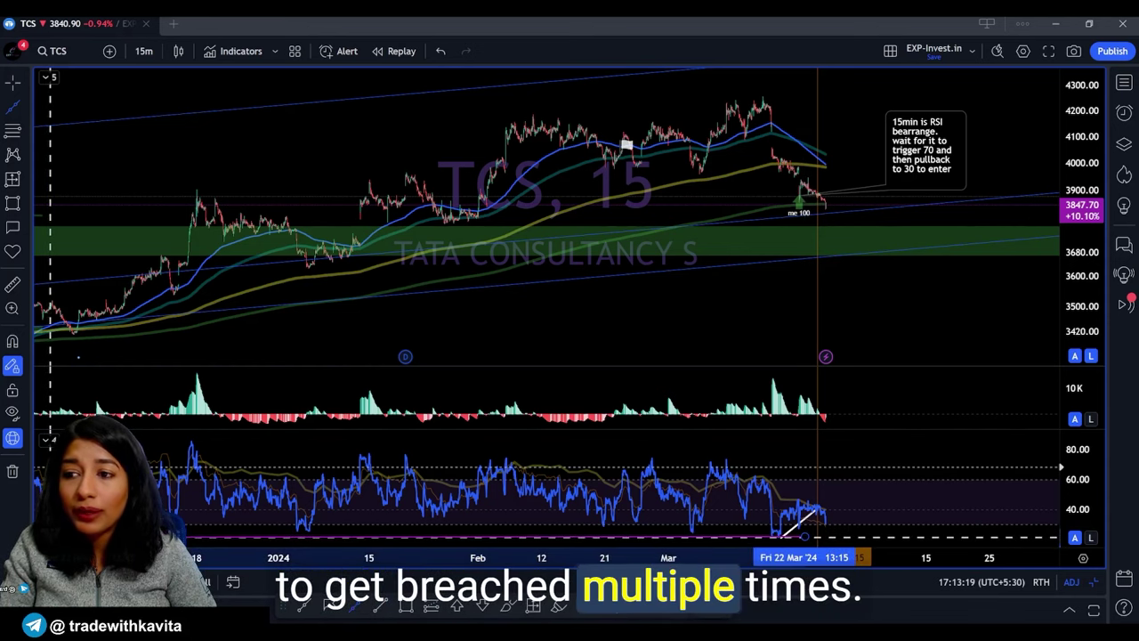
scroll(462, 532, up, 3)
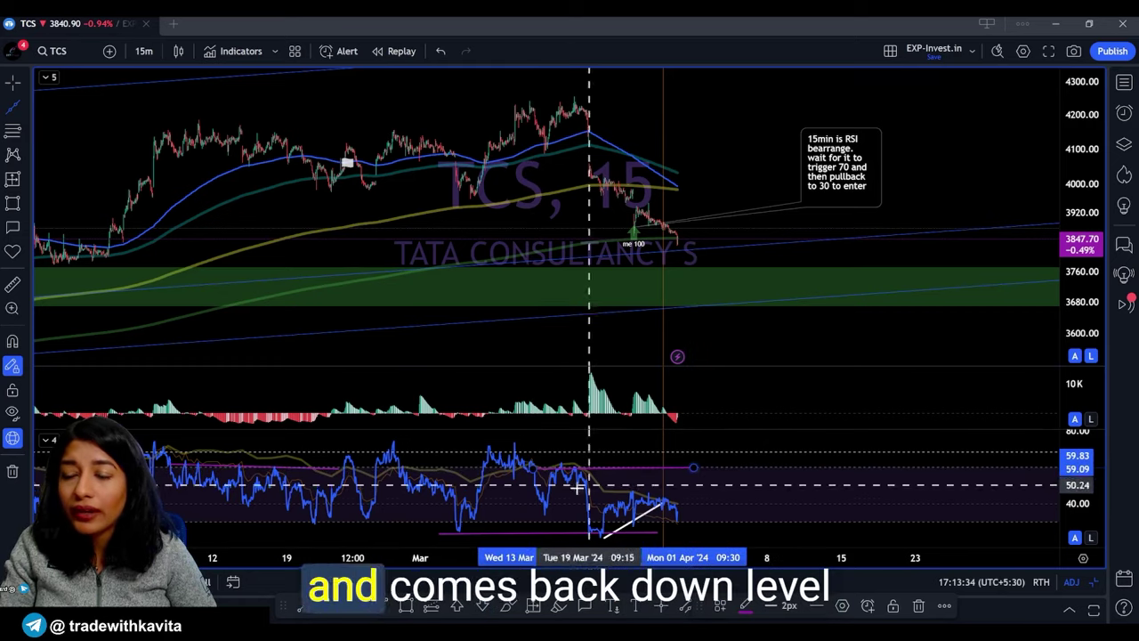
scroll(620, 279, down, 4)
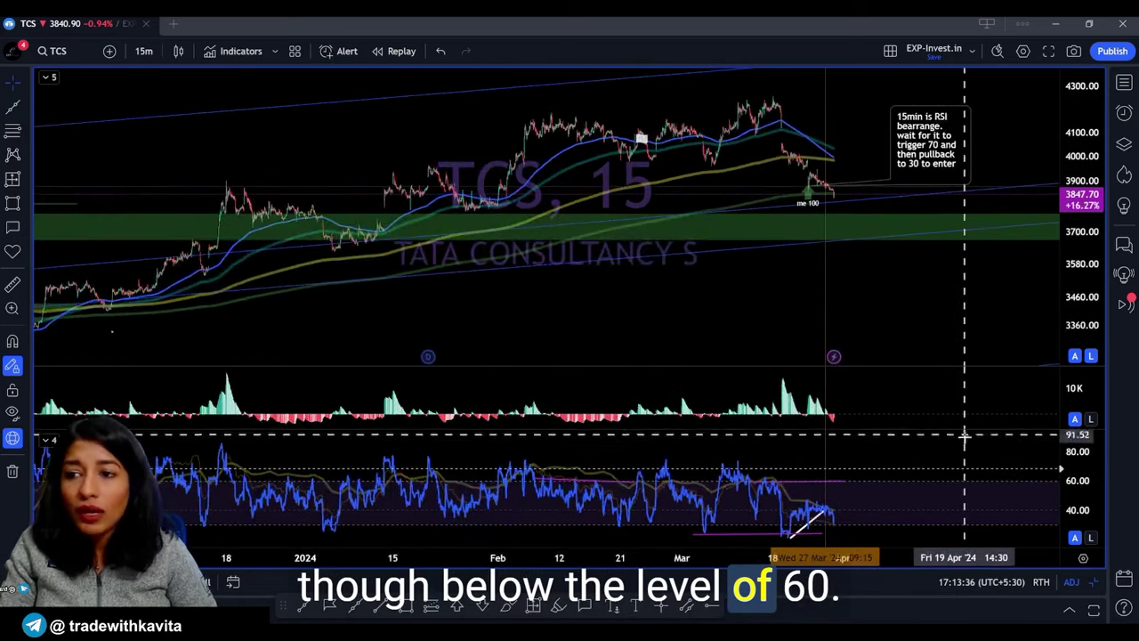
- Examine TCS's 15-minute price decline together with the volume histogram and RSI around 21 March
scroll(510, 341, up, 3)
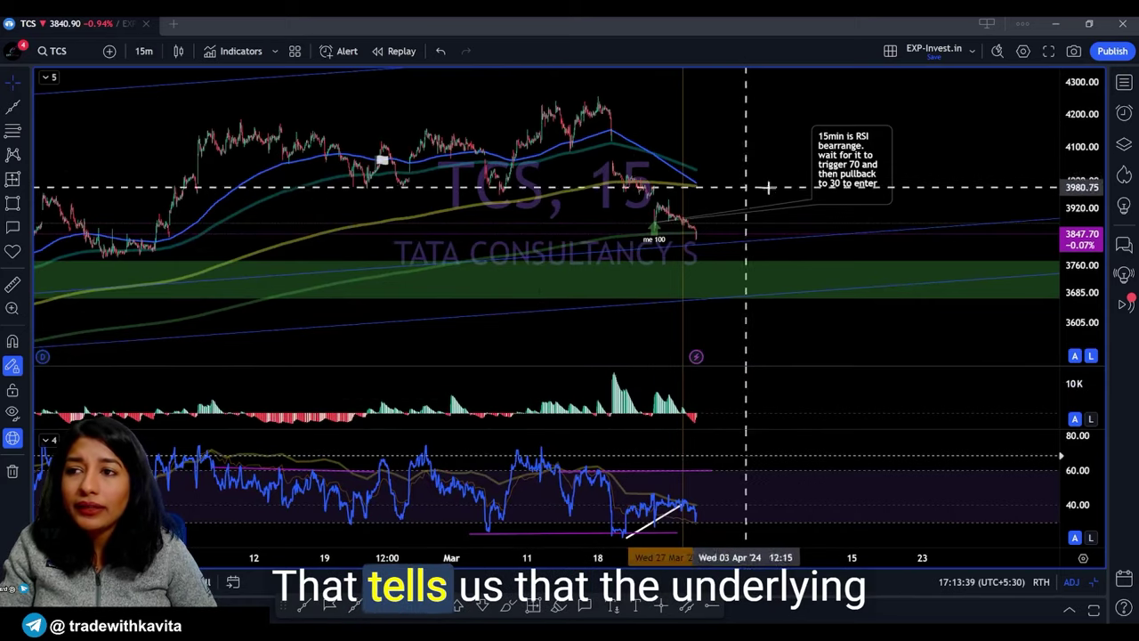
scroll(650, 173, up, 5)
scroll(559, 232, down, 3)
scroll(554, 234, up, 2)
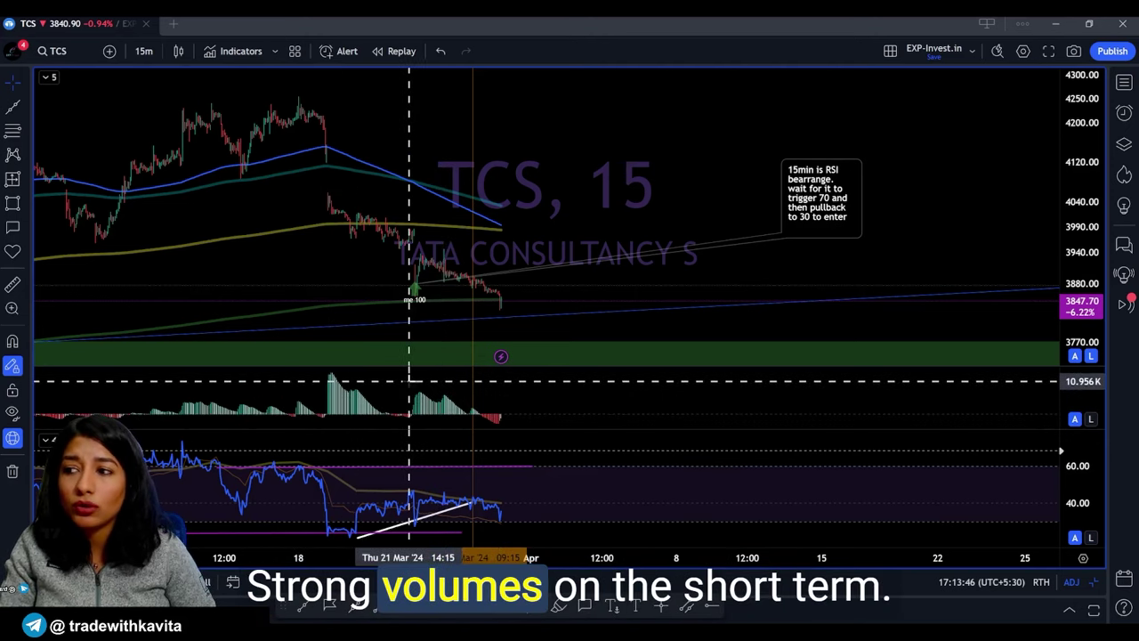
scroll(712, 374, down, 6)
right_click(694, 305)
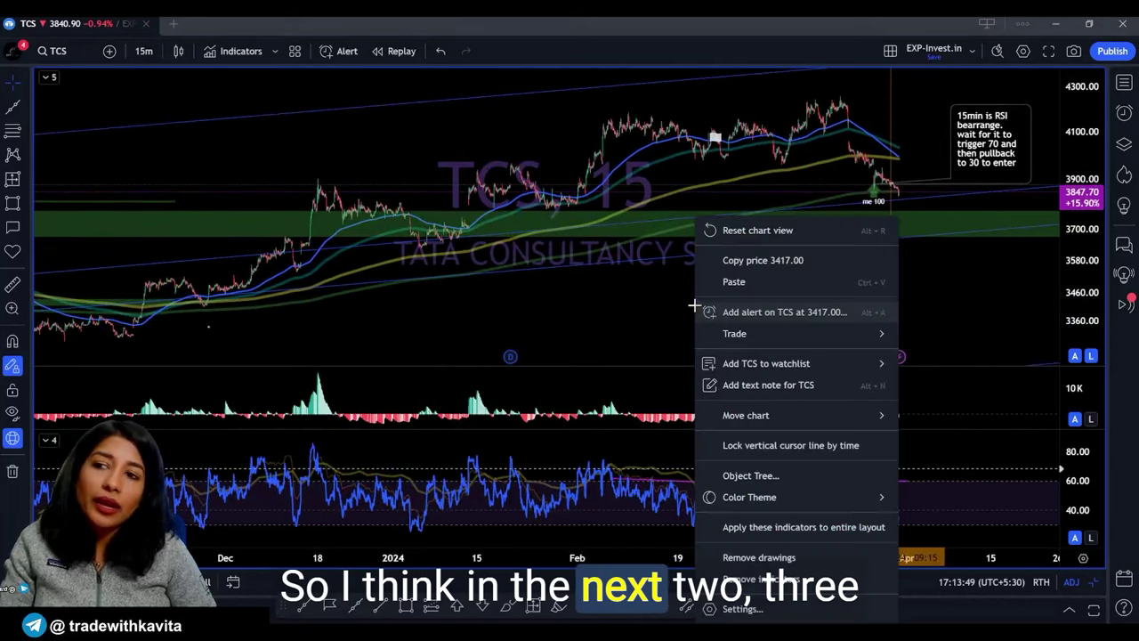
click(642, 302)
- Switch TCS to the 75-minute timeframe and examine the green support zone near 3,700 and the stop-loss level near 3,625
key(Tab)
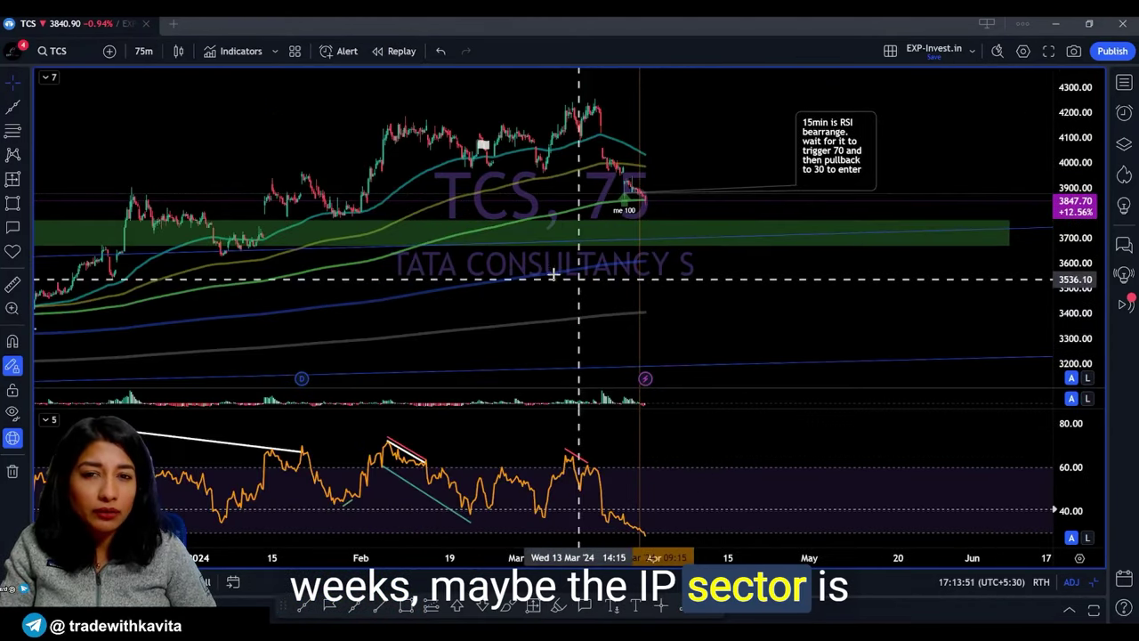
scroll(679, 271, up, 5)
drag(649, 290, 979, 311)
scroll(875, 323, up, 4)
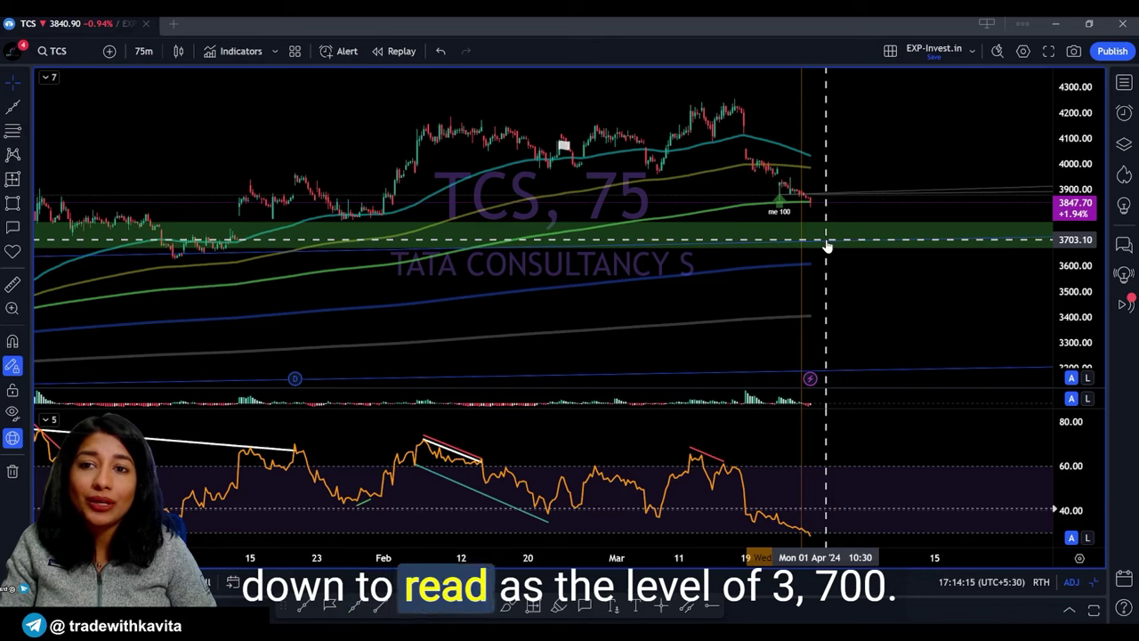
scroll(831, 300, up, 6)
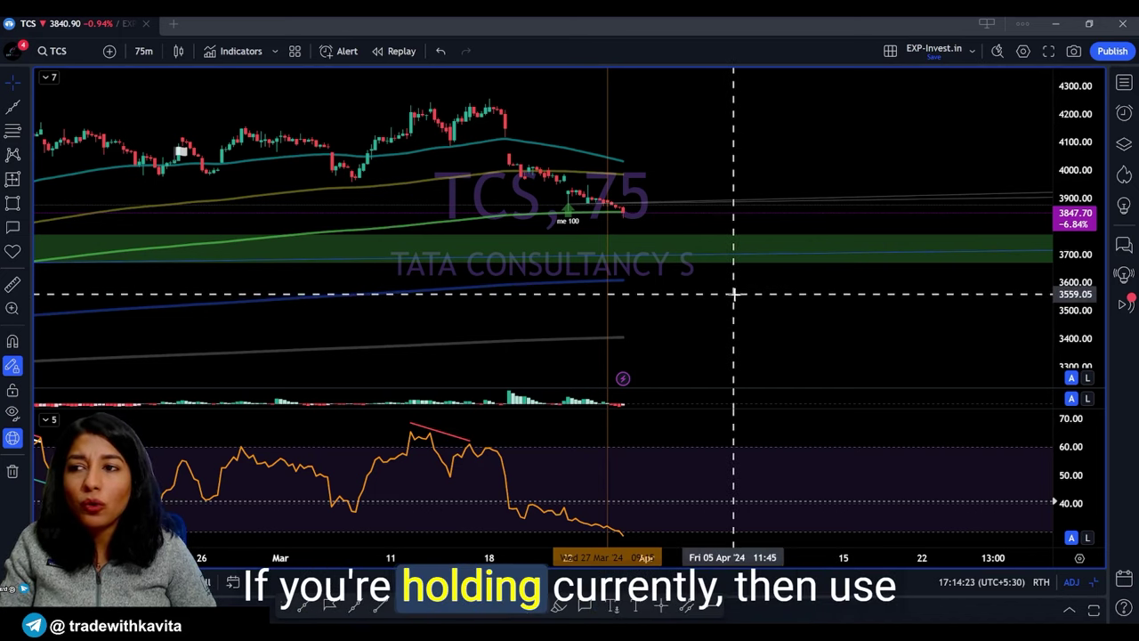
scroll(733, 293, down, 5)
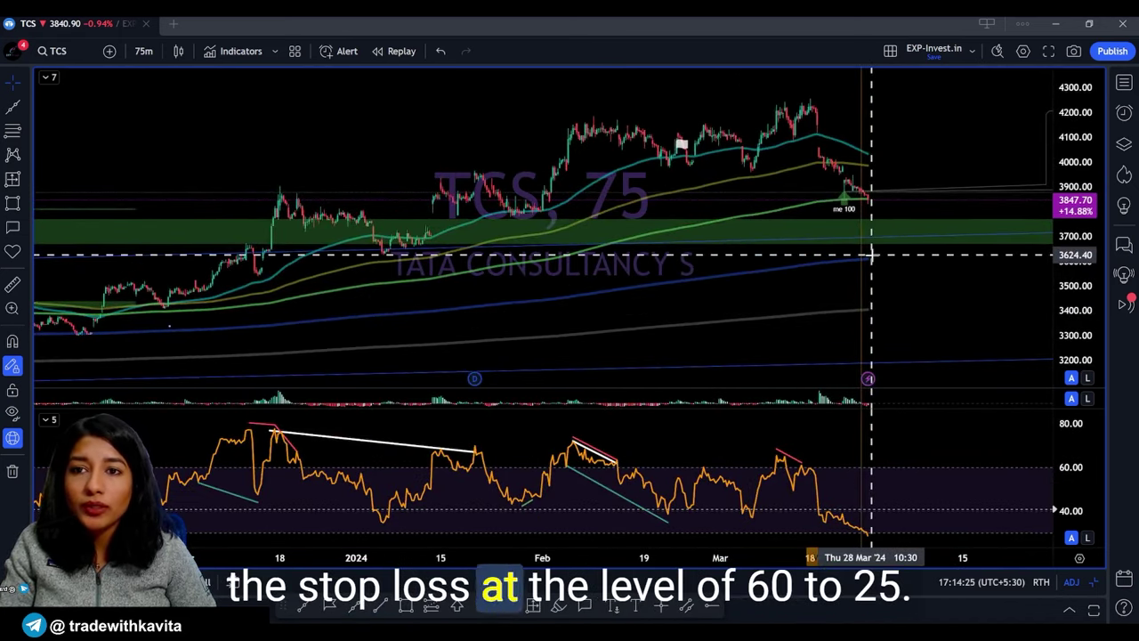
scroll(871, 256, up, 3)
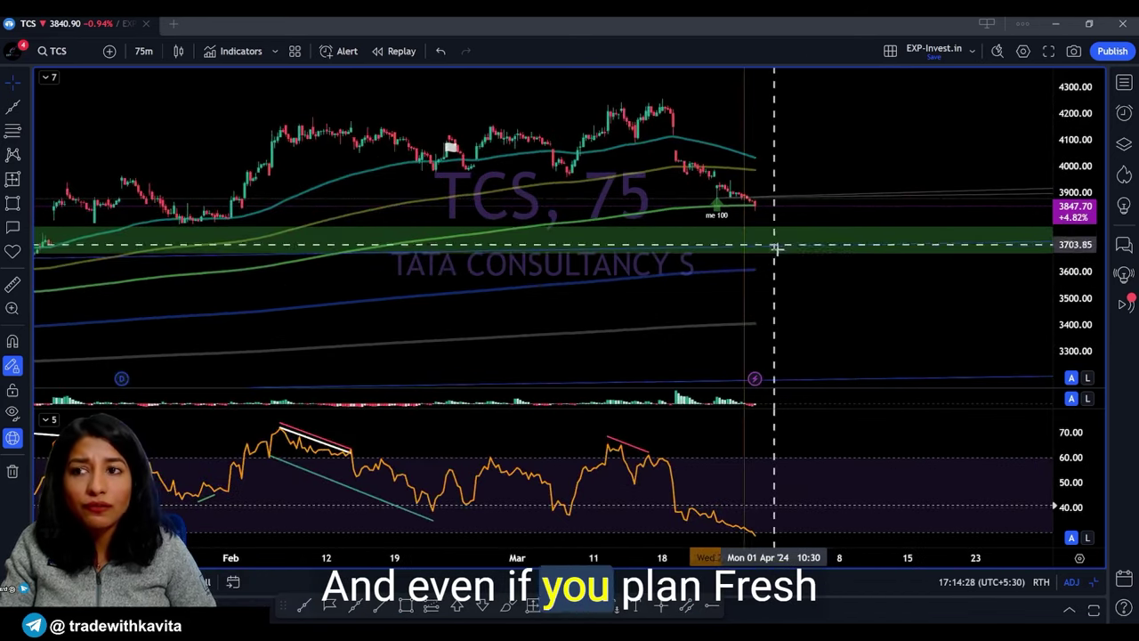
scroll(801, 260, down, 2)
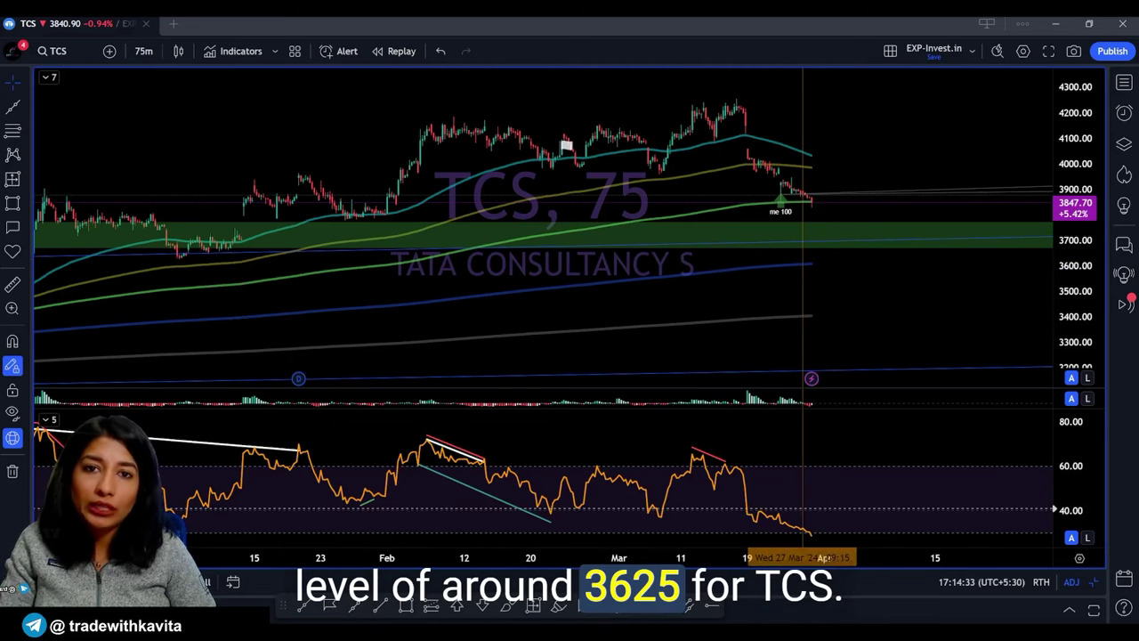
- Switch TCS to the weekly timeframe and review its long-term trend, moving averages and RSI back to 2014
key(Tab)
scroll(814, 259, up, 4)
key(Tab)
scroll(872, 311, down, 5)
scroll(870, 316, down, 3)
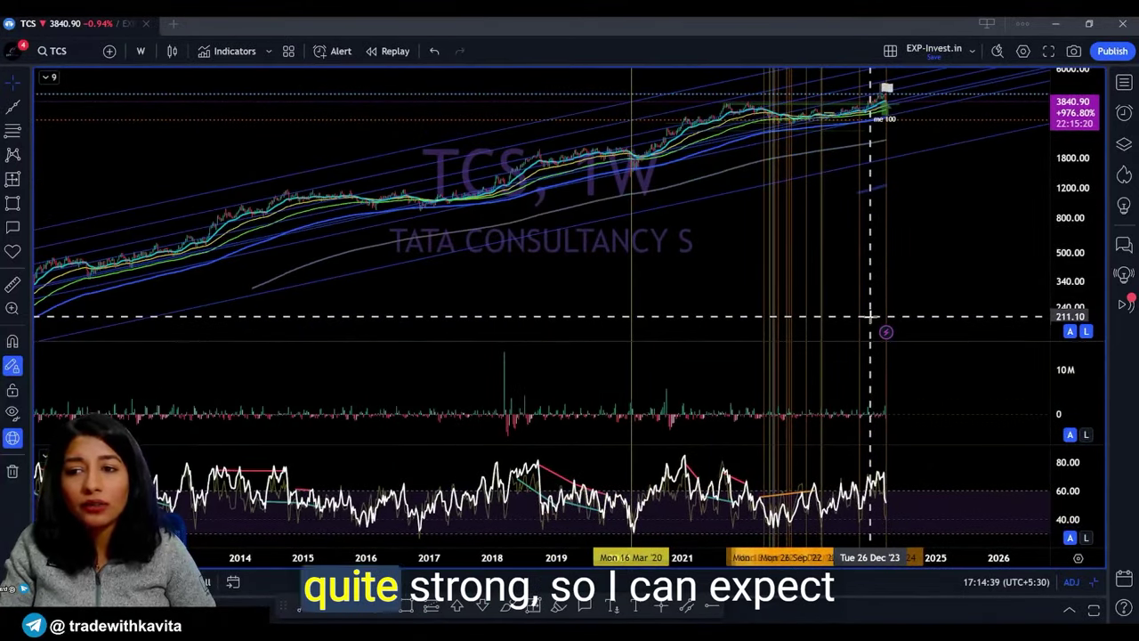
scroll(870, 316, up, 3)
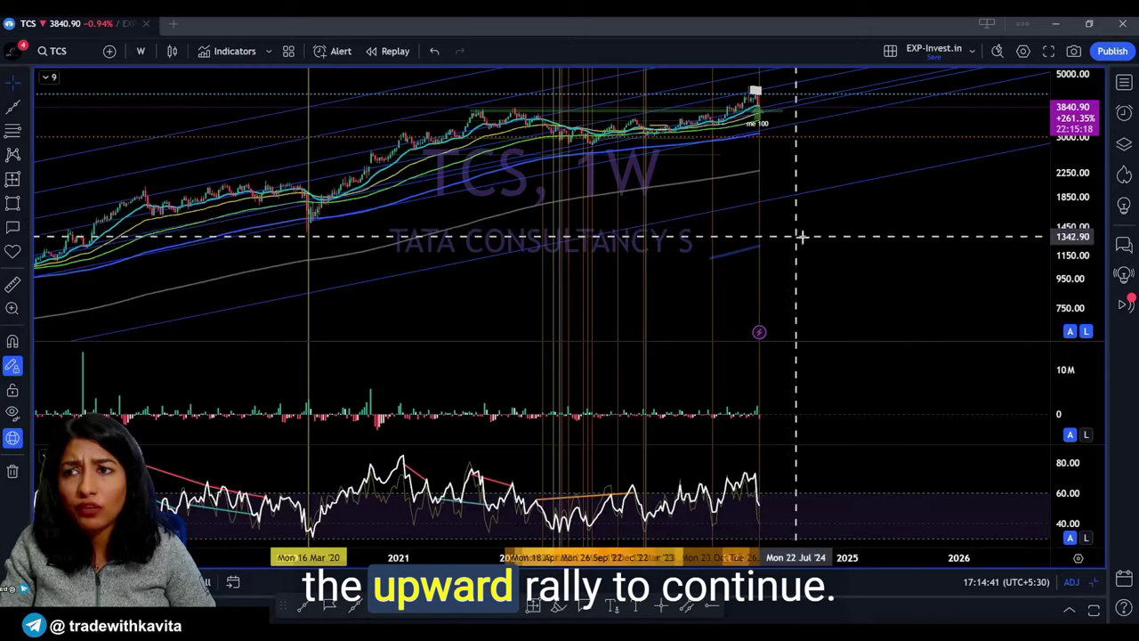
scroll(876, 267, down, 2)
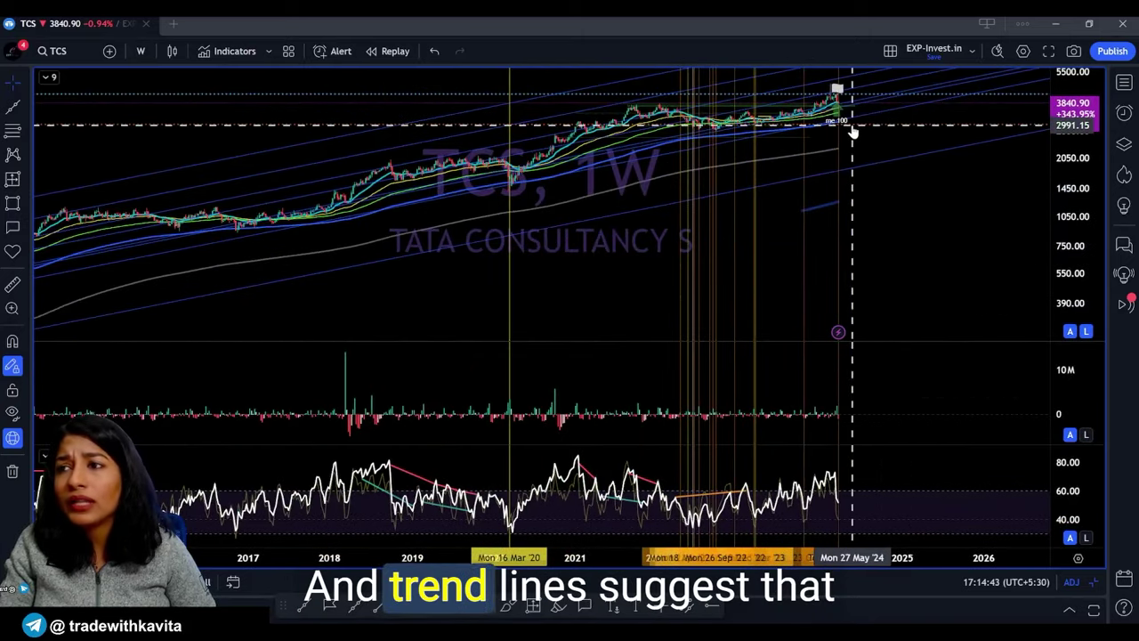
- Review TCS's rallies and trend lines on the monthly timeframe, and compare them with the daily chart for a long-term holding
text(1M)
key(Return)
scroll(913, 241, down, 6)
drag(1072, 231, 903, 363)
scroll(818, 298, up, 4)
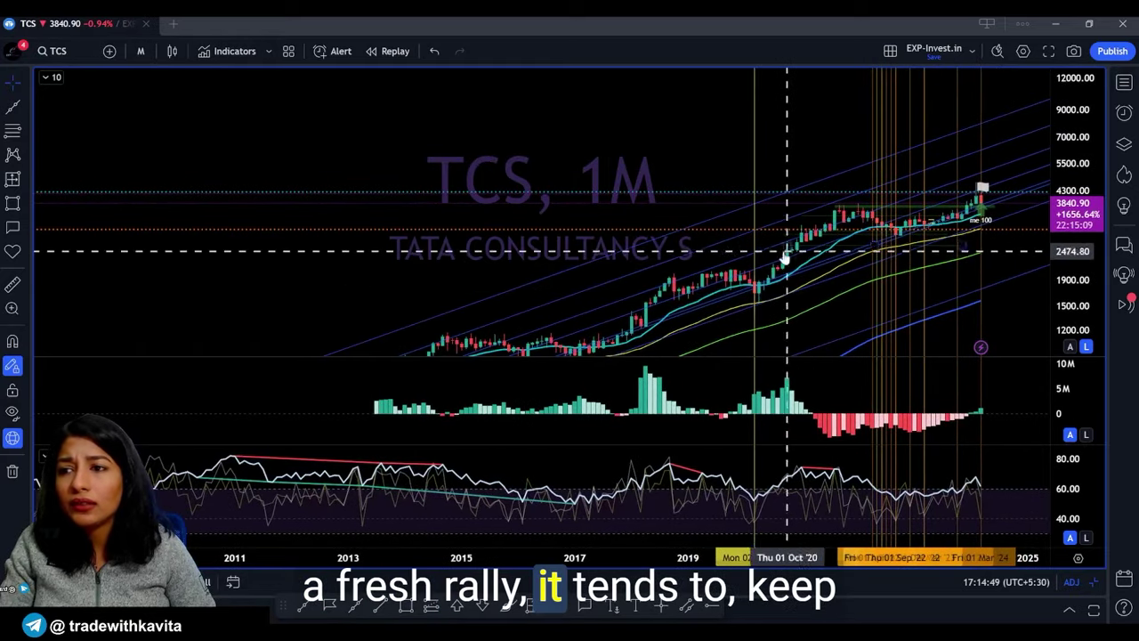
click(608, 304)
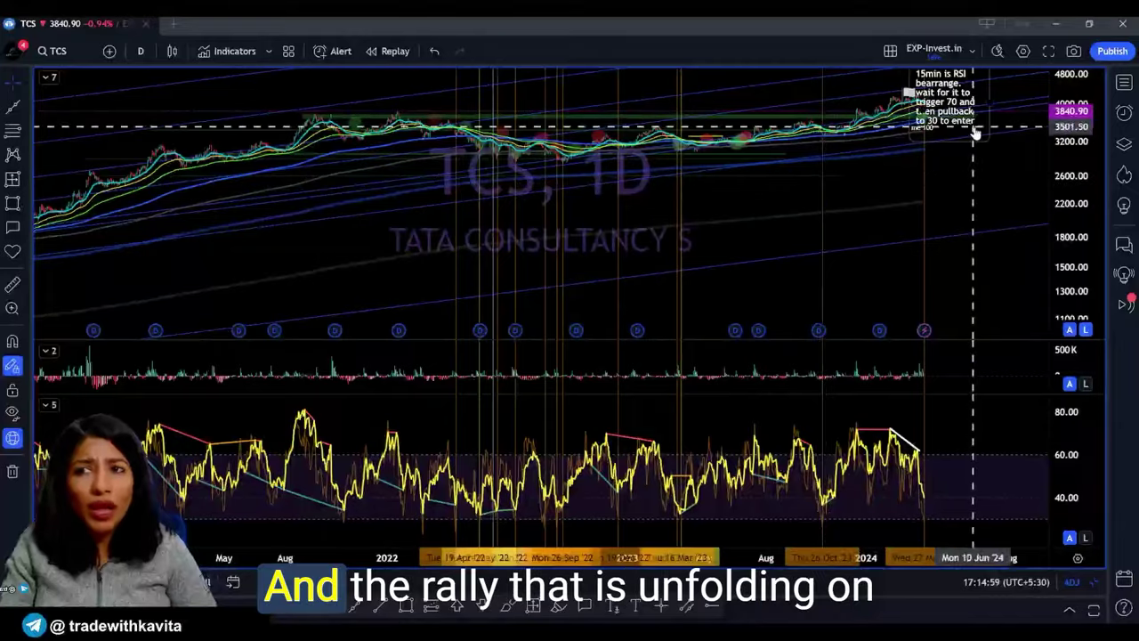
scroll(949, 254, up, 6)
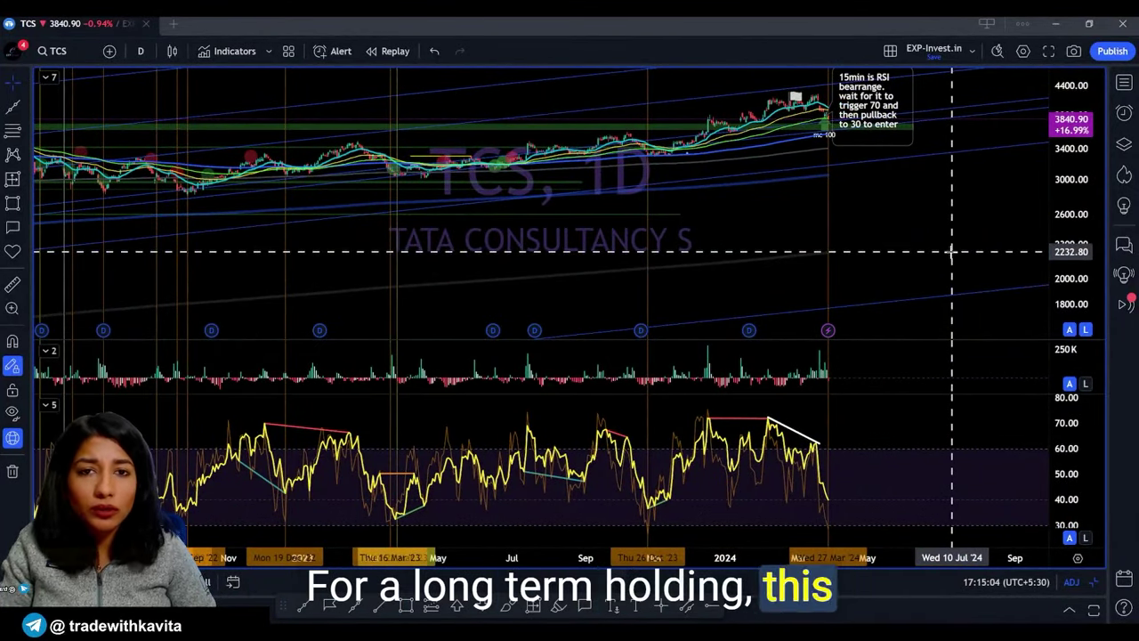
- Load the GRAPHISAD chart in place of TCS and switch it to the 75-minute timeframe
scroll(834, 247, up, 5)
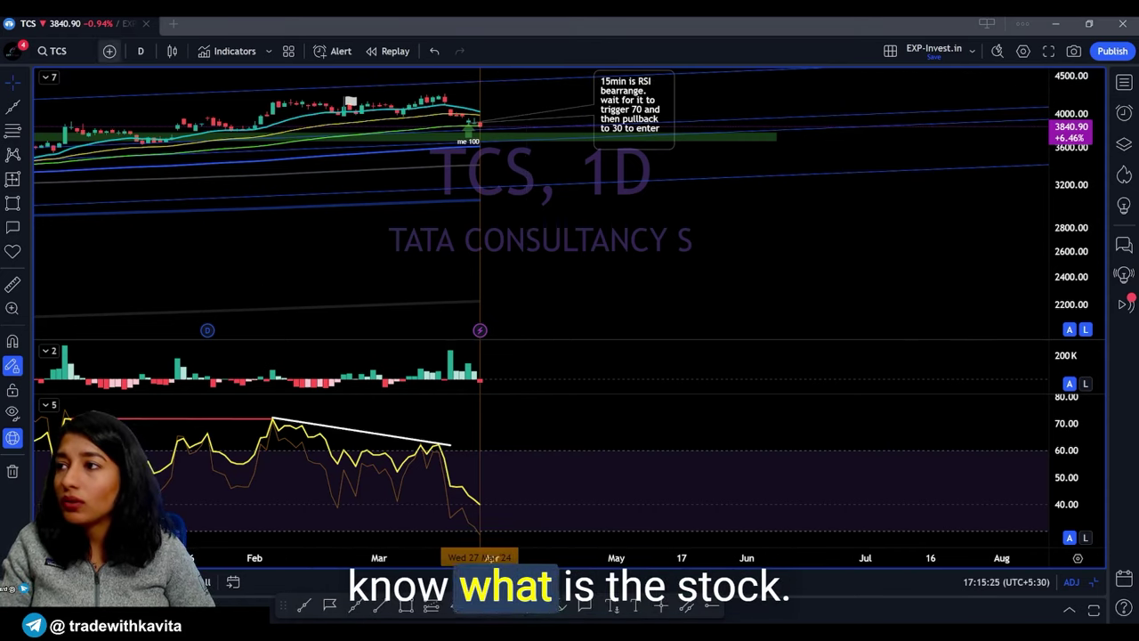
text(GRAPHISADS)
key(Return)
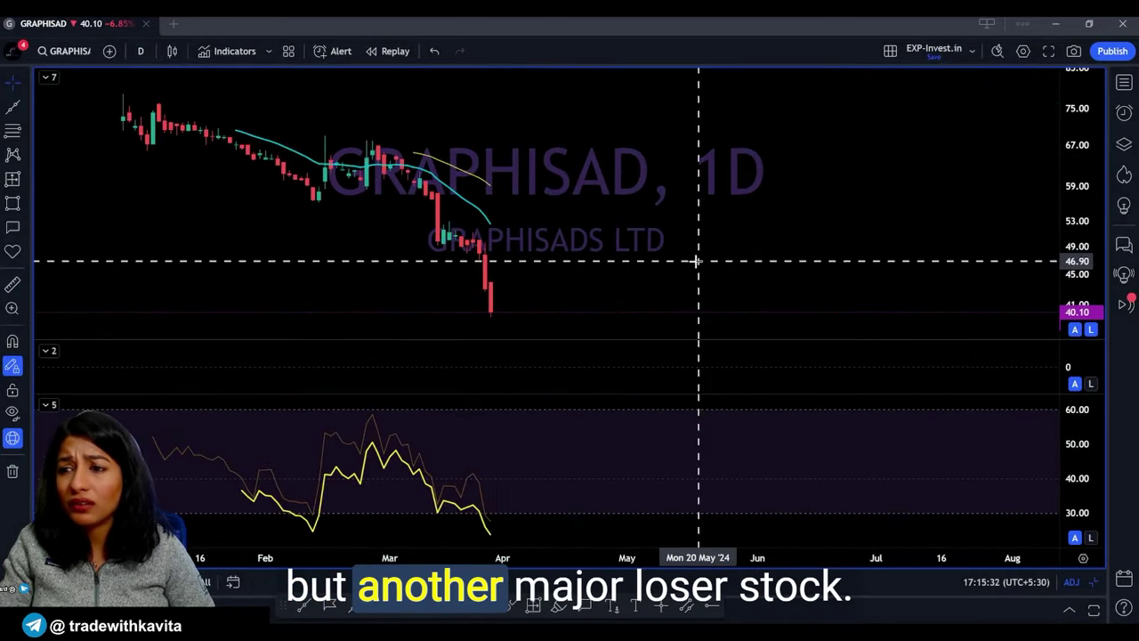
scroll(698, 261, down, 2)
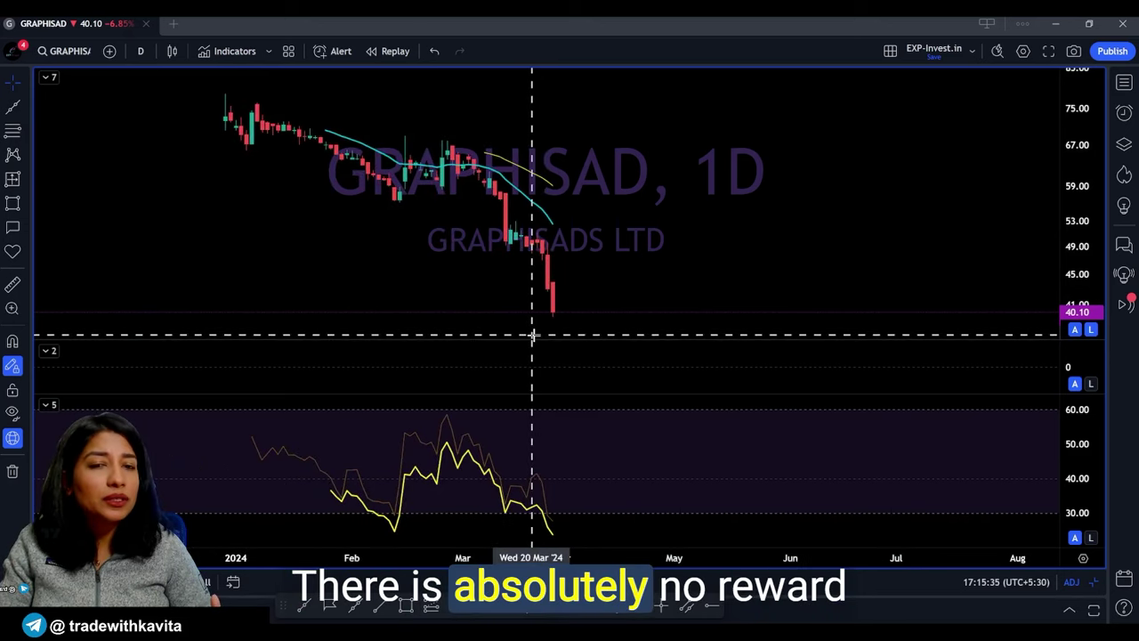
text(75)
key(Return)
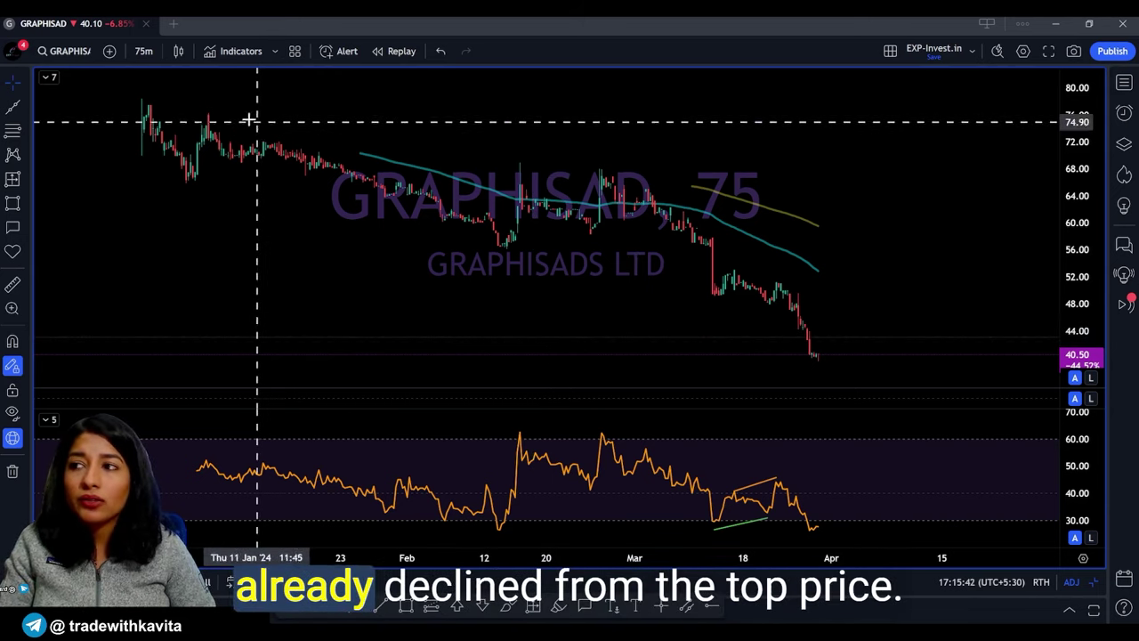
- Measure GRAPHISAD's price decline from its top to the latest candle
shift+click(153, 101)
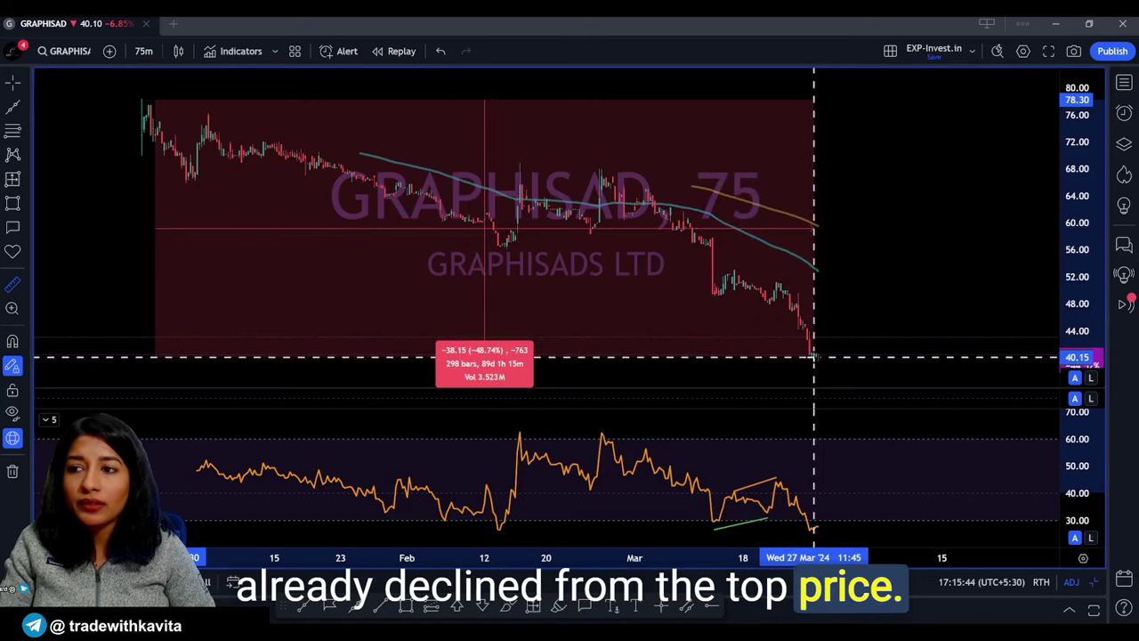
click(815, 356)
scroll(846, 342, down, 5)
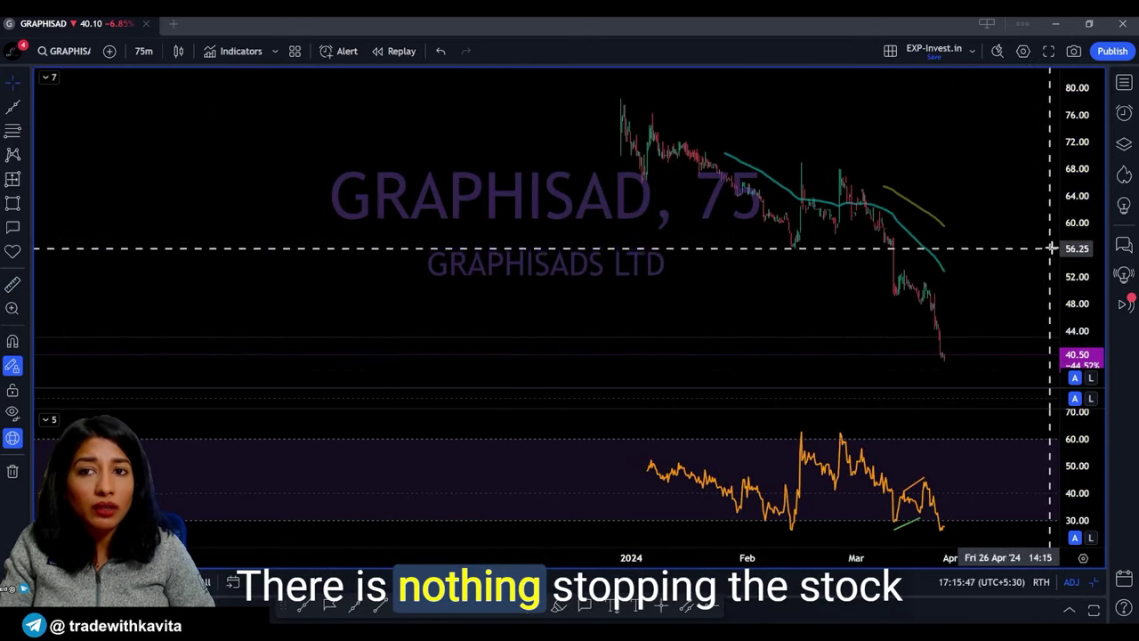
- Compress GRAPHISAD's price scale and measure a hypothetical further fall from 40.00 to about 19.60
drag(1077, 251, 1078, 356)
shift+click(946, 292)
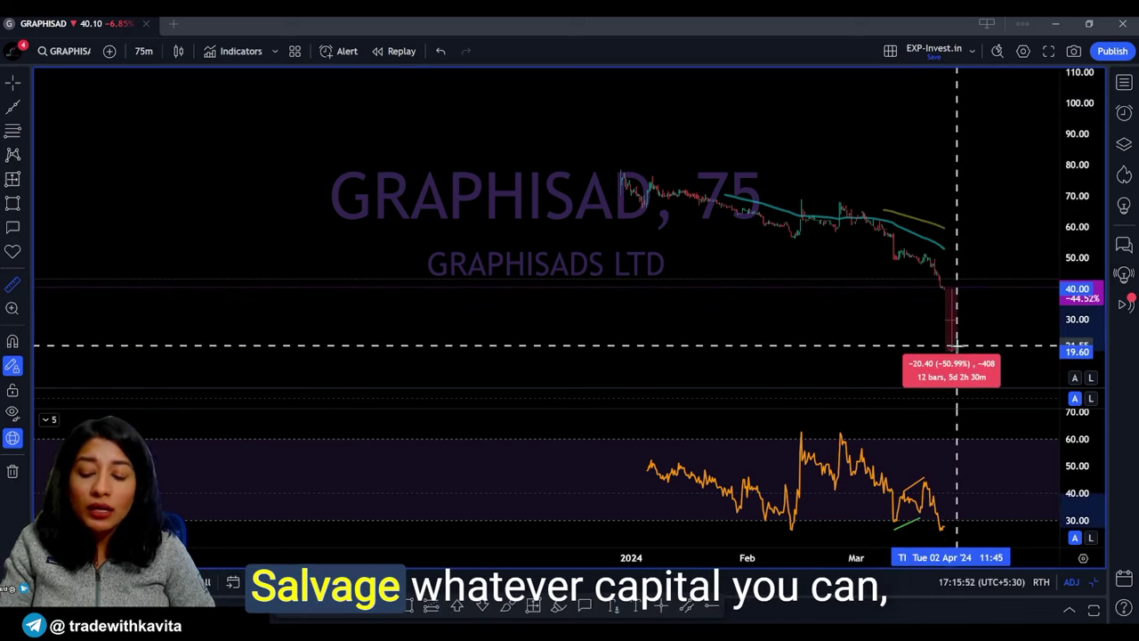
click(818, 344)
scroll(852, 343, up, 5)
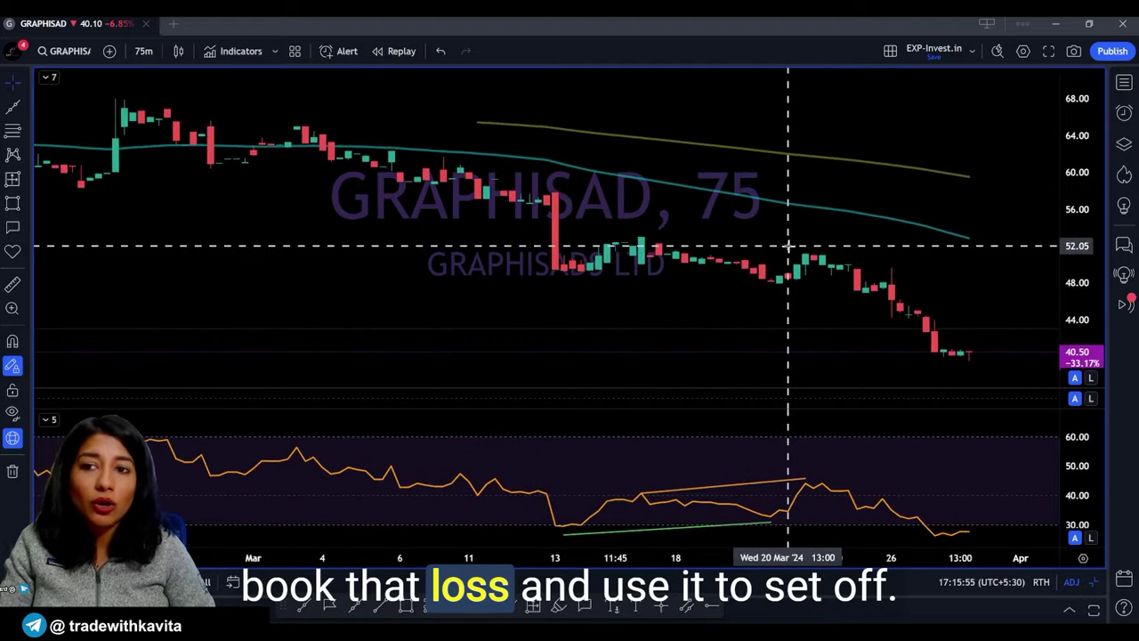
scroll(989, 368, down, 3)
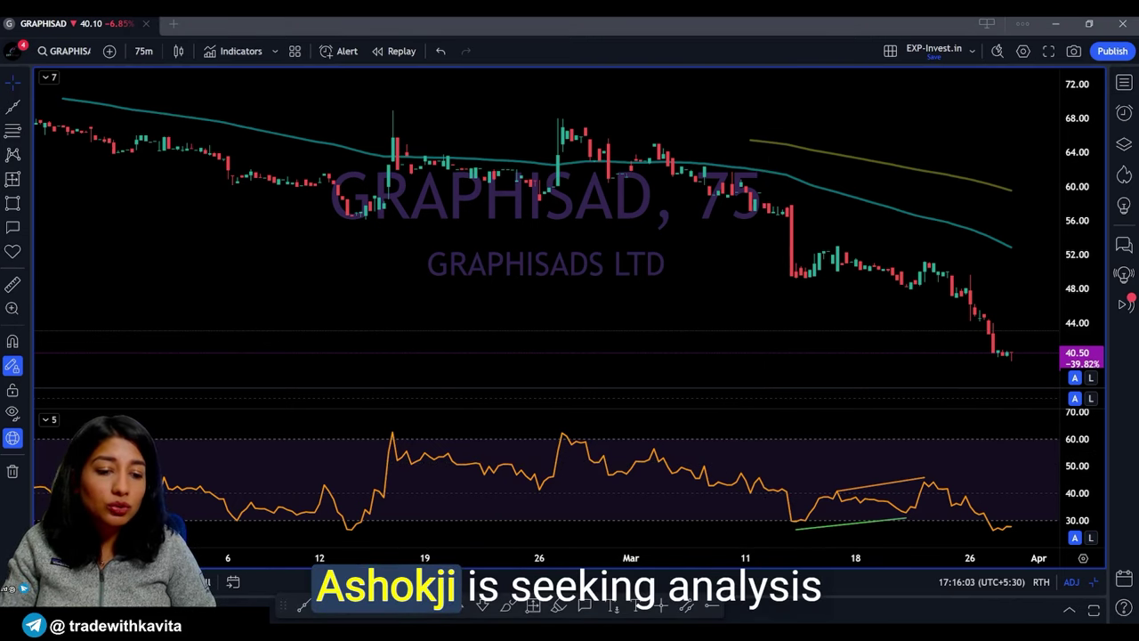
- Load the NSE chart of KNR Constructions (KNRCON) and switch it to the daily timeframe
click(64, 51)
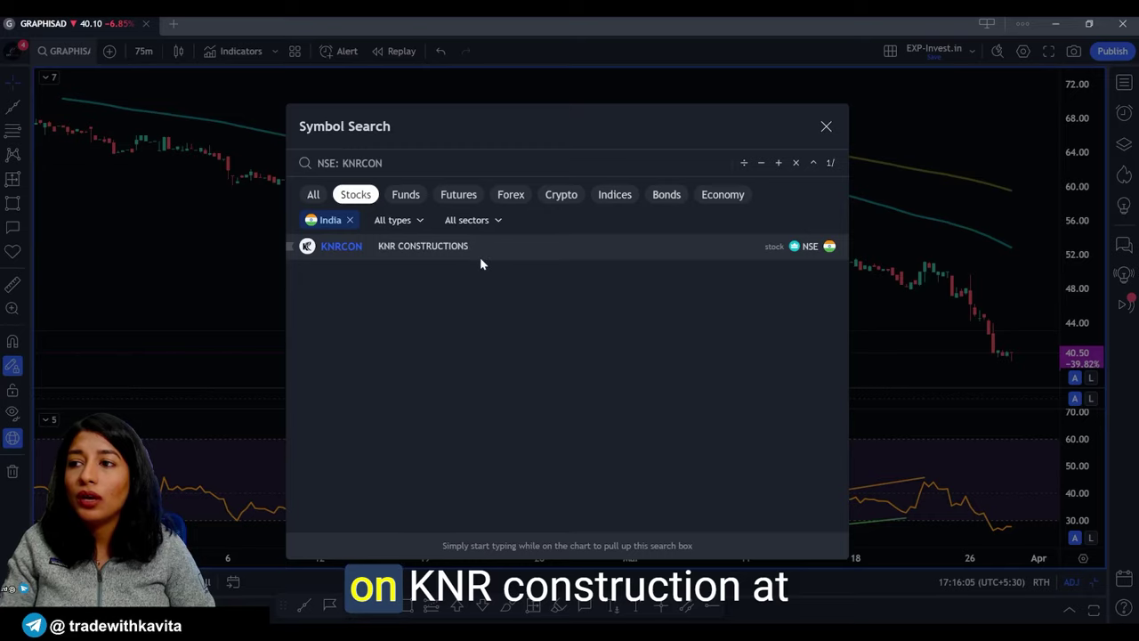
click(480, 258)
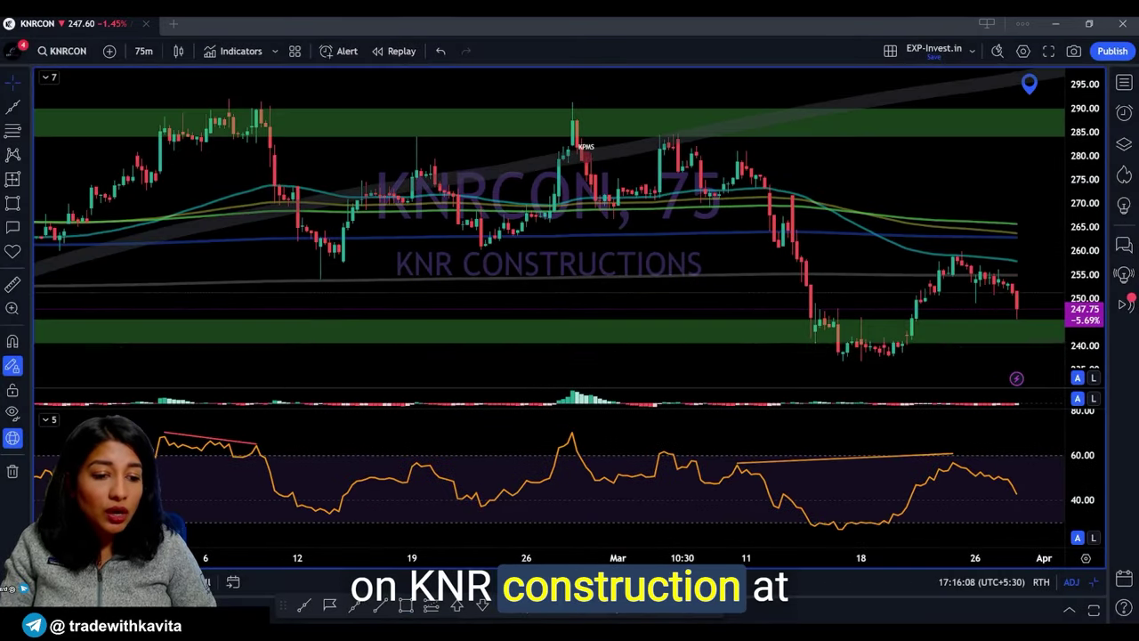
key(Tab)
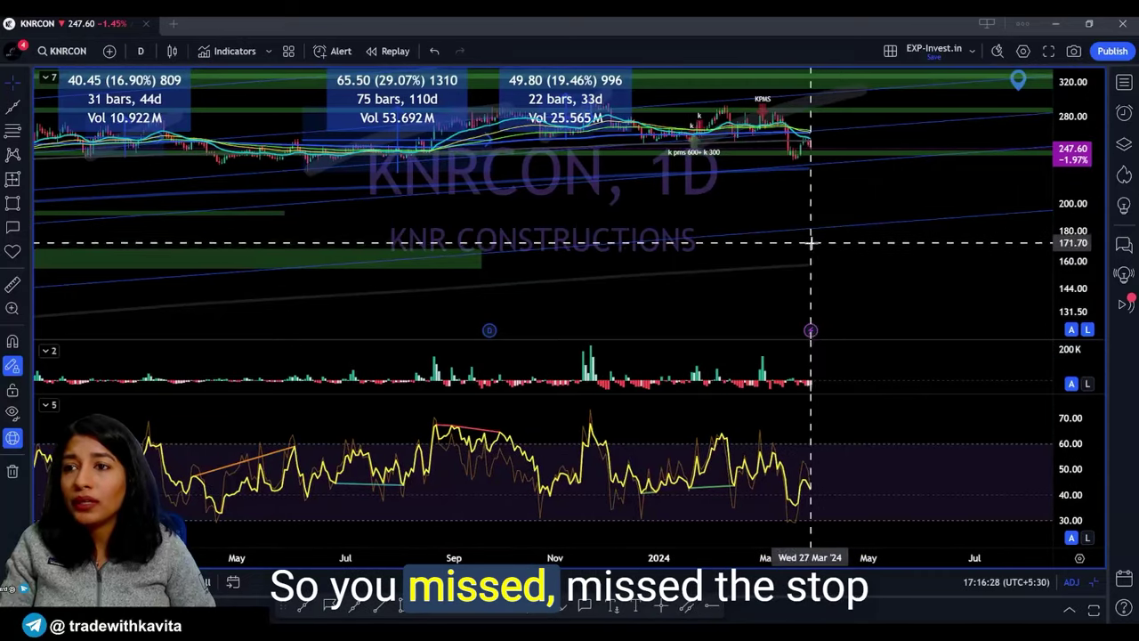
- Examine KNRCON's daily price swings between the green zones, together with its moving averages and RSI, back to early 2022
scroll(808, 240, up, 5)
scroll(808, 241, down, 5)
scroll(953, 177, up, 3)
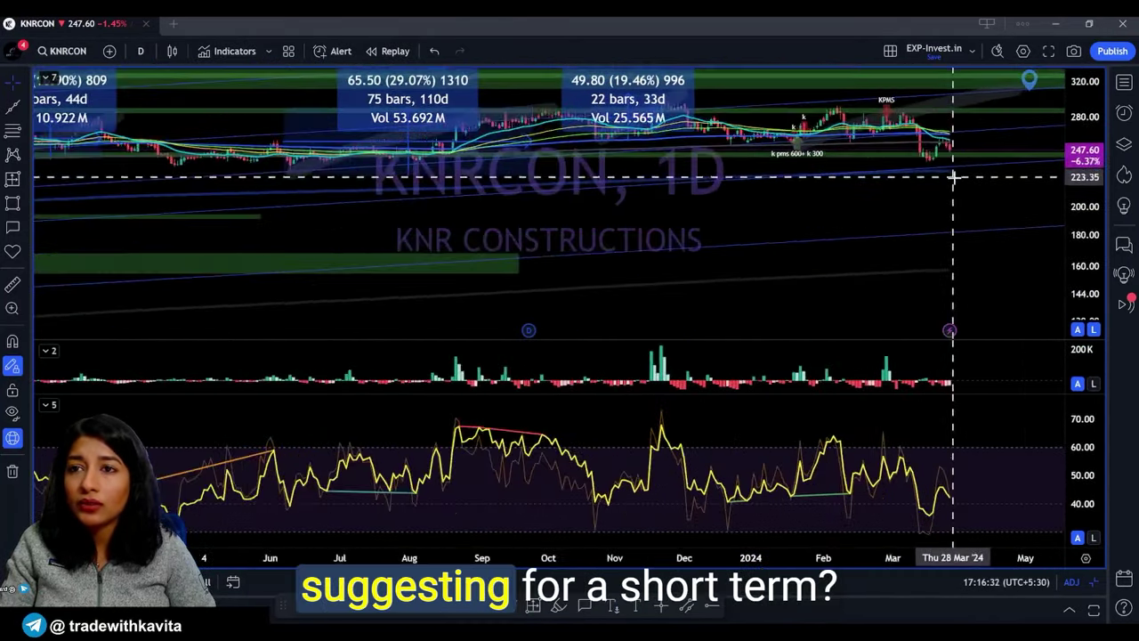
scroll(953, 177, down, 4)
scroll(911, 290, up, 4)
drag(1075, 238, 1068, 206)
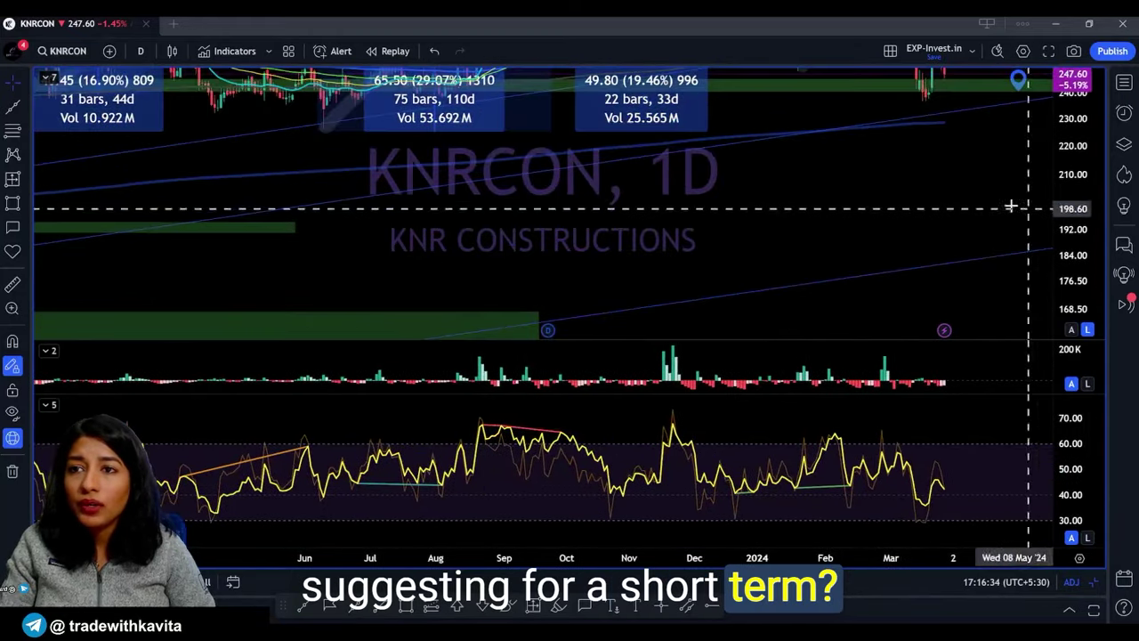
scroll(1011, 206, down, 3)
scroll(879, 321, down, 3)
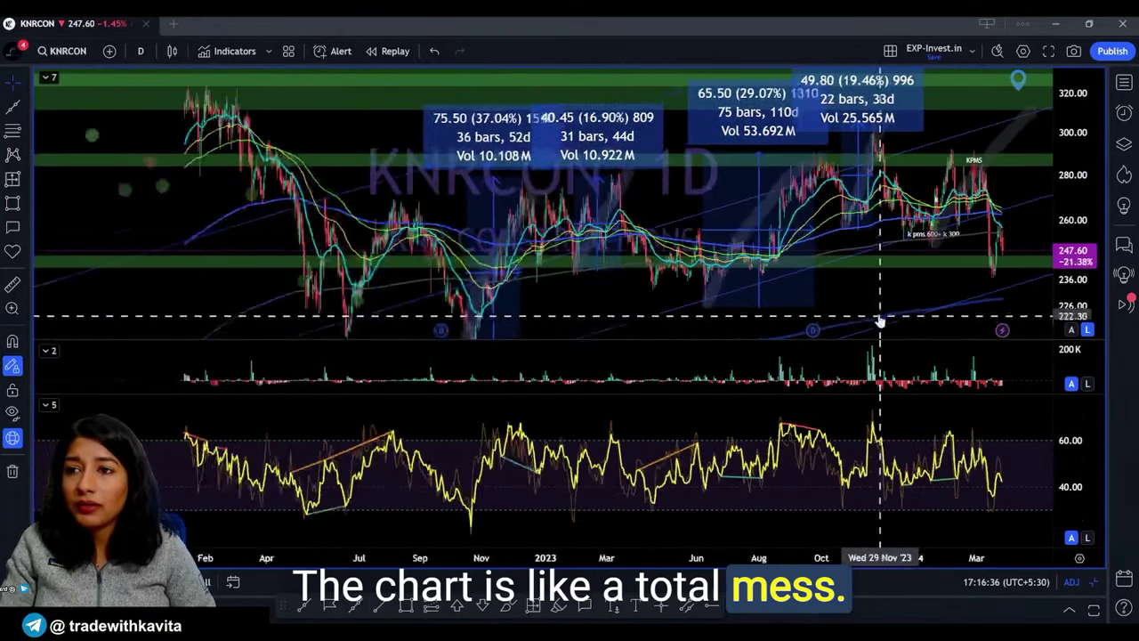
scroll(637, 571, up, 3)
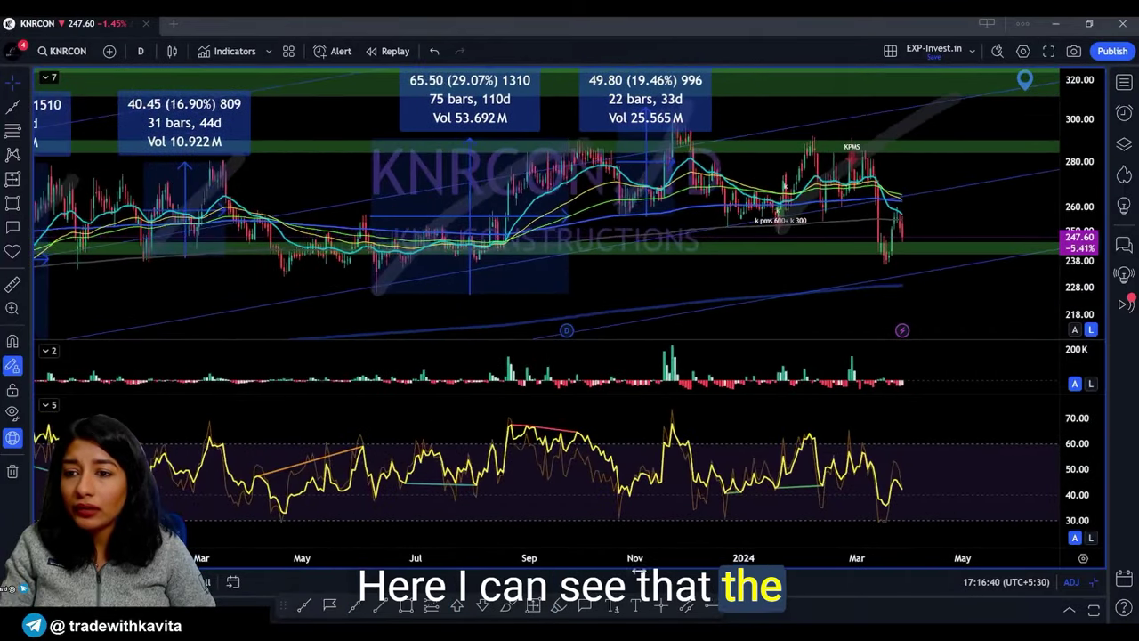
- Draw a near-horizontal trend line on KNRCON's daily RSI at about 39, from 5 June 2023 to the March 2024 low
click(366, 495)
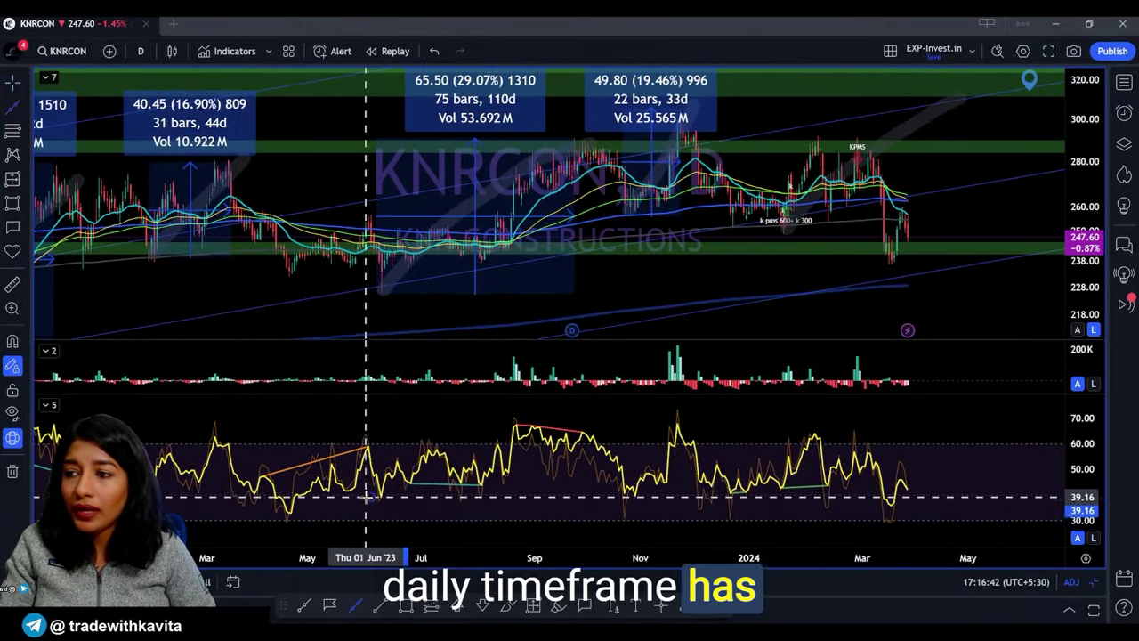
click(890, 496)
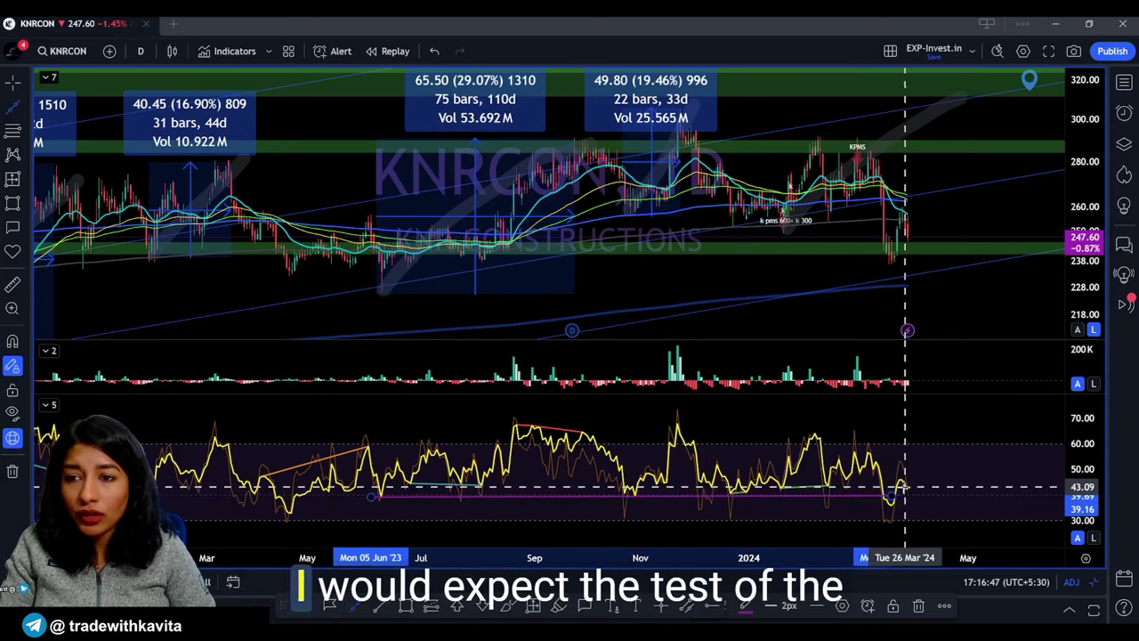
click(902, 487)
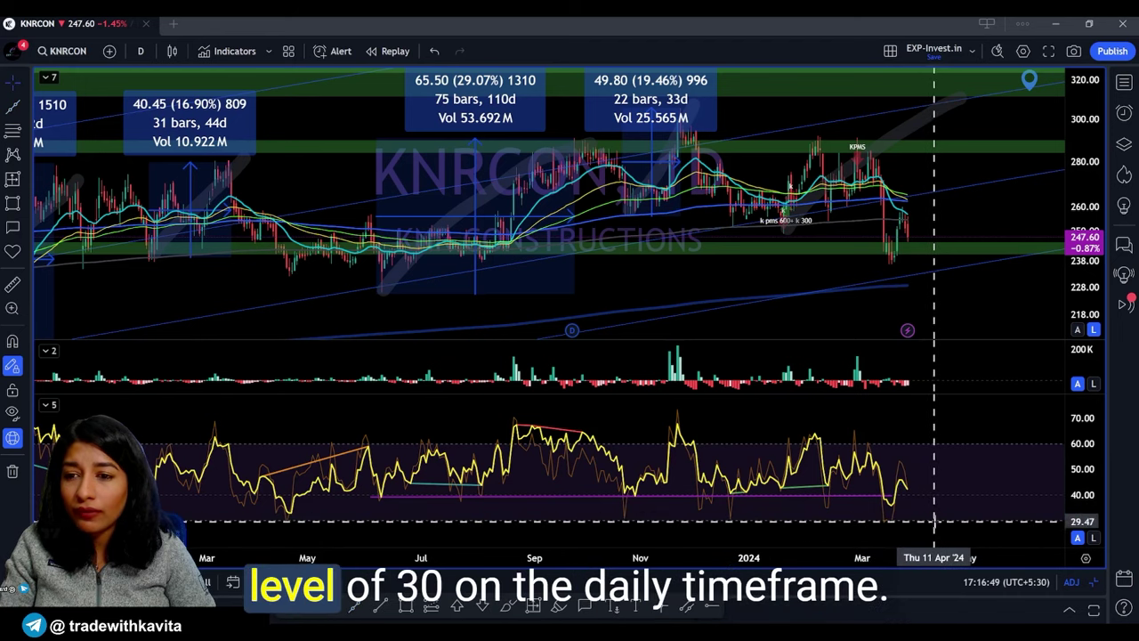
- Create an open-ended, one-time alert for KNRCON's daily RSI (20, close) crossing 30.26
right_click(935, 521)
click(1004, 244)
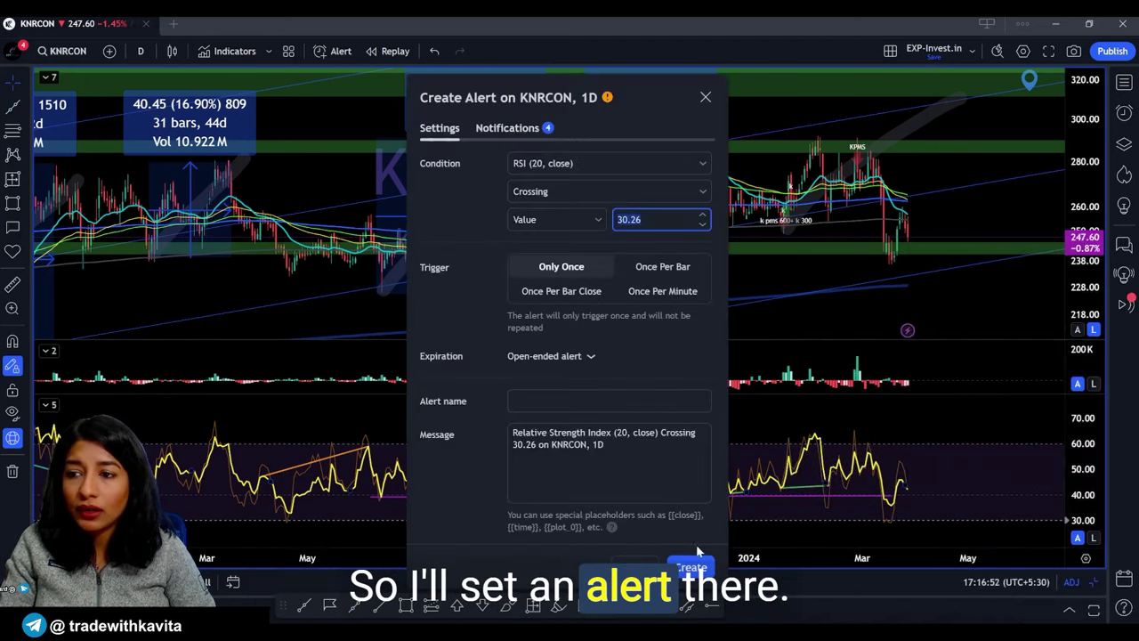
click(690, 567)
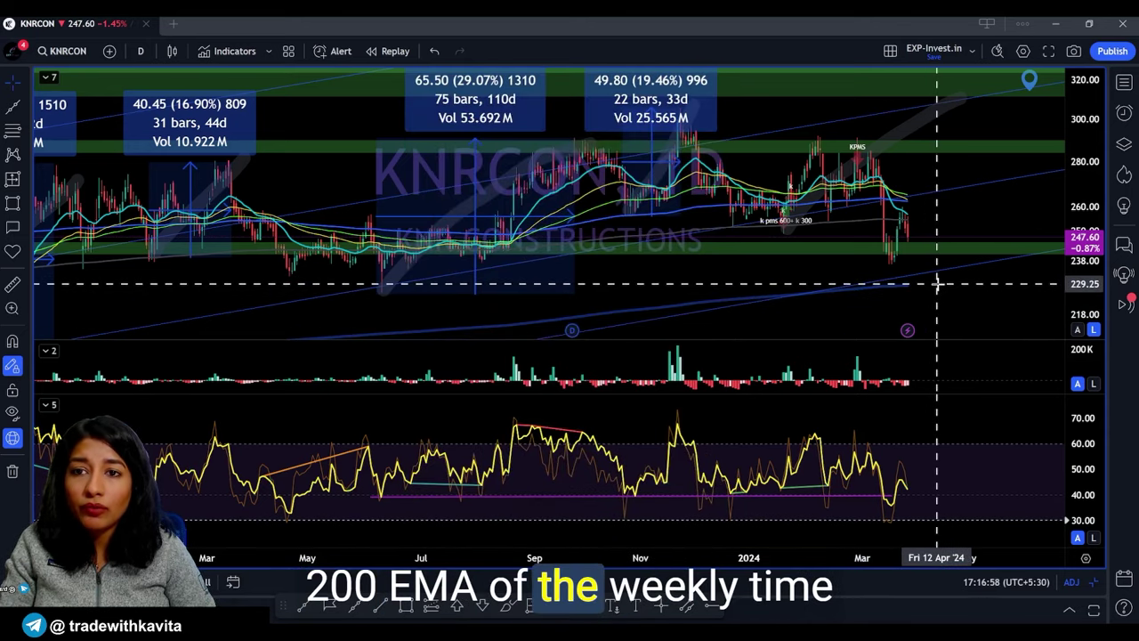
- Examine the thick blue long-term moving average near 230 as potential support on KNRCON's daily chart back to 2021
scroll(940, 289, down, 5)
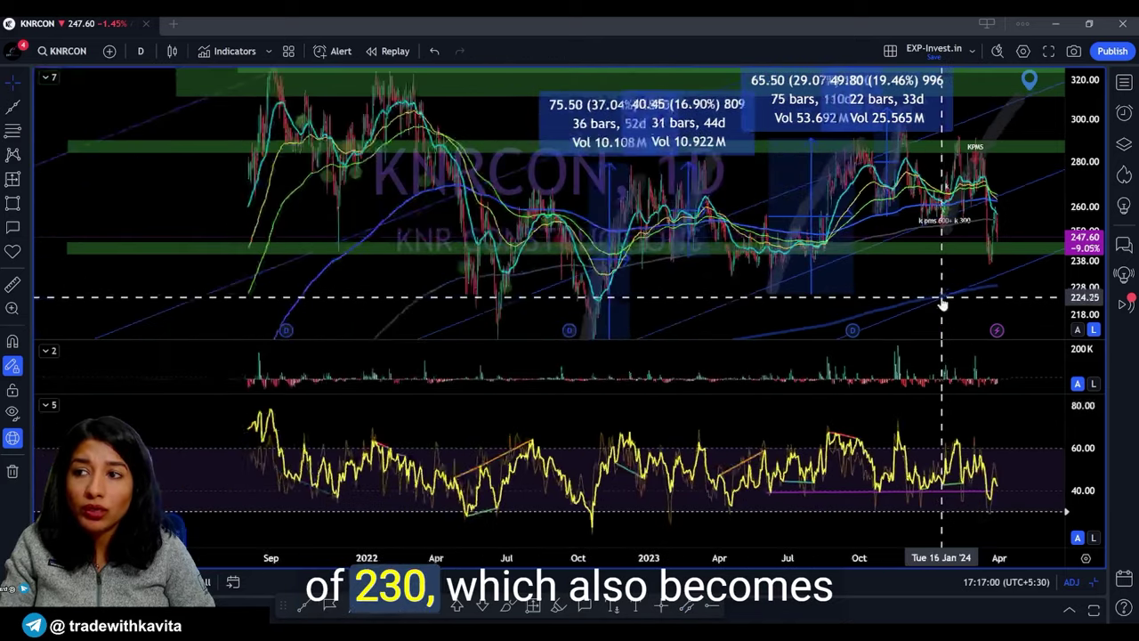
scroll(1066, 292, down, 4)
scroll(1066, 294, up, 2)
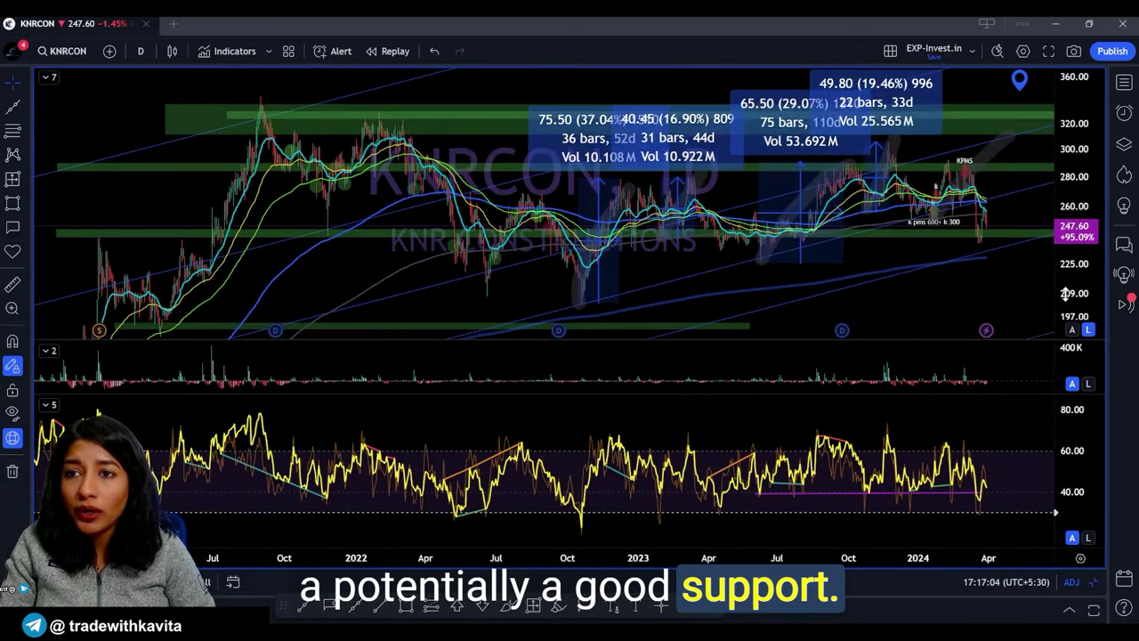
scroll(1065, 294, down, 1)
scroll(1063, 295, up, 4)
scroll(1064, 296, down, 2)
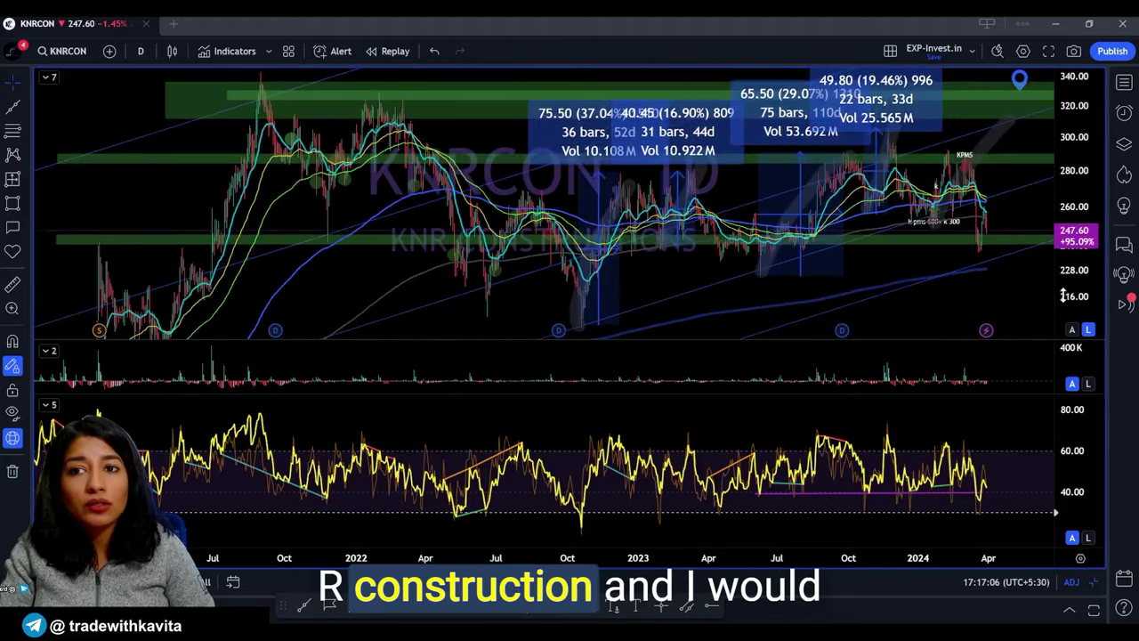
scroll(979, 299, up, 5)
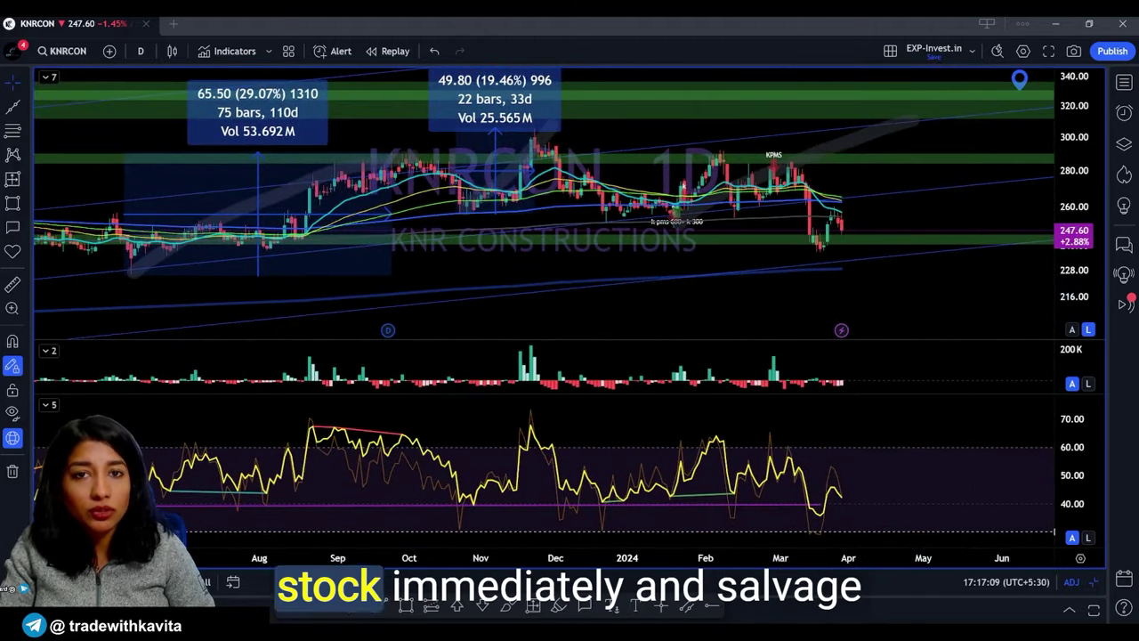